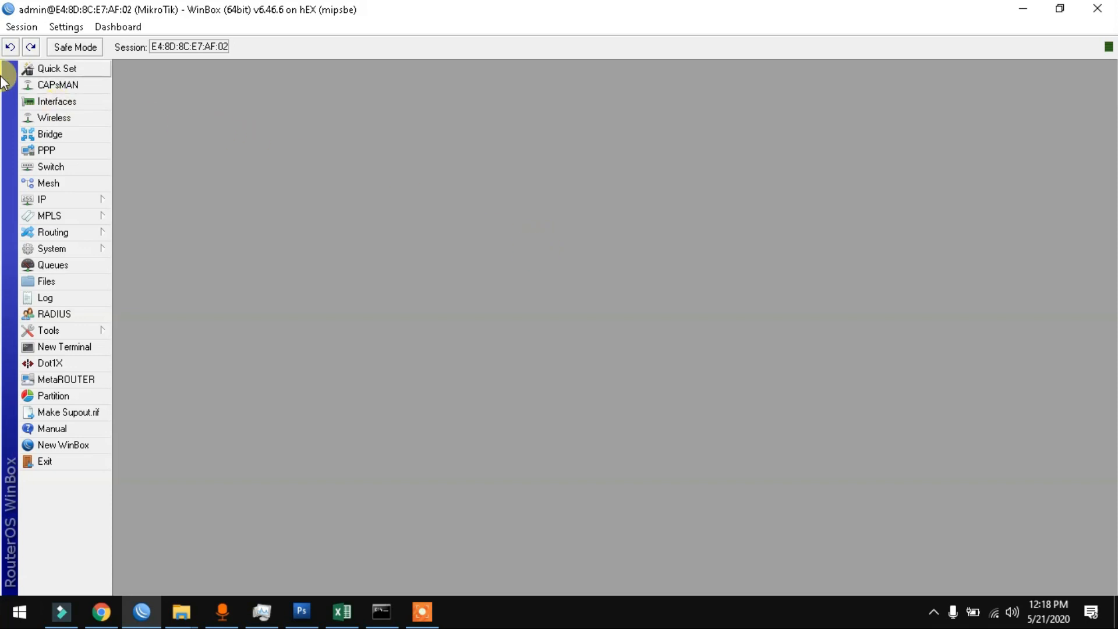
Step: Disable the unused ports ether3, ether4 and ether5, then close the Interface List
{"action": "left_click", "coordinate": [32, 101]}
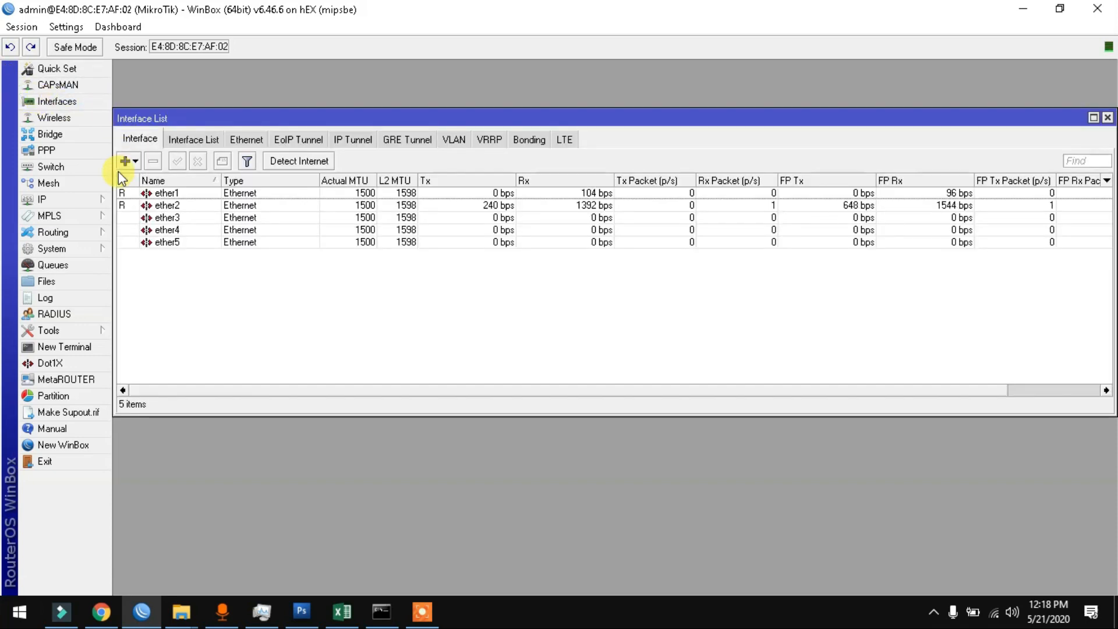
{"action": "left_click", "coordinate": [170, 217]}
{"action": "left_click", "coordinate": [174, 242], "text": "shift"}
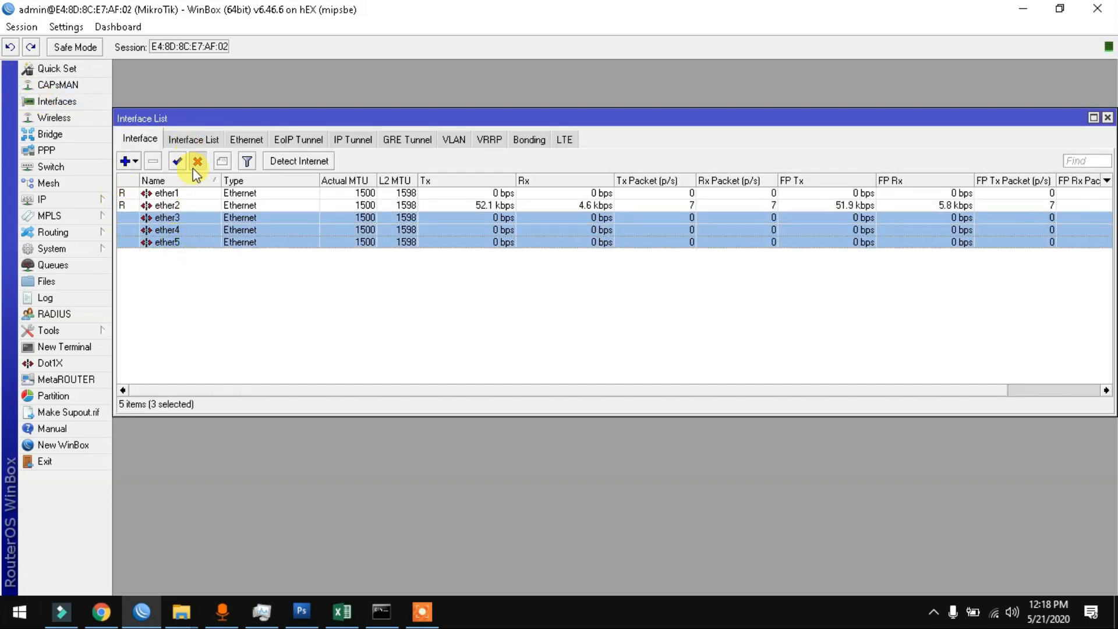
{"action": "left_click", "coordinate": [197, 161]}
{"action": "left_click", "coordinate": [356, 290]}
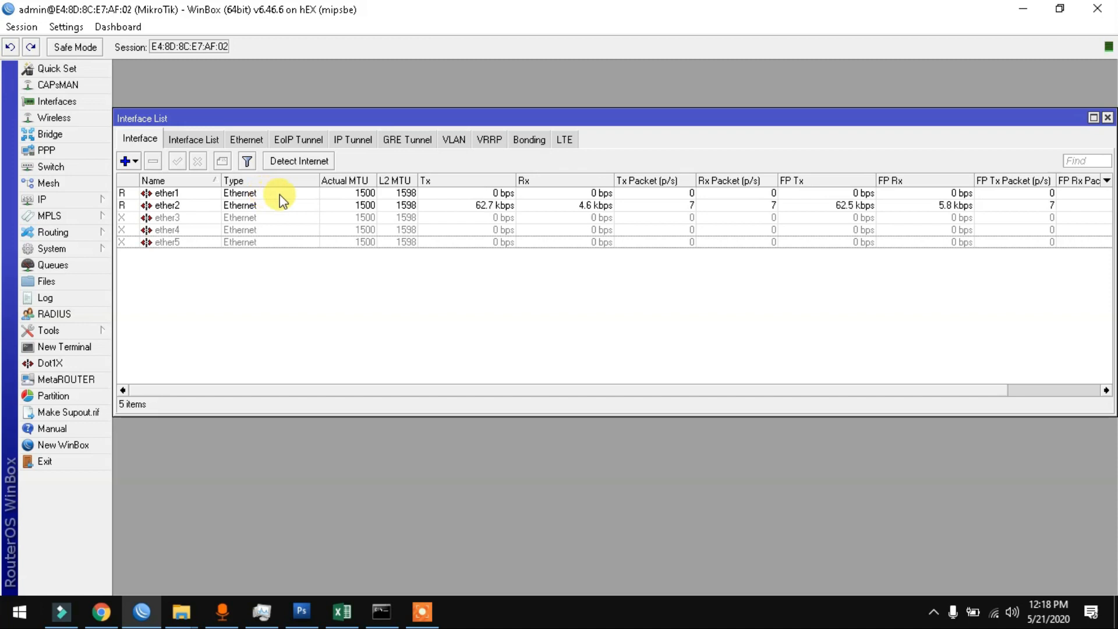
{"action": "left_click_drag", "start_coordinate": [1106, 124], "coordinate": [1111, 84]}
{"action": "left_click", "coordinate": [1111, 78]}
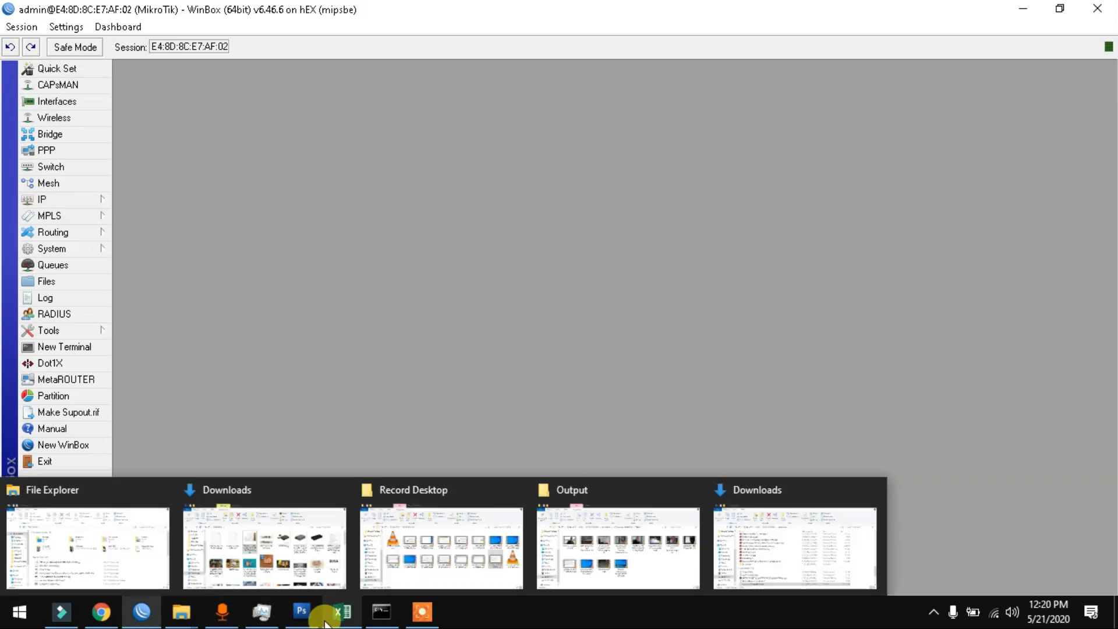
Step: Review the Excel network plan, then reopen WinBox's interface list at the top of the screen
{"action": "left_click", "coordinate": [342, 617]}
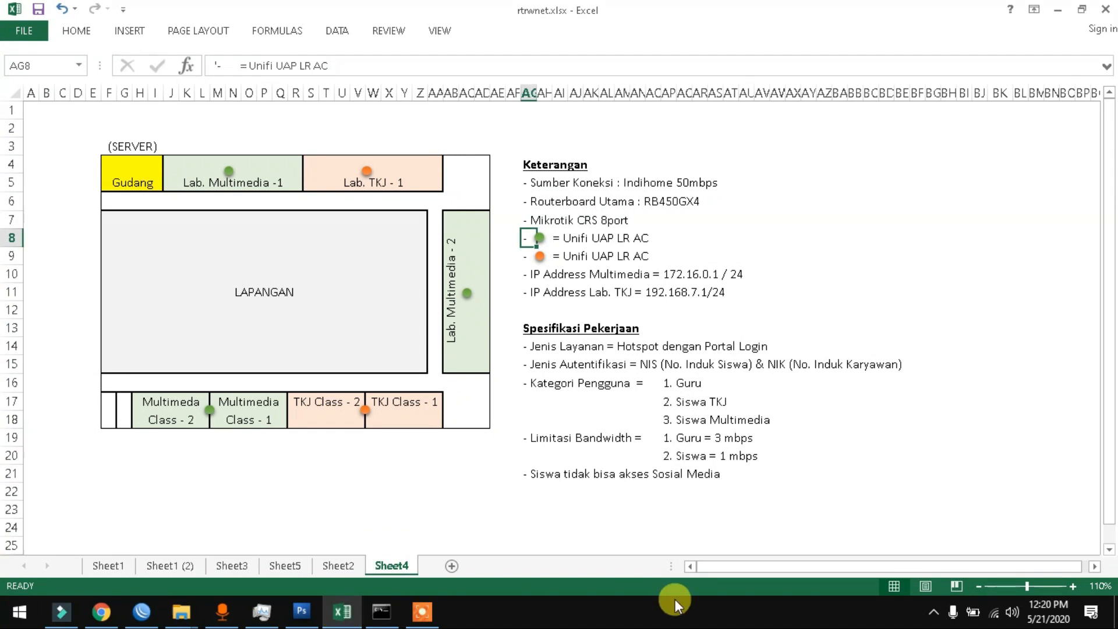
{"action": "key", "text": "alt+Tab"}
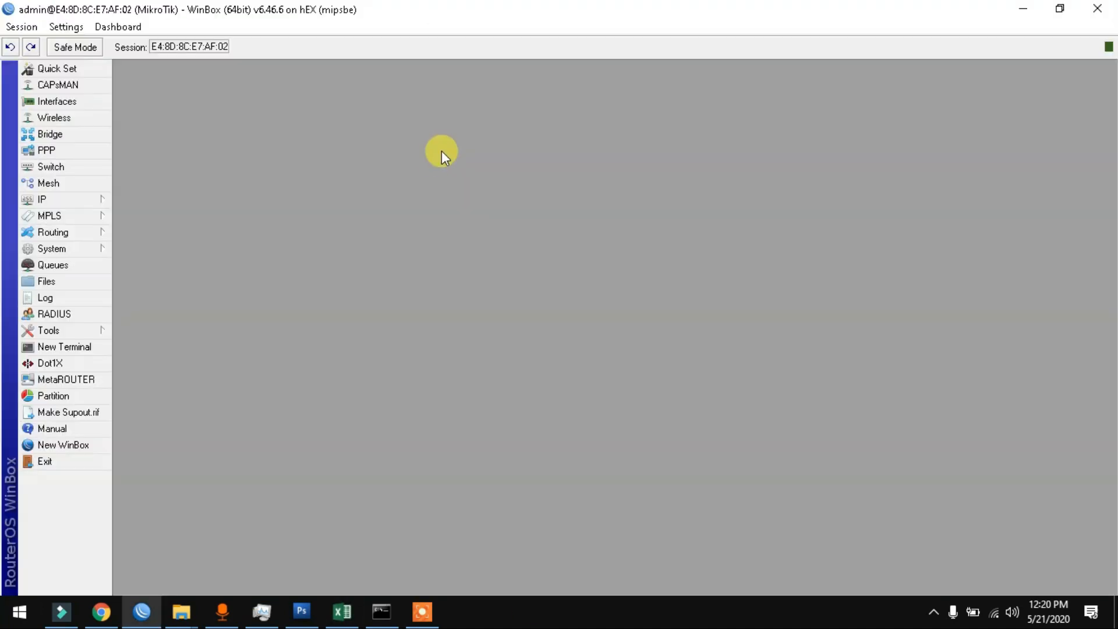
{"action": "left_click", "coordinate": [59, 100]}
{"action": "left_click_drag", "start_coordinate": [277, 83], "coordinate": [270, 67]}
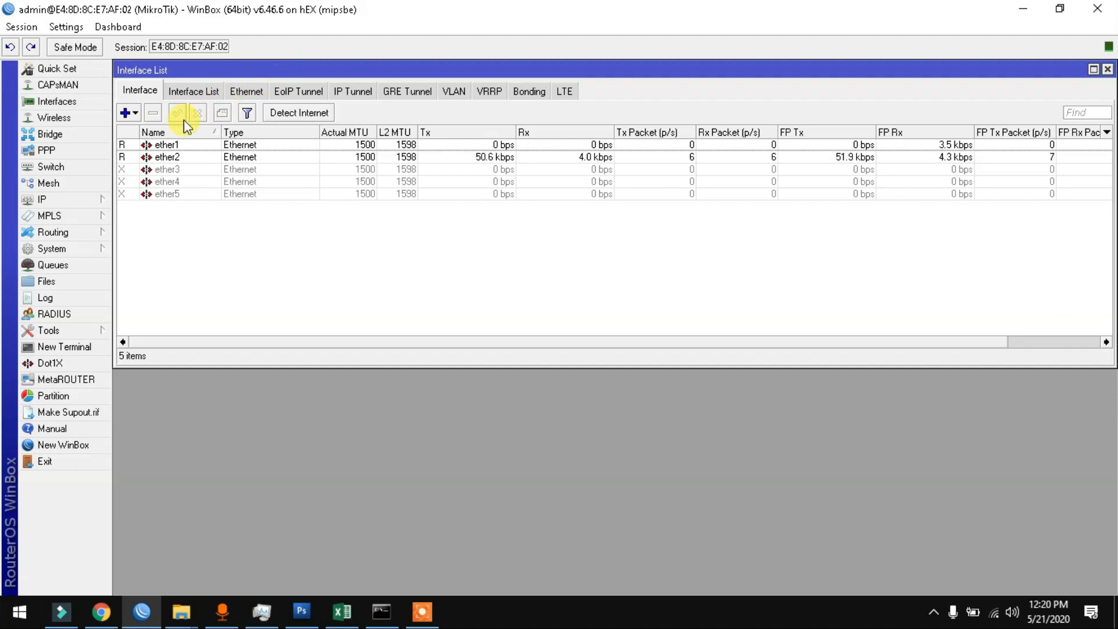
Step: Comment ether1 as 'internet' and ether2 as 'vlan master'
{"action": "left_click", "coordinate": [155, 146]}
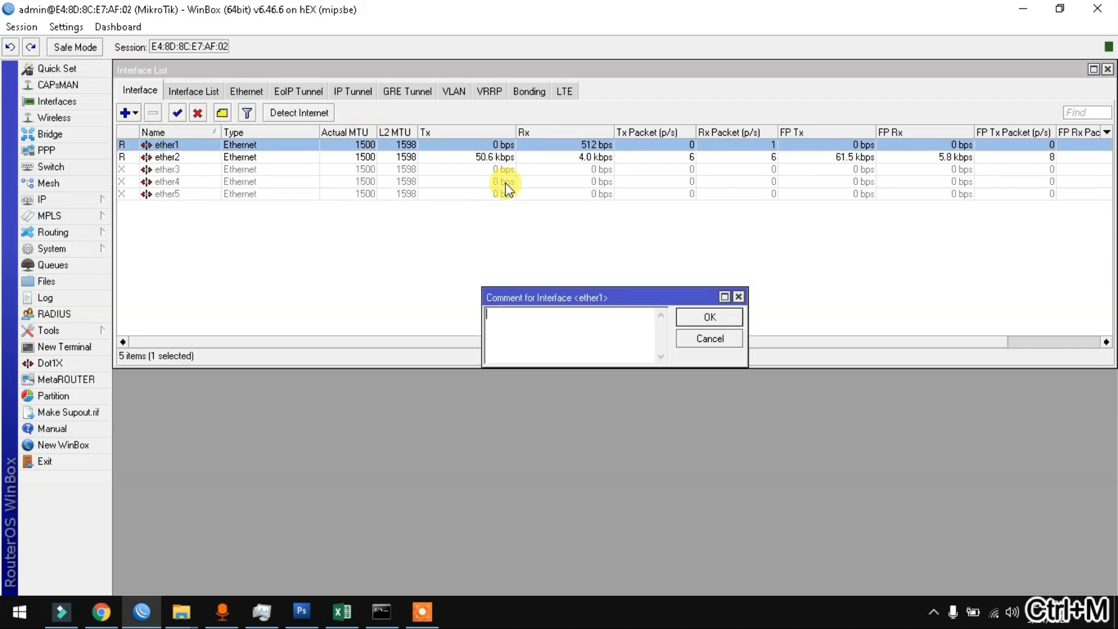
{"action": "type", "text": "internet"}
{"action": "key", "text": "Return"}
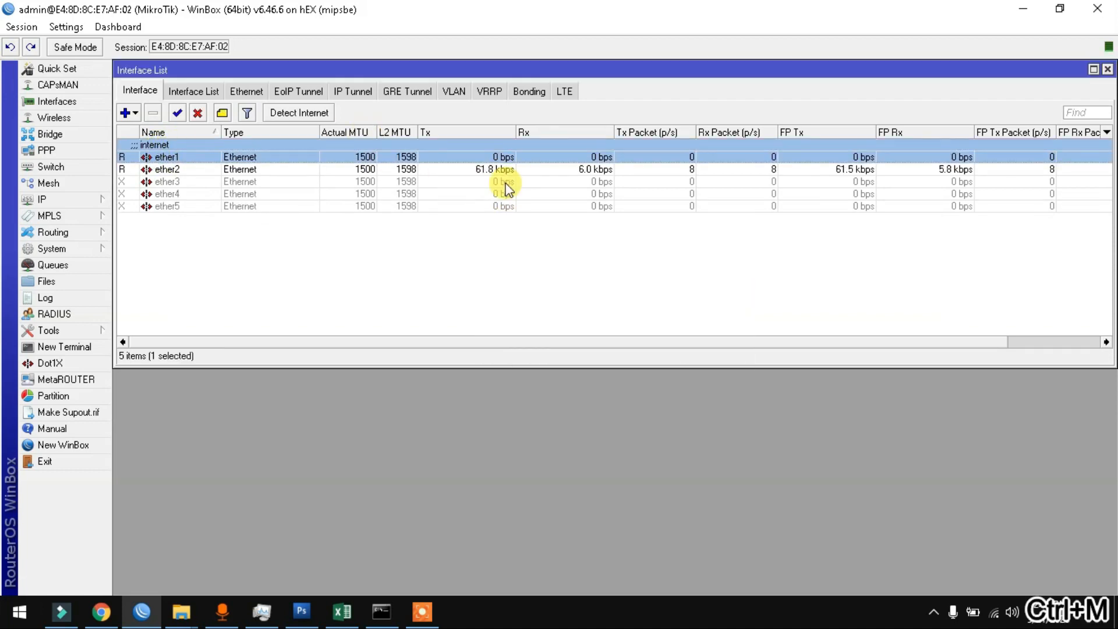
{"action": "left_click", "coordinate": [233, 170]}
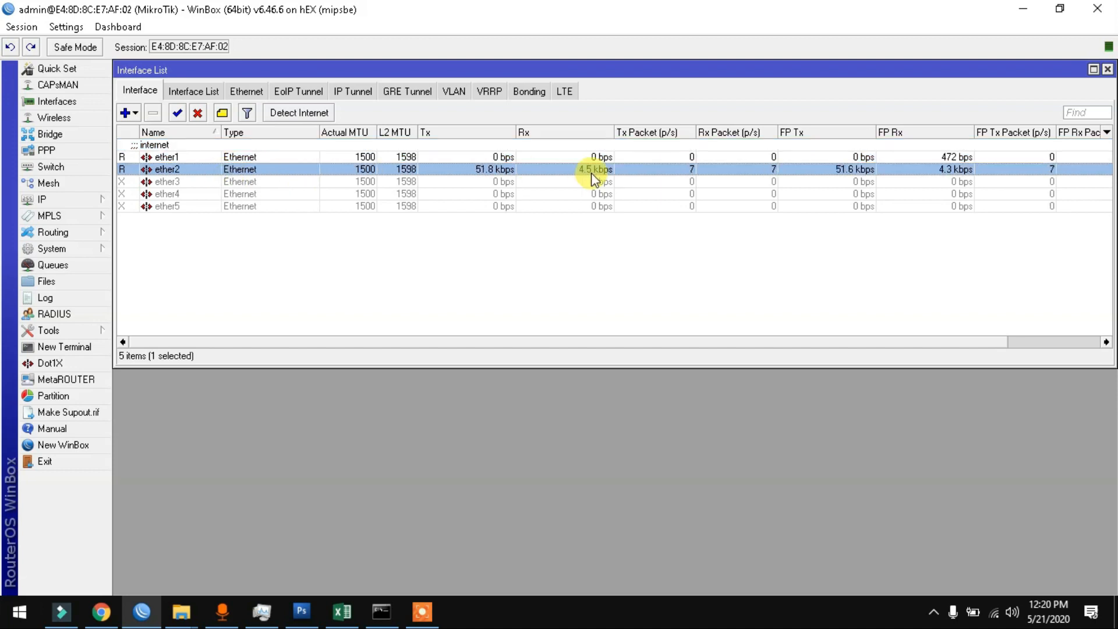
{"action": "key", "text": "ctrl+m"}
{"action": "type", "text": "v"}
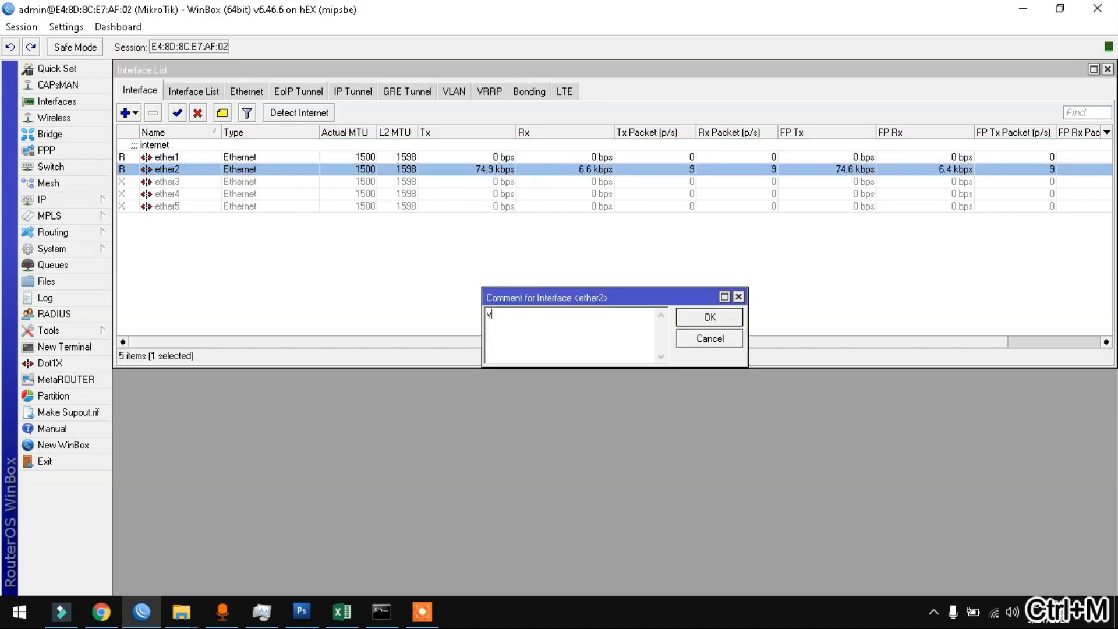
{"action": "type", "text": "lan m"}
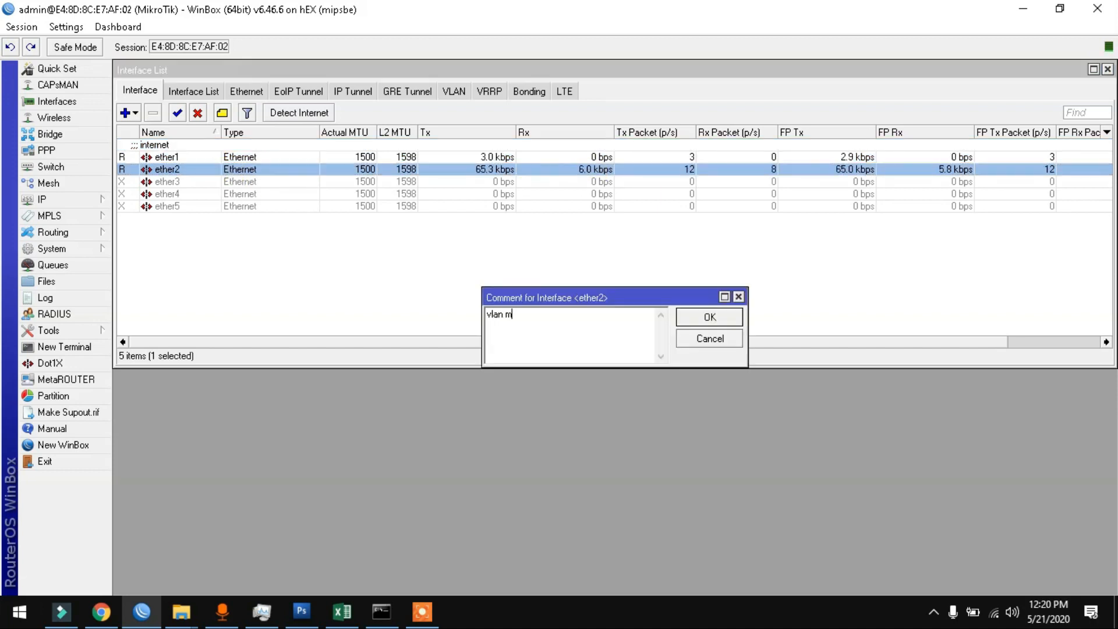
{"action": "type", "text": "aster"}
{"action": "key", "text": "Return"}
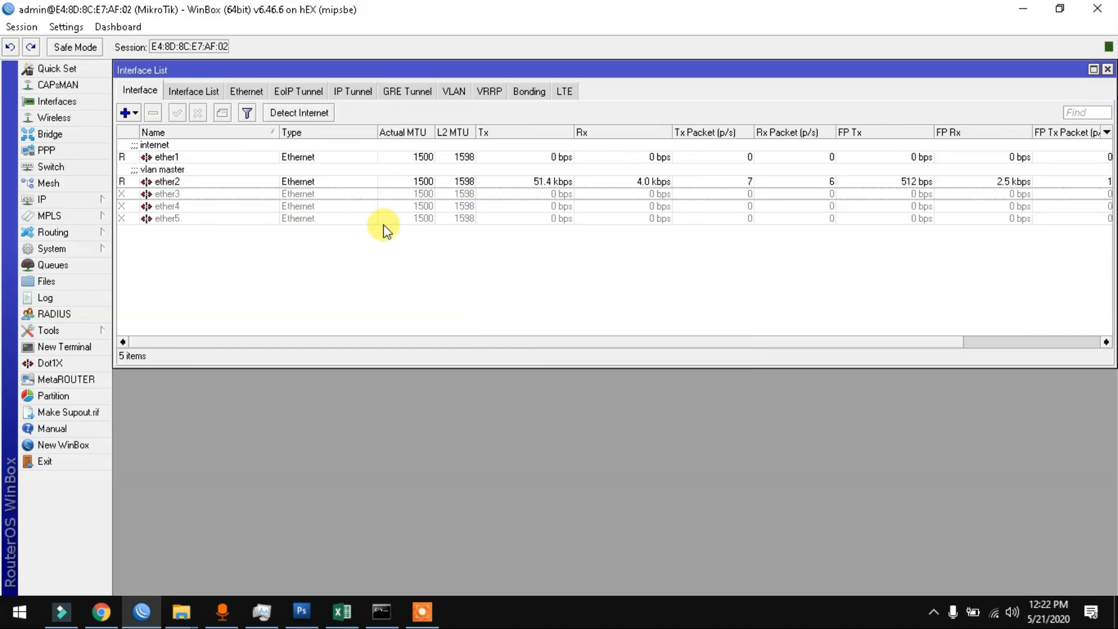
Step: Create VLAN interface vlan-multimedia with VLAN ID 150 on parent ether2
{"action": "left_click", "coordinate": [137, 113]}
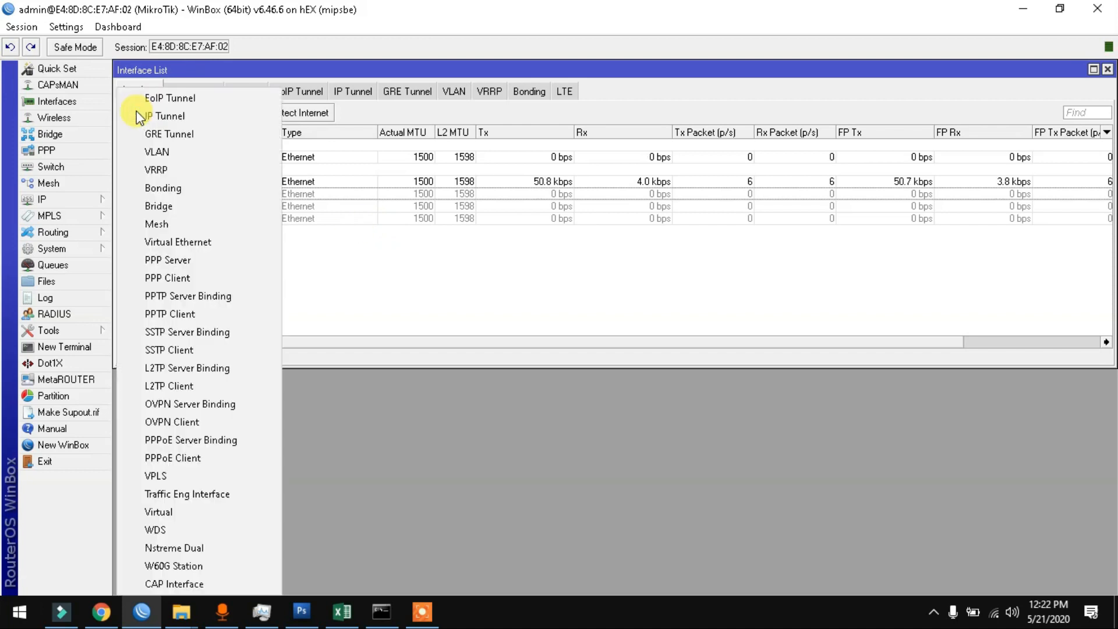
{"action": "left_click", "coordinate": [142, 151]}
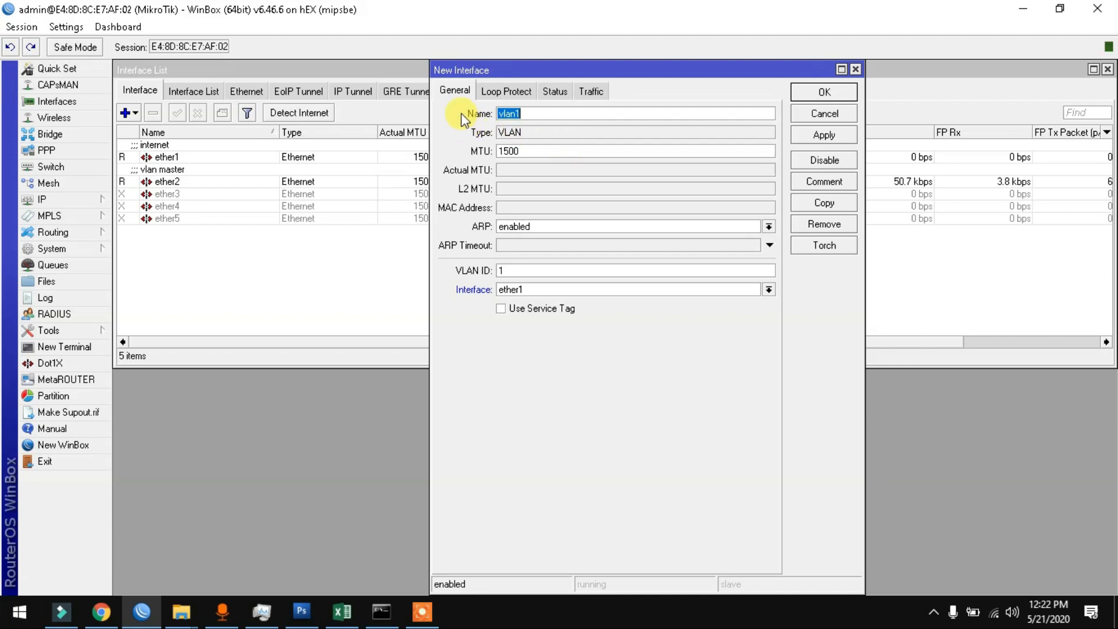
{"action": "left_click", "coordinate": [550, 113]}
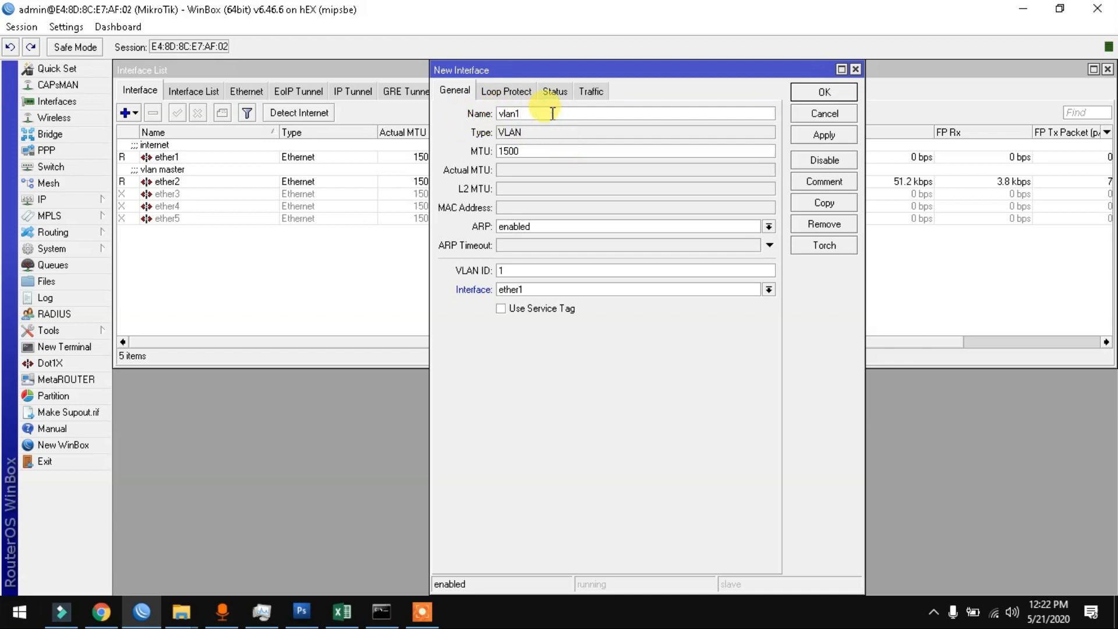
{"action": "type", "text": "-multimedia"}
{"action": "left_click", "coordinate": [520, 270]}
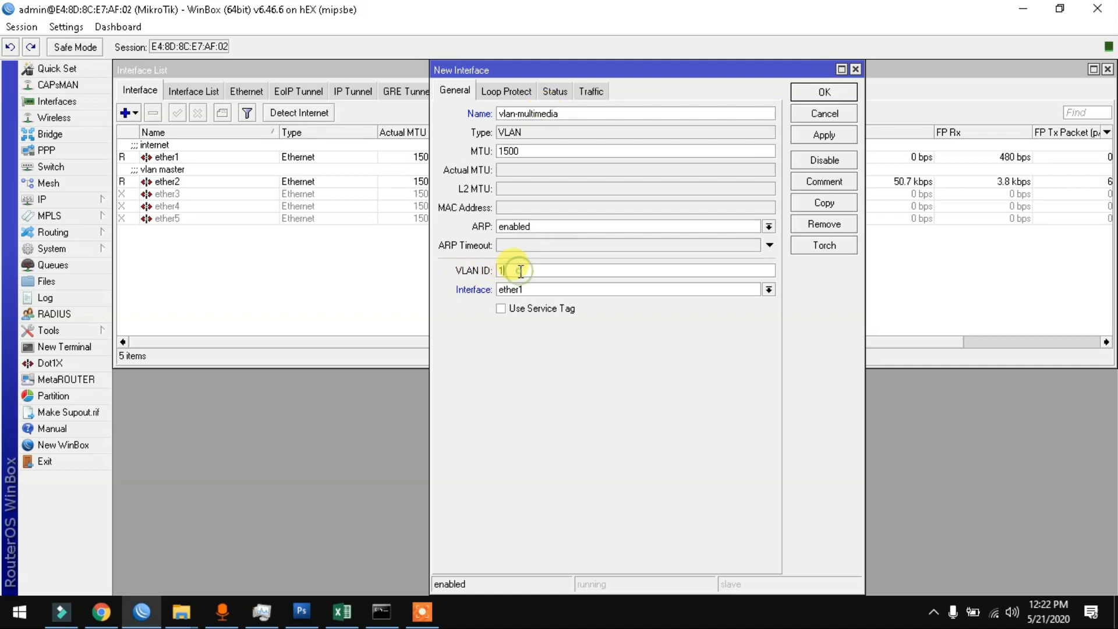
{"action": "type", "text": "50"}
{"action": "left_click", "coordinate": [554, 290]}
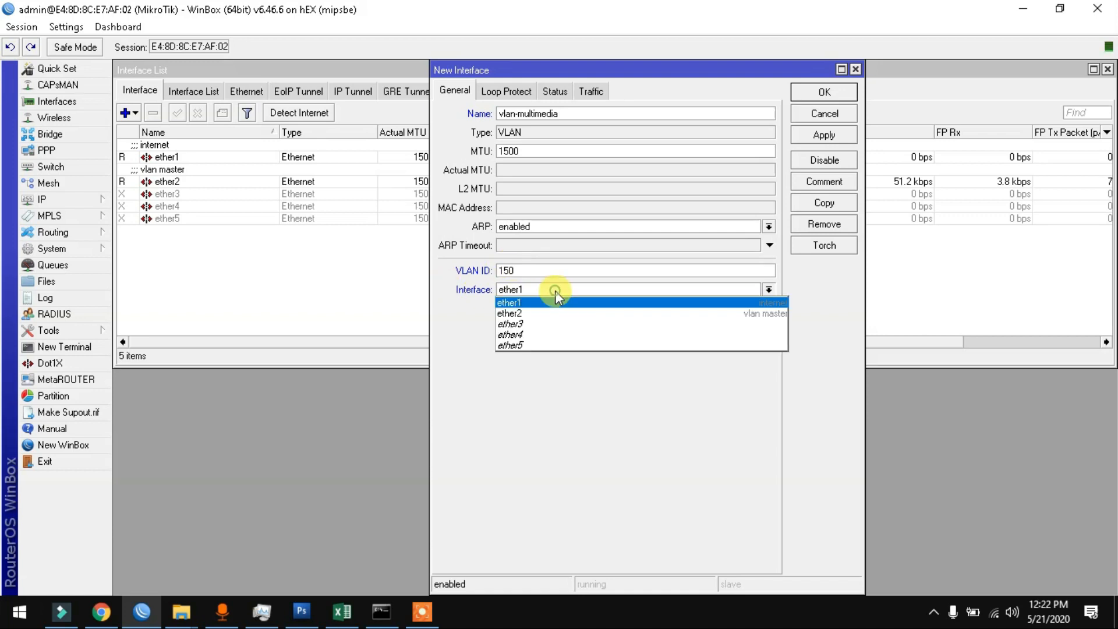
{"action": "left_click", "coordinate": [541, 313]}
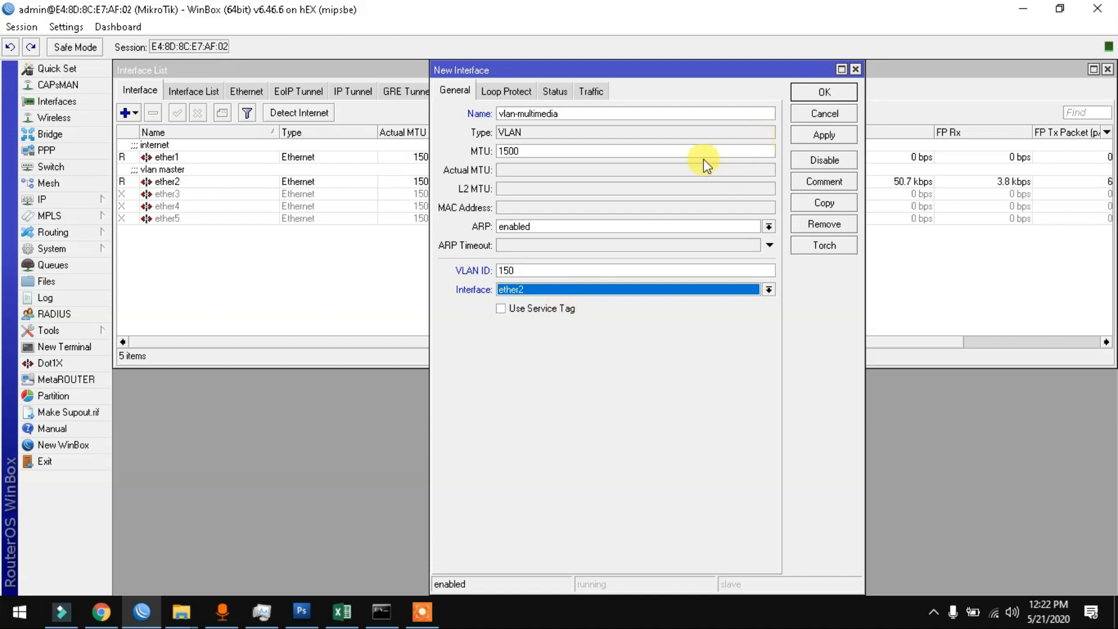
{"action": "left_click", "coordinate": [805, 134]}
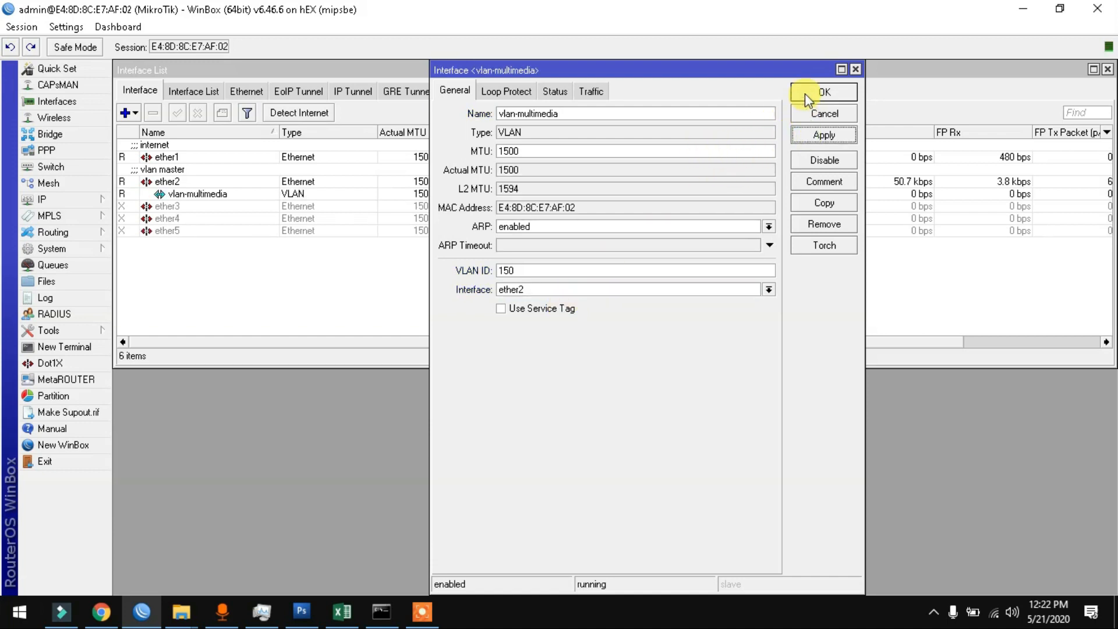
{"action": "left_click", "coordinate": [804, 93]}
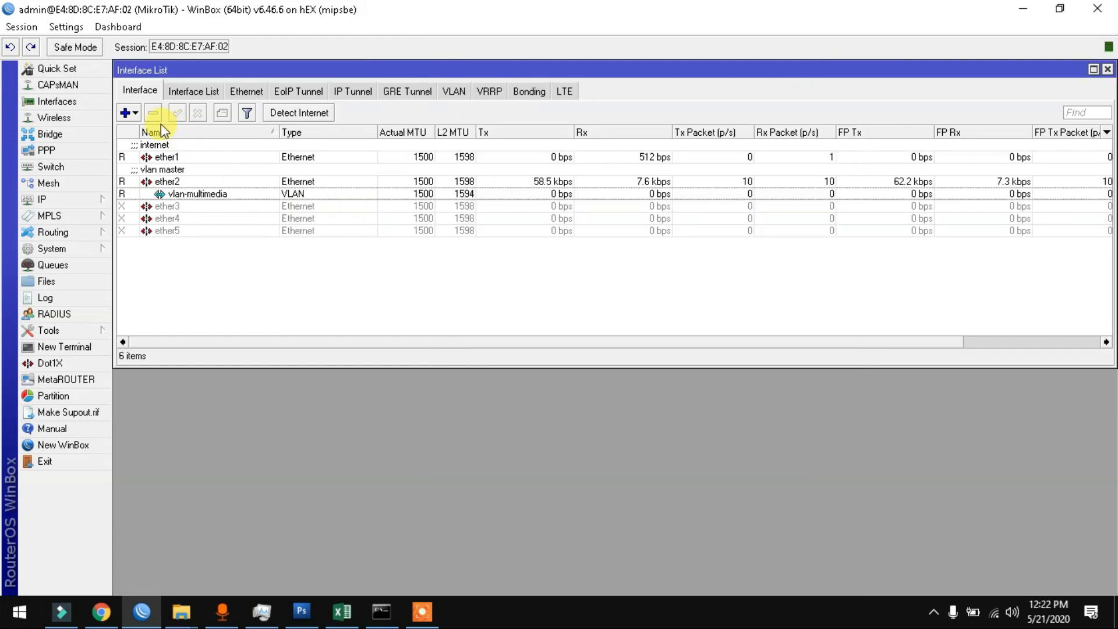
Step: Create VLAN interface vlan-tkj with VLAN ID 151 on parent ether2
{"action": "left_click", "coordinate": [131, 114]}
{"action": "left_click", "coordinate": [149, 153]}
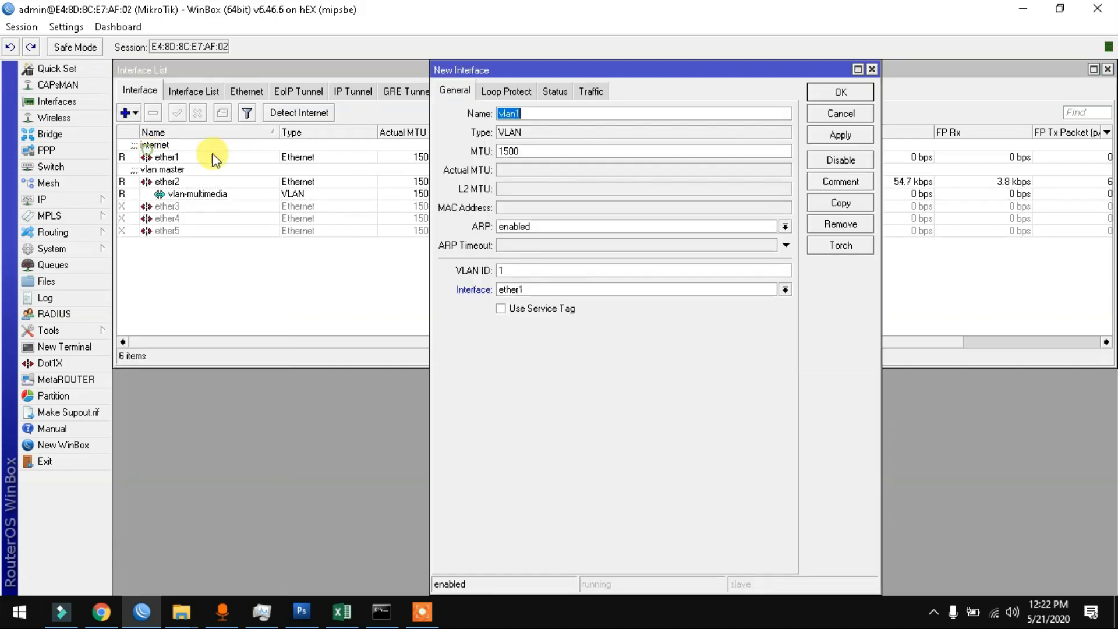
{"action": "left_click", "coordinate": [555, 114]}
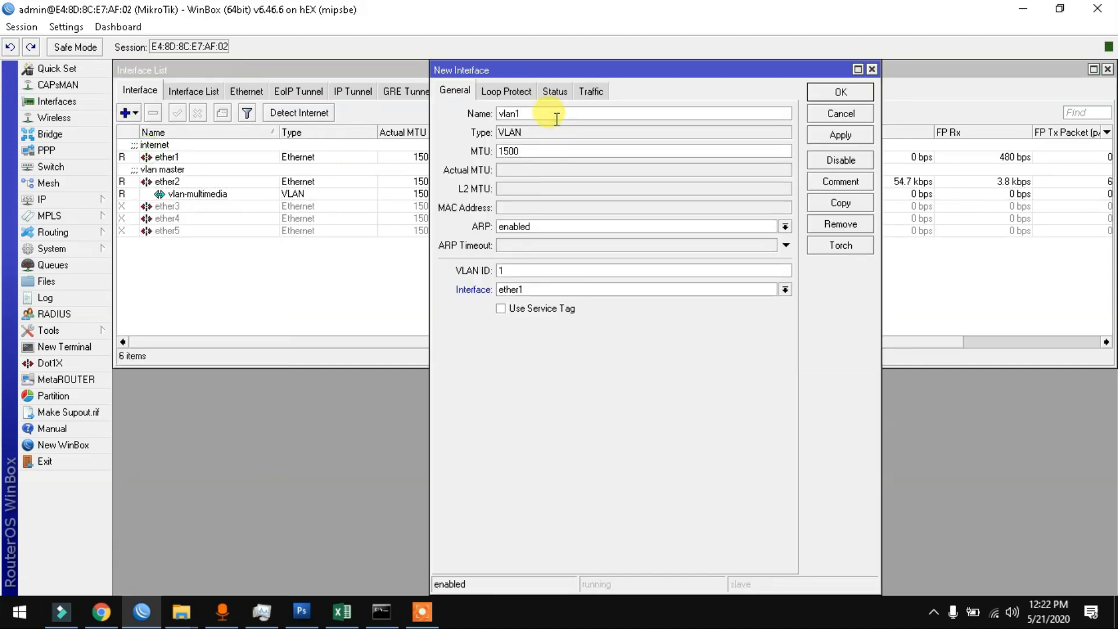
{"action": "type", "text": "=tk"}
{"action": "key", "text": "BackSpace"}
{"action": "type", "text": "tkj"}
{"action": "left_click", "coordinate": [538, 270]}
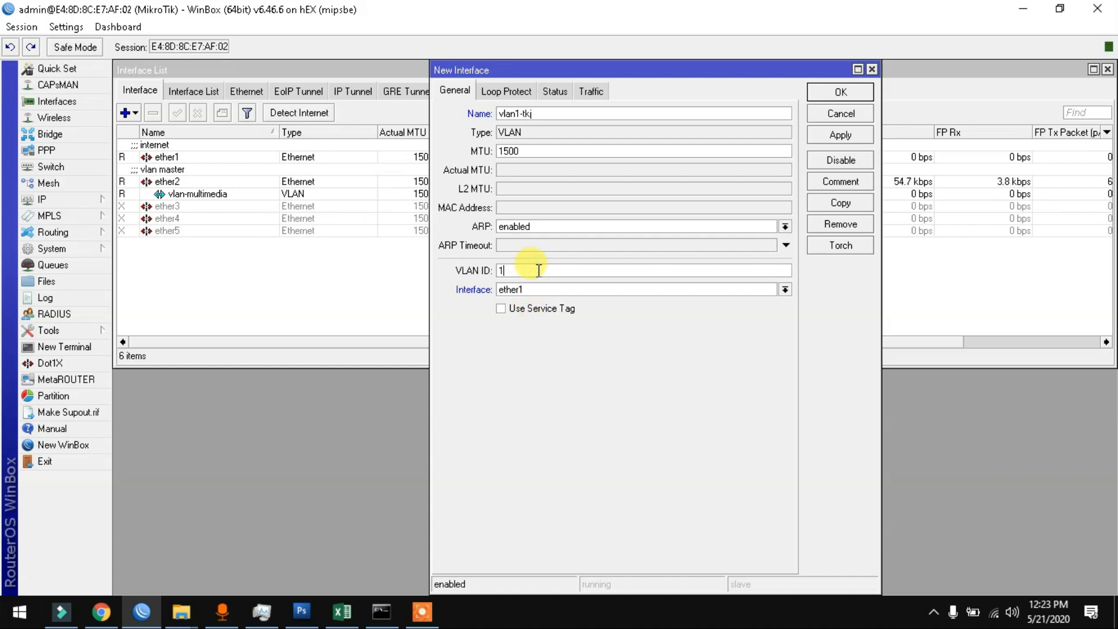
{"action": "type", "text": "51"}
{"action": "left_click", "coordinate": [500, 290]}
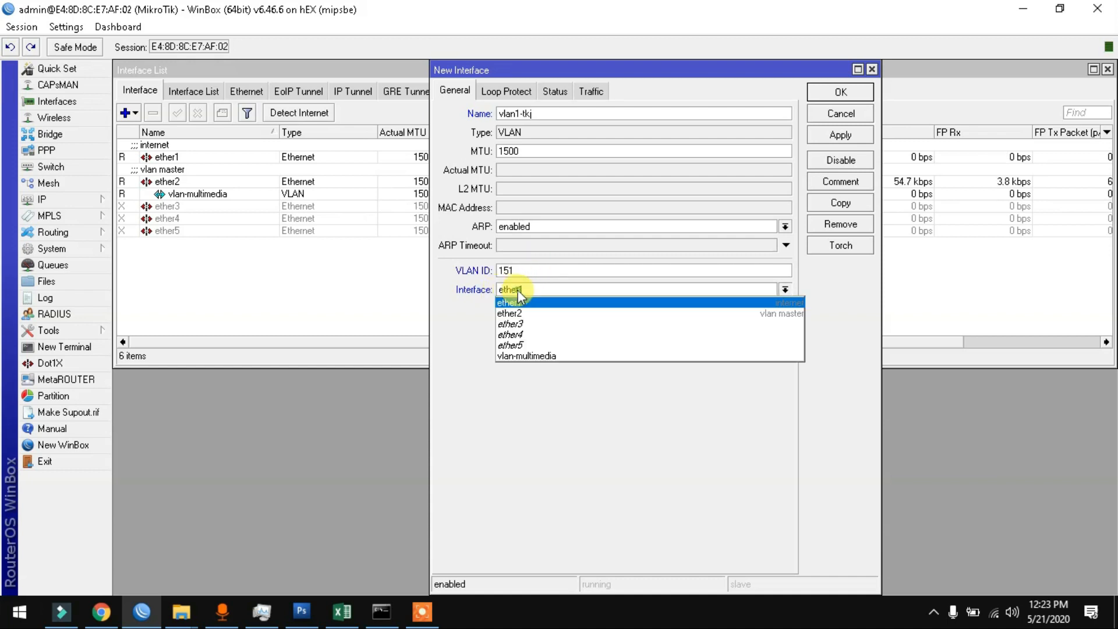
{"action": "left_click", "coordinate": [518, 313]}
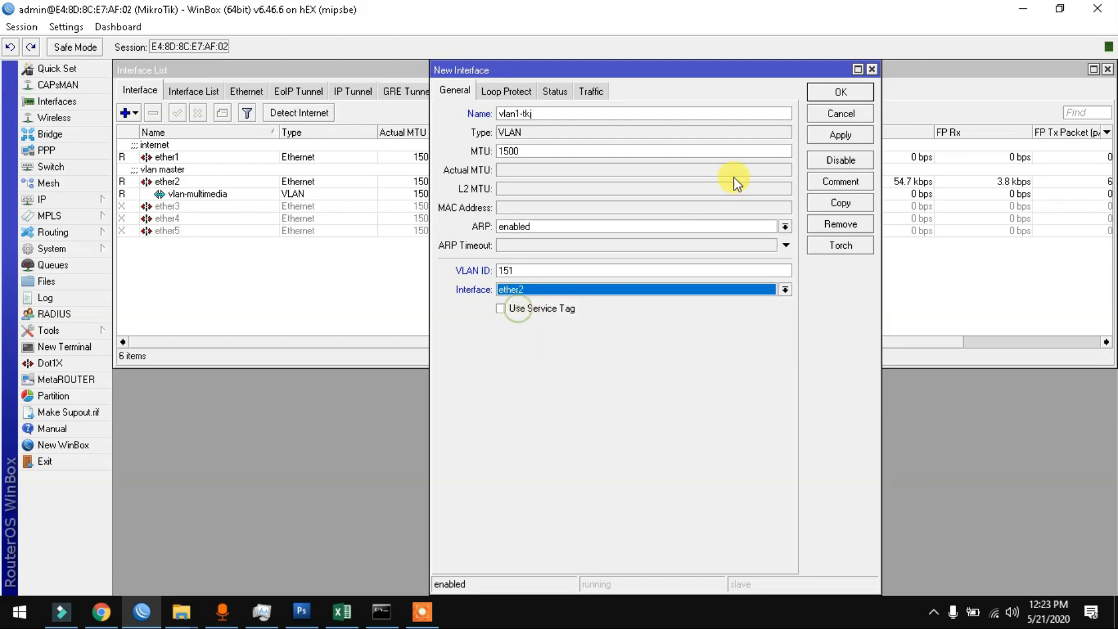
{"action": "left_click", "coordinate": [821, 133]}
{"action": "left_click", "coordinate": [825, 93]}
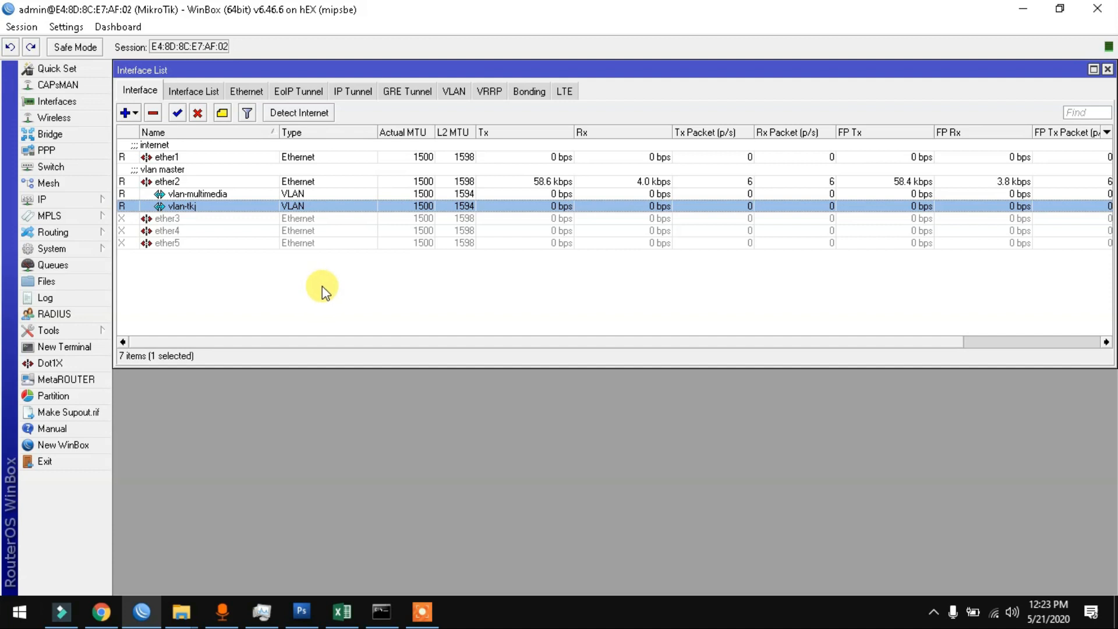
Step: Add IP address 172.16.0.1/24 on vlan-multimedia, commented 'vlan-multimedia'
{"action": "left_click", "coordinate": [51, 198]}
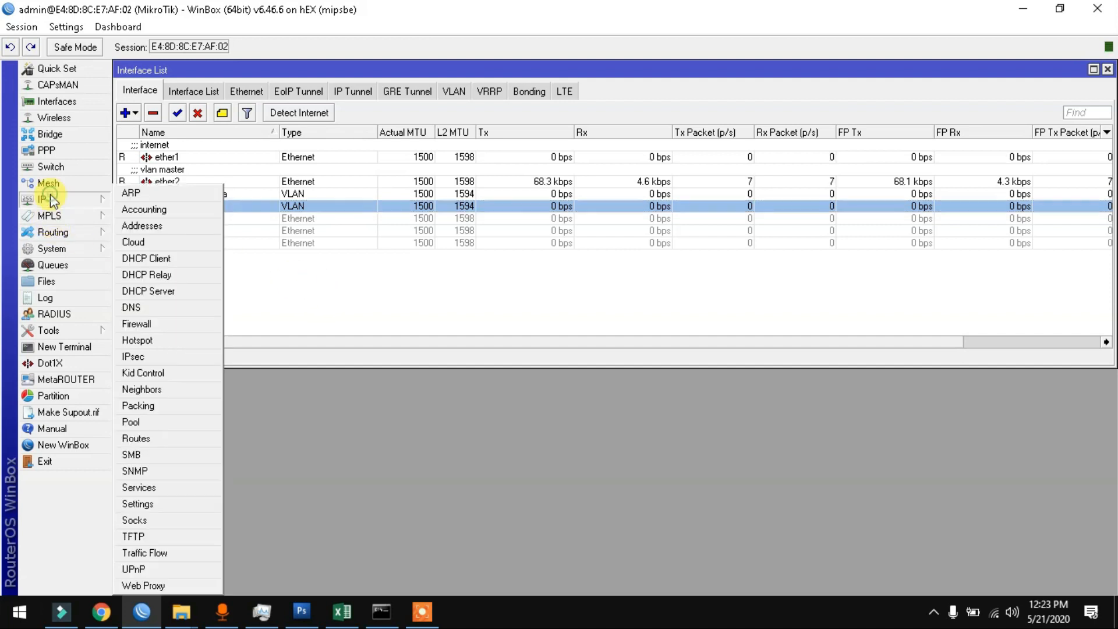
{"action": "left_click", "coordinate": [142, 225]}
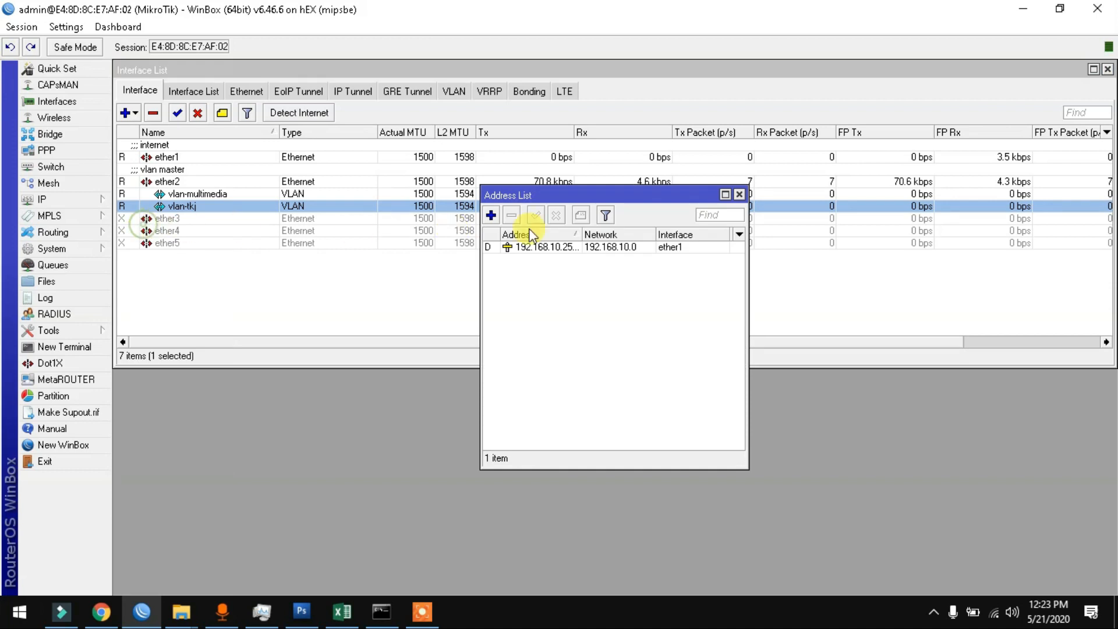
{"action": "left_click", "coordinate": [492, 215]}
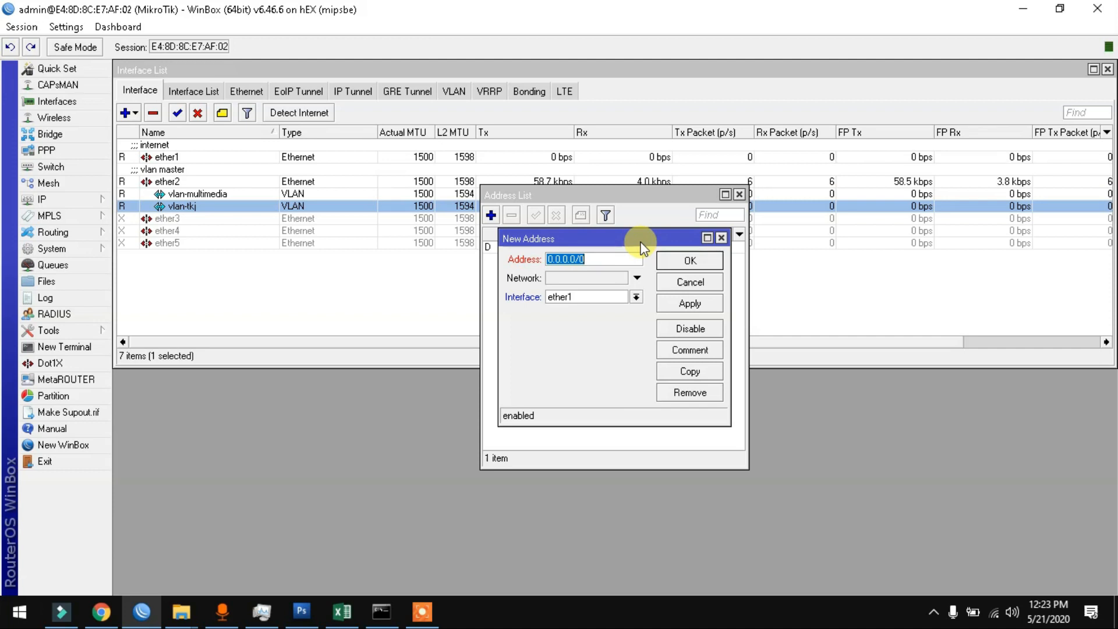
{"action": "type", "text": "172.16"}
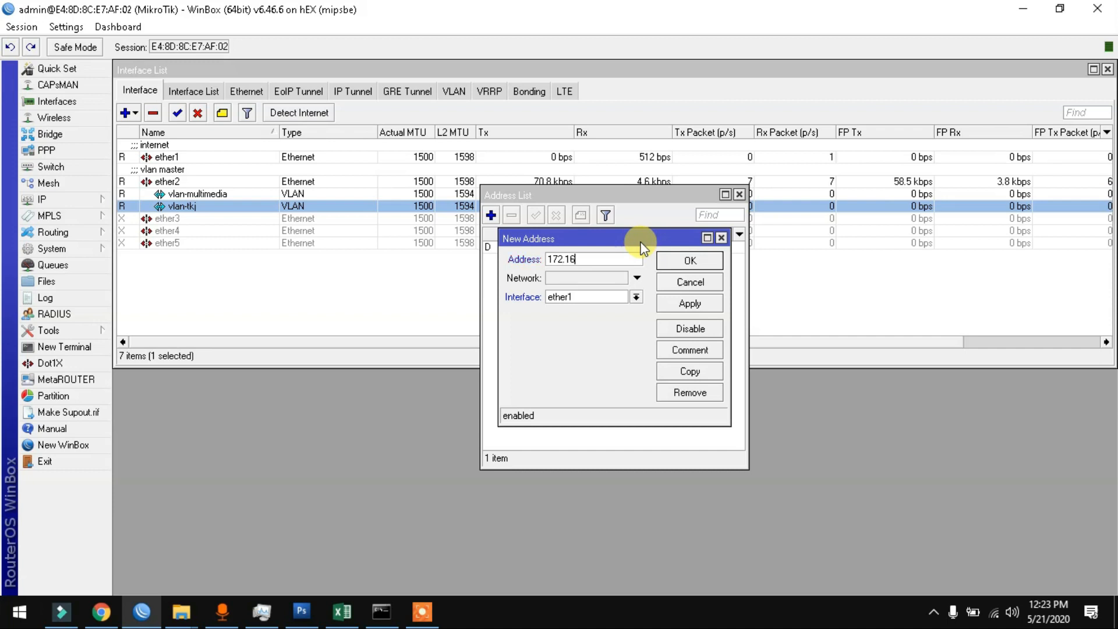
{"action": "type", "text": ".0.1/24"}
{"action": "left_click", "coordinate": [600, 302]}
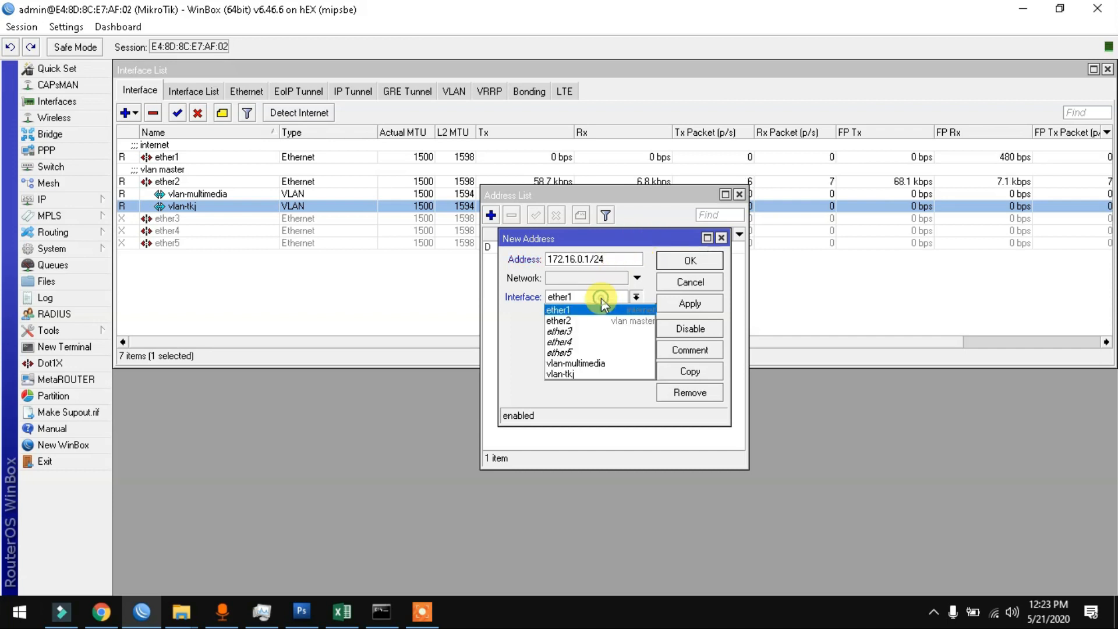
{"action": "left_click", "coordinate": [596, 362]}
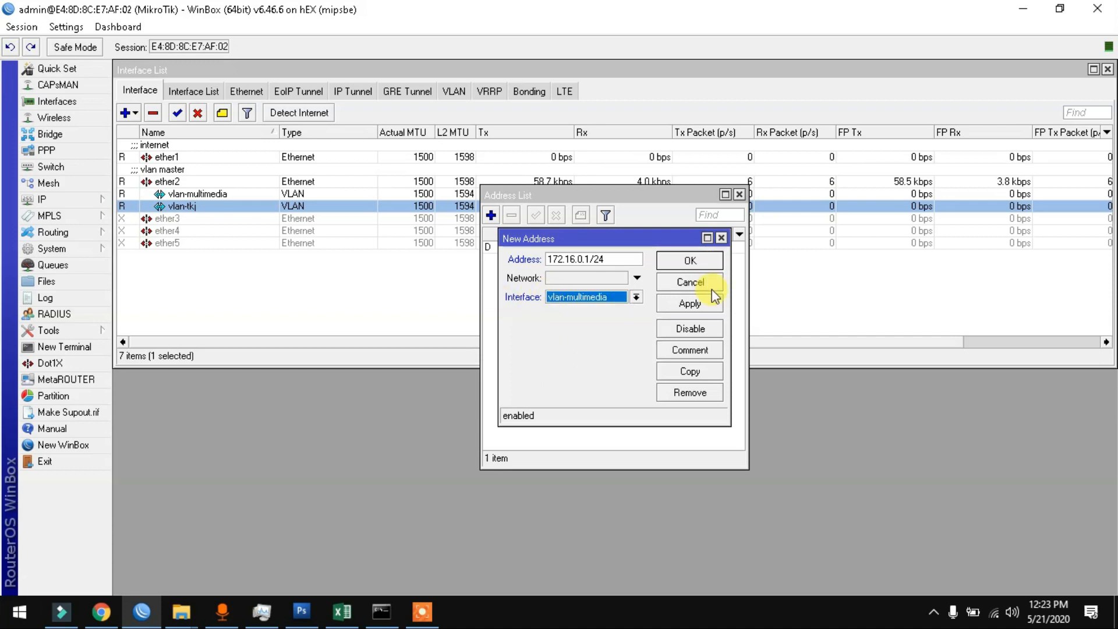
{"action": "left_click", "coordinate": [691, 348]}
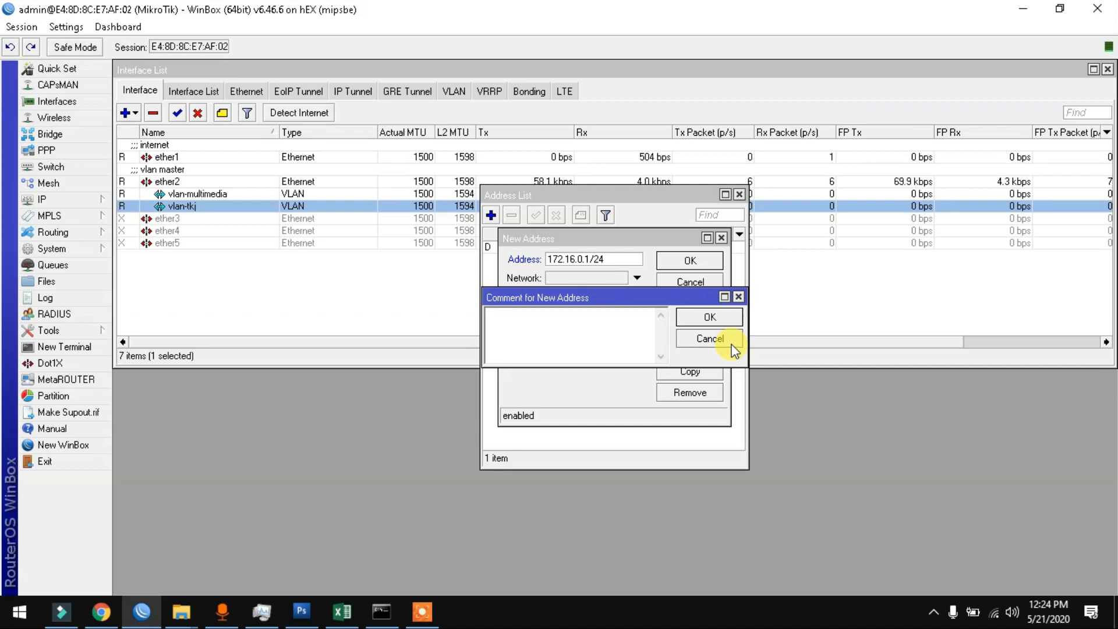
{"action": "type", "text": "vlan-multima"}
{"action": "key", "text": "BackSpace"}
{"action": "type", "text": "edia"}
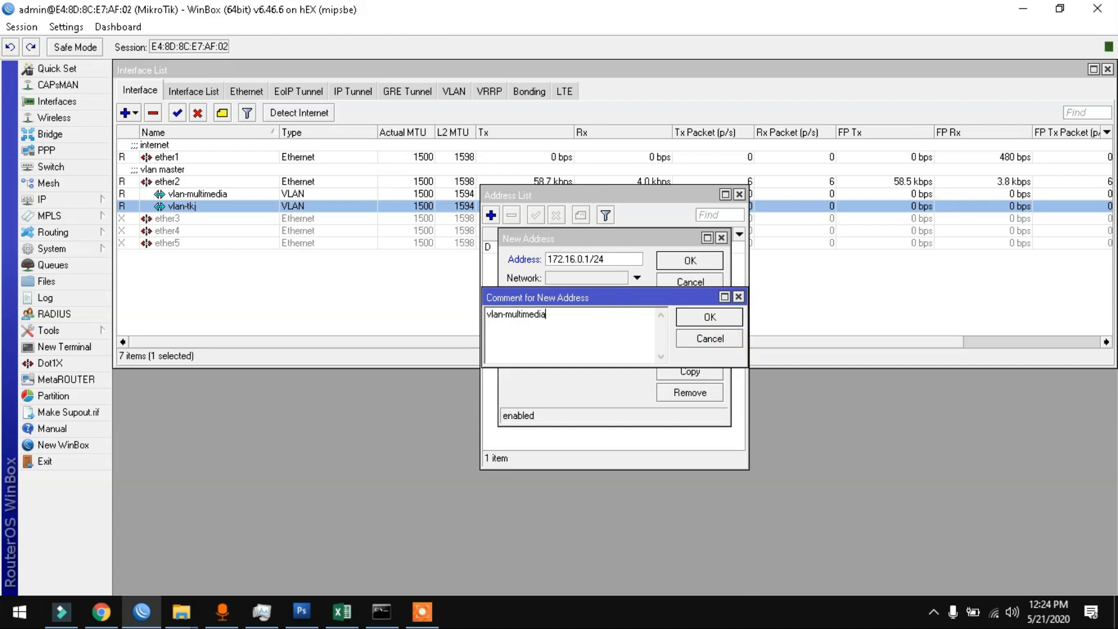
{"action": "left_click", "coordinate": [713, 317]}
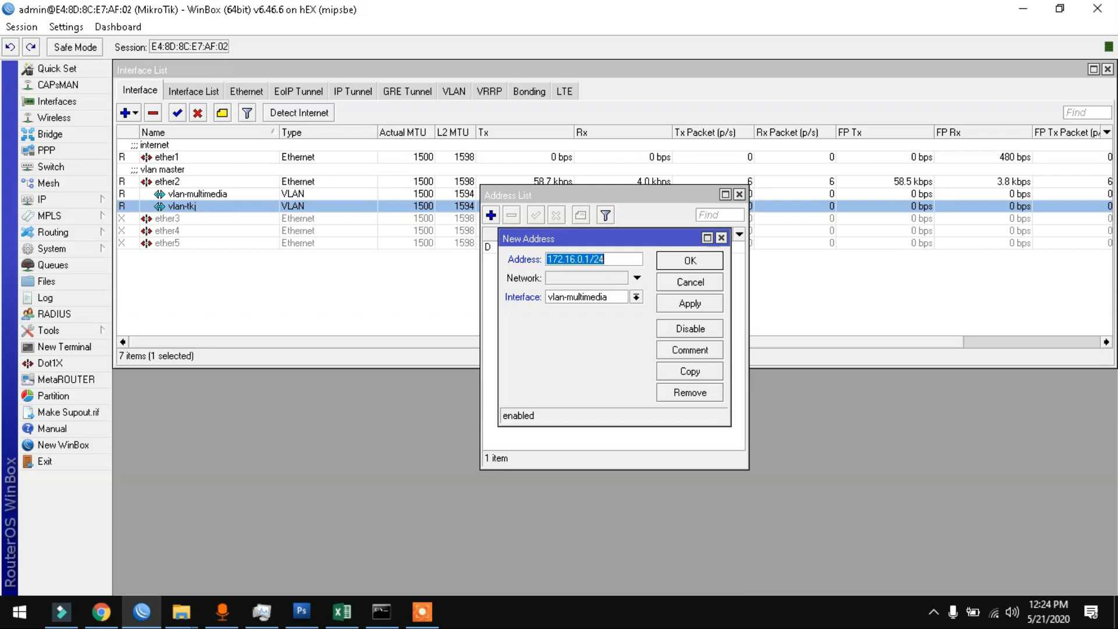
{"action": "left_click", "coordinate": [711, 266]}
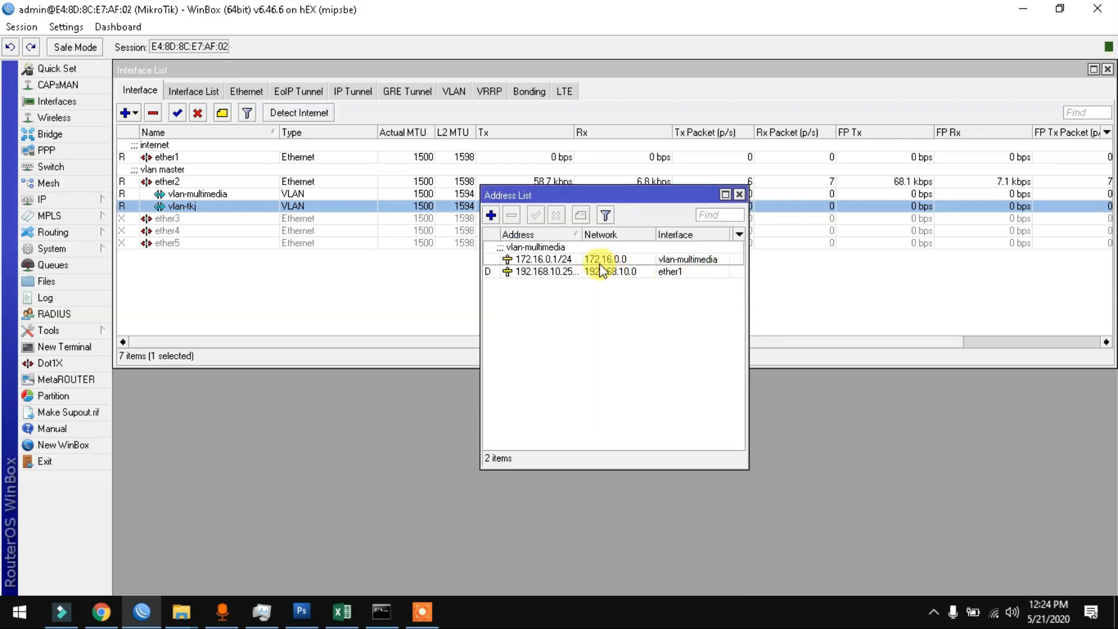
Step: Add 192.168.7.1/24 on vlan-tkj, commented 'vlan-tkj', then close the Address List
{"action": "left_click", "coordinate": [492, 216]}
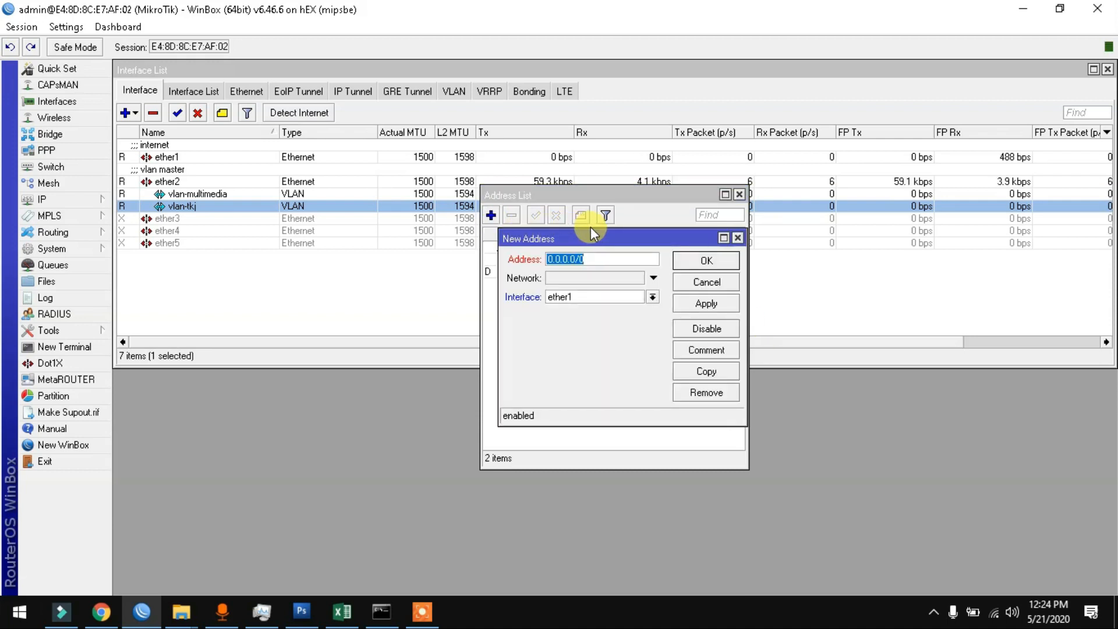
{"action": "type", "text": "192"}
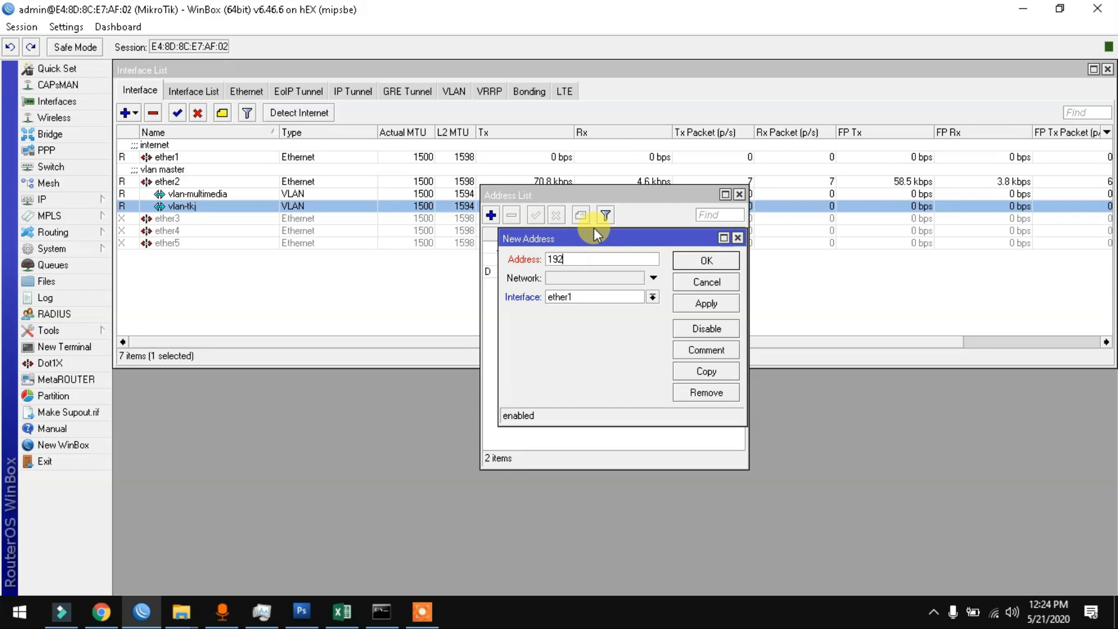
{"action": "type", "text": ".168.7"}
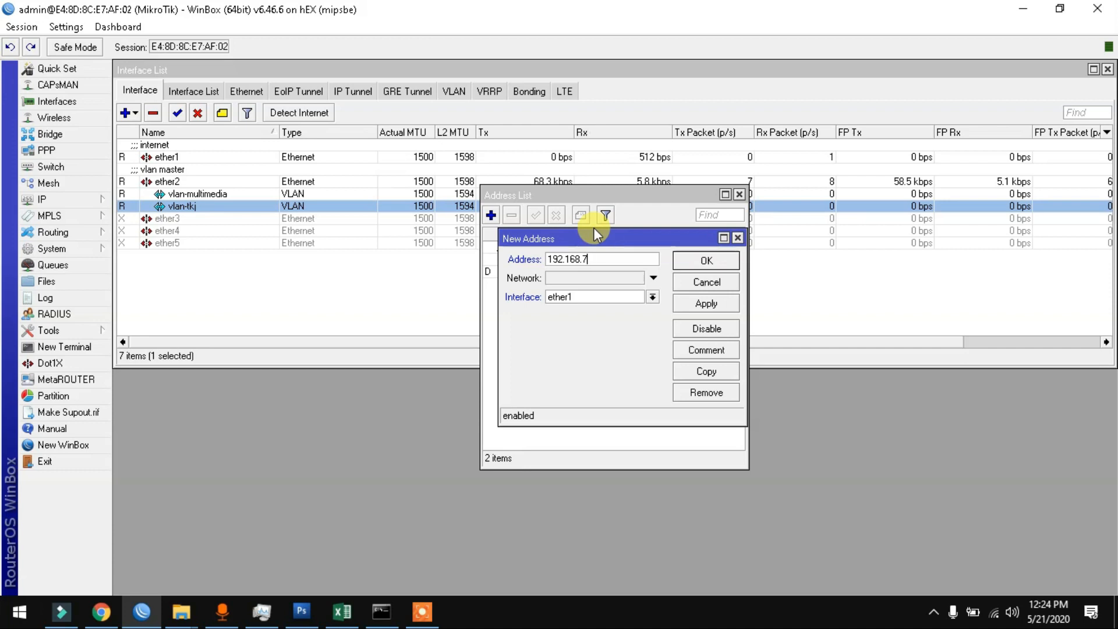
{"action": "type", "text": ".1/24"}
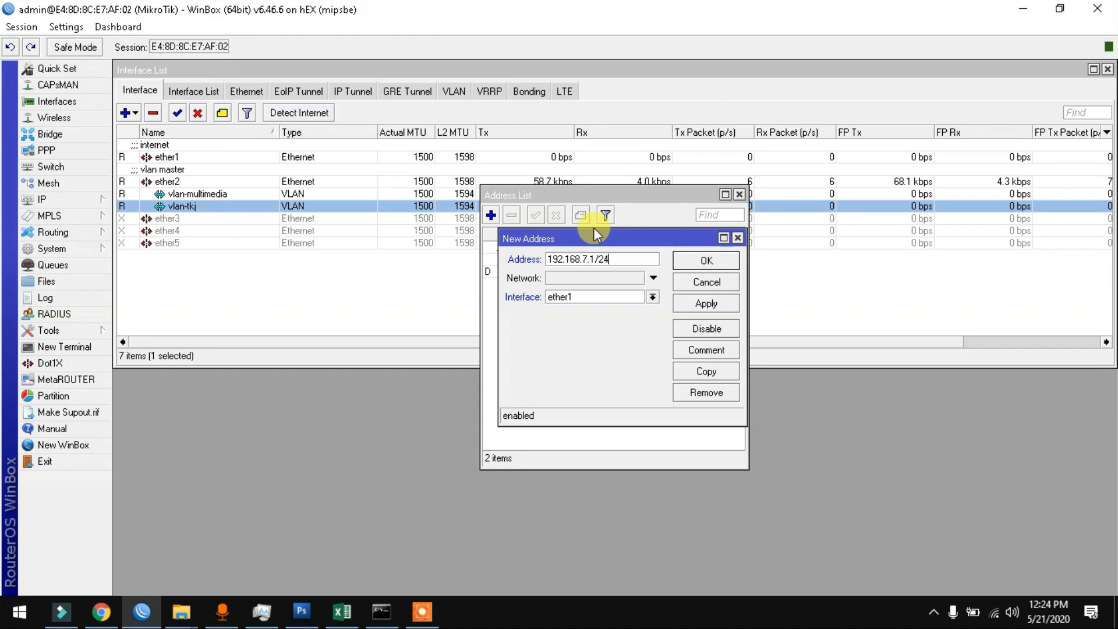
{"action": "left_click", "coordinate": [598, 294]}
{"action": "left_click", "coordinate": [595, 372]}
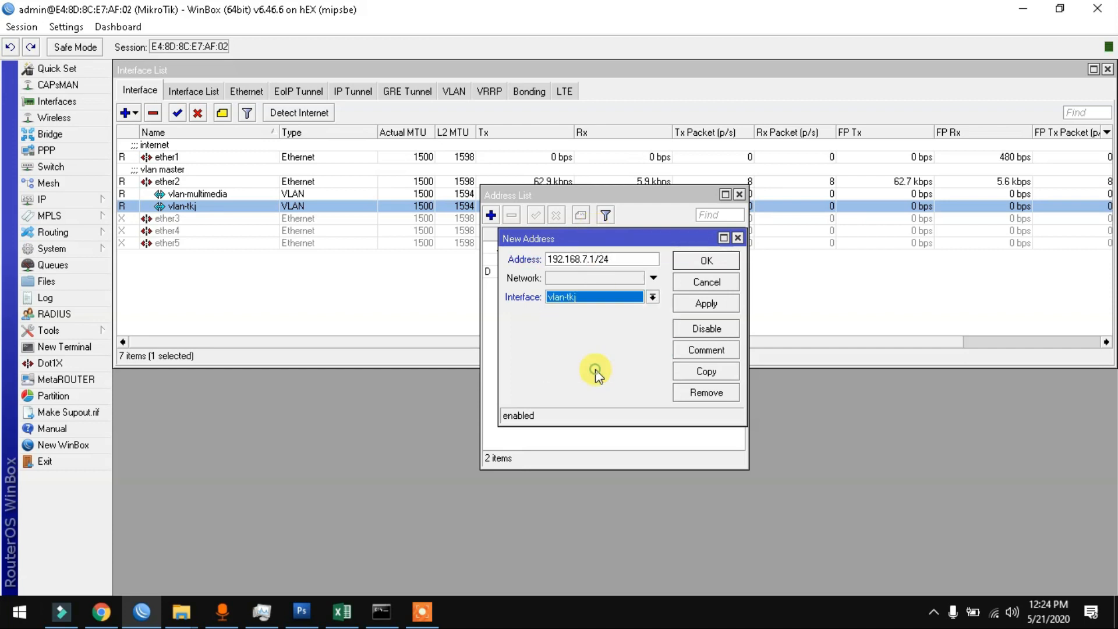
{"action": "left_click", "coordinate": [720, 352]}
{"action": "type", "text": "vla"}
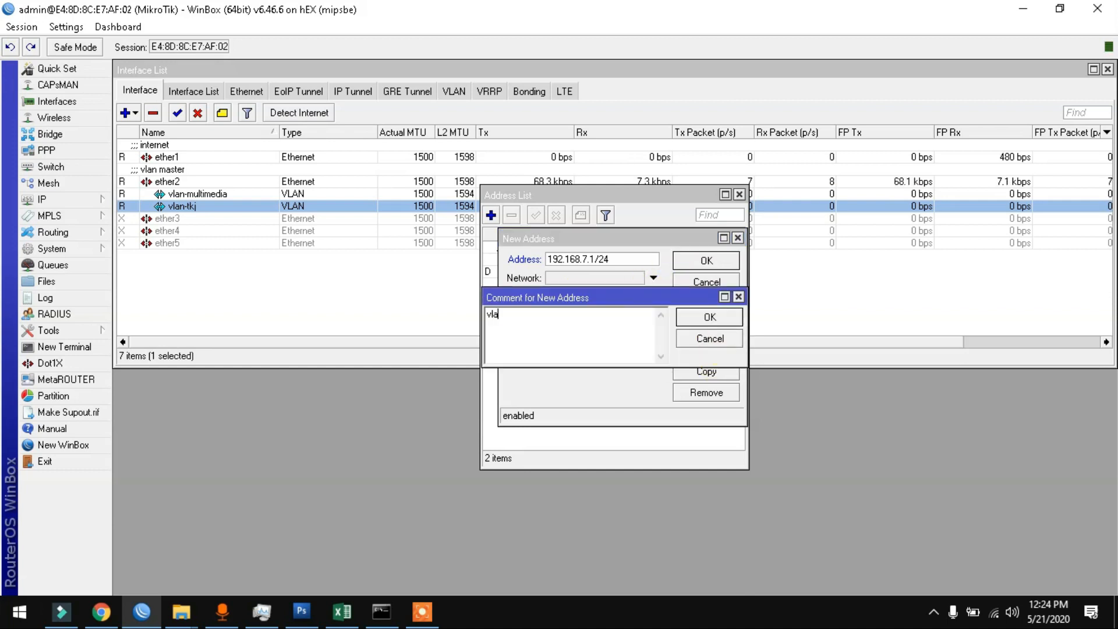
{"action": "type", "text": "n-tkj"}
{"action": "left_click", "coordinate": [710, 316]}
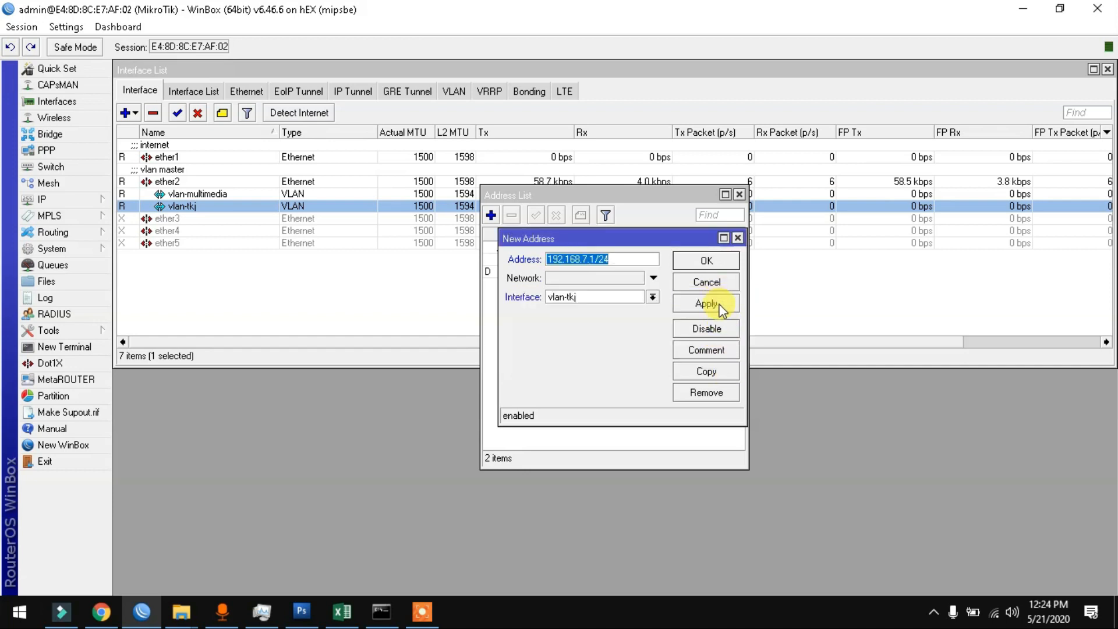
{"action": "left_click", "coordinate": [721, 307]}
{"action": "left_click", "coordinate": [720, 262]}
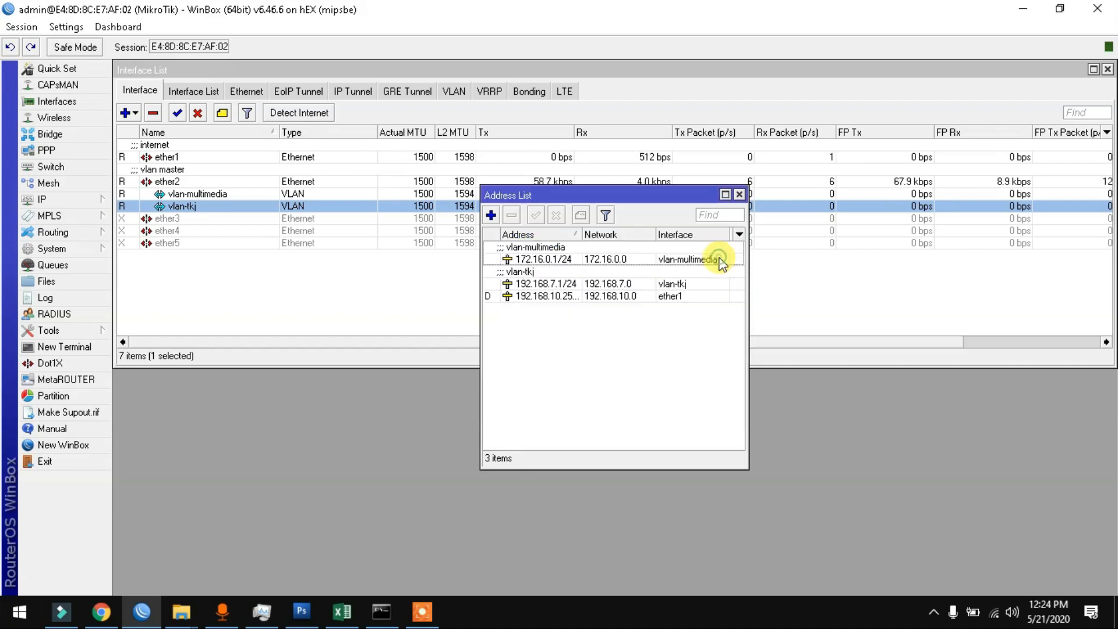
{"action": "left_click", "coordinate": [739, 195]}
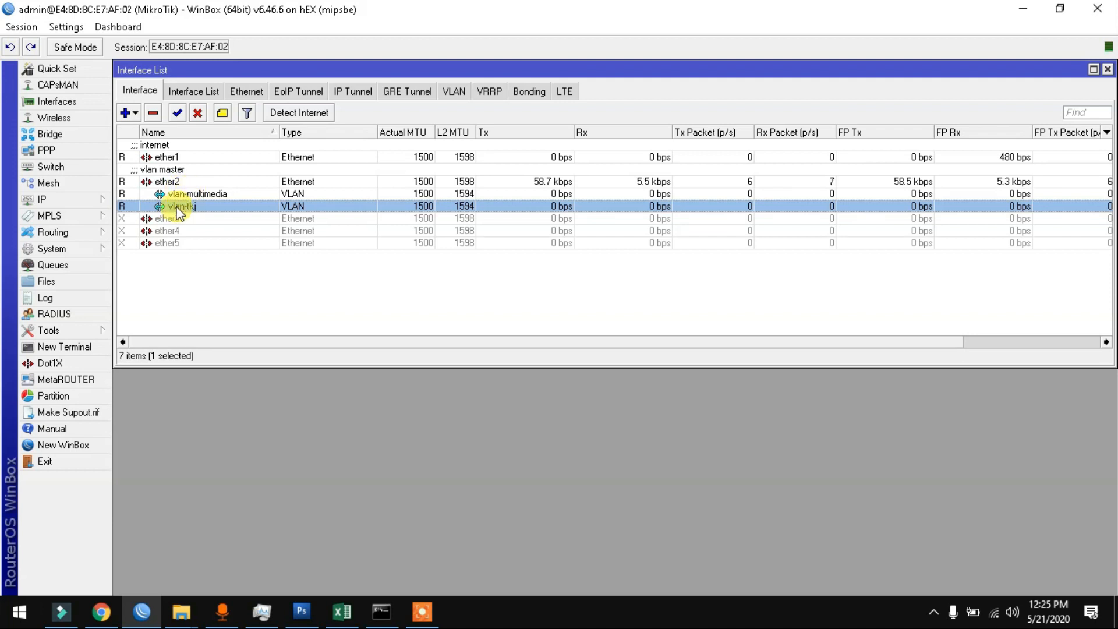
Step: Start DHCP Setup on vlan-multimedia, accepting the 172.16.0.0/24 address space and gateway
{"action": "left_click", "coordinate": [72, 198]}
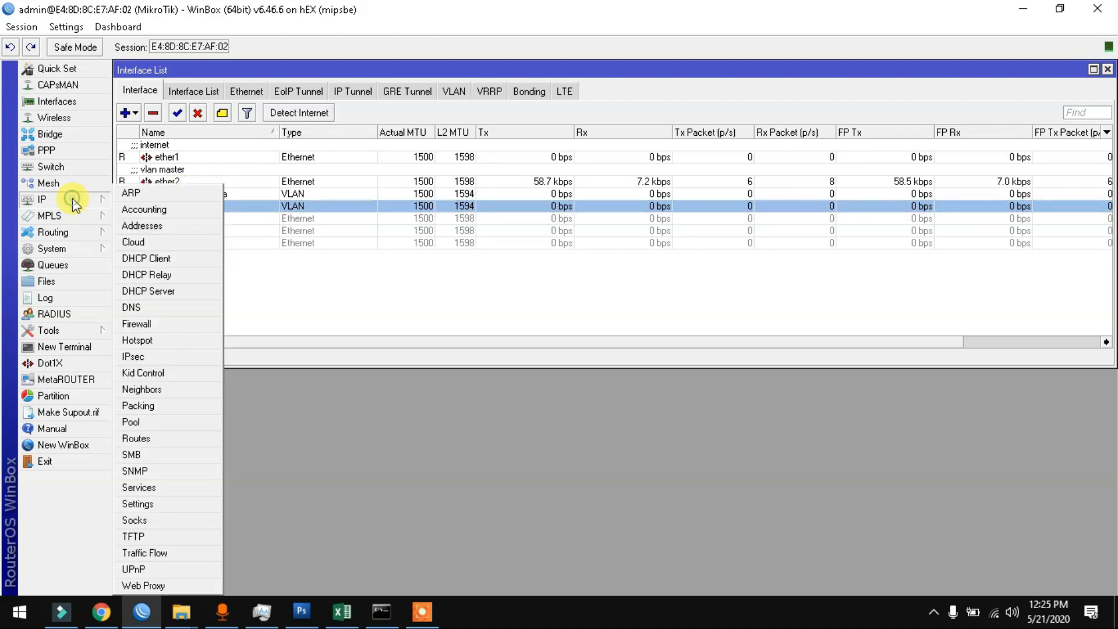
{"action": "left_click", "coordinate": [166, 291]}
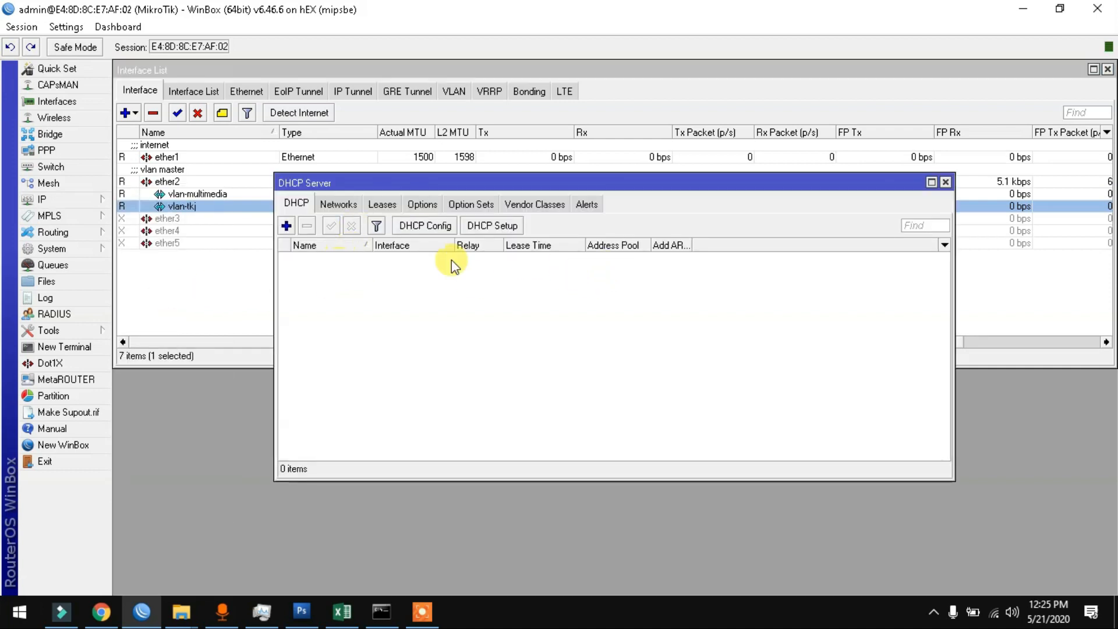
{"action": "left_click", "coordinate": [508, 227]}
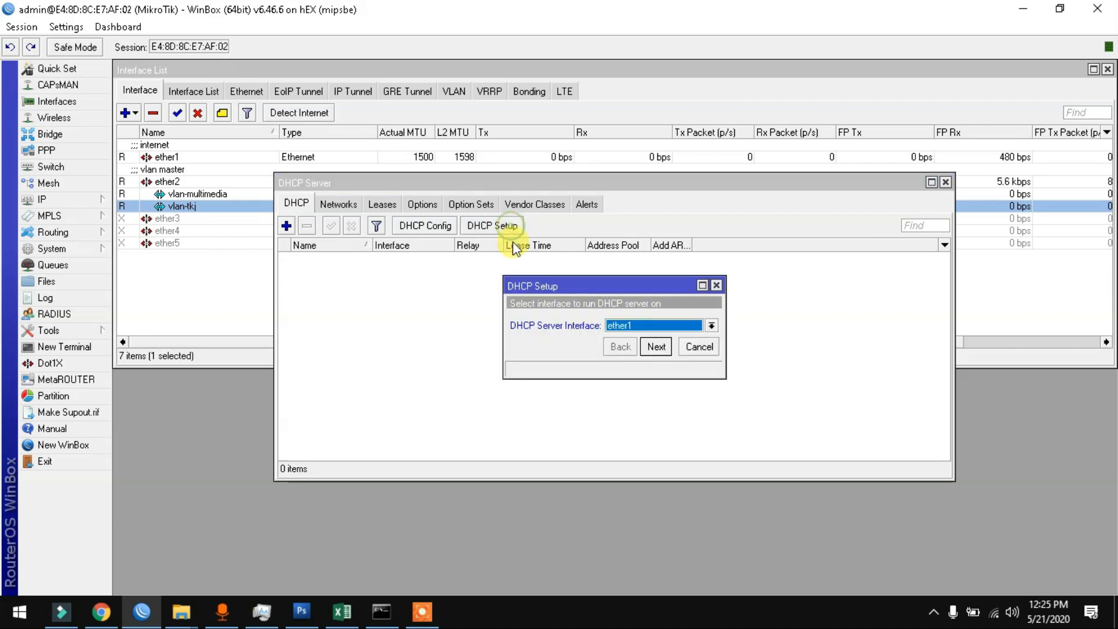
{"action": "left_click", "coordinate": [638, 324]}
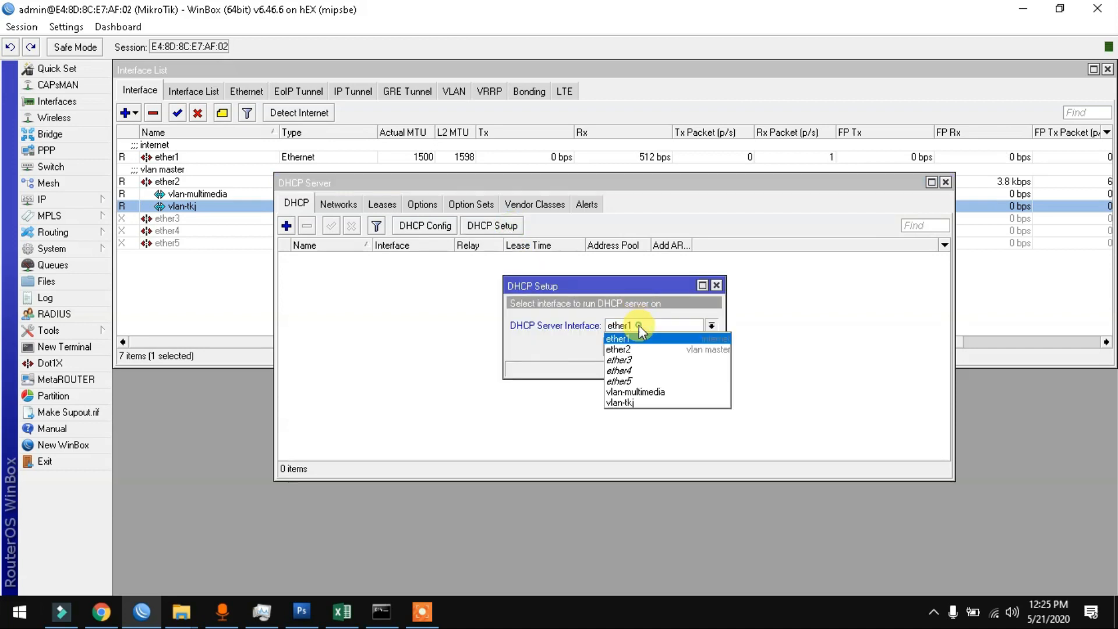
{"action": "left_click", "coordinate": [639, 393]}
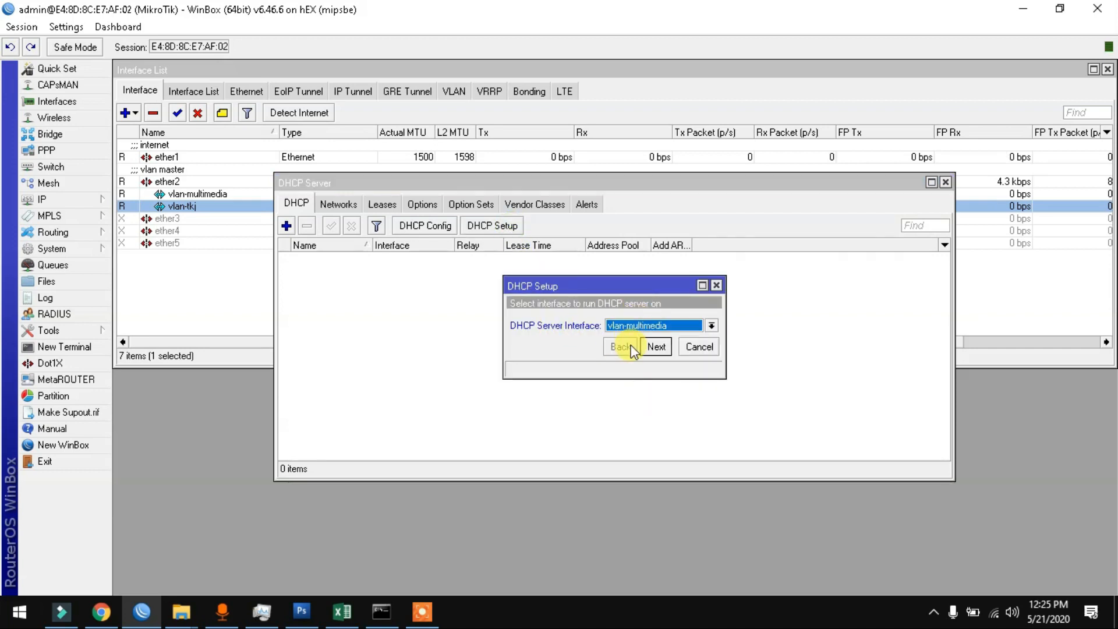
{"action": "left_click", "coordinate": [656, 346]}
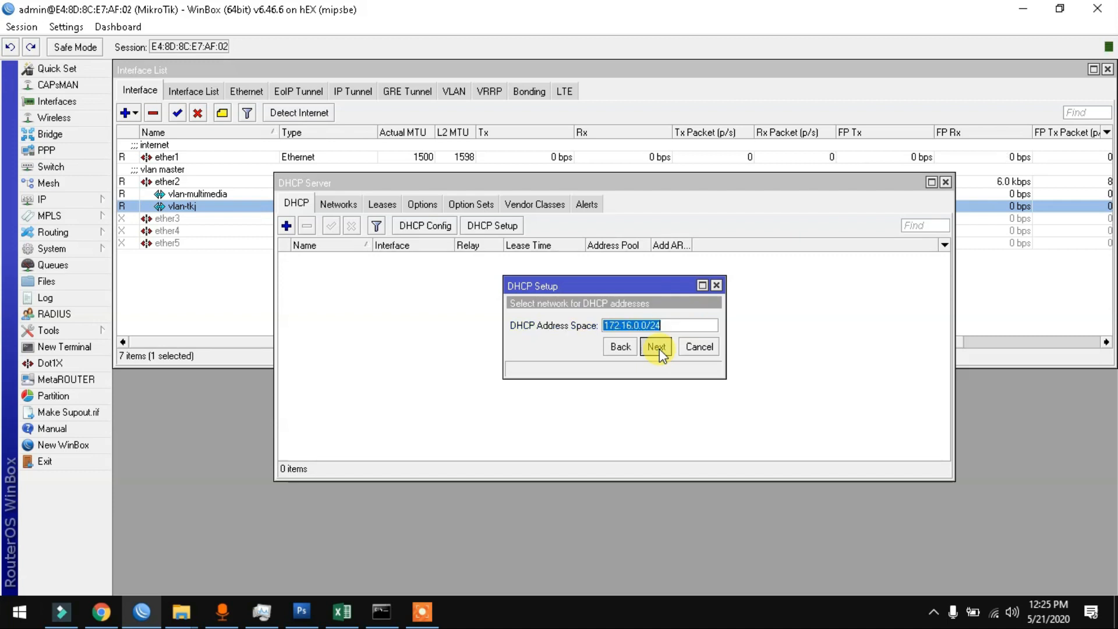
{"action": "left_click", "coordinate": [656, 346]}
{"action": "left_click", "coordinate": [656, 346]}
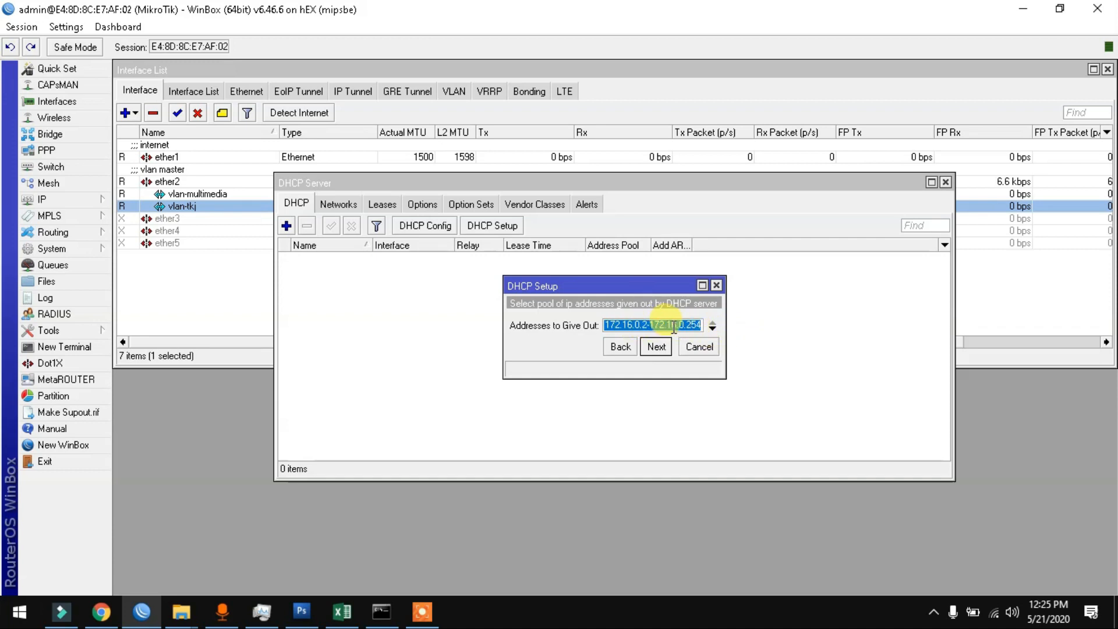
Step: Set the pool to 172.16.0.2–172.16.0.200 and lease time 10:10:00, and finish the setup
{"action": "left_click_drag", "start_coordinate": [691, 324], "coordinate": [708, 324]}
{"action": "type", "text": "00"}
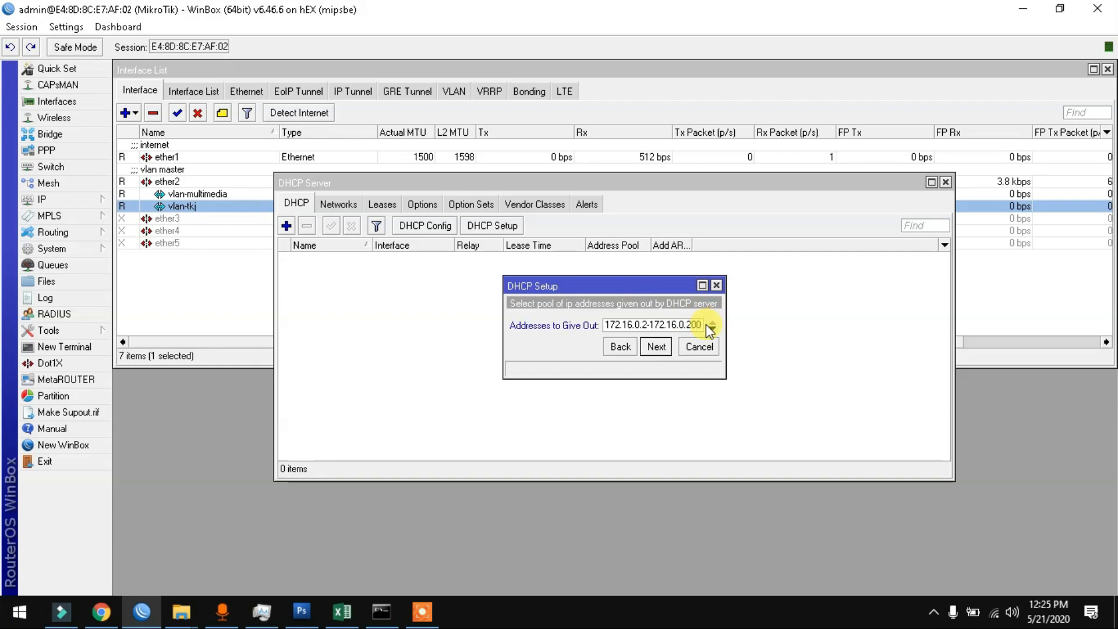
{"action": "left_click", "coordinate": [656, 348]}
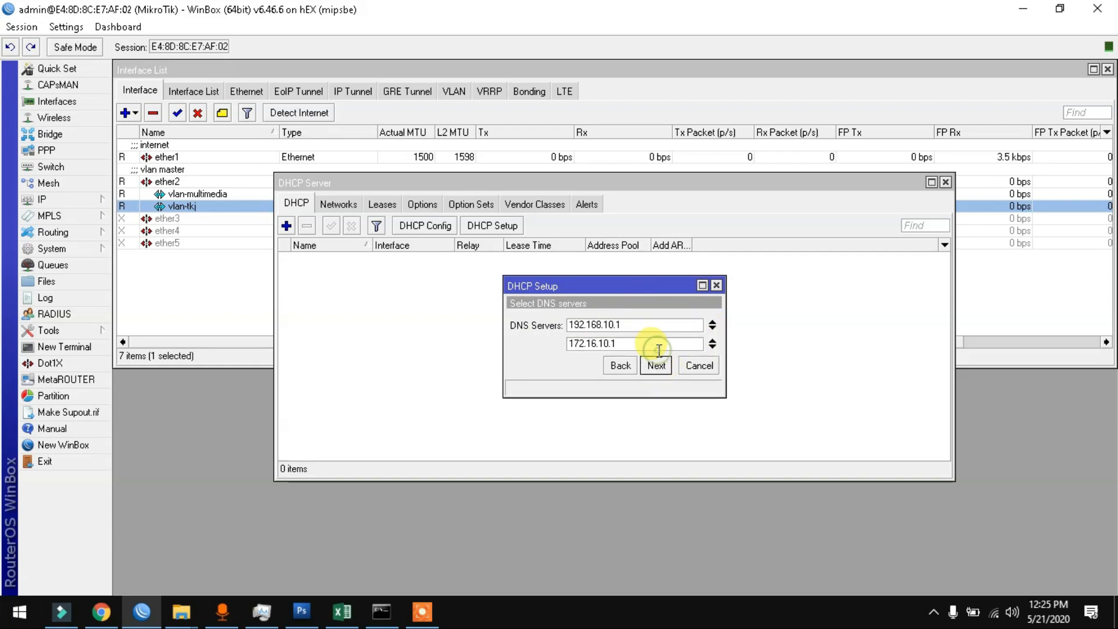
{"action": "left_click", "coordinate": [657, 365]}
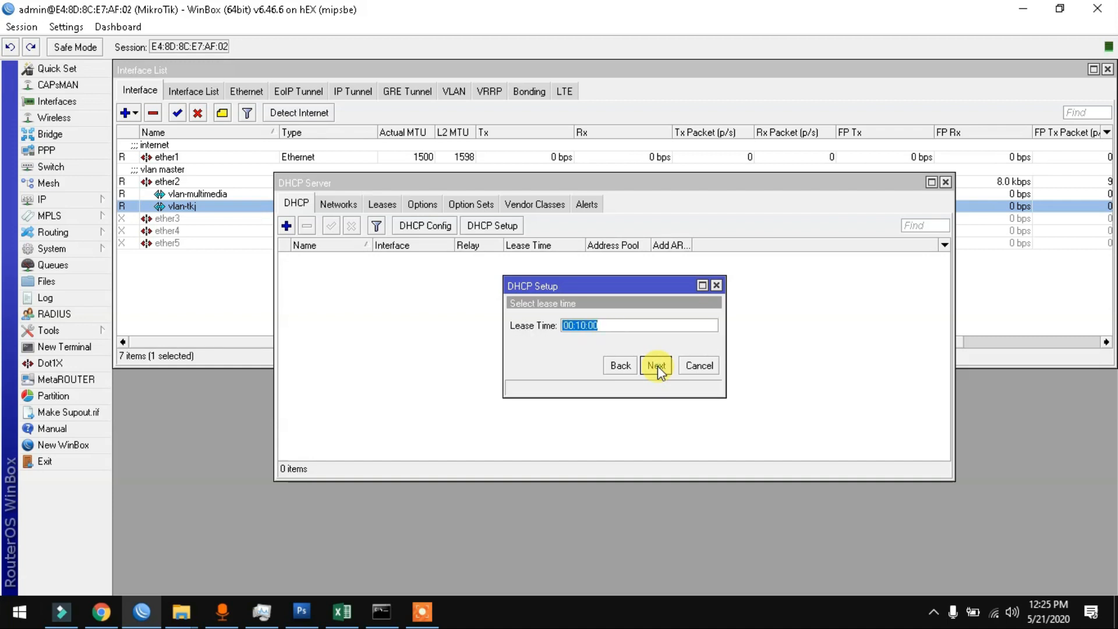
{"action": "left_click", "coordinate": [568, 325]}
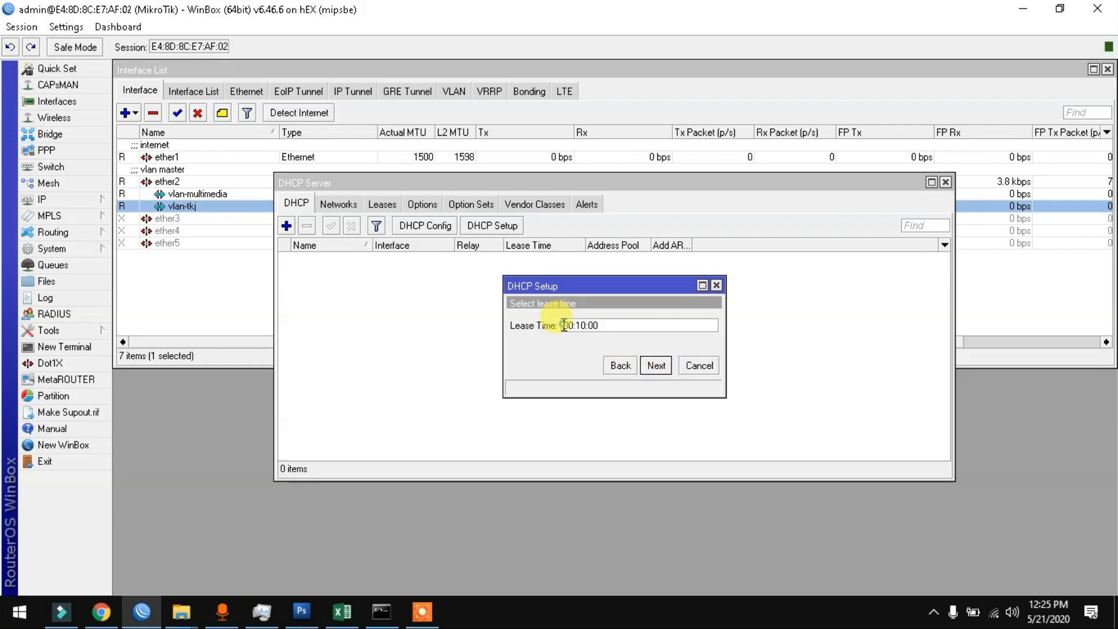
{"action": "key", "text": "Delete"}
{"action": "type", "text": "1"}
{"action": "right_click", "coordinate": [617, 326]}
{"action": "left_click", "coordinate": [655, 358]}
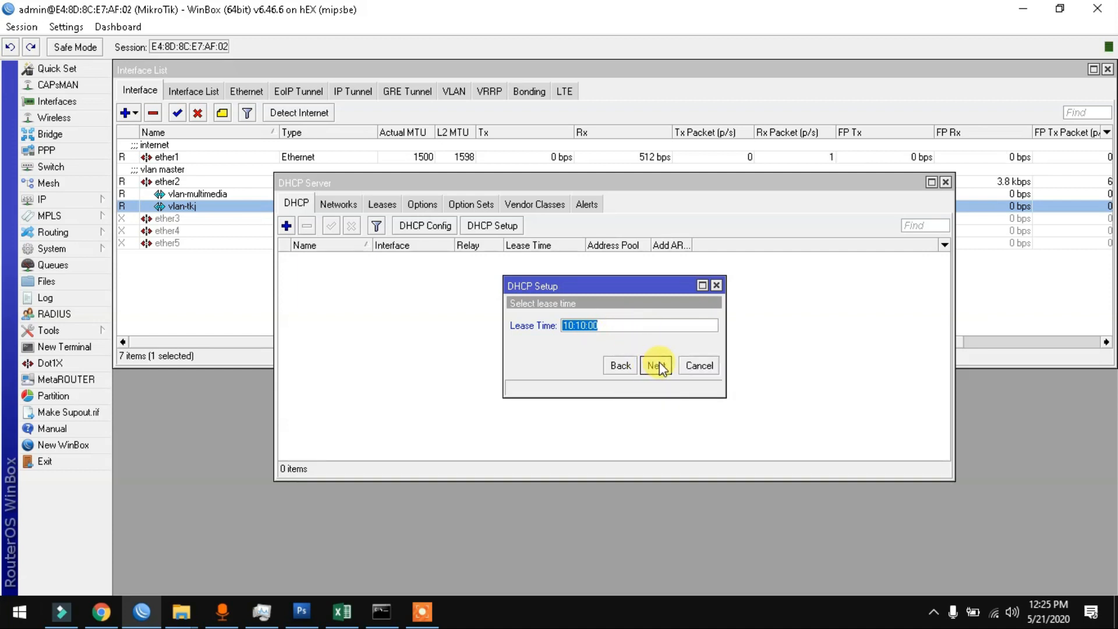
{"action": "left_click", "coordinate": [657, 363]}
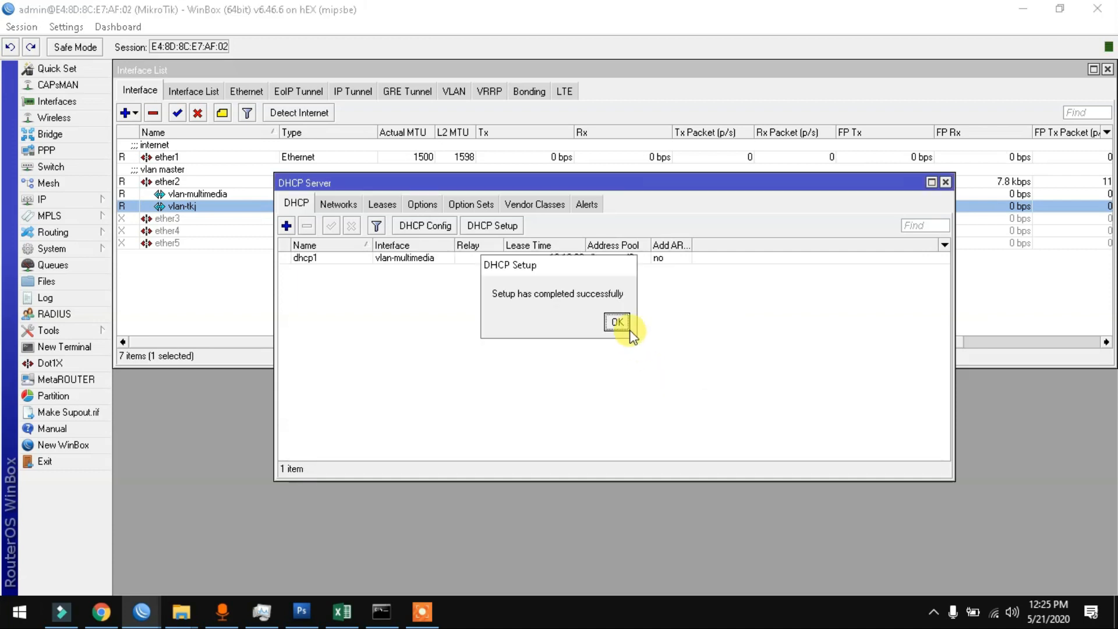
{"action": "left_click", "coordinate": [616, 320]}
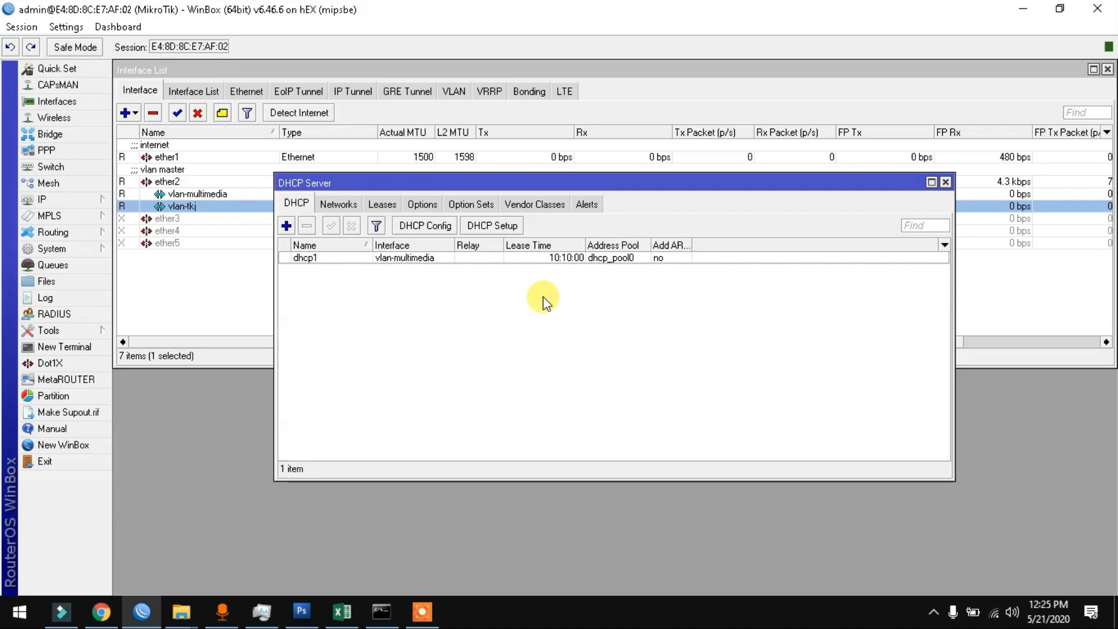
Step: Run DHCP Setup on vlan-tkj with pool 192.168.7.2–192.168.7.200 and 10:10:00 leases
{"action": "left_click", "coordinate": [500, 224]}
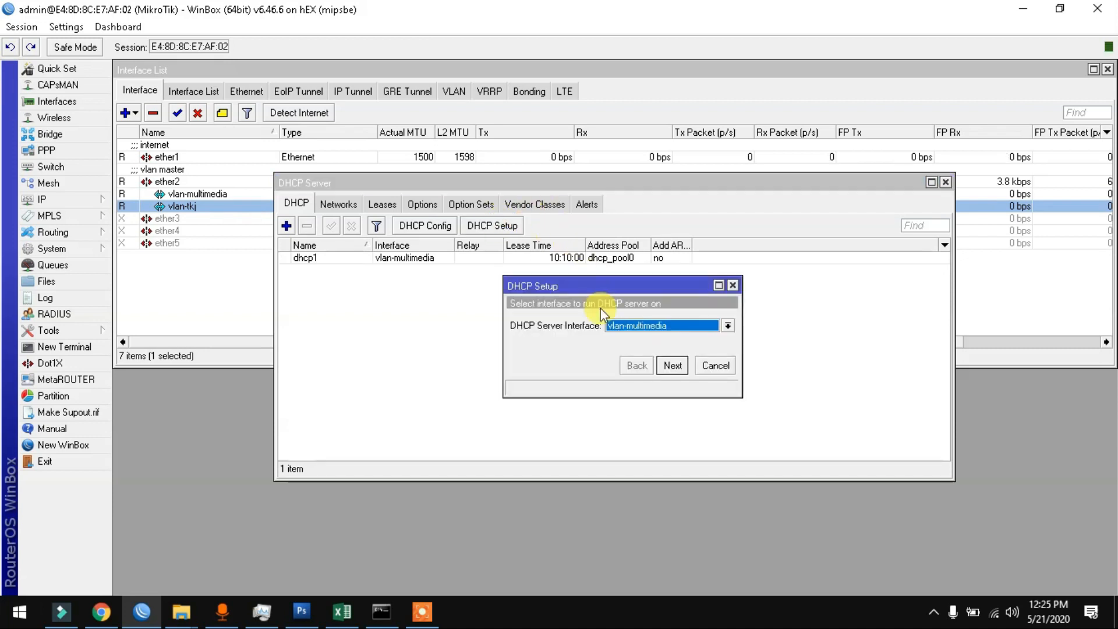
{"action": "left_click", "coordinate": [664, 325]}
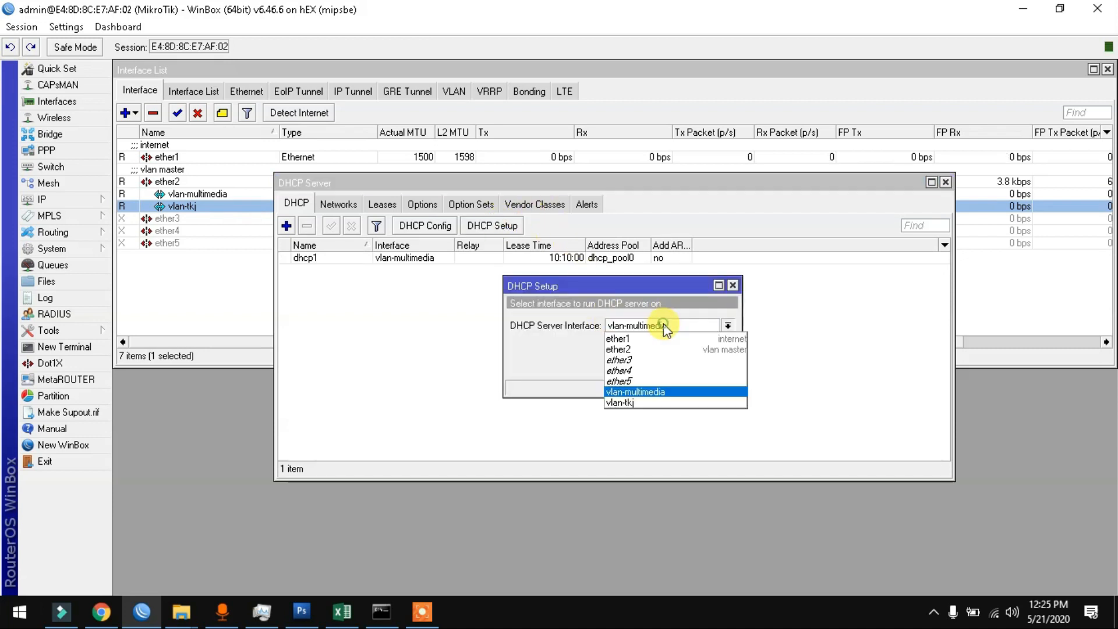
{"action": "left_click", "coordinate": [666, 404]}
{"action": "left_click", "coordinate": [671, 365]}
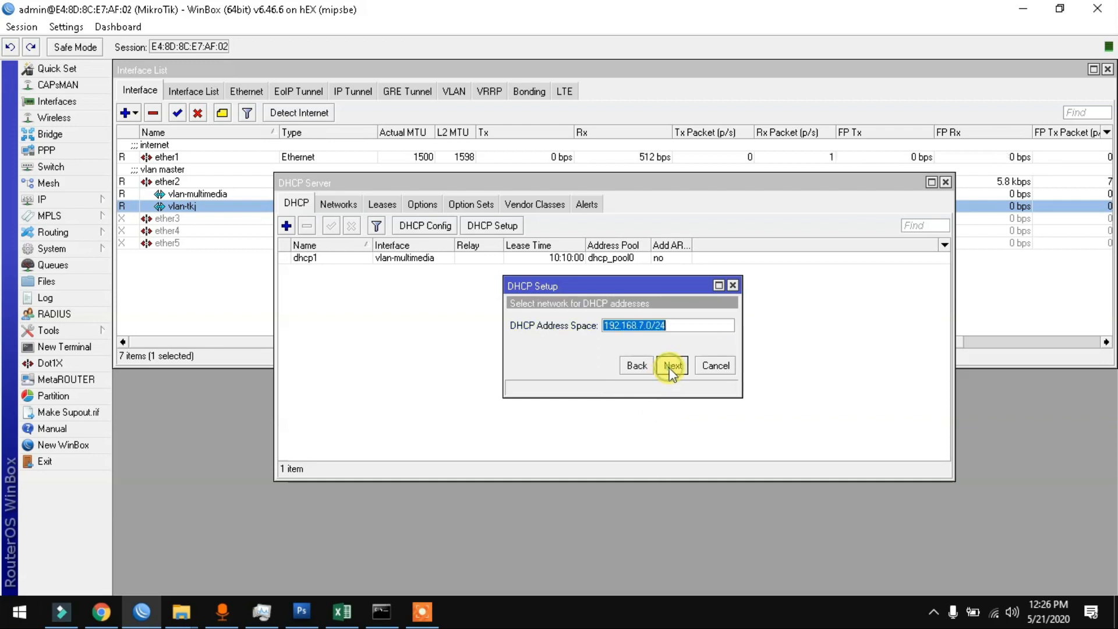
{"action": "left_click", "coordinate": [674, 365]}
{"action": "left_click", "coordinate": [677, 361]}
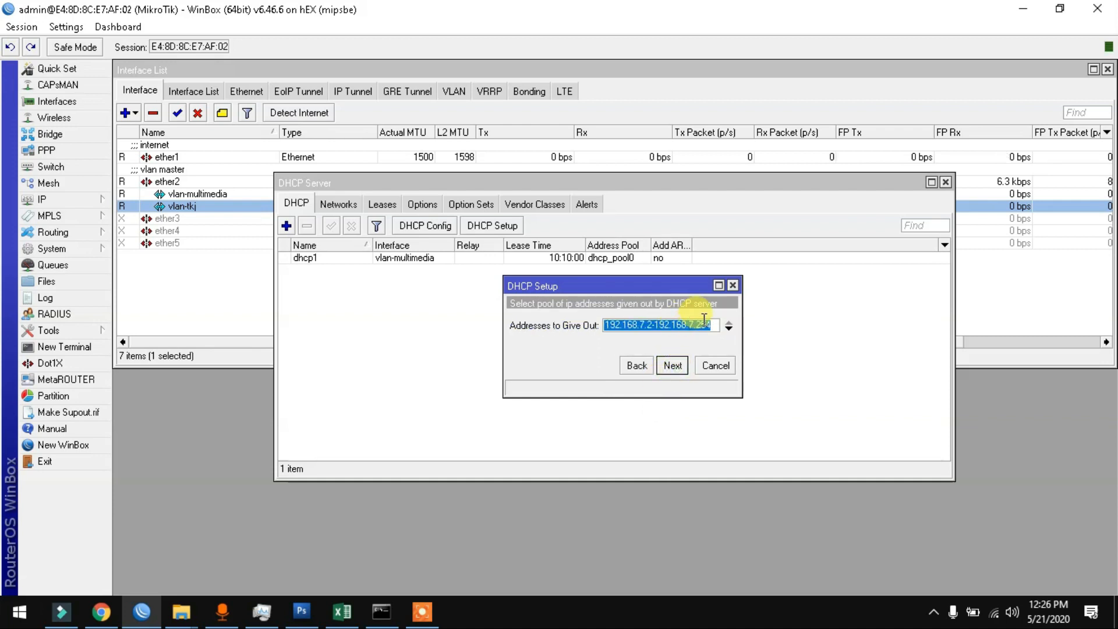
{"action": "left_click_drag", "start_coordinate": [697, 324], "coordinate": [725, 324]}
{"action": "type", "text": "200"}
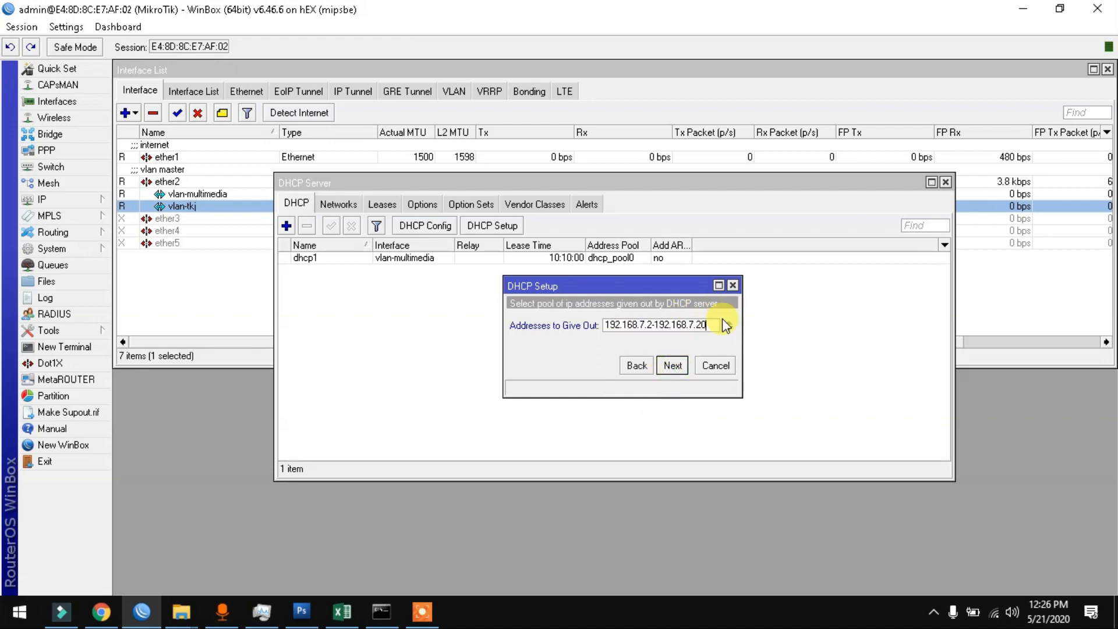
{"action": "left_click", "coordinate": [673, 365]}
{"action": "left_click", "coordinate": [673, 366]}
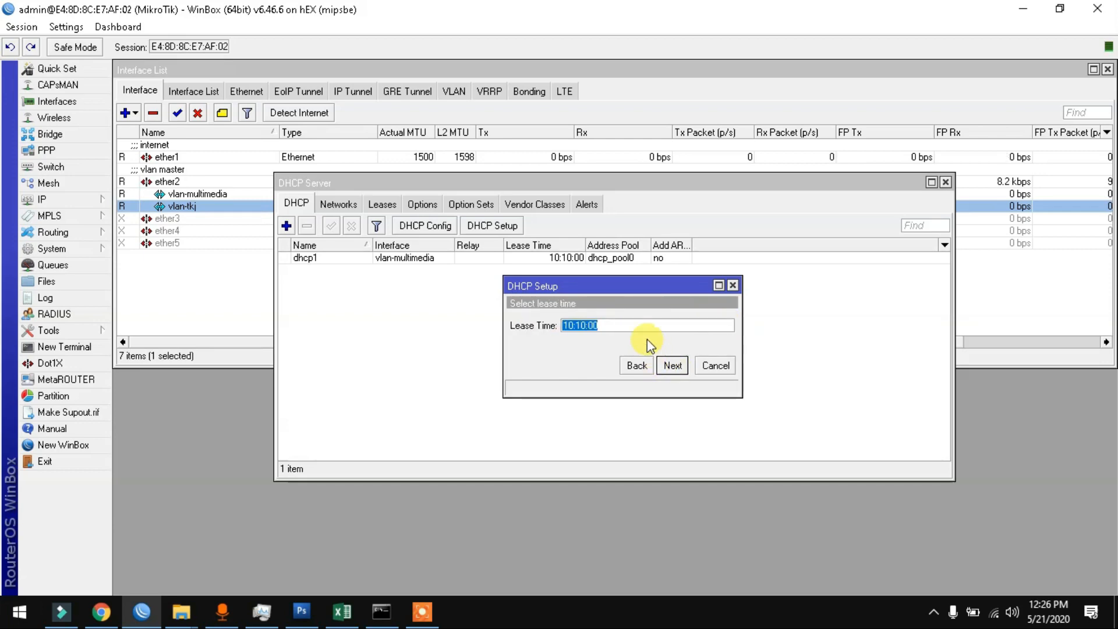
{"action": "left_click", "coordinate": [673, 365]}
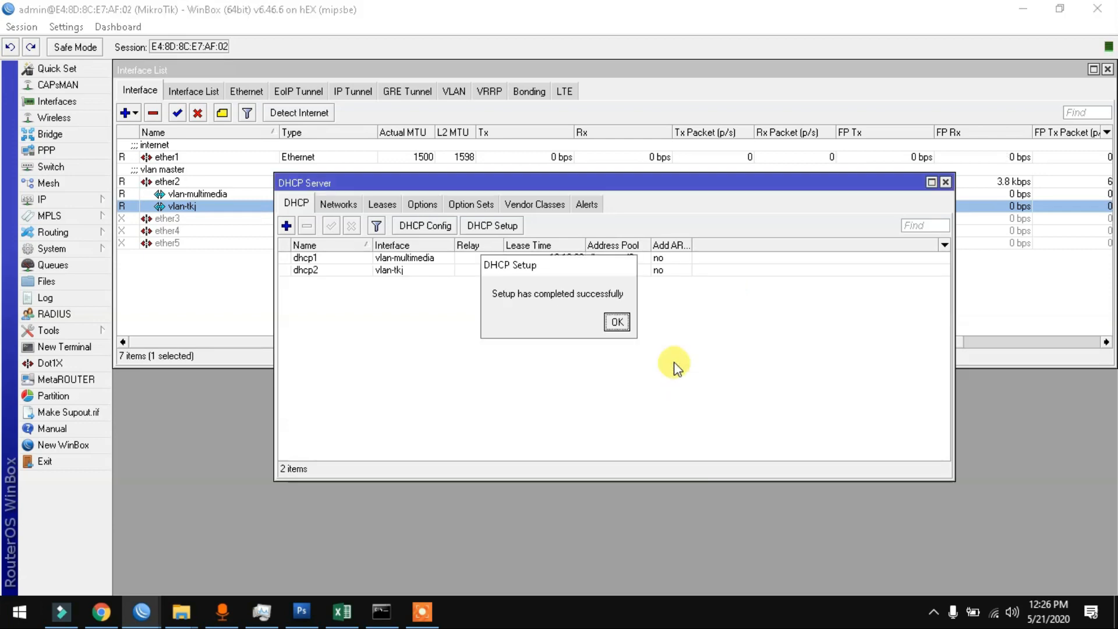
{"action": "left_click", "coordinate": [617, 322]}
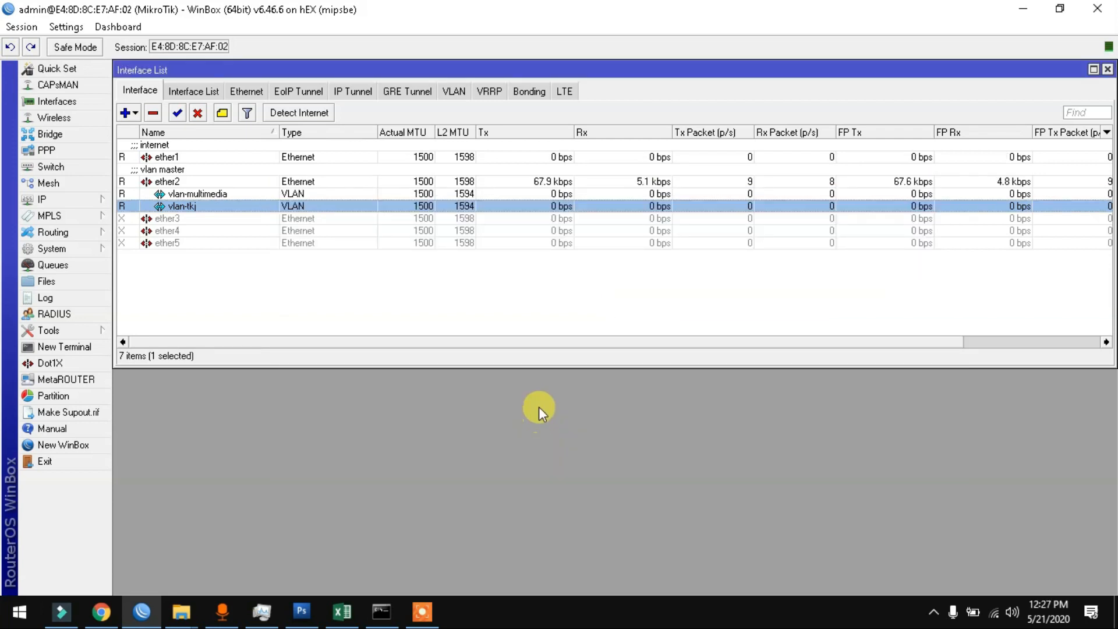
Step: Enable RoMON with a secret, turn off Hide Passwords, and apply the settings
{"action": "left_click", "coordinate": [54, 332]}
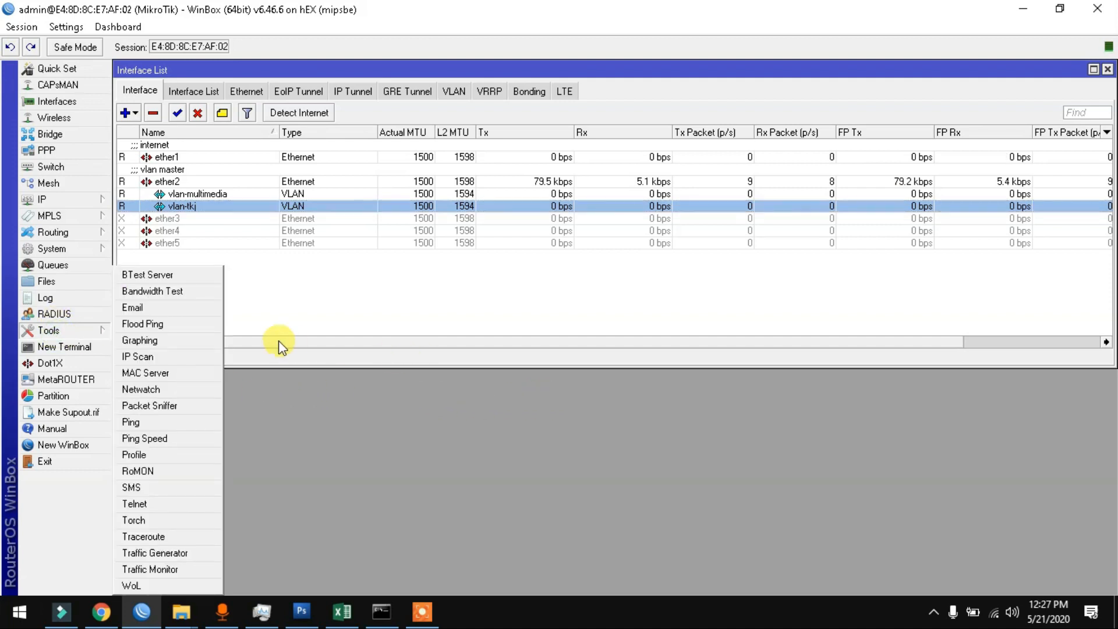
{"action": "left_click", "coordinate": [190, 473]}
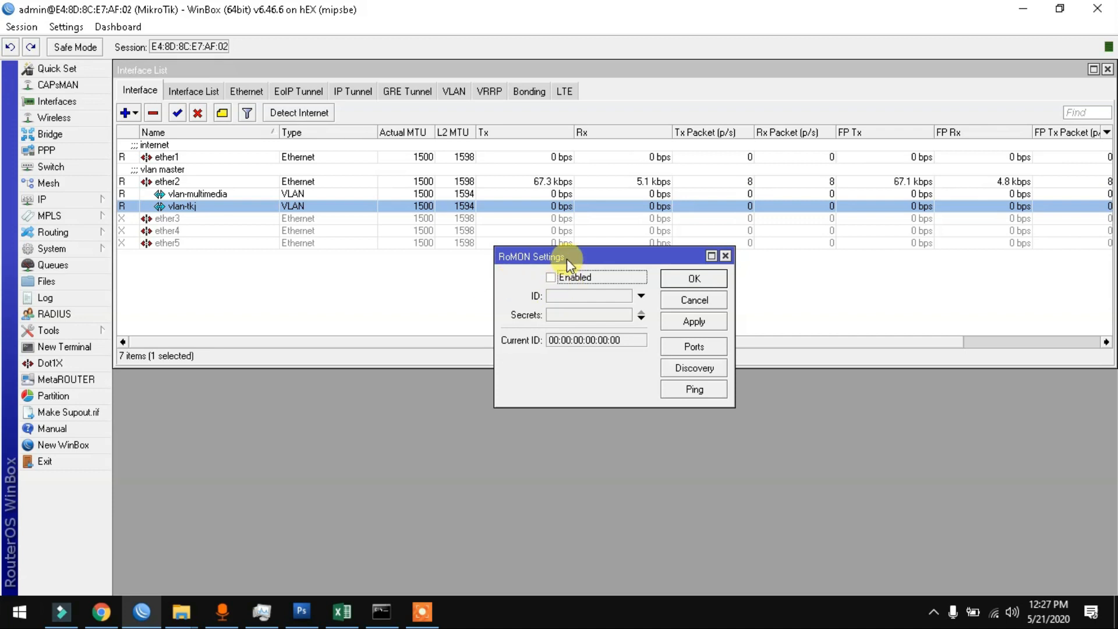
{"action": "left_click_drag", "start_coordinate": [567, 257], "coordinate": [462, 278]}
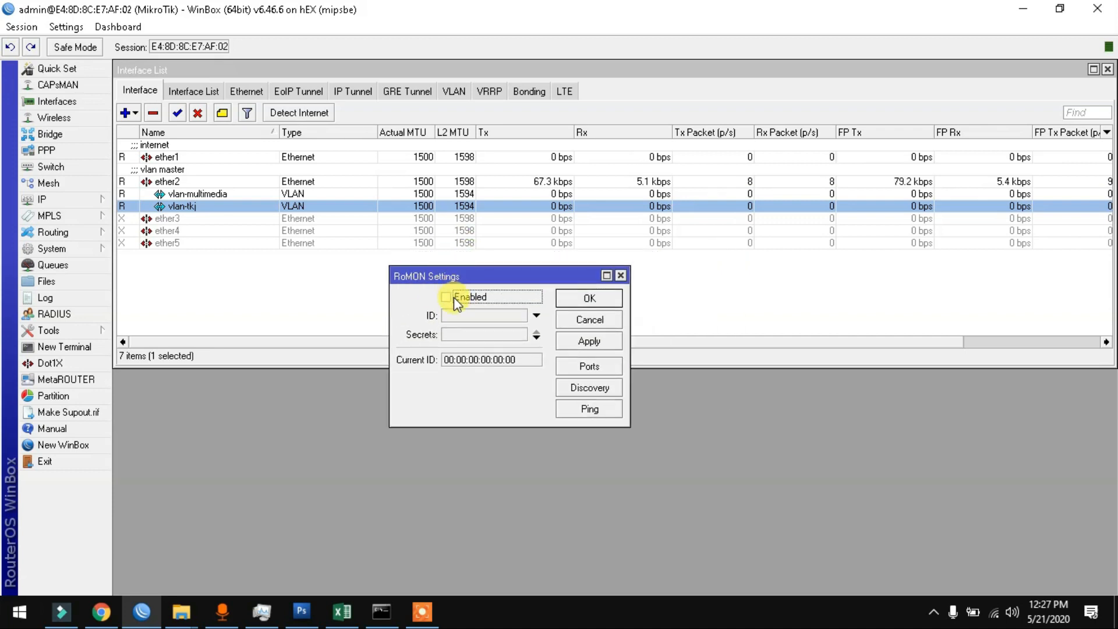
{"action": "left_click", "coordinate": [473, 297]}
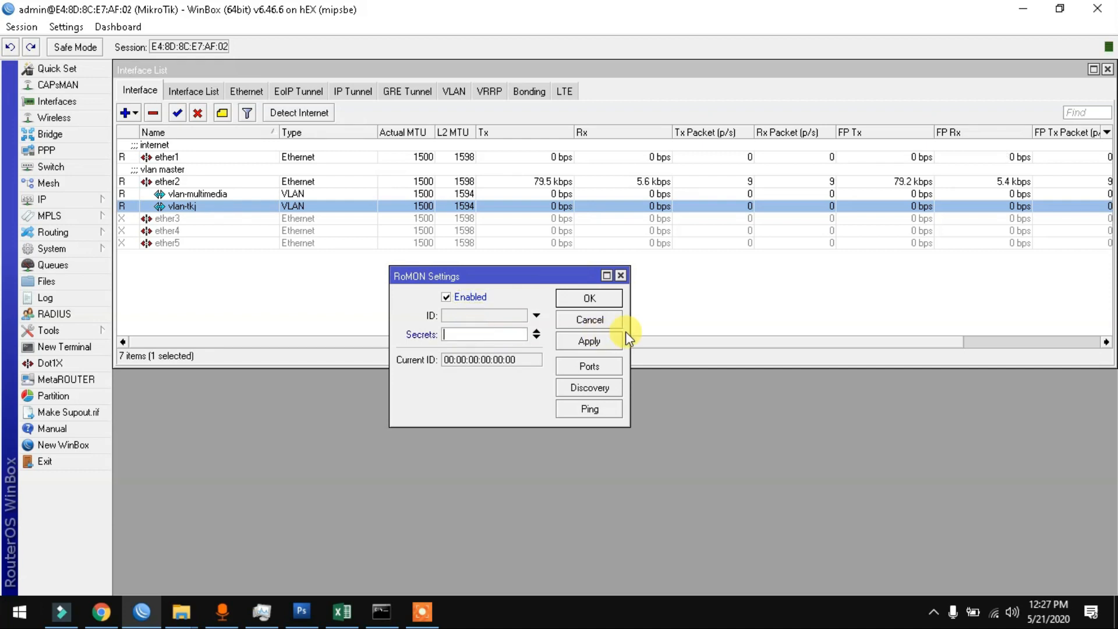
{"action": "type", "text": "**********"}
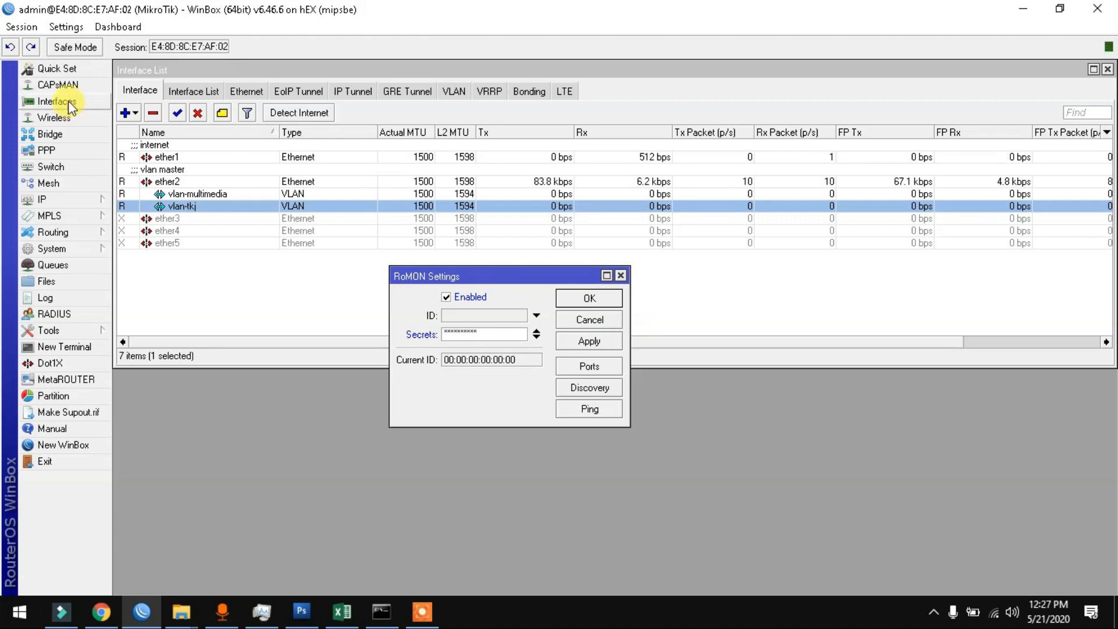
{"action": "left_click", "coordinate": [64, 27]}
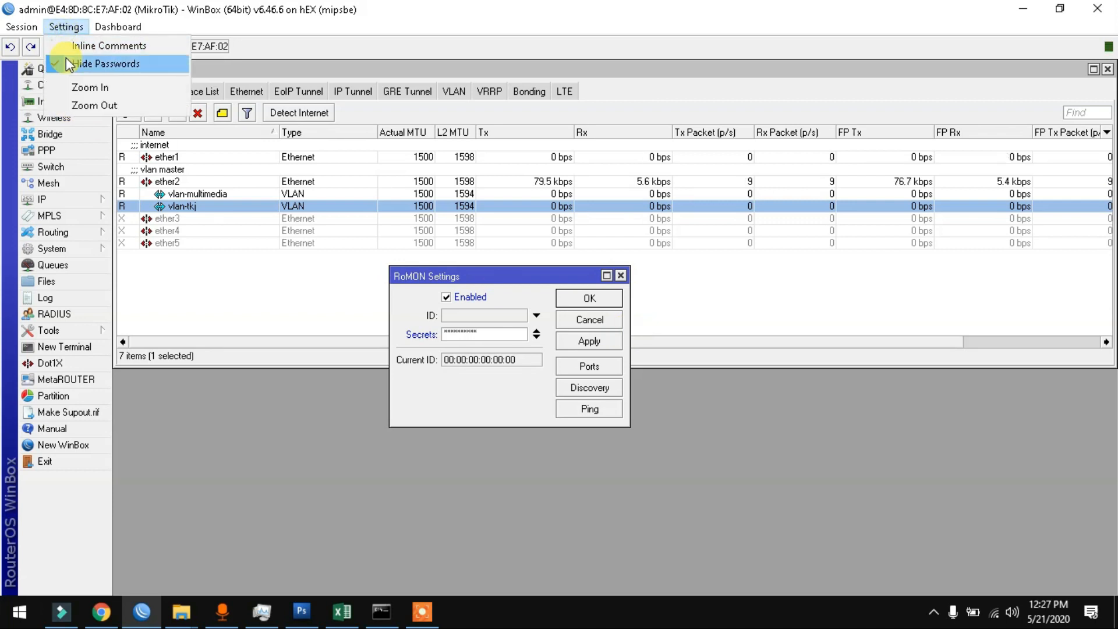
{"action": "left_click", "coordinate": [66, 58]}
{"action": "left_click", "coordinate": [589, 340]}
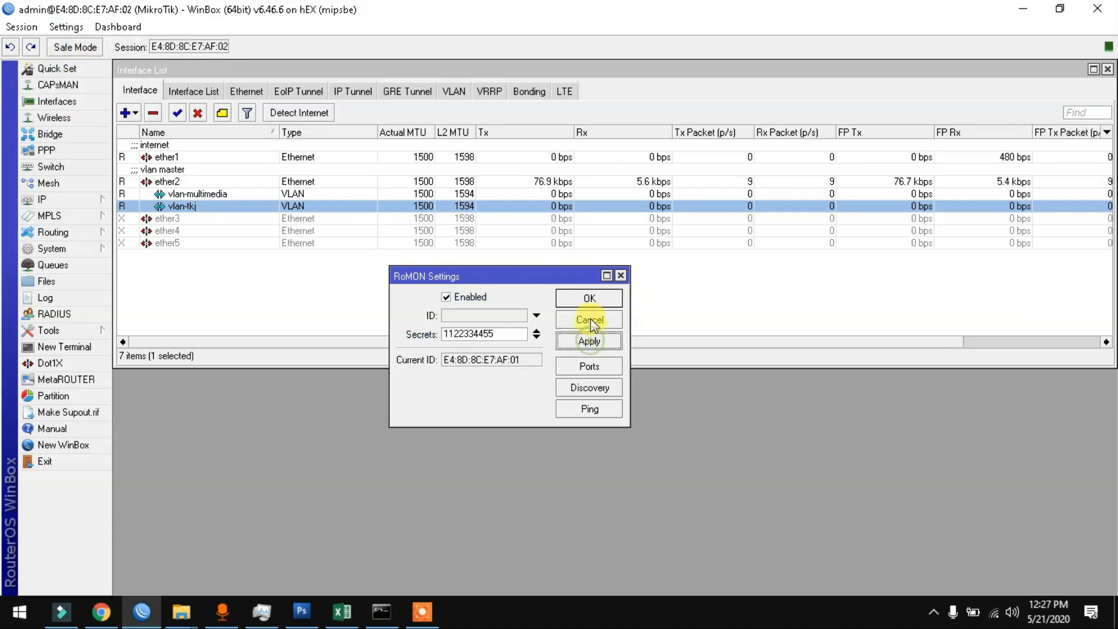
{"action": "left_click", "coordinate": [589, 298]}
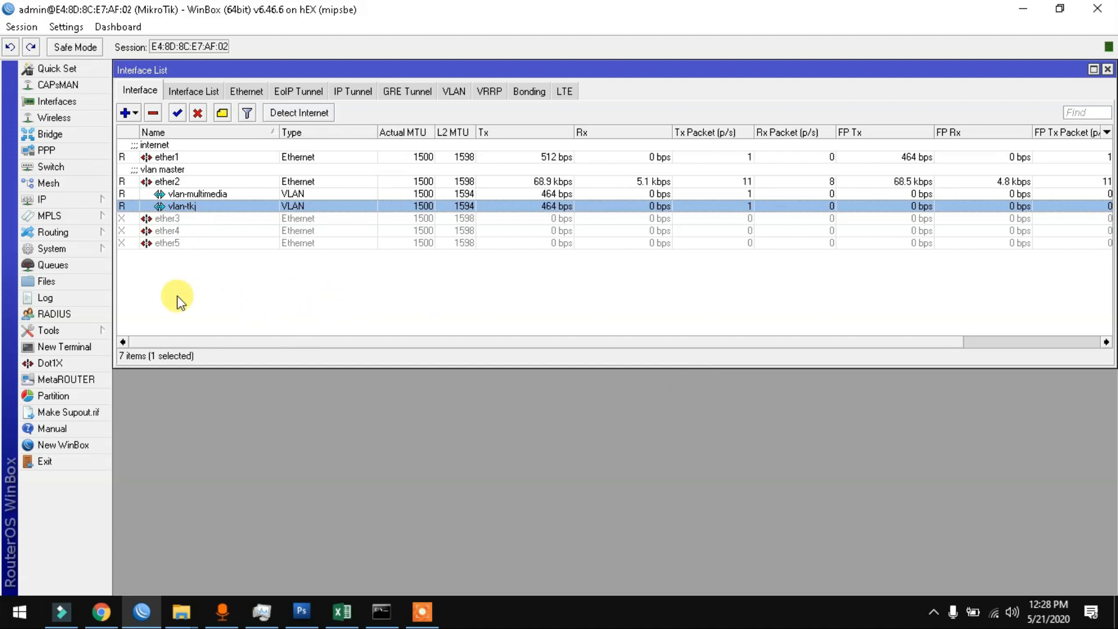
Step: Set the router's identity to r1-management in System > Identity
{"action": "left_click", "coordinate": [60, 249]}
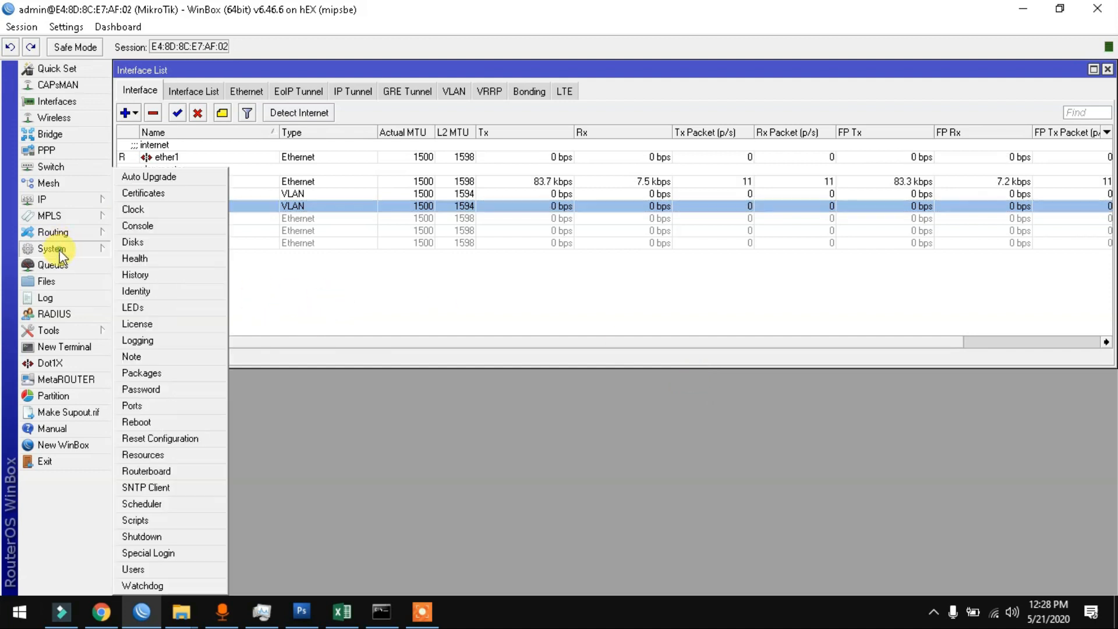
{"action": "left_click", "coordinate": [149, 297]}
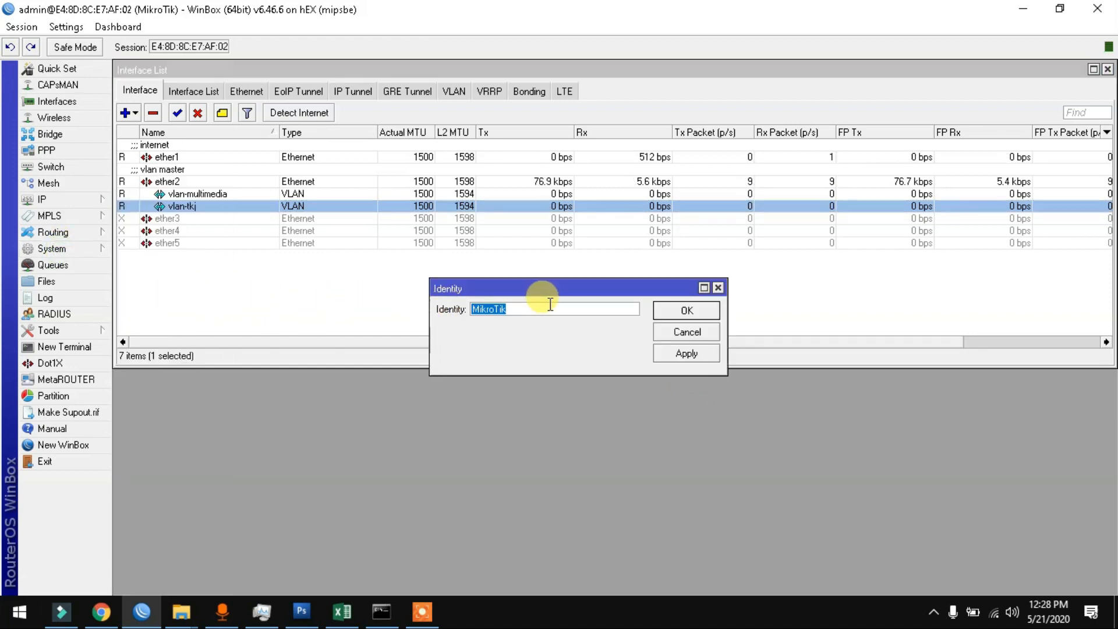
{"action": "type", "text": "r"}
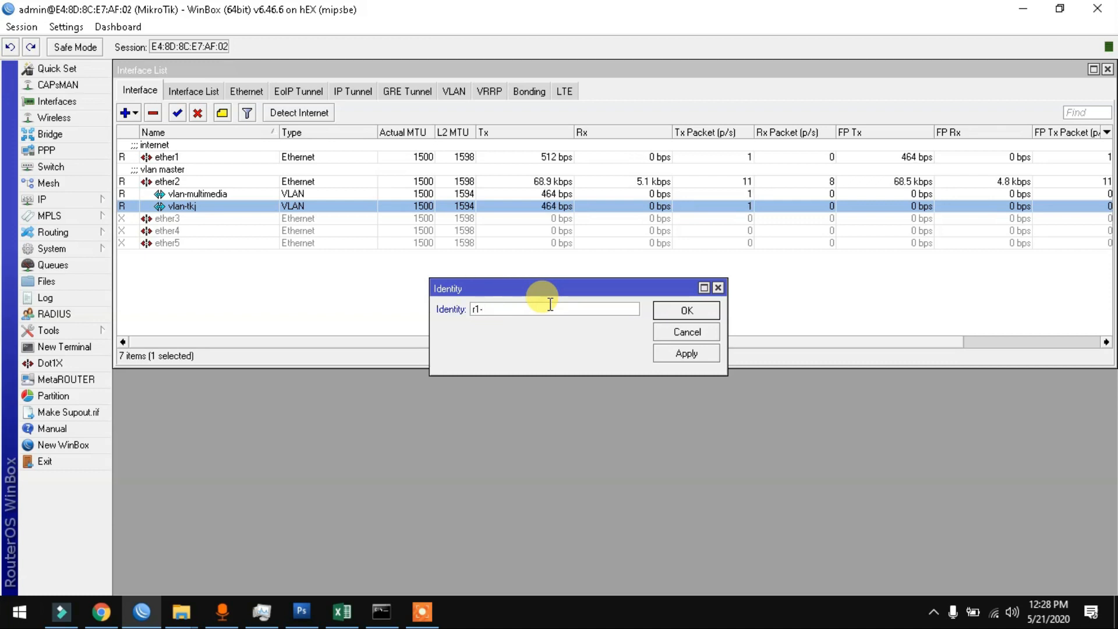
{"action": "type", "text": "1-management"}
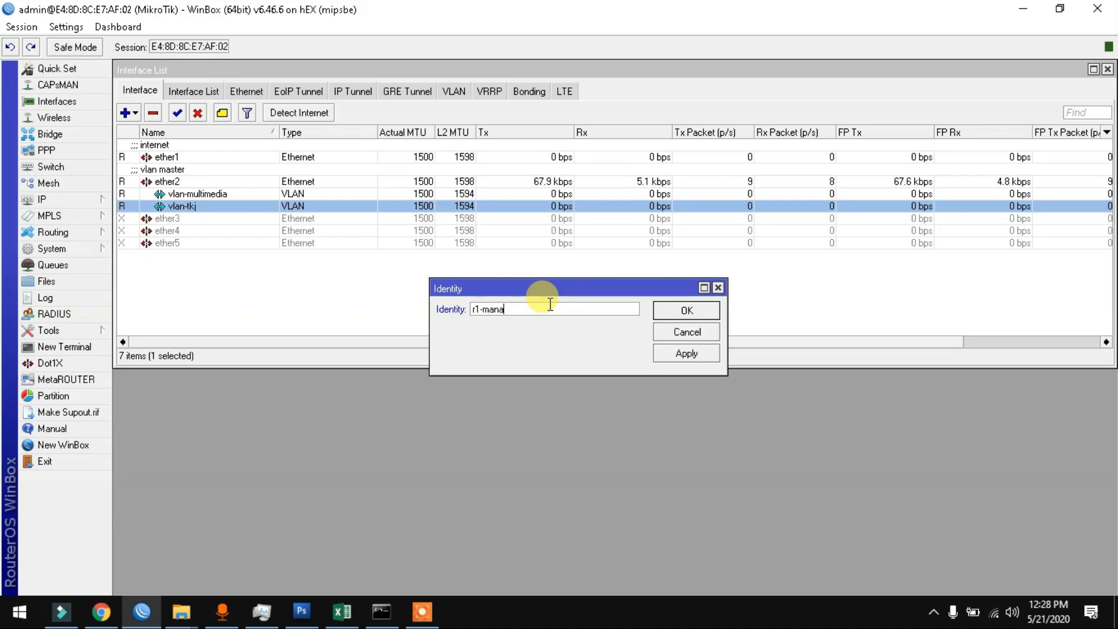
{"action": "key", "text": "Return"}
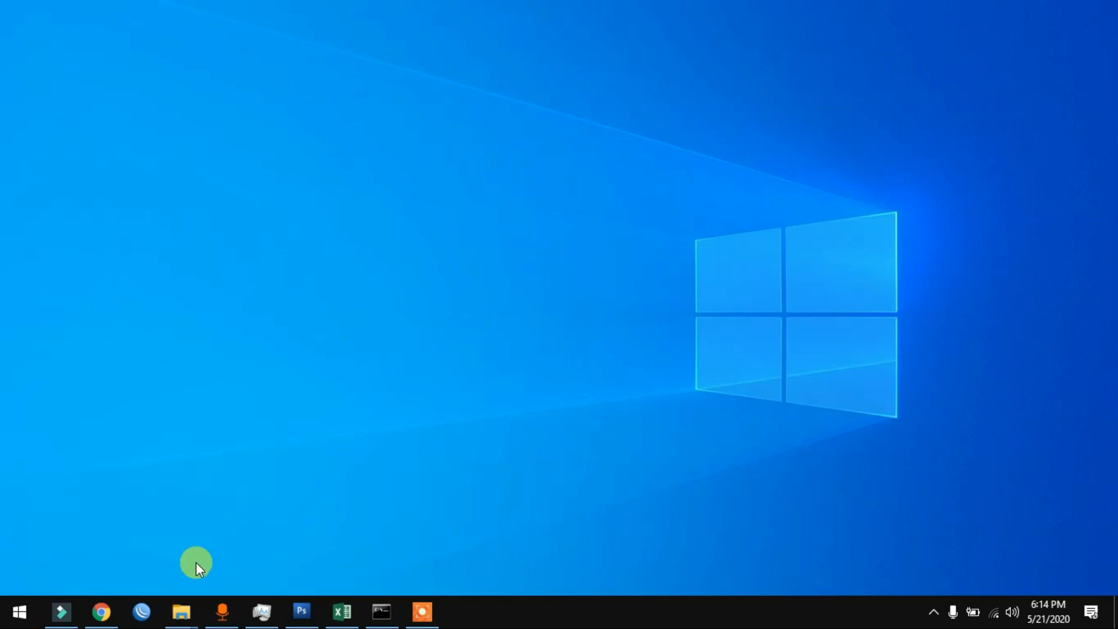
Step: Connect WinBox to the RB750Gr3 router chosen from the neighbors list
{"action": "left_click", "coordinate": [142, 611]}
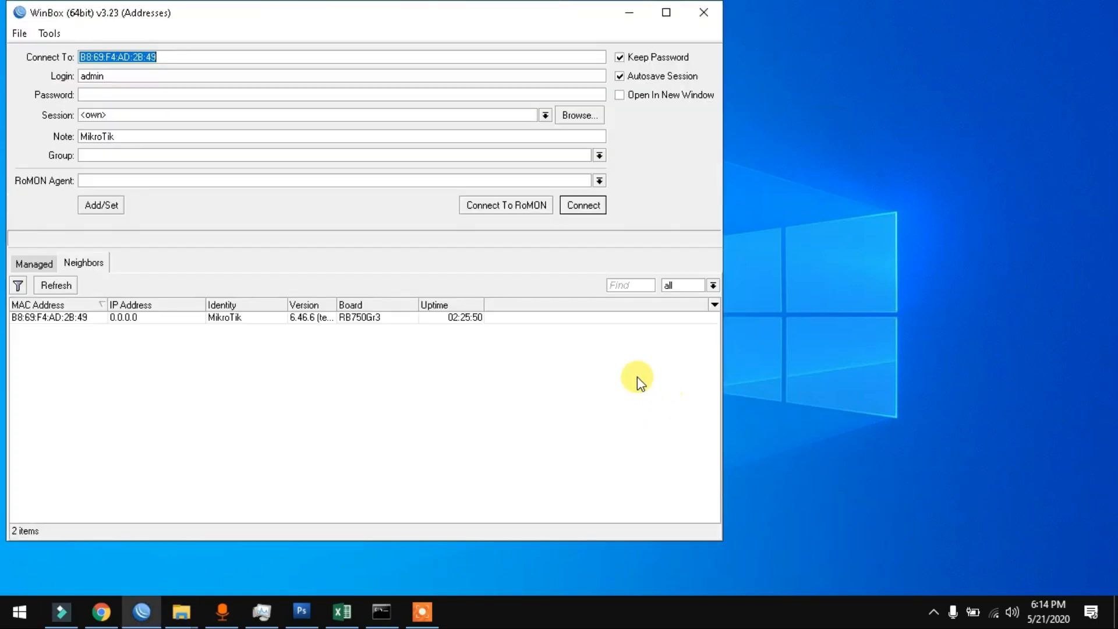
{"action": "left_click", "coordinate": [76, 318]}
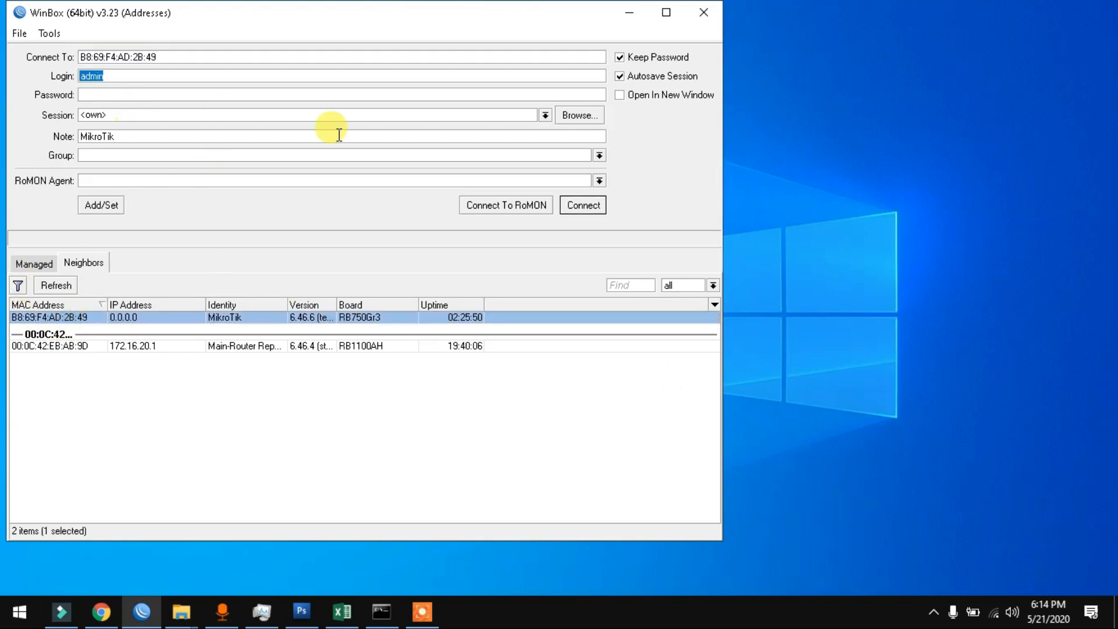
{"action": "left_click", "coordinate": [576, 205]}
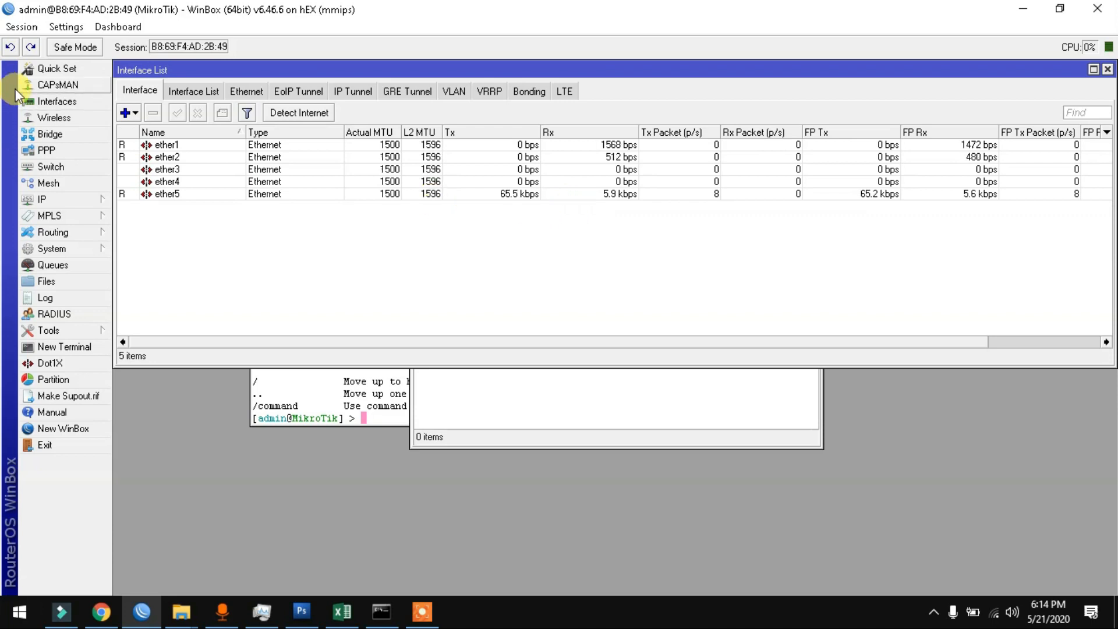
Step: Close the DHCP Client and Terminal windows, leaving the interface list
{"action": "left_click", "coordinate": [542, 429]}
{"action": "left_click", "coordinate": [814, 150]}
{"action": "left_click", "coordinate": [519, 375]}
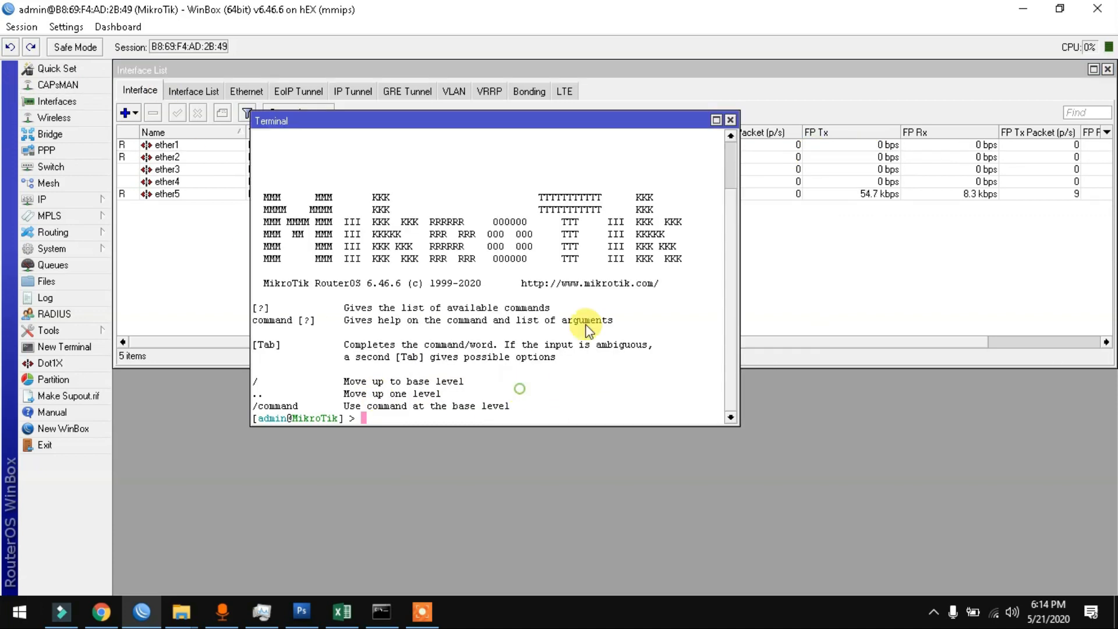
{"action": "left_click", "coordinate": [731, 120]}
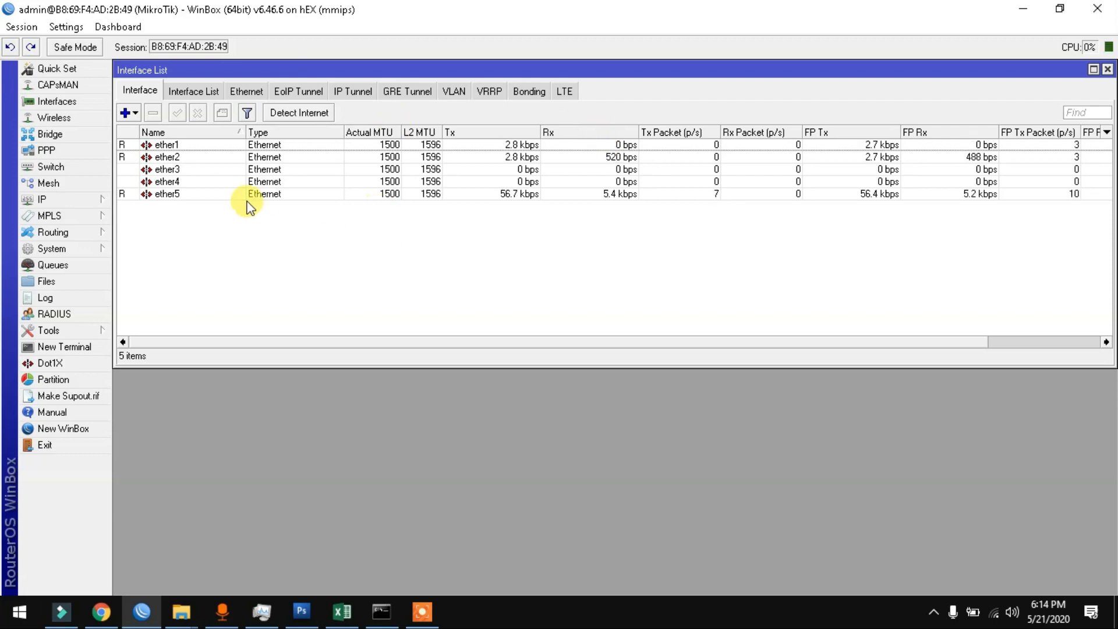
Step: Add VLAN interface vlan-multimedia with VLAN ID 150 on ether1
{"action": "left_click", "coordinate": [134, 114]}
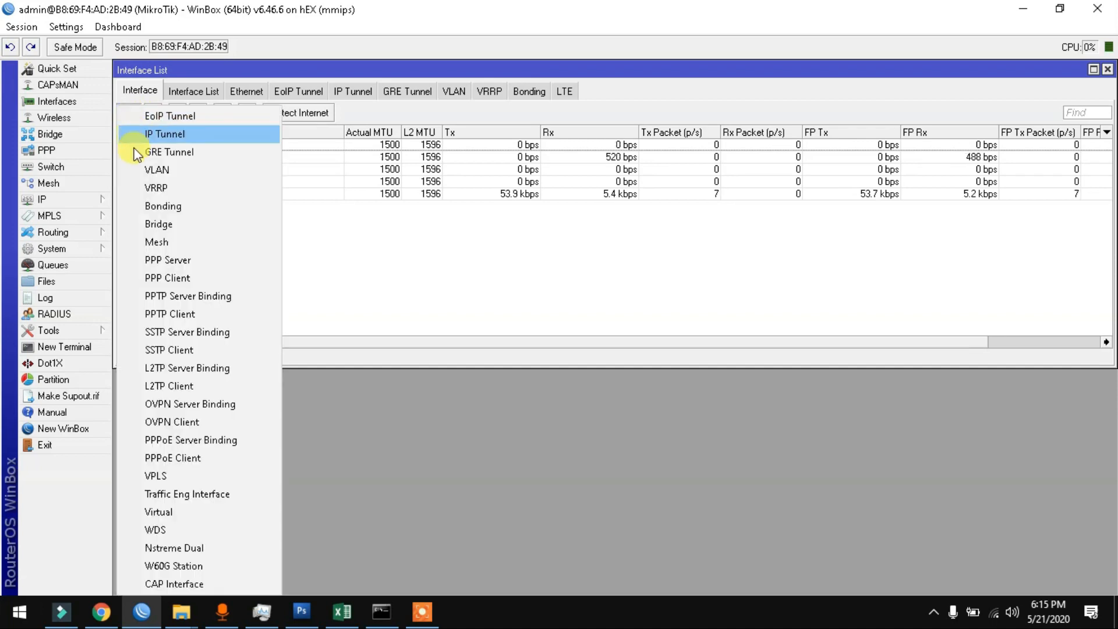
{"action": "left_click", "coordinate": [153, 170]}
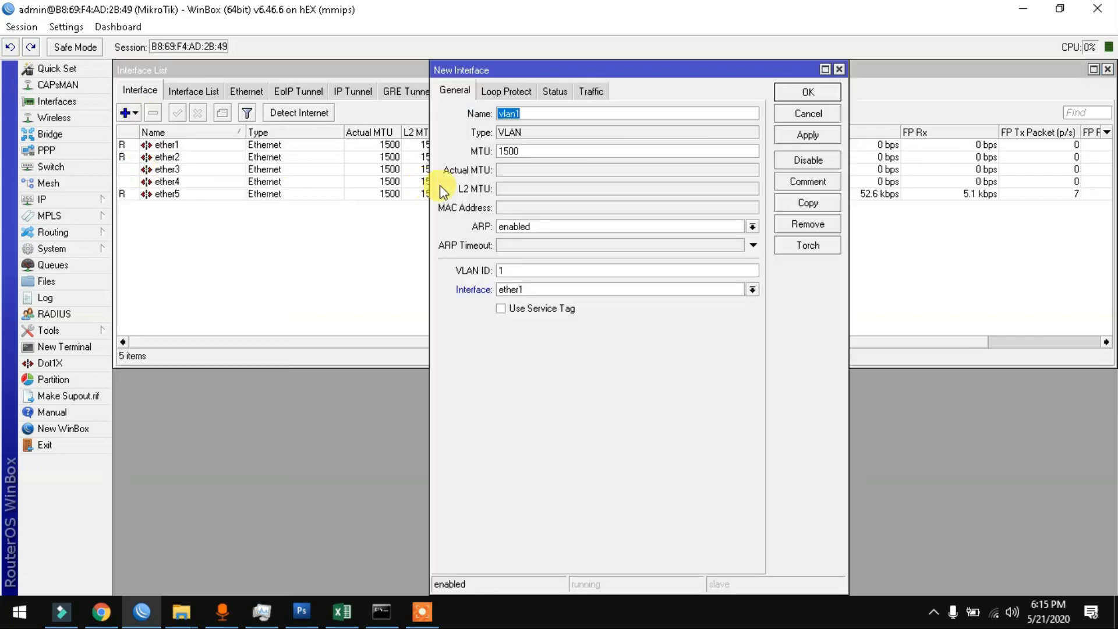
{"action": "left_click", "coordinate": [547, 116]}
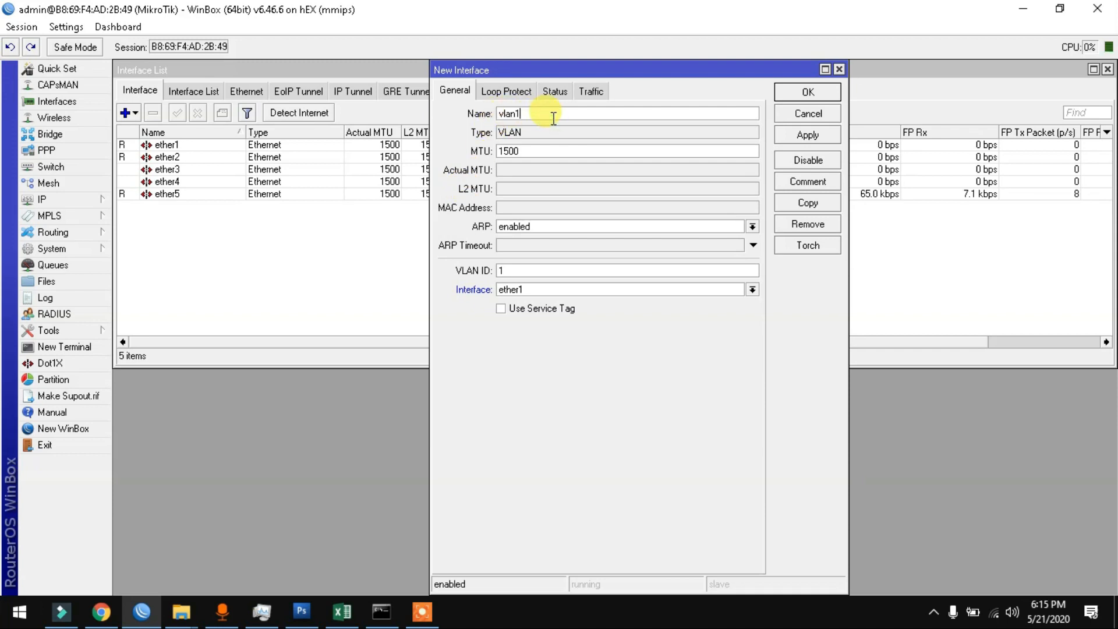
{"action": "type", "text": "-multimedia"}
{"action": "left_click", "coordinate": [531, 272]}
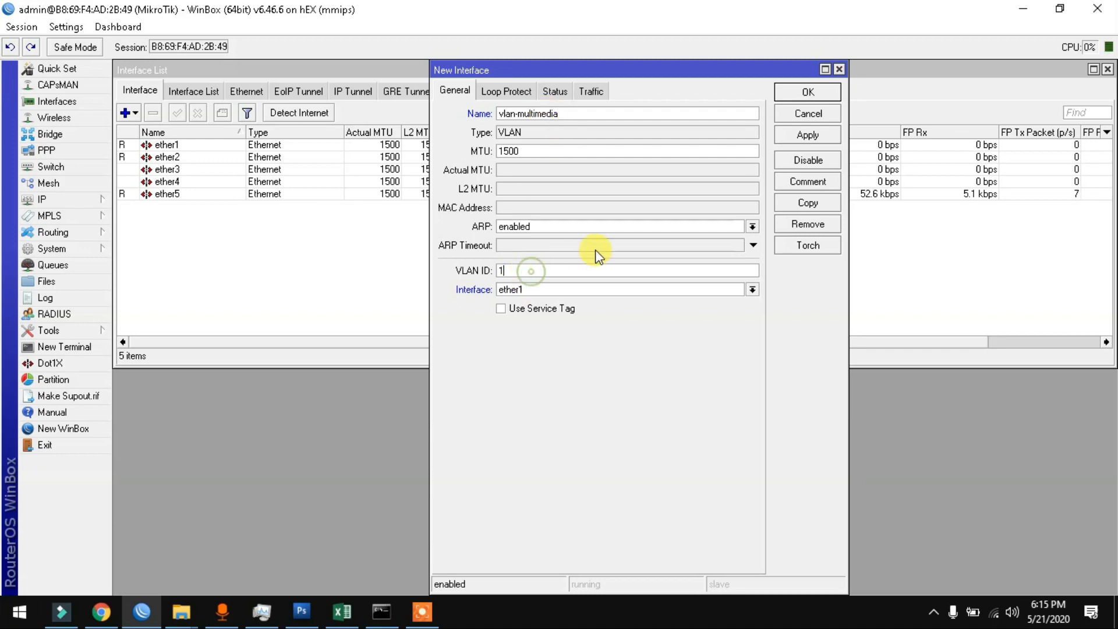
{"action": "type", "text": "50"}
{"action": "left_click", "coordinate": [810, 134]}
{"action": "left_click", "coordinate": [810, 93]}
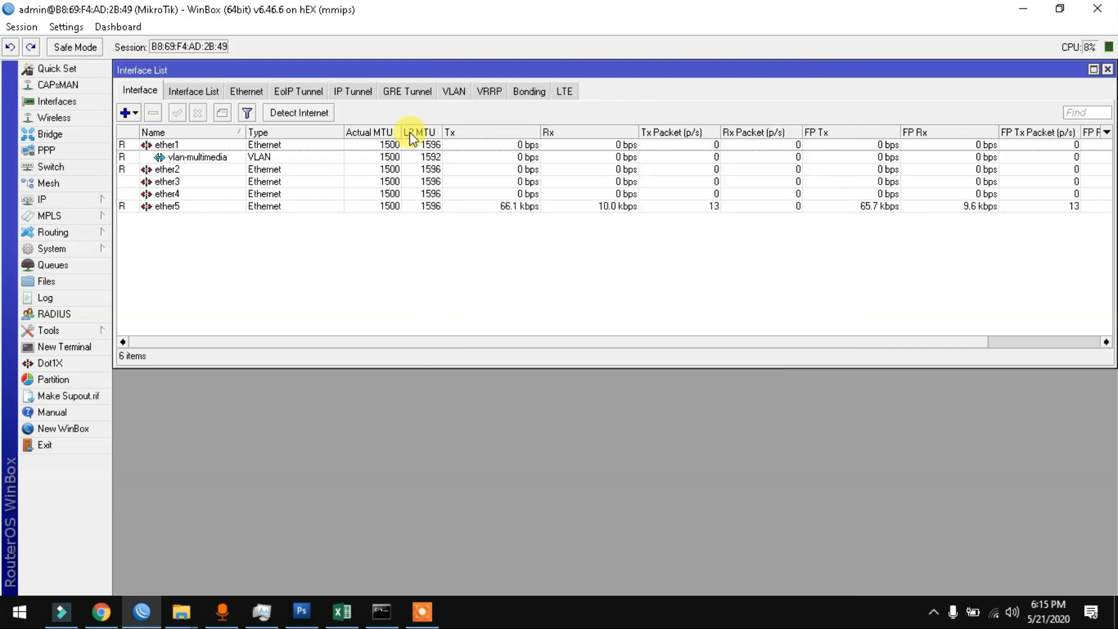
Step: Add VLAN interface vlan-tkj with VLAN ID 151 on ether1
{"action": "left_click", "coordinate": [129, 116]}
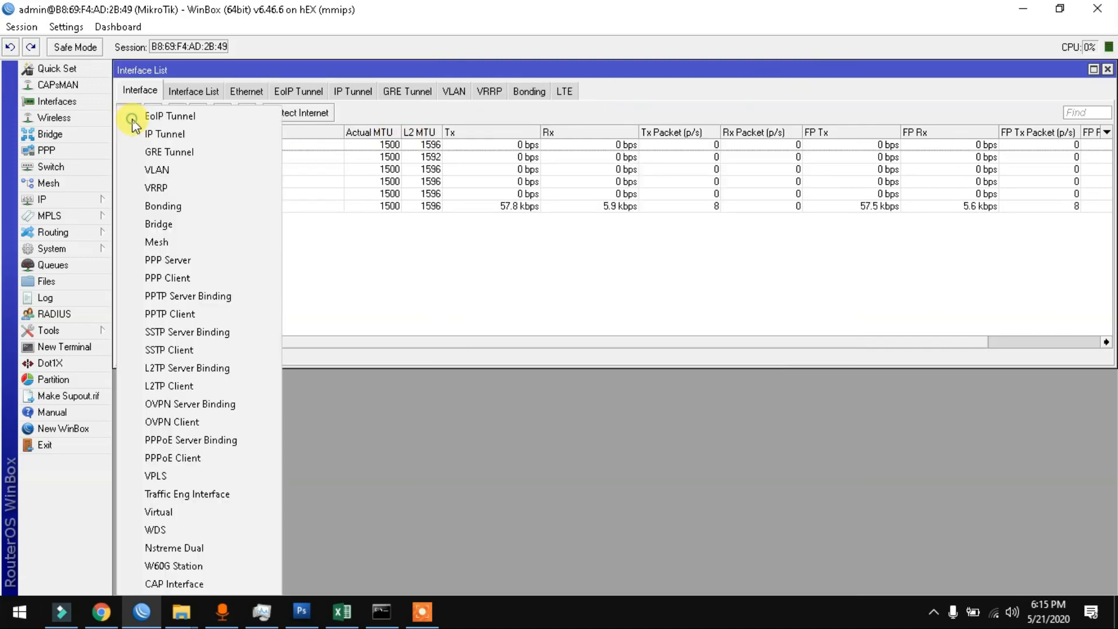
{"action": "left_click", "coordinate": [143, 169]}
{"action": "left_click", "coordinate": [554, 113]}
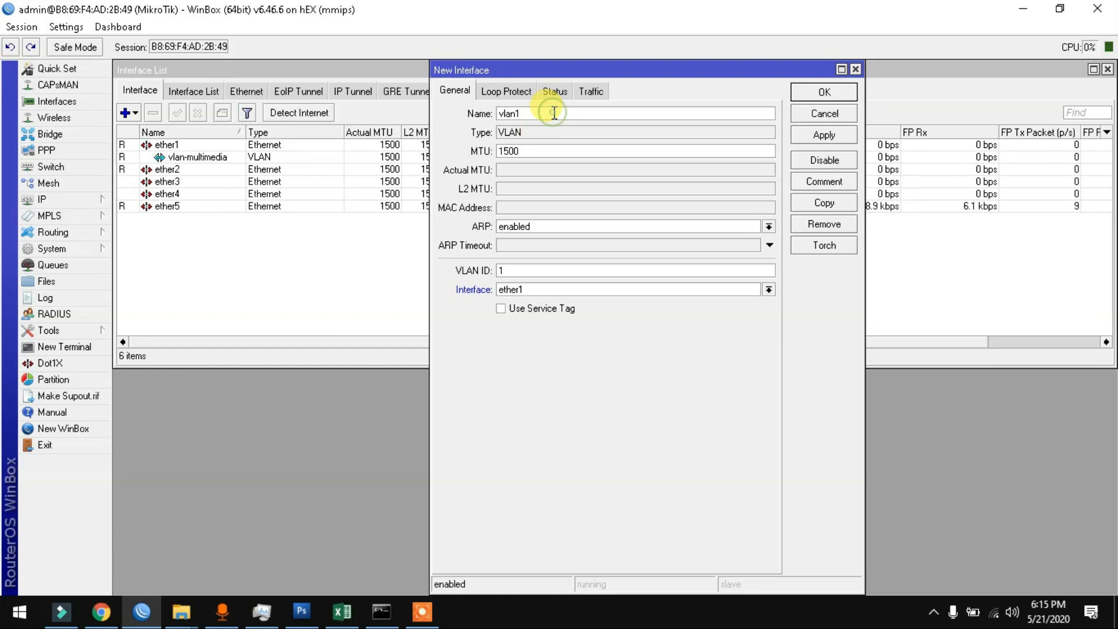
{"action": "key", "text": "BackSpace"}
{"action": "type", "text": "-tkj"}
{"action": "left_click", "coordinate": [541, 273]}
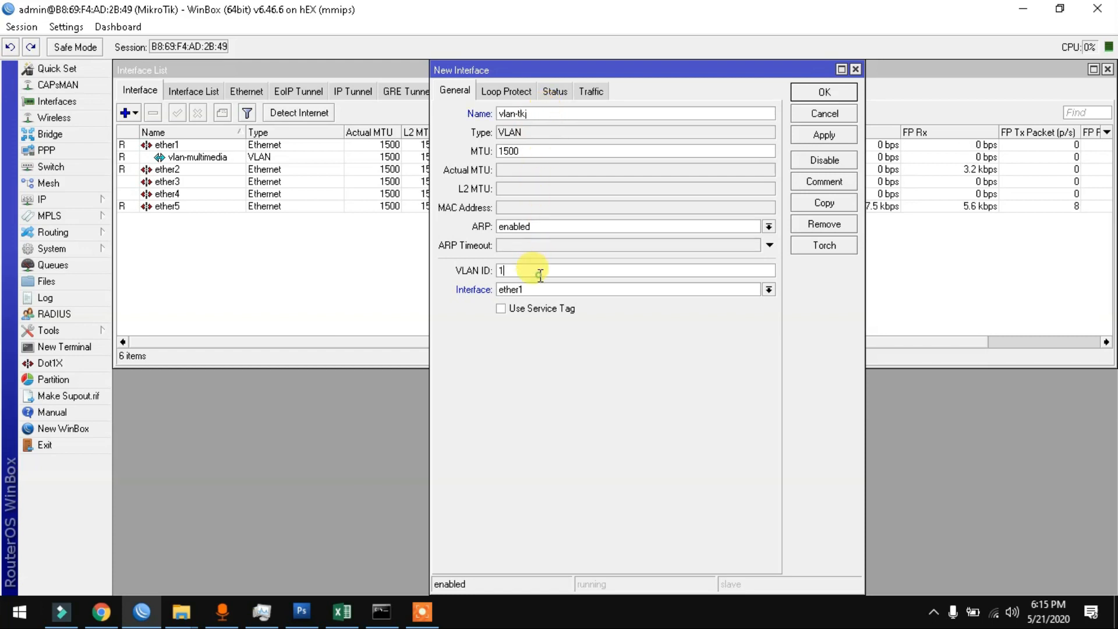
{"action": "type", "text": "51"}
{"action": "left_click", "coordinate": [830, 135]}
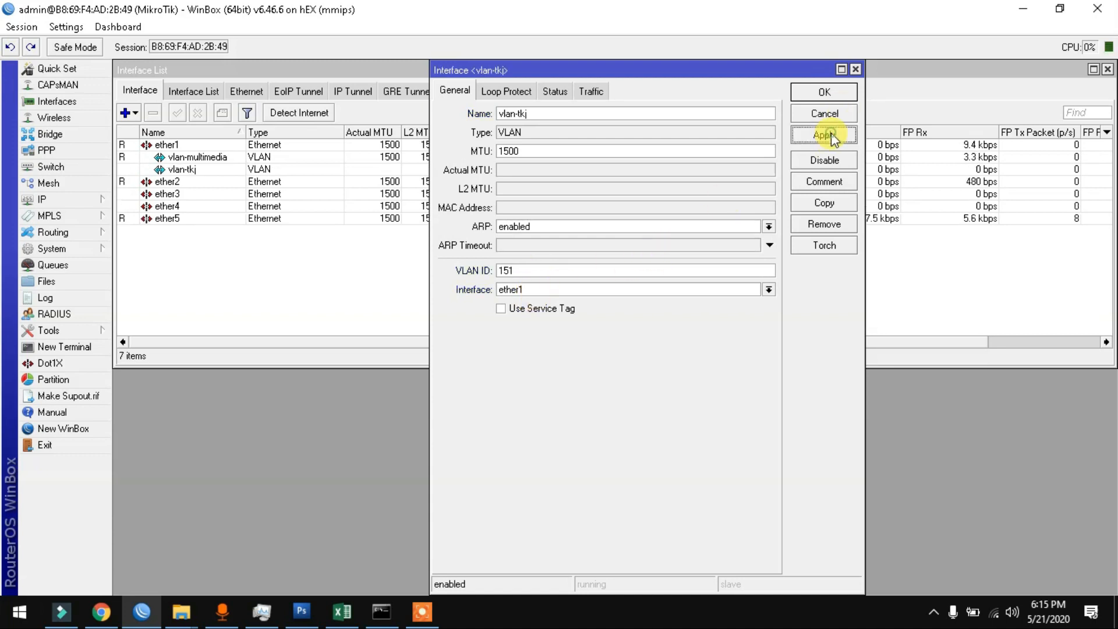
{"action": "left_click", "coordinate": [823, 91]}
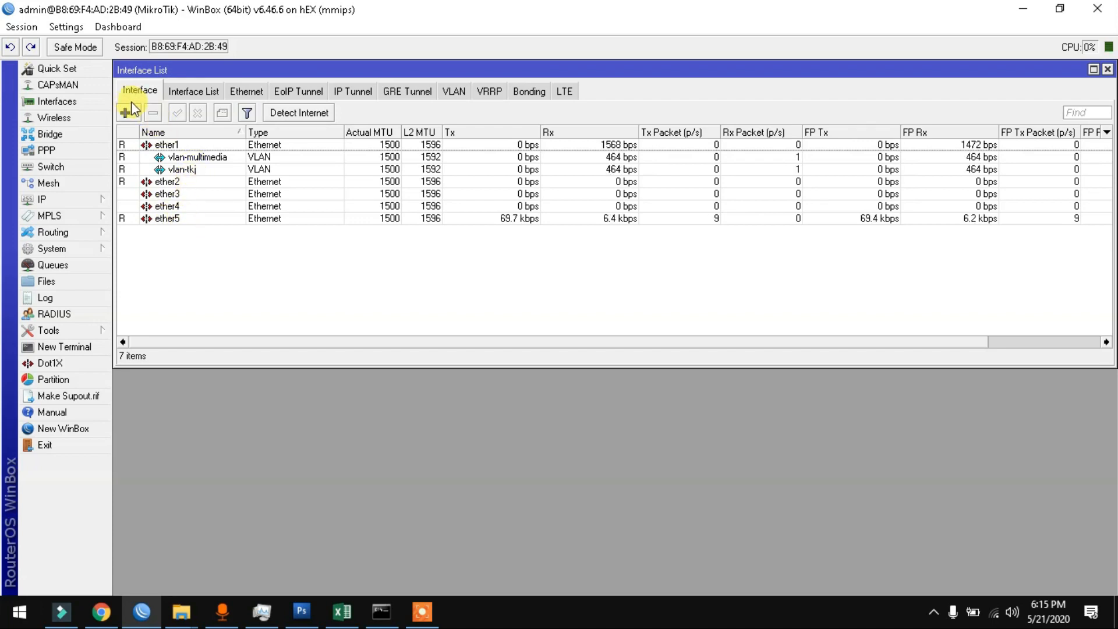
{"action": "left_click", "coordinate": [64, 134]}
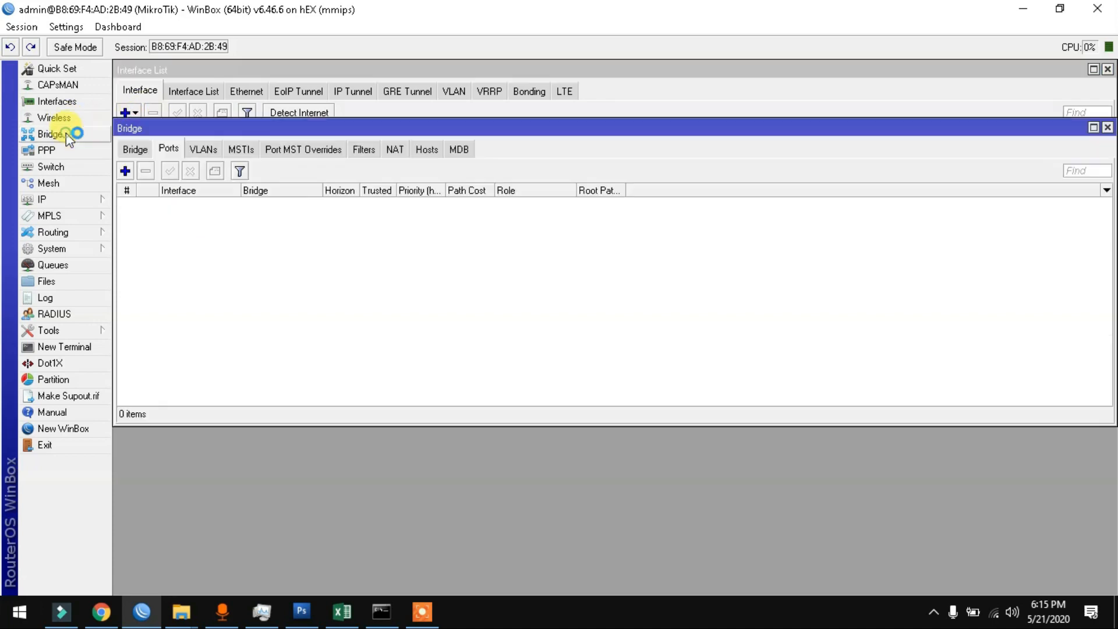
Step: Create a new bridge named bridge-multimedia
{"action": "left_click", "coordinate": [138, 148]}
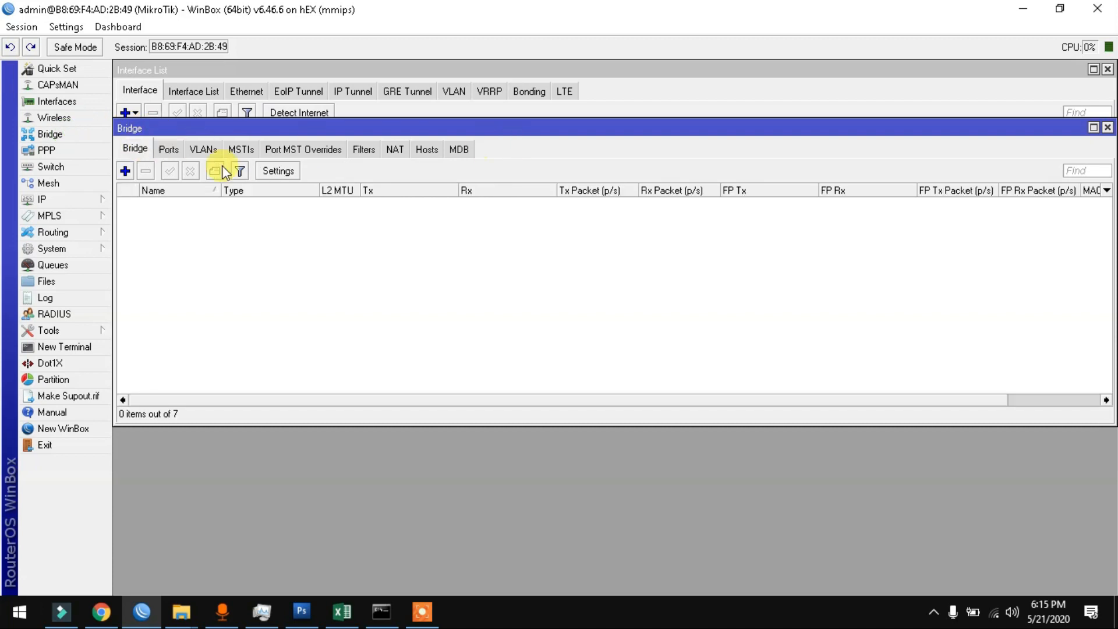
{"action": "left_click", "coordinate": [133, 167]}
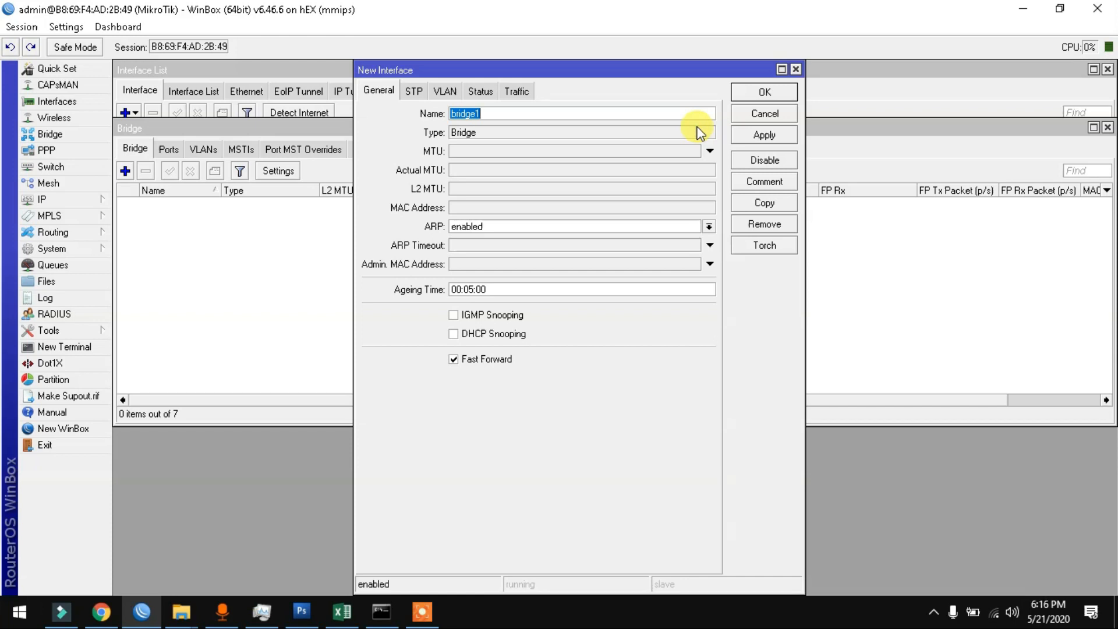
{"action": "type", "text": "-multimedia"}
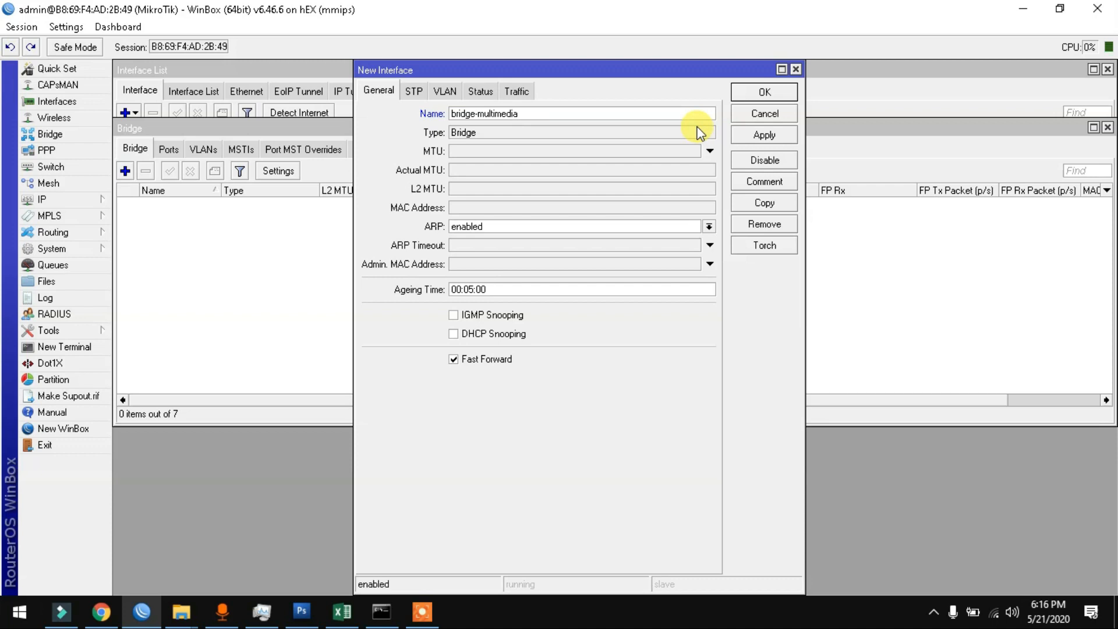
{"action": "left_click", "coordinate": [754, 133]}
{"action": "left_click", "coordinate": [757, 92]}
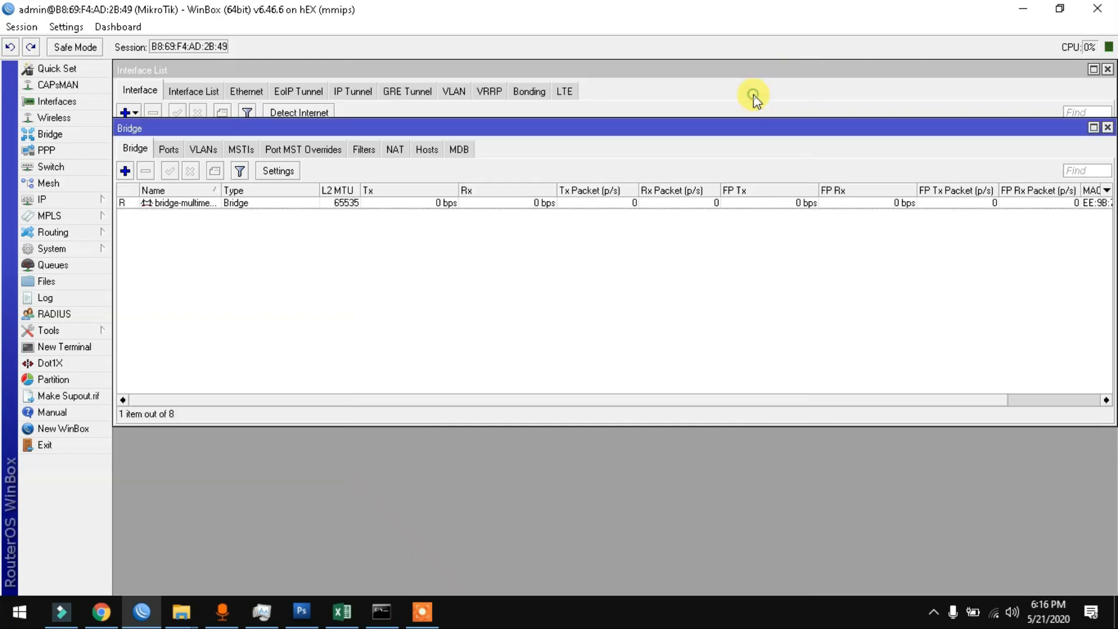
Step: Add vlan-multimedia, ether2 and ether3 as ports of bridge-multimedia
{"action": "left_click", "coordinate": [170, 148]}
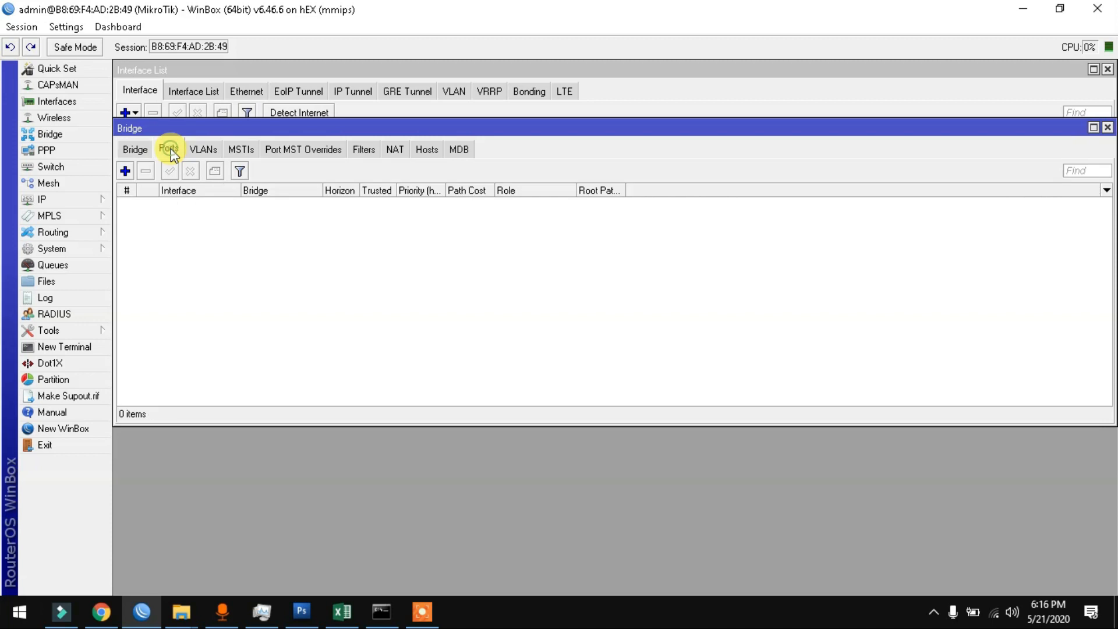
{"action": "left_click", "coordinate": [124, 170]}
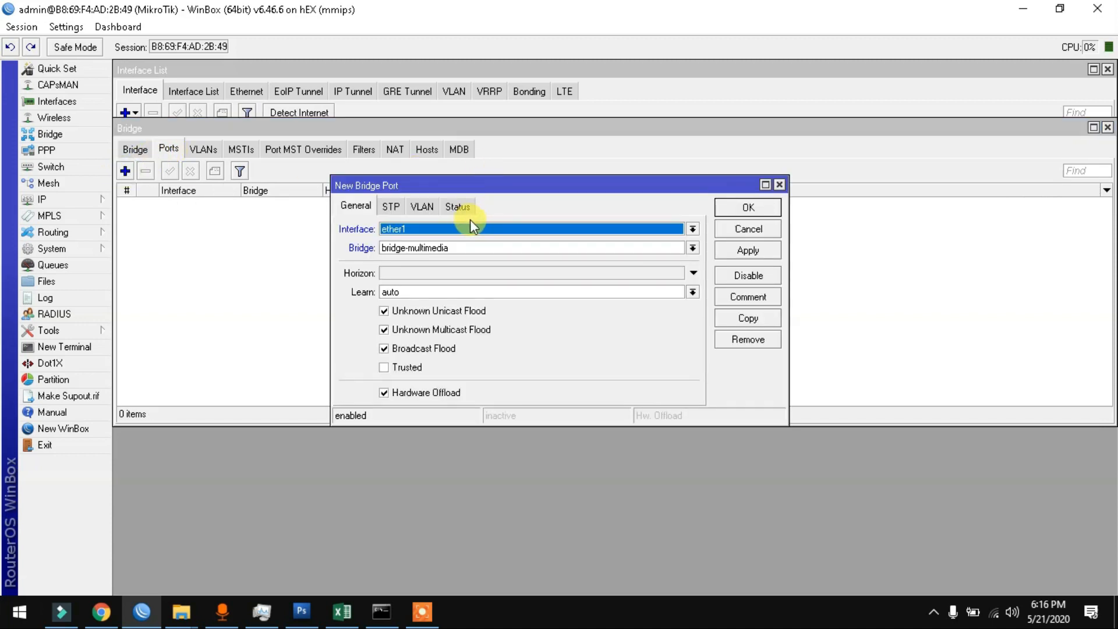
{"action": "left_click", "coordinate": [460, 228]}
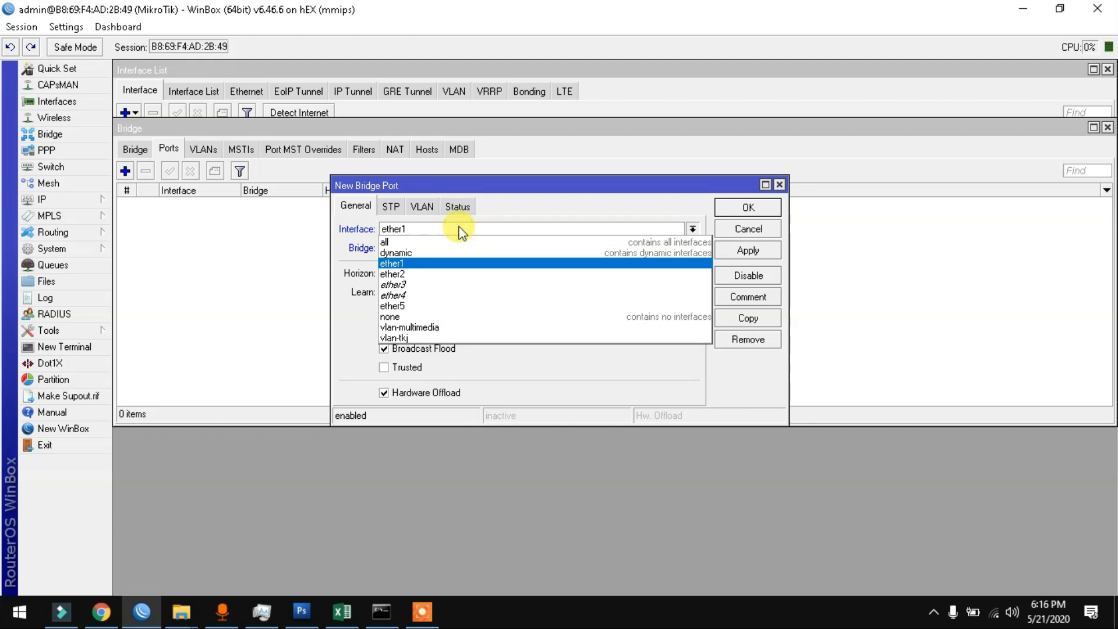
{"action": "left_click", "coordinate": [463, 328]}
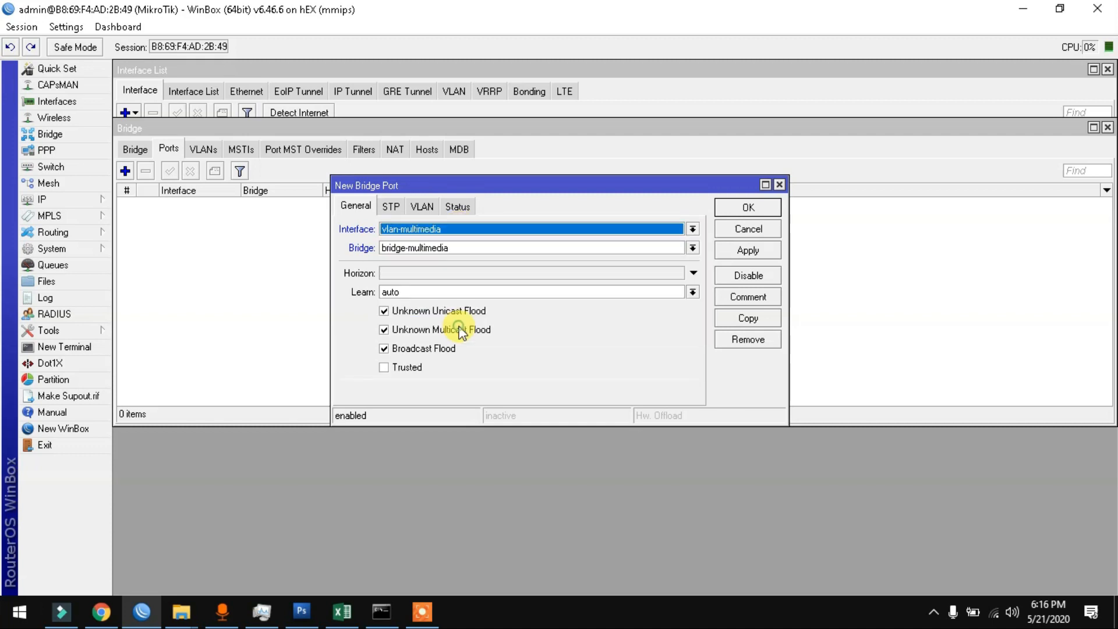
{"action": "left_click", "coordinate": [745, 207]}
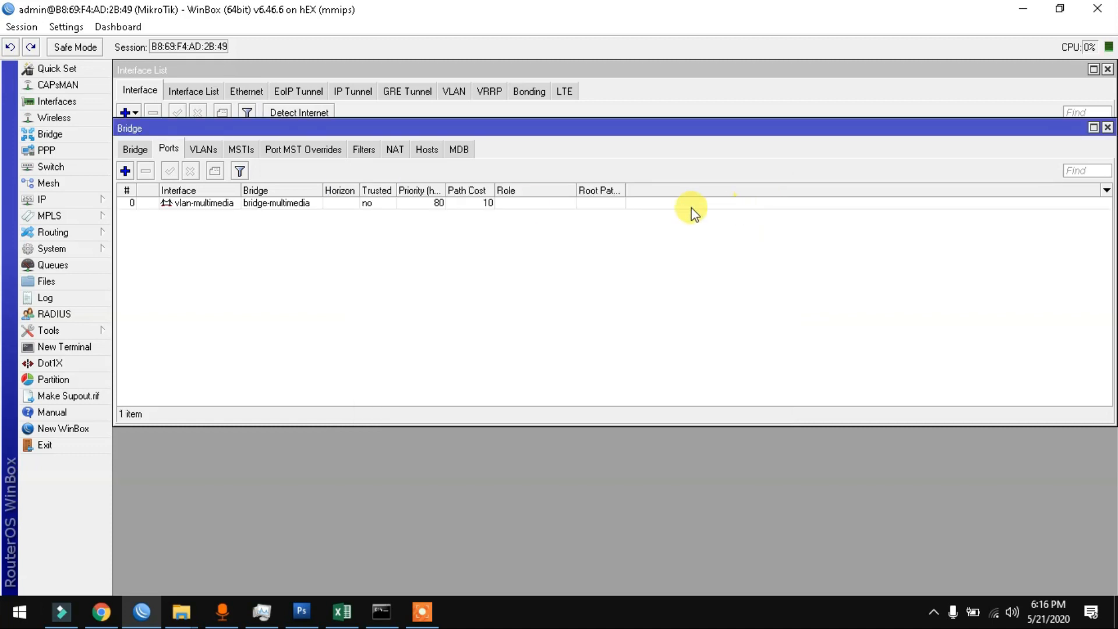
{"action": "left_click", "coordinate": [124, 171]}
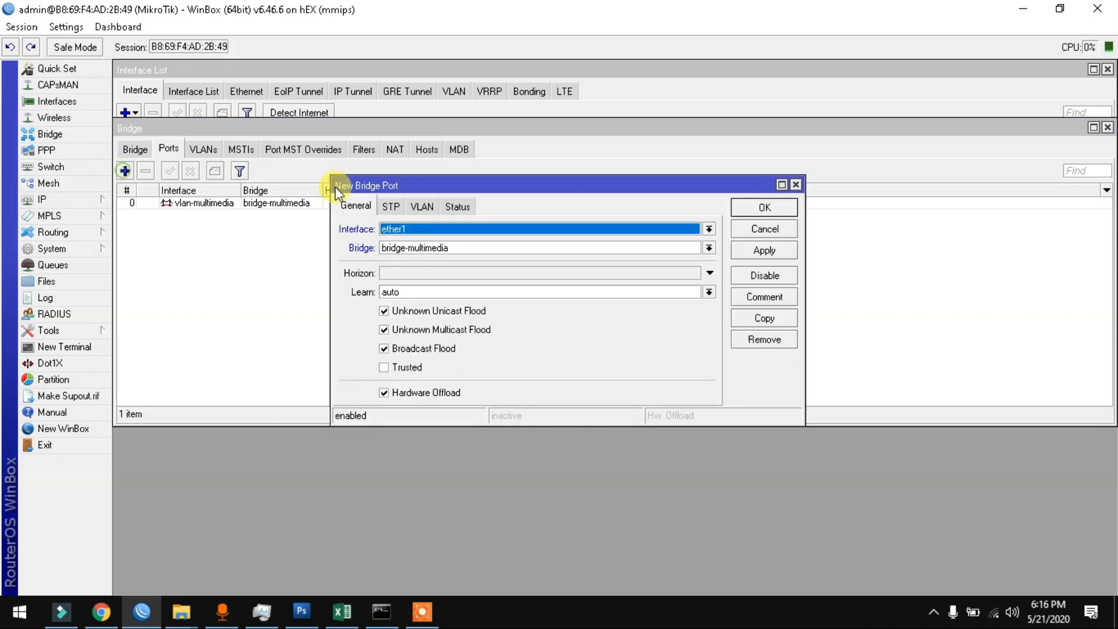
{"action": "left_click", "coordinate": [443, 229]}
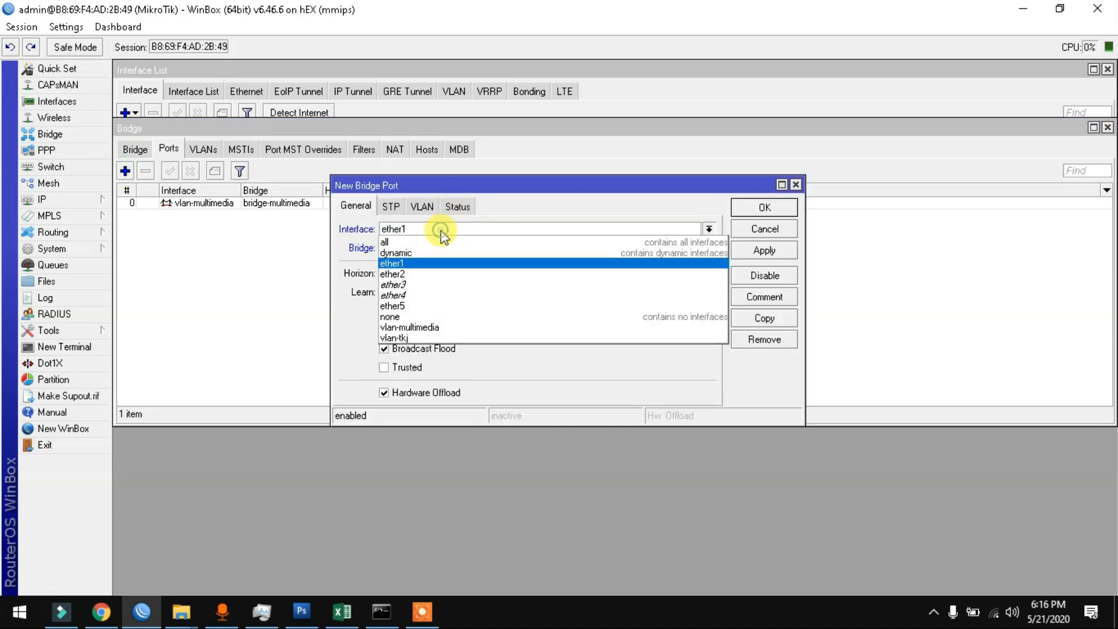
{"action": "left_click", "coordinate": [440, 275]}
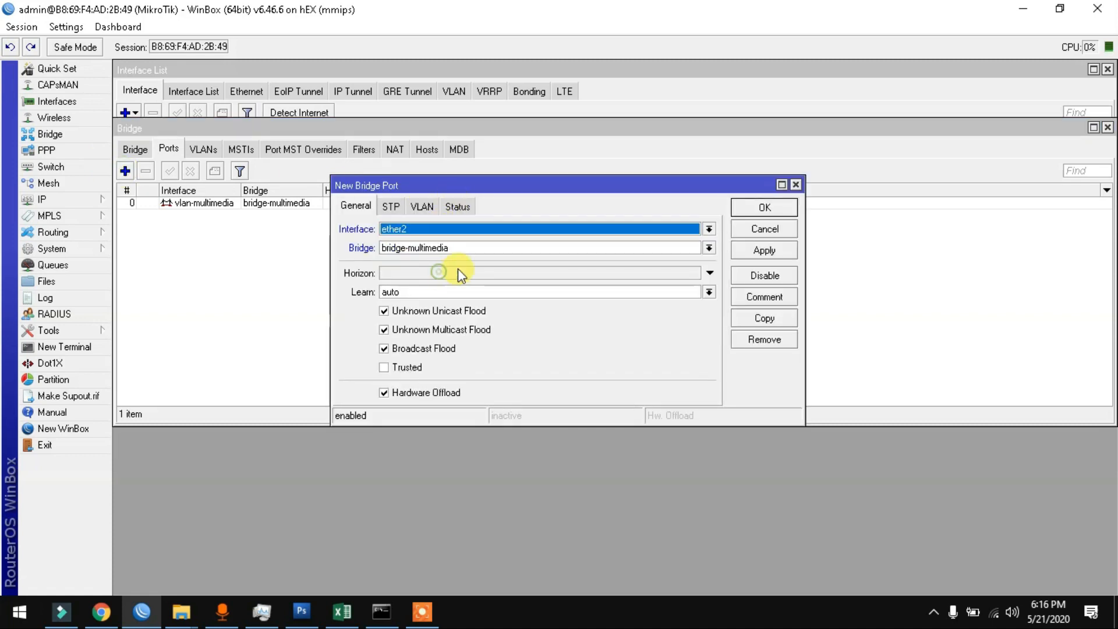
{"action": "left_click", "coordinate": [737, 207]}
{"action": "left_click", "coordinate": [125, 171]}
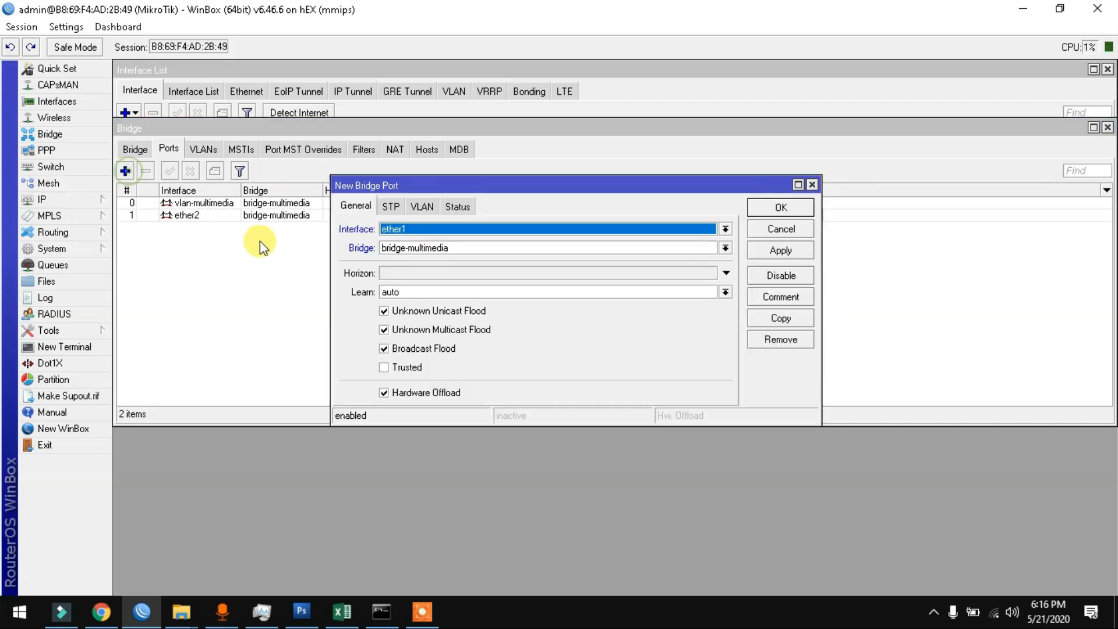
{"action": "left_click", "coordinate": [400, 229]}
{"action": "left_click", "coordinate": [422, 285]}
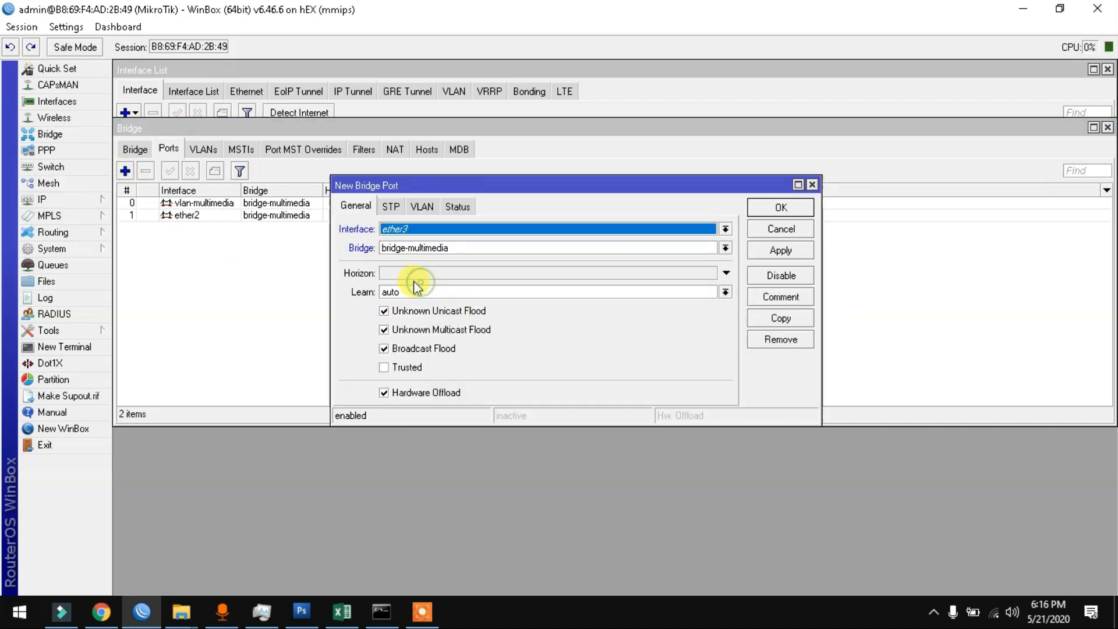
{"action": "left_click", "coordinate": [781, 208]}
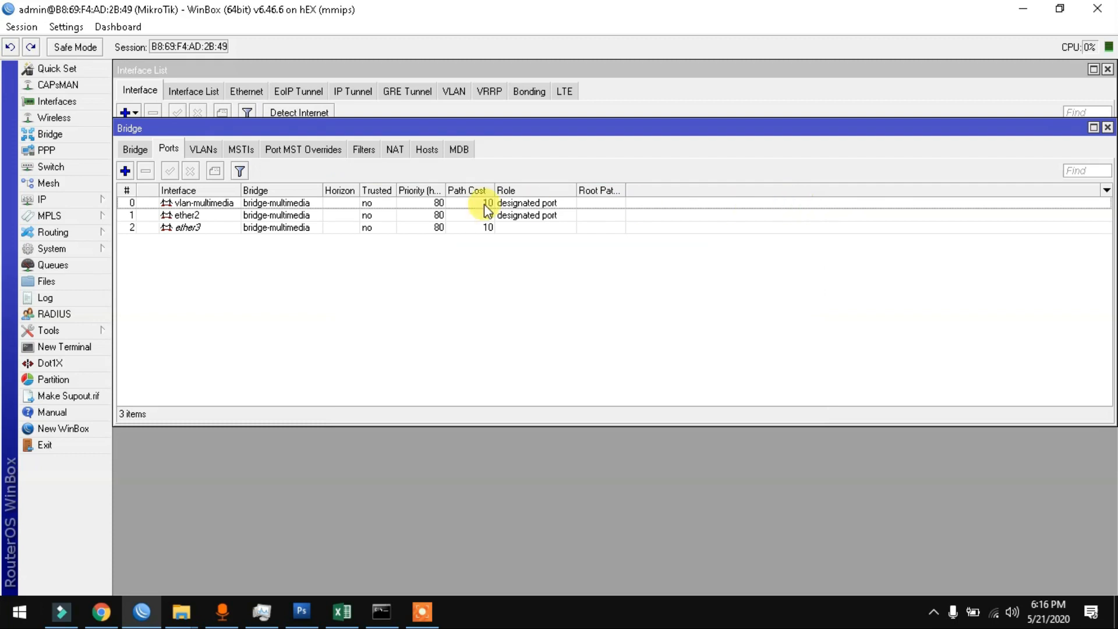
{"action": "left_click", "coordinate": [290, 65]}
{"action": "left_click", "coordinate": [162, 145]}
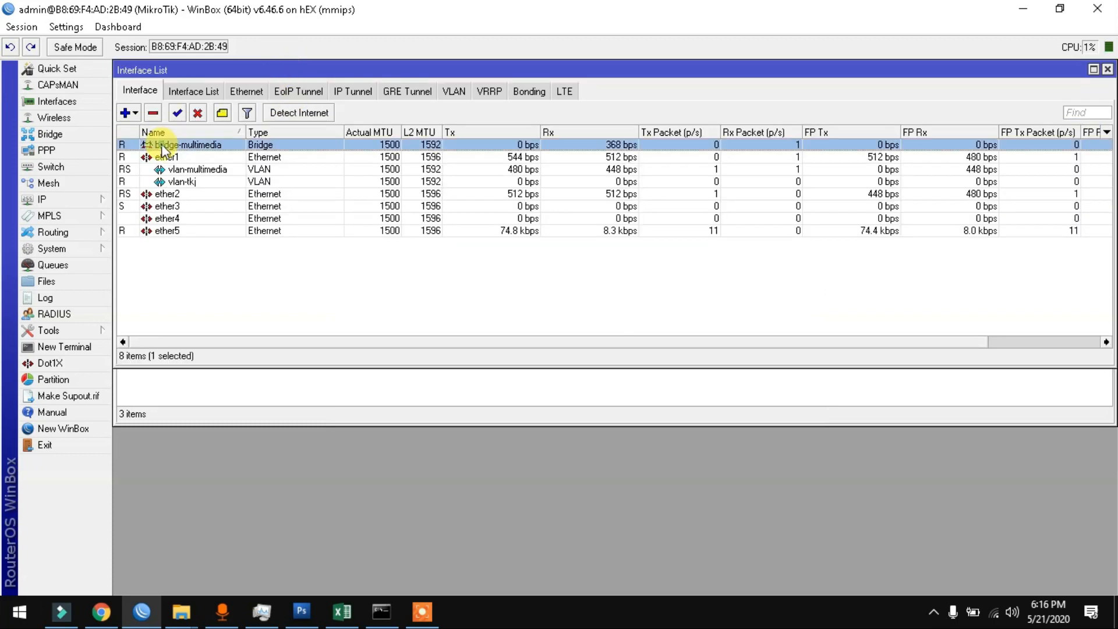
Step: Give bridge-multimedia the comment 'eth2 + eth3'
{"action": "key", "text": "ctrl+m"}
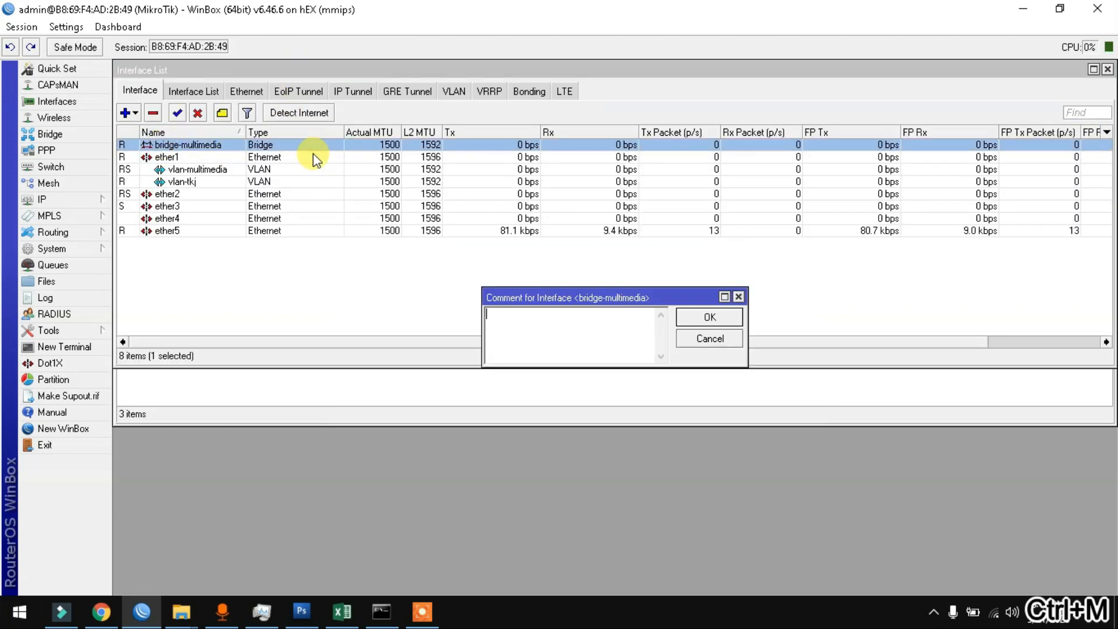
{"action": "type", "text": "eth2 + "}
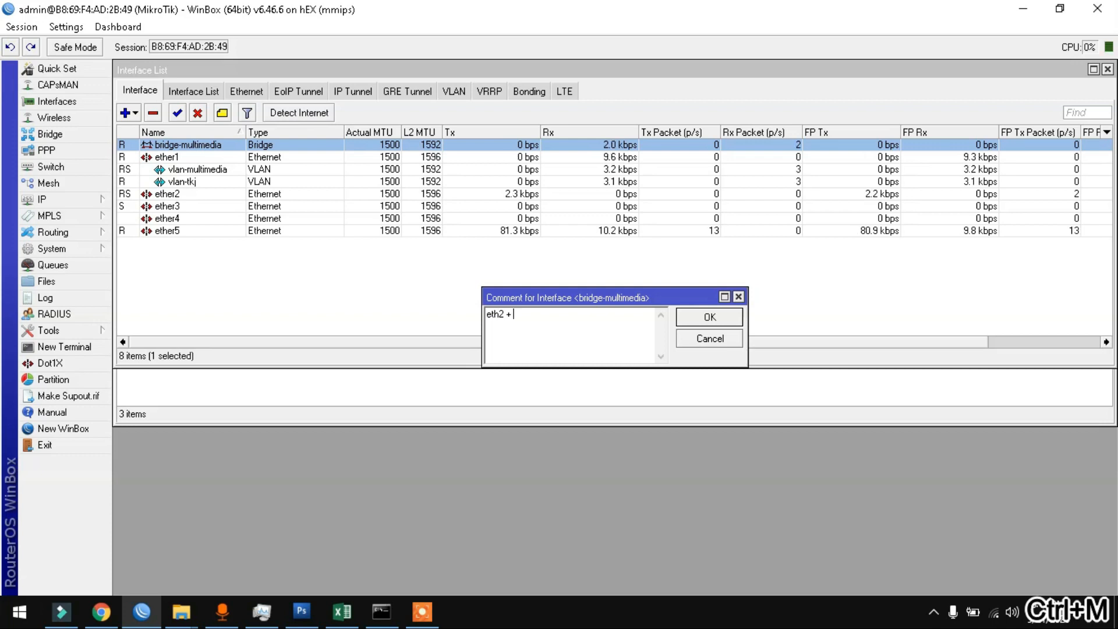
{"action": "type", "text": "eth3"}
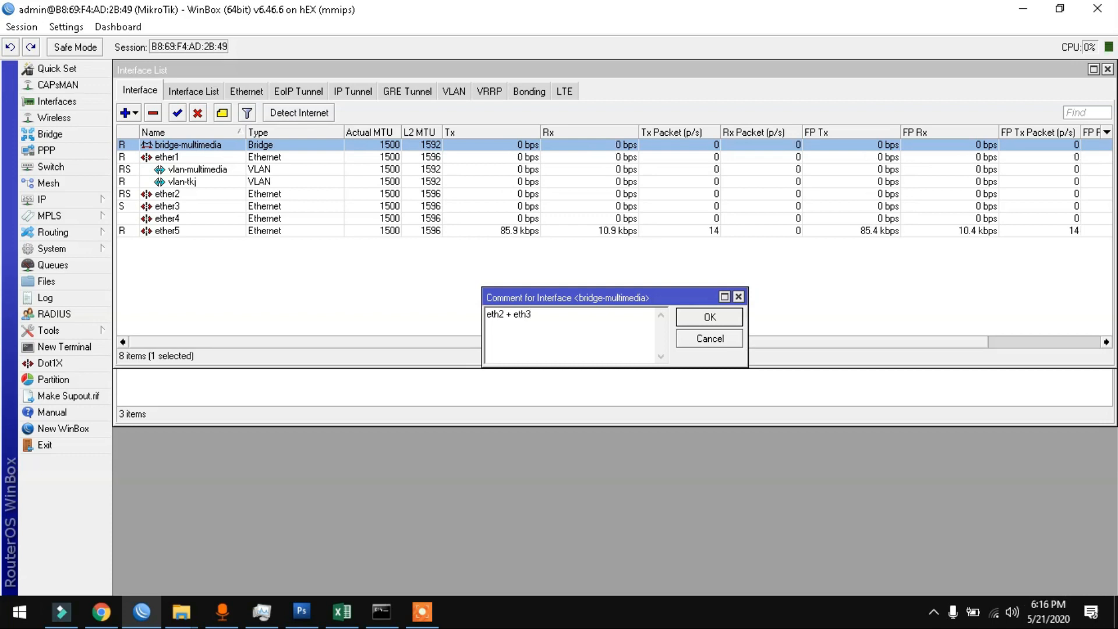
{"action": "left_click", "coordinate": [708, 316]}
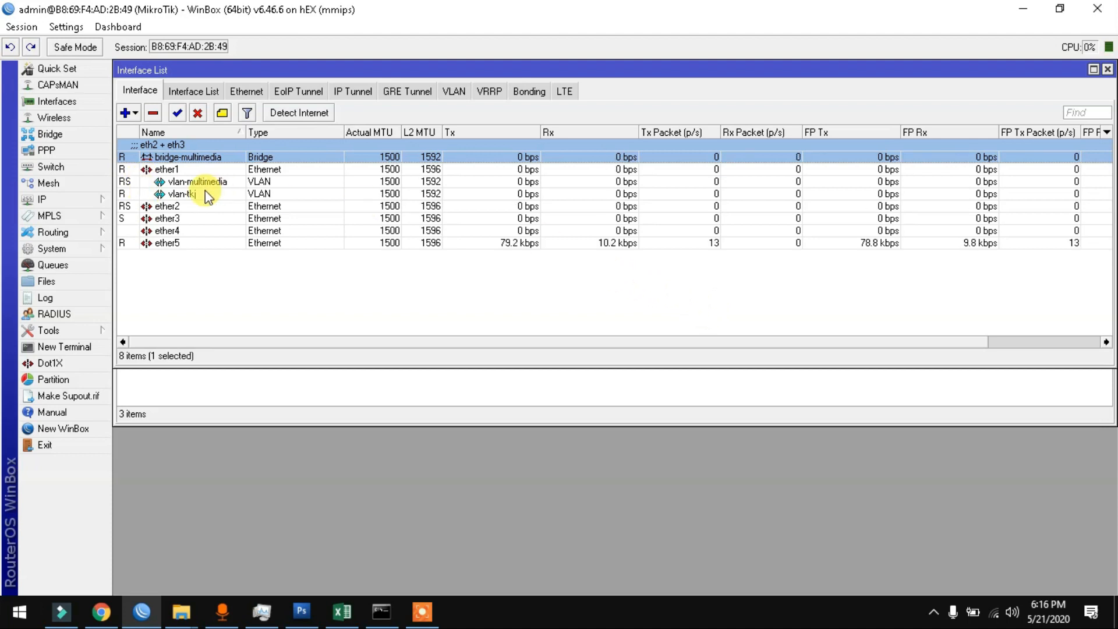
{"action": "left_click", "coordinate": [187, 193]}
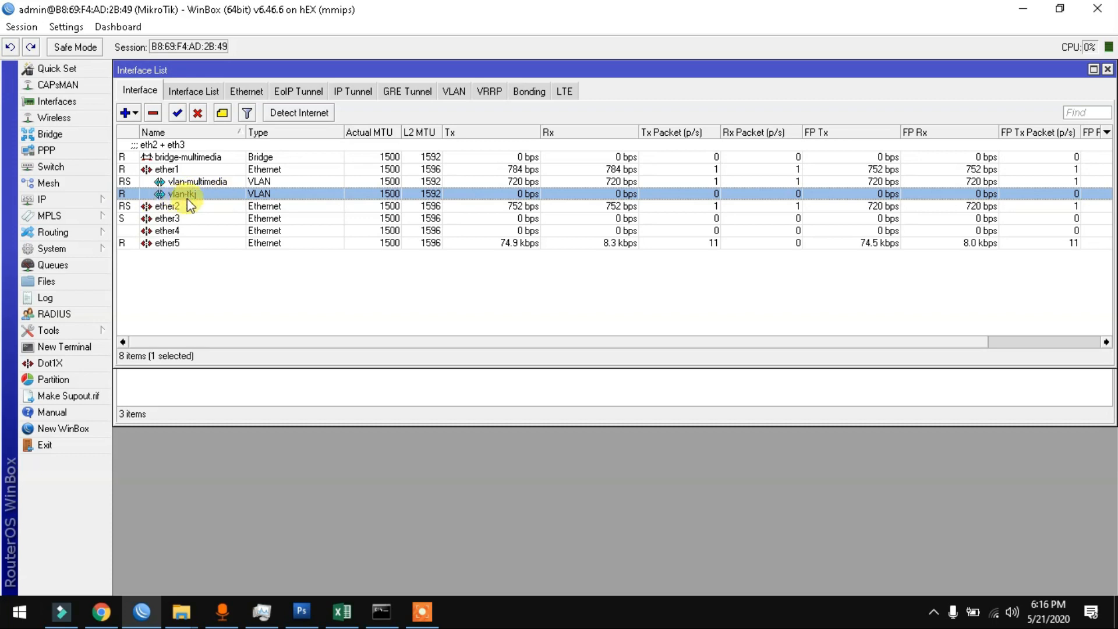
Step: Create a second bridge named bridge-tkj
{"action": "left_click", "coordinate": [52, 134]}
{"action": "left_click", "coordinate": [140, 149]}
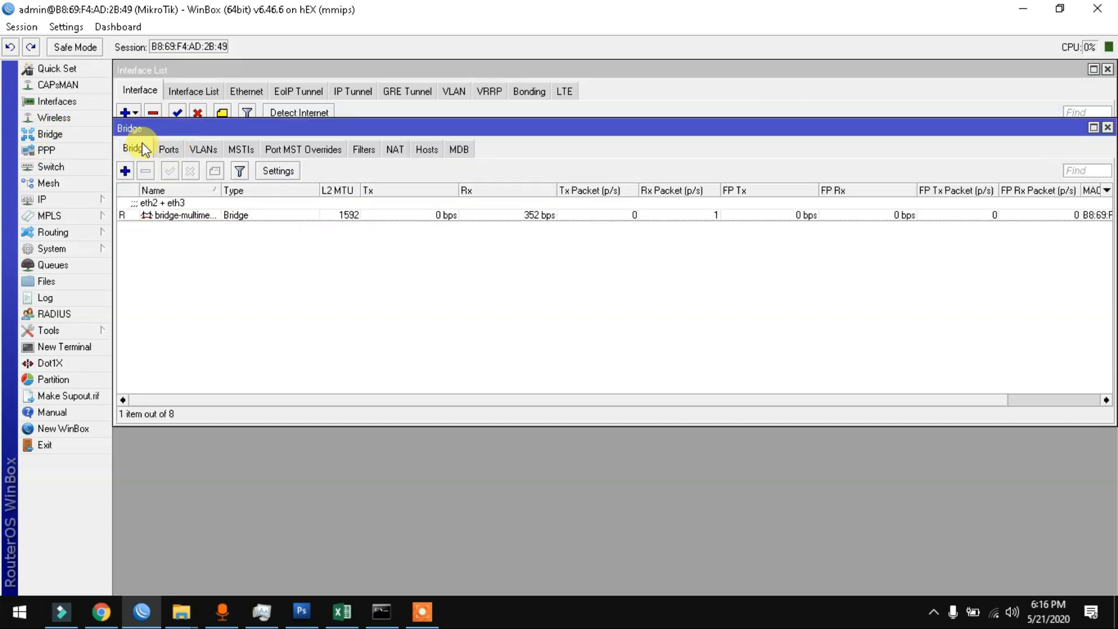
{"action": "left_click", "coordinate": [126, 171]}
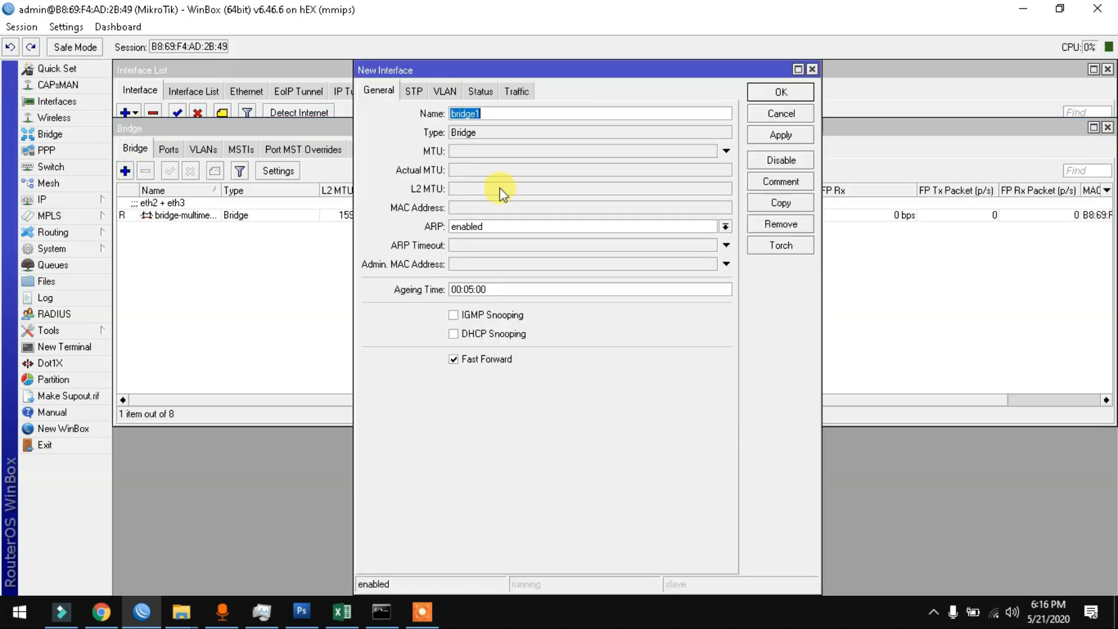
{"action": "left_click", "coordinate": [516, 113]}
{"action": "type", "text": "-tkj"}
{"action": "left_click", "coordinate": [759, 92]}
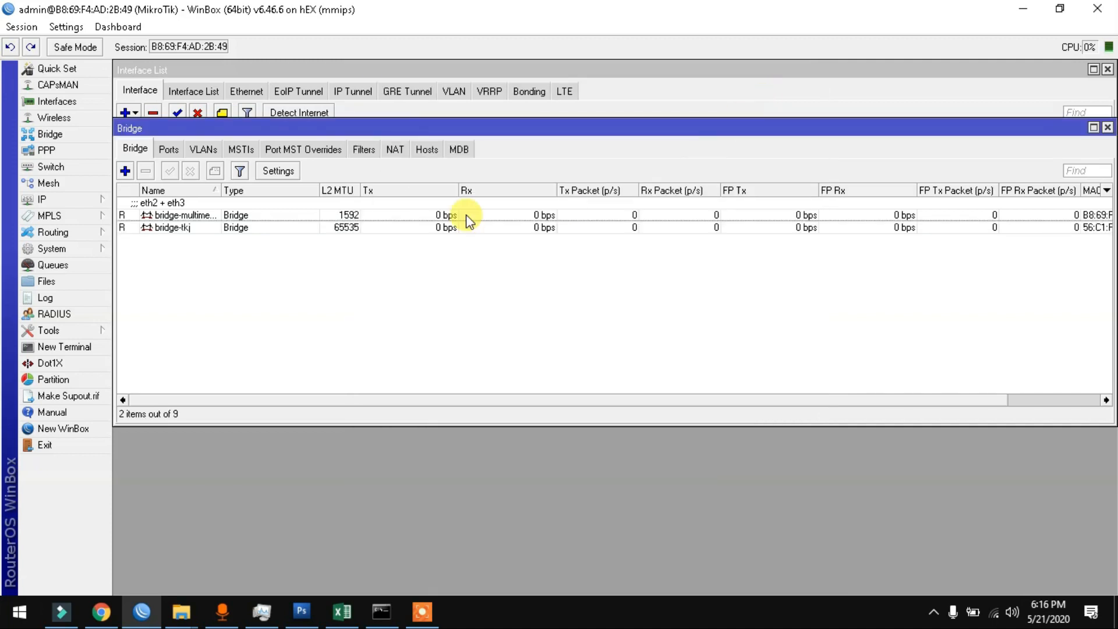
Step: Add vlan-tkj as a port of bridge-tkj
{"action": "left_click", "coordinate": [176, 150]}
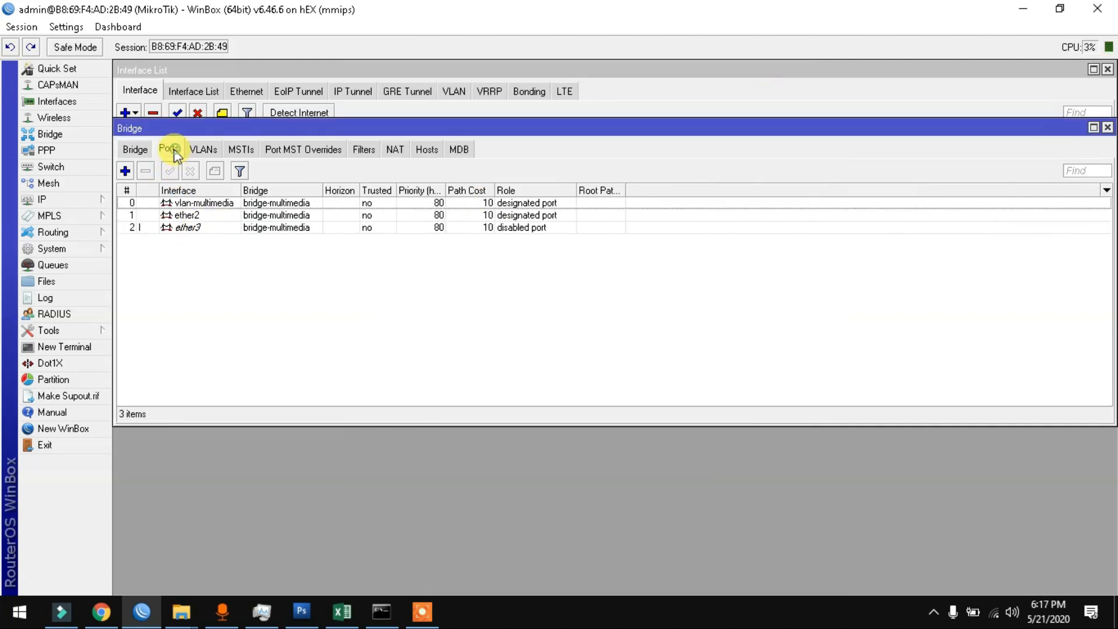
{"action": "left_click", "coordinate": [125, 171]}
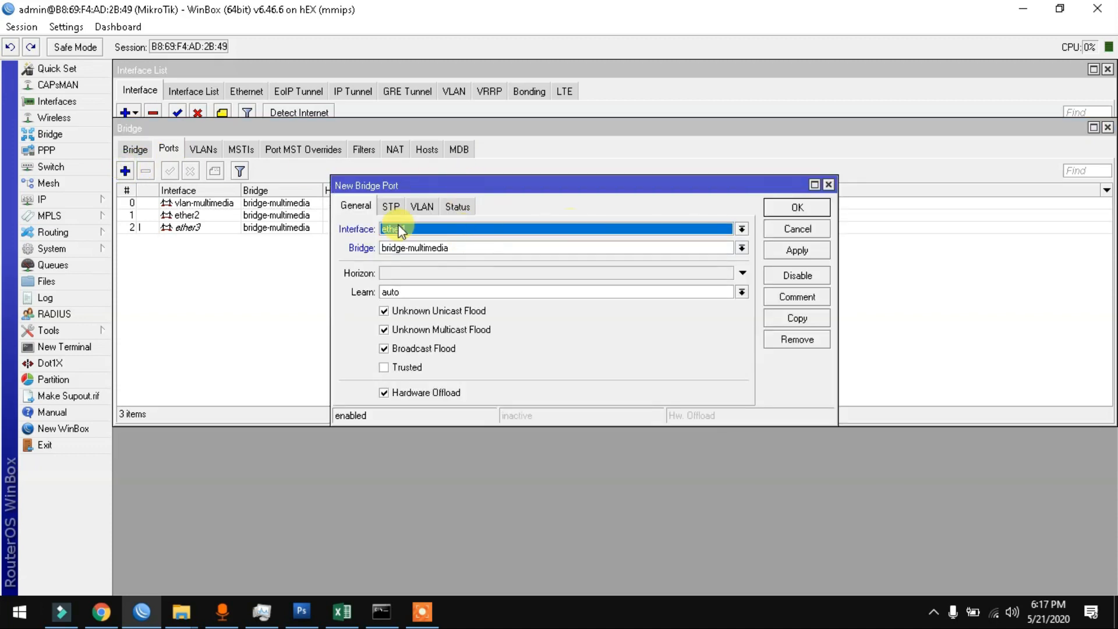
{"action": "left_click", "coordinate": [491, 228]}
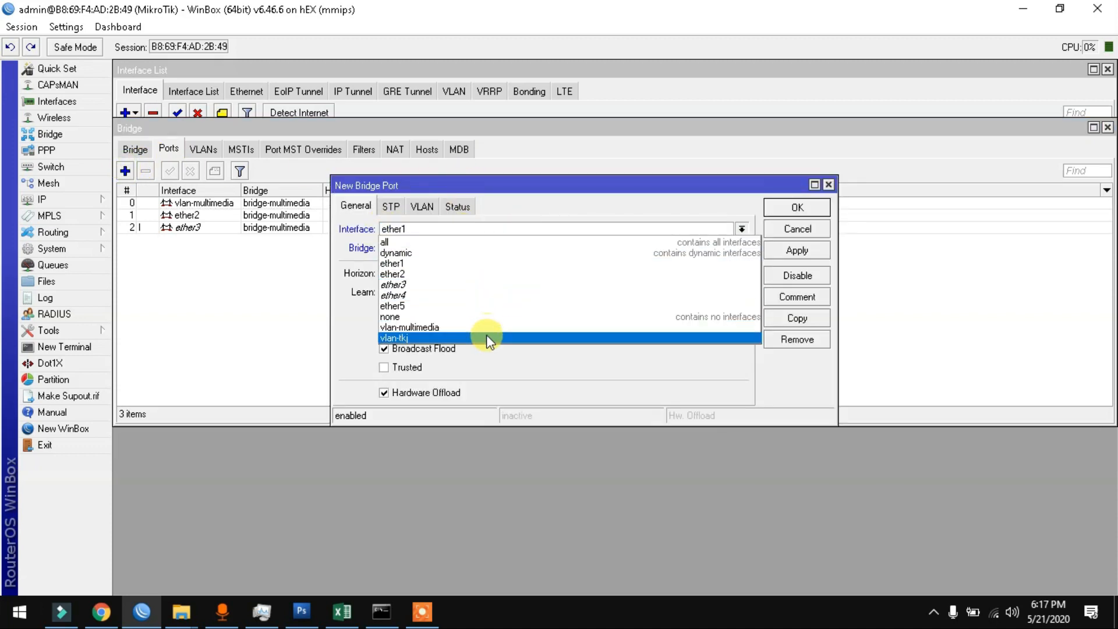
{"action": "left_click", "coordinate": [486, 338]}
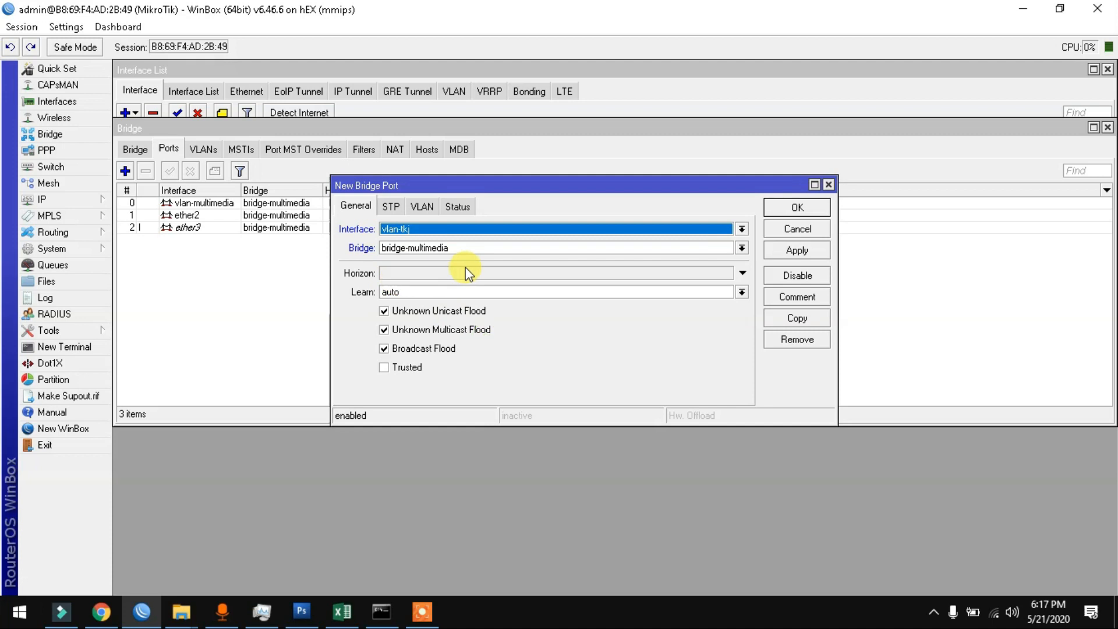
{"action": "left_click", "coordinate": [396, 248]}
{"action": "left_click", "coordinate": [400, 271]}
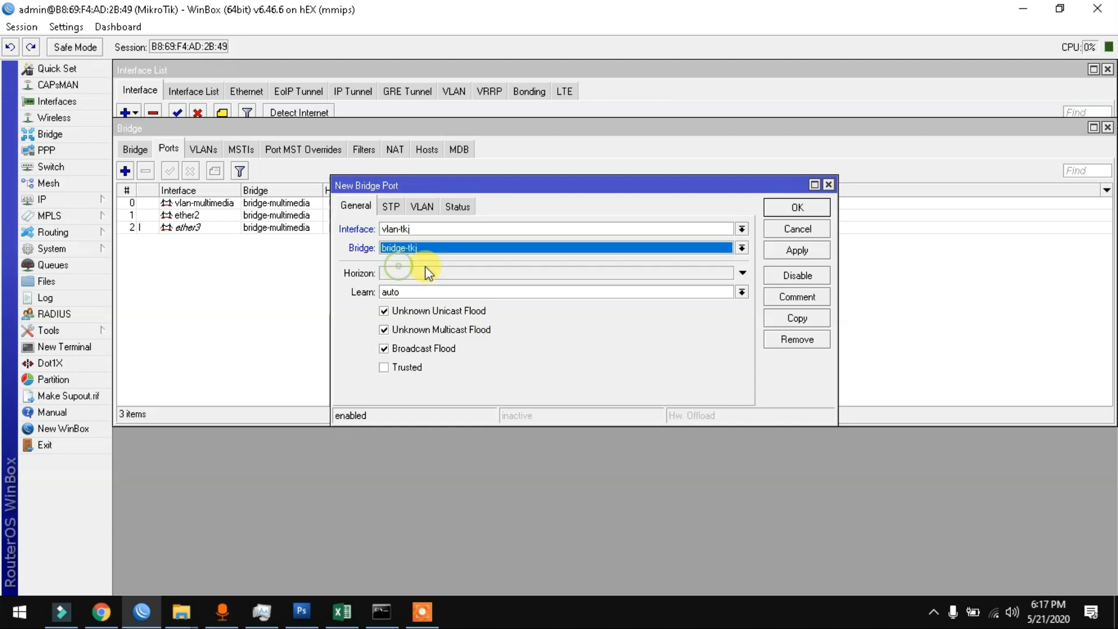
{"action": "left_click", "coordinate": [789, 254]}
{"action": "left_click", "coordinate": [789, 208]}
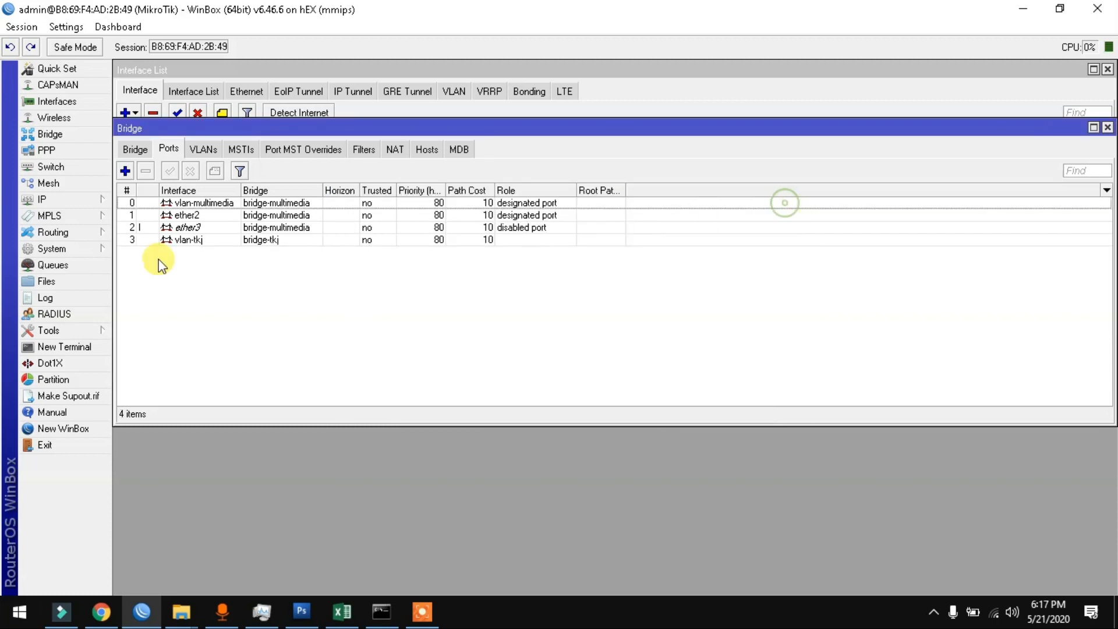
Step: Add ether4 and ether5 as ports of bridge-tkj
{"action": "left_click", "coordinate": [125, 170]}
{"action": "left_click_drag", "start_coordinate": [495, 200], "coordinate": [507, 238]}
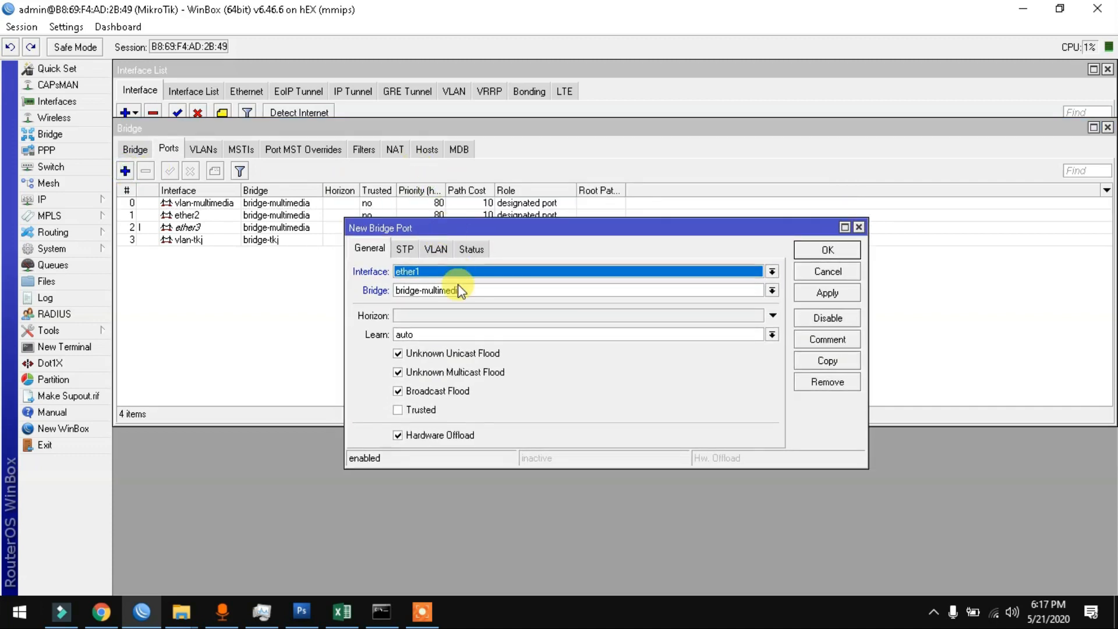
{"action": "left_click", "coordinate": [458, 266]}
{"action": "left_click", "coordinate": [458, 335]}
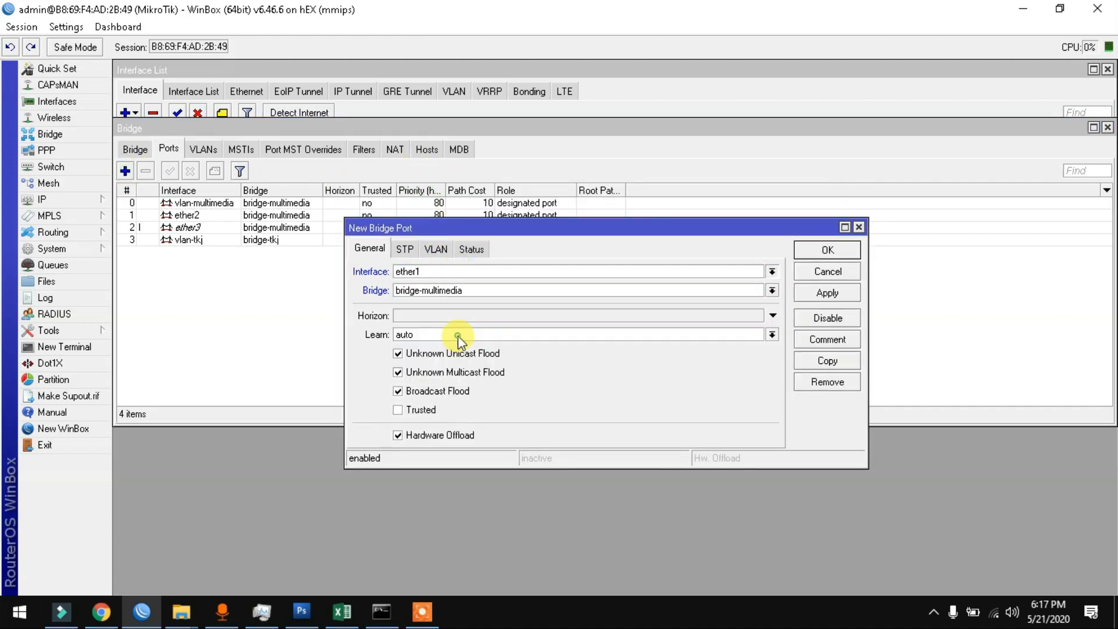
{"action": "left_click", "coordinate": [471, 291]}
{"action": "left_click", "coordinate": [468, 311]}
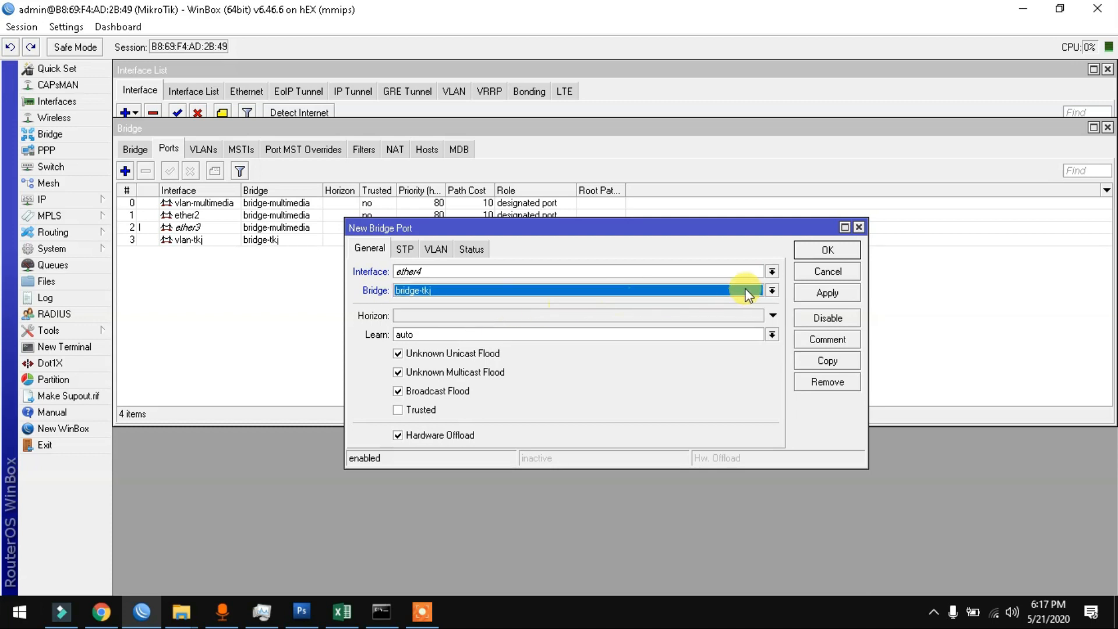
{"action": "left_click", "coordinate": [851, 293]}
{"action": "left_click", "coordinate": [842, 359]}
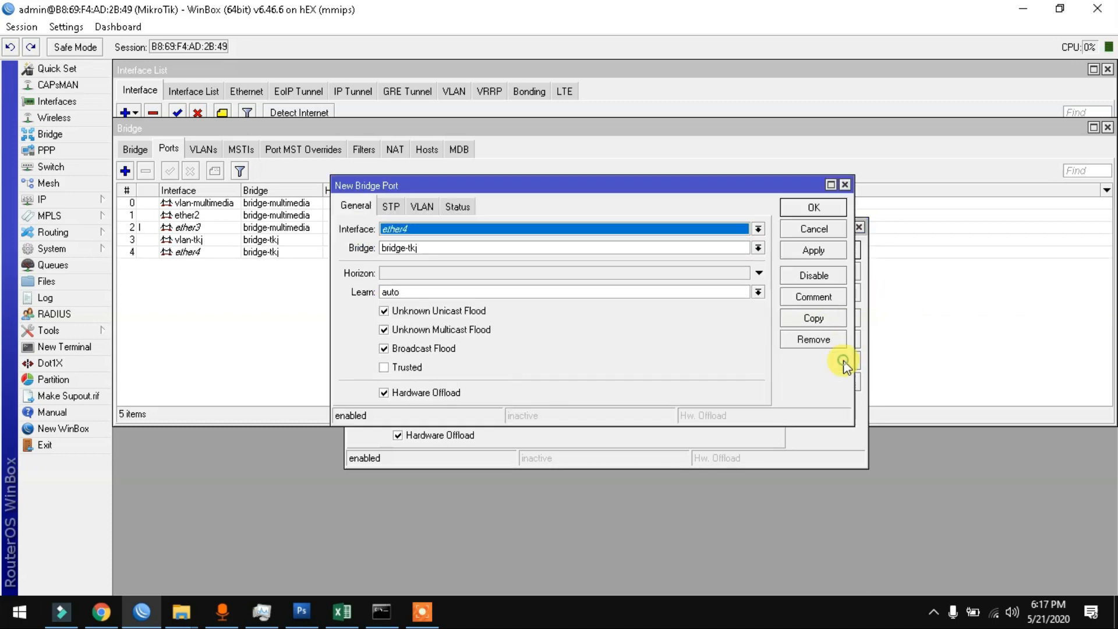
{"action": "left_click", "coordinate": [496, 235]}
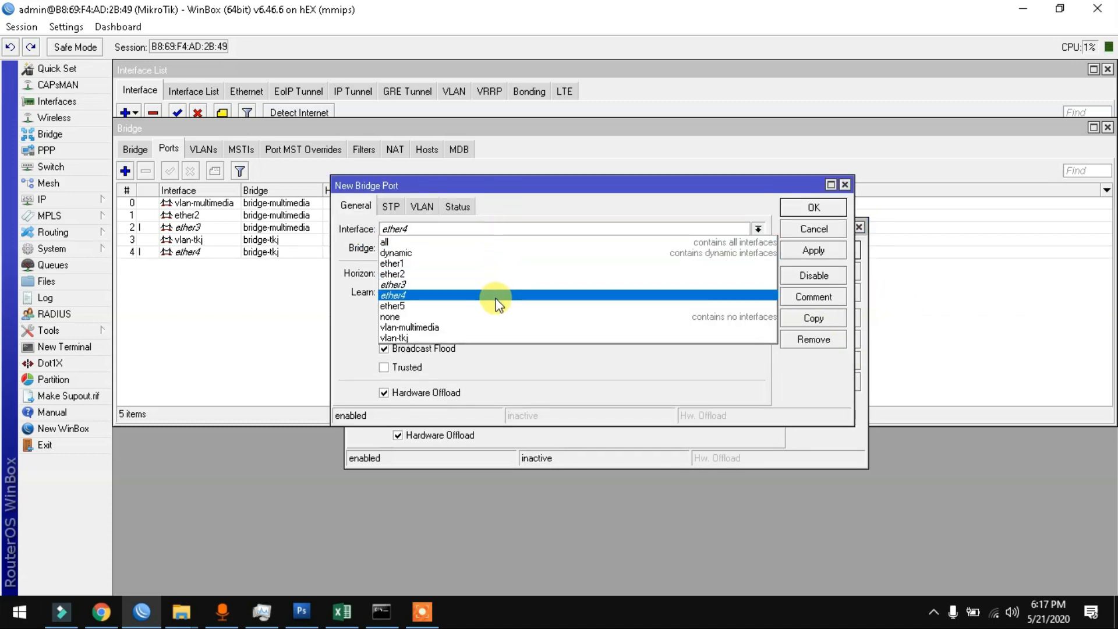
{"action": "left_click", "coordinate": [495, 302]}
{"action": "left_click", "coordinate": [819, 251]}
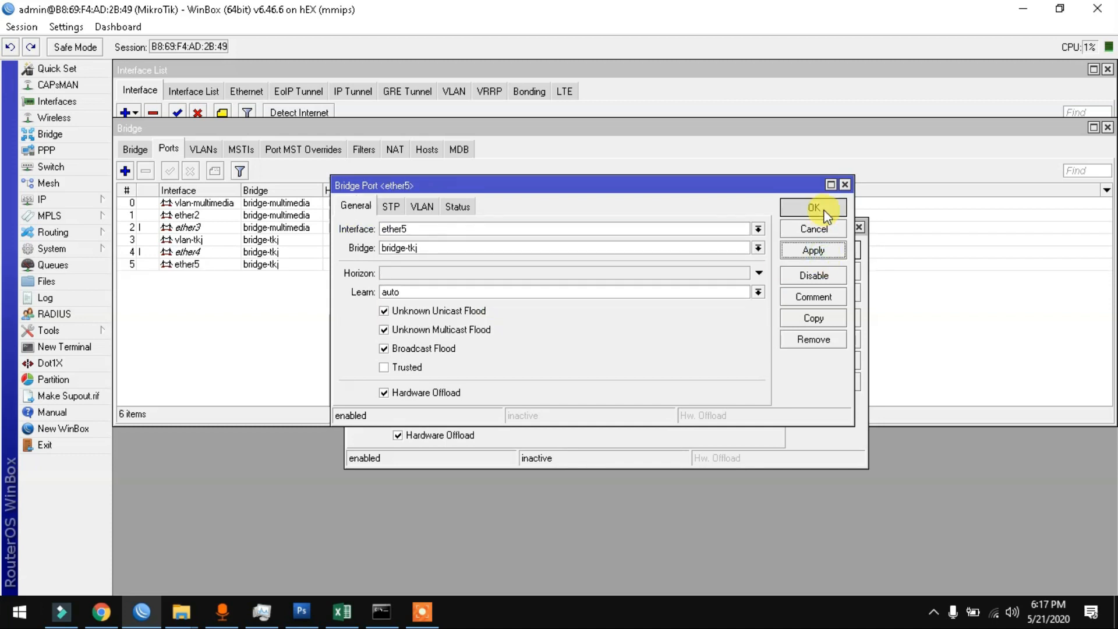
{"action": "left_click", "coordinate": [823, 207]}
{"action": "left_click", "coordinate": [823, 255]}
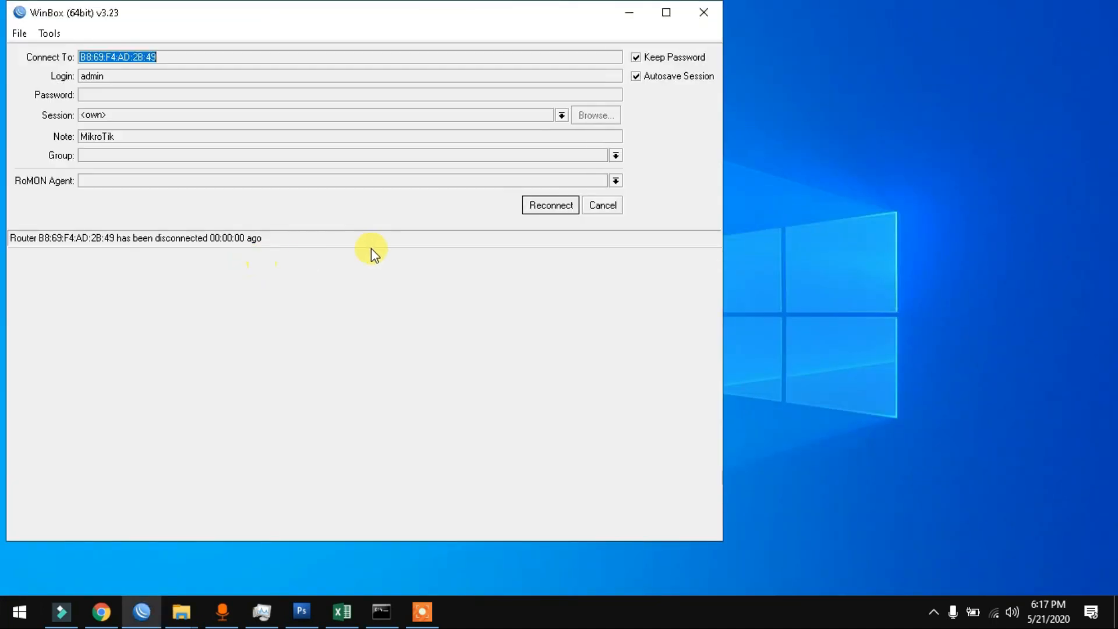
{"action": "left_click", "coordinate": [558, 206]}
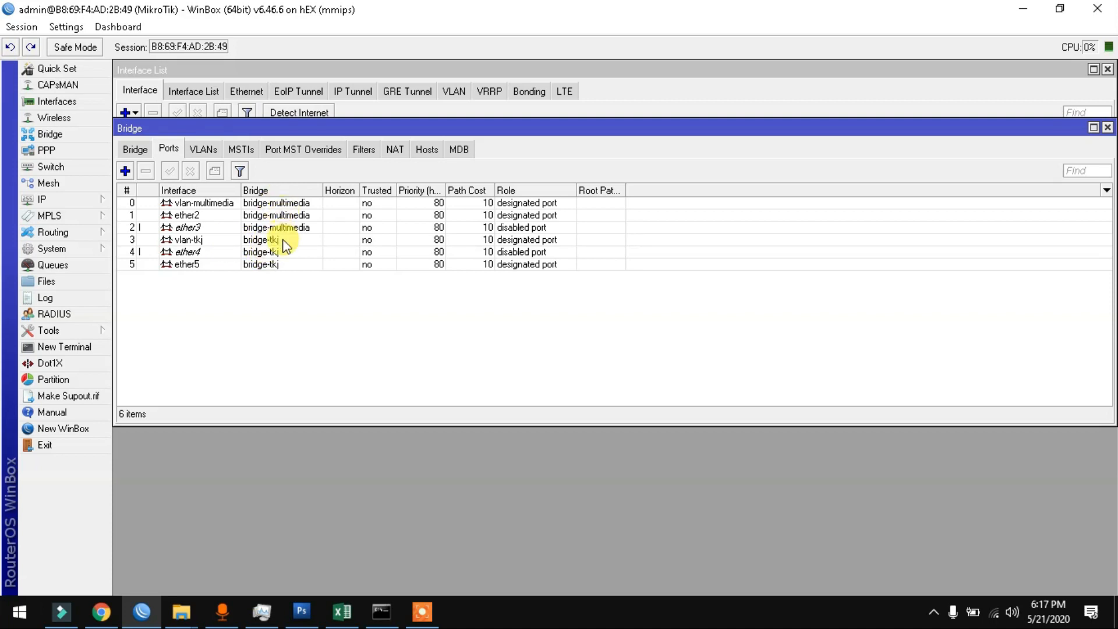
Step: Select bridge-tkj in the interface list and give it the comment 'eth4 + eth5'
{"action": "left_click", "coordinate": [135, 151]}
{"action": "left_click", "coordinate": [189, 226]}
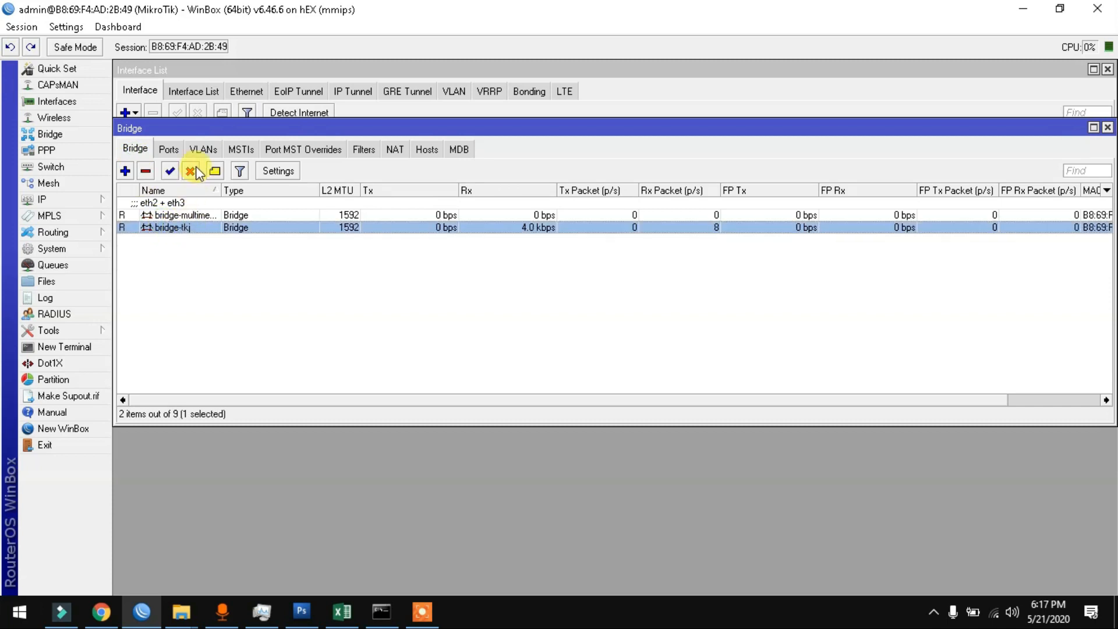
{"action": "left_click", "coordinate": [231, 80]}
{"action": "left_click", "coordinate": [183, 172]}
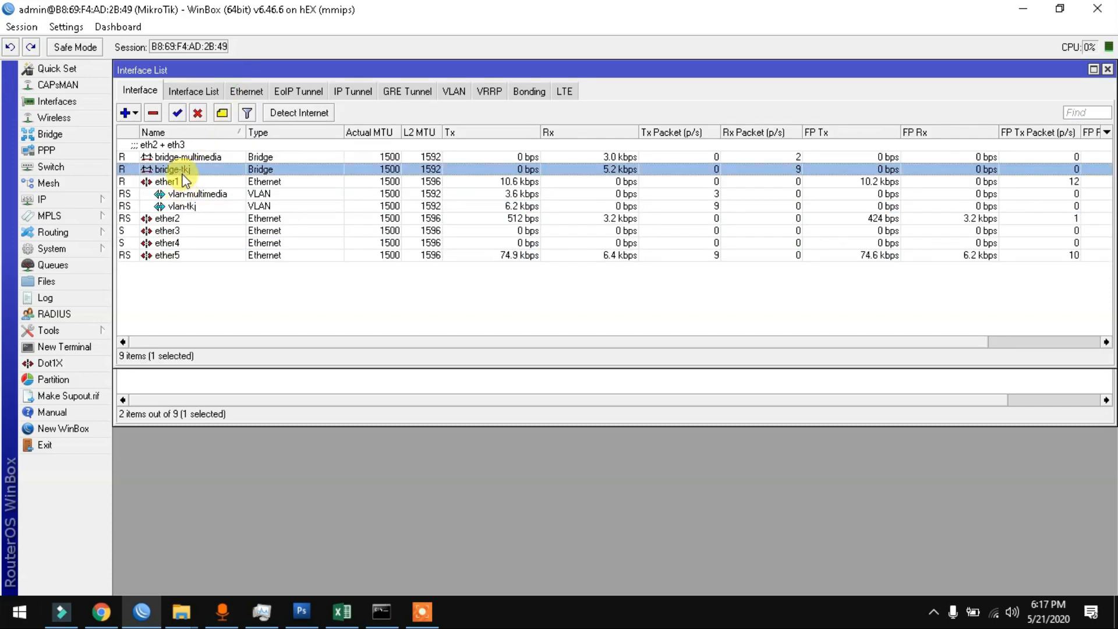
{"action": "key", "text": "ctrl+m"}
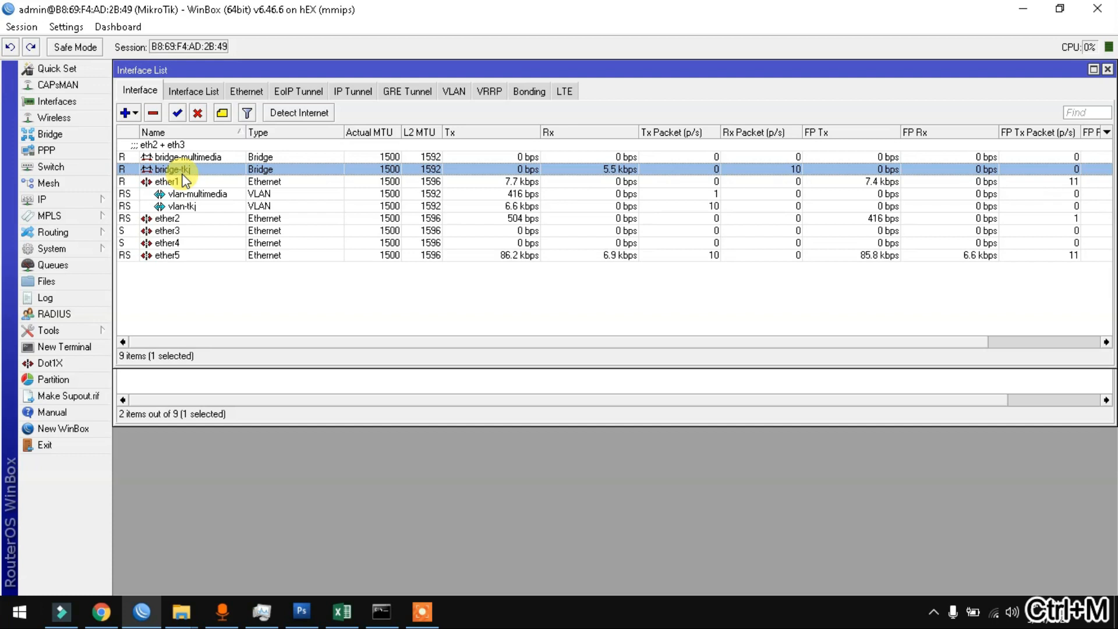
{"action": "type", "text": "eth4"}
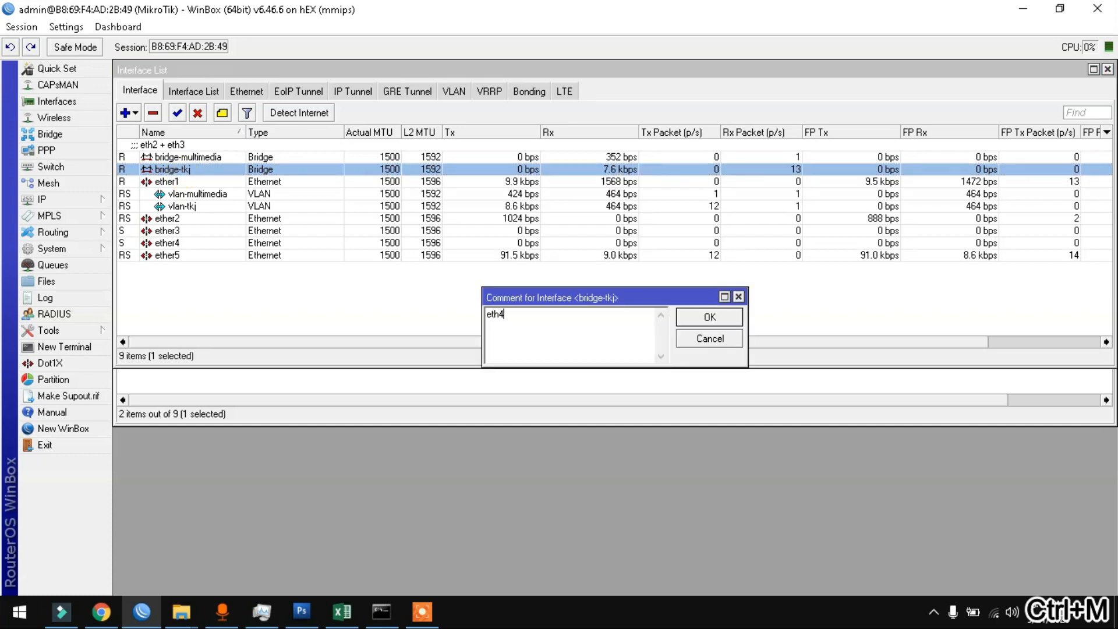
{"action": "type", "text": " + e"}
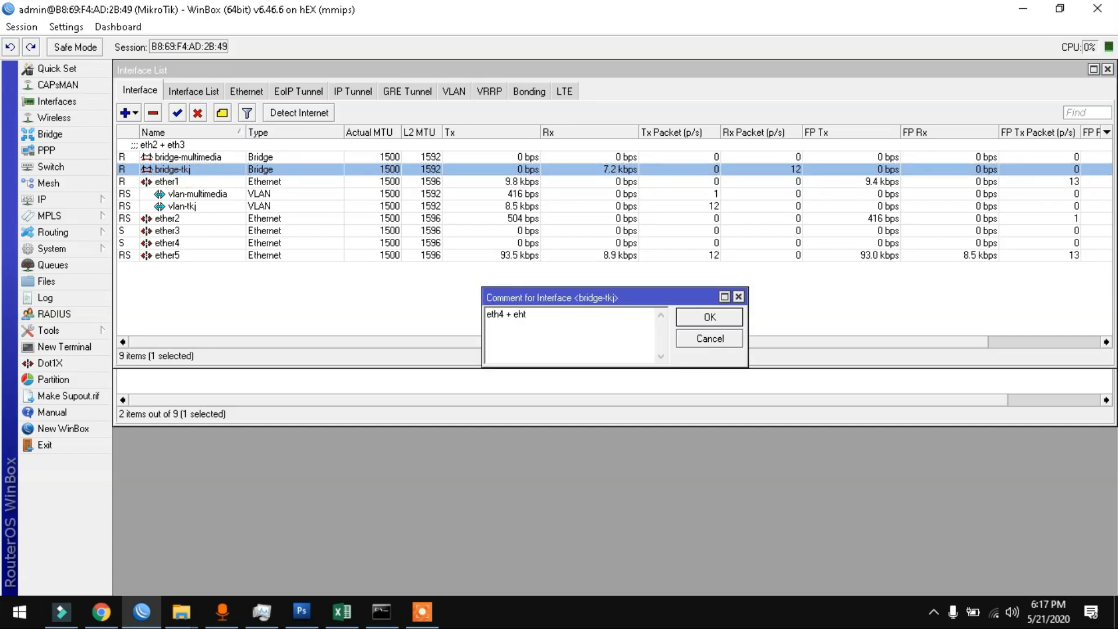
{"action": "type", "text": "th3"}
{"action": "key", "text": "BackSpace"}
{"action": "type", "text": "4"}
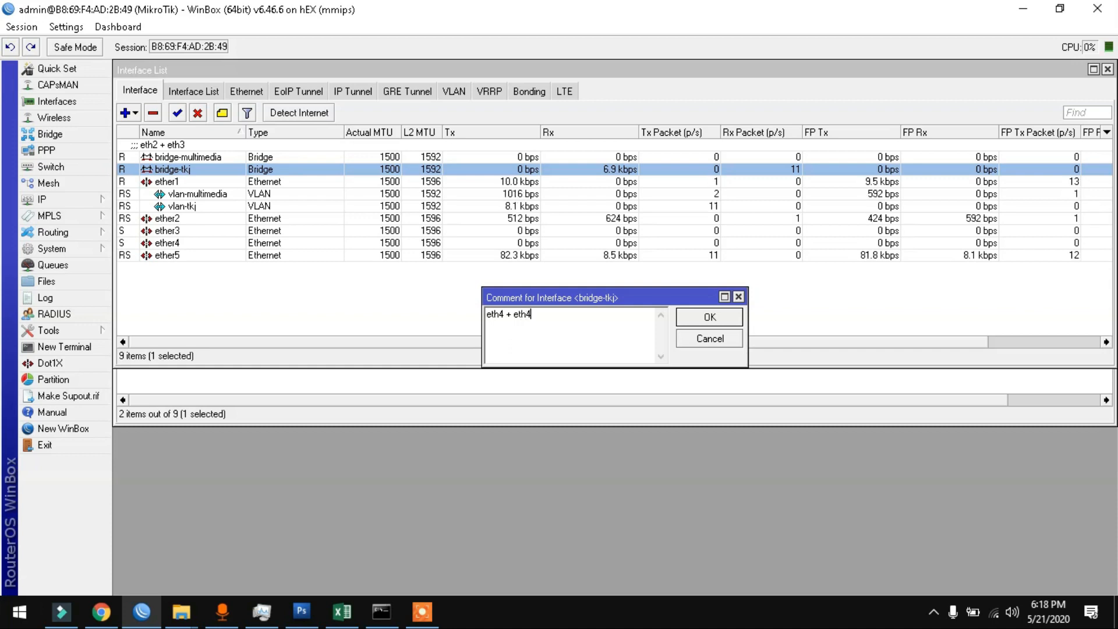
{"action": "type", "text": "5"}
{"action": "key", "text": "Return"}
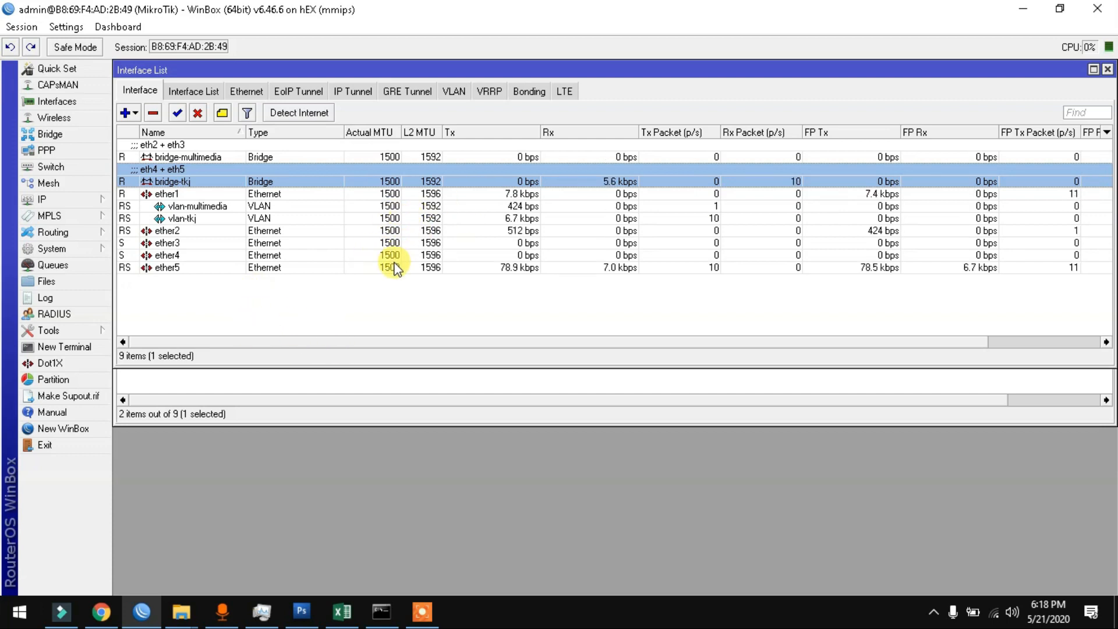
Step: Add a DHCP client on bridge-multimedia, then delete it
{"action": "left_click", "coordinate": [96, 207]}
{"action": "left_click", "coordinate": [147, 258]}
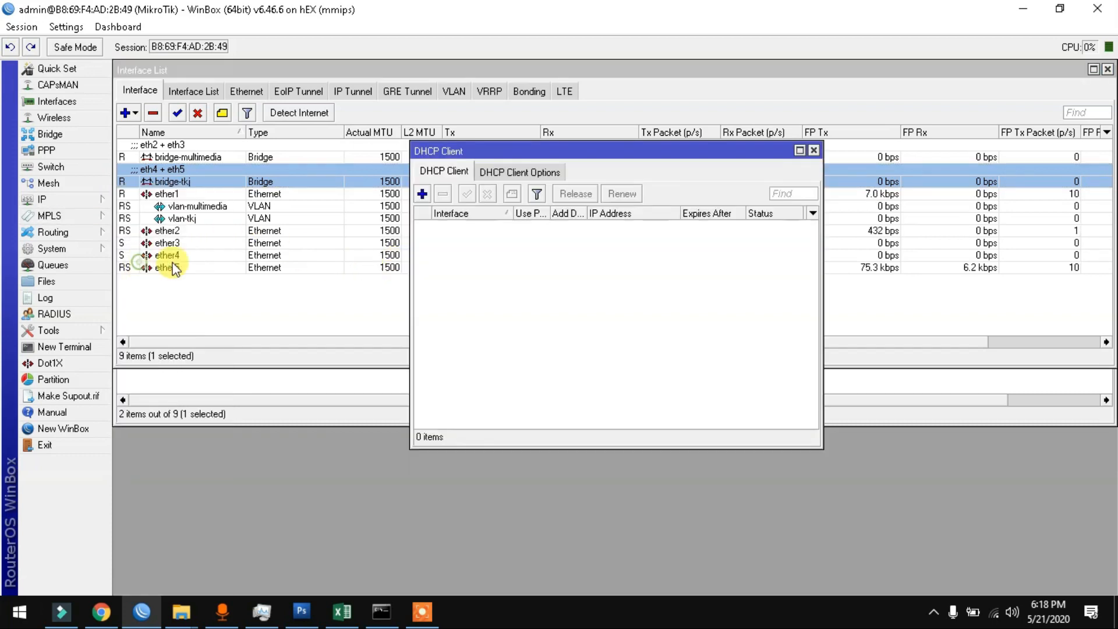
{"action": "left_click", "coordinate": [422, 193]}
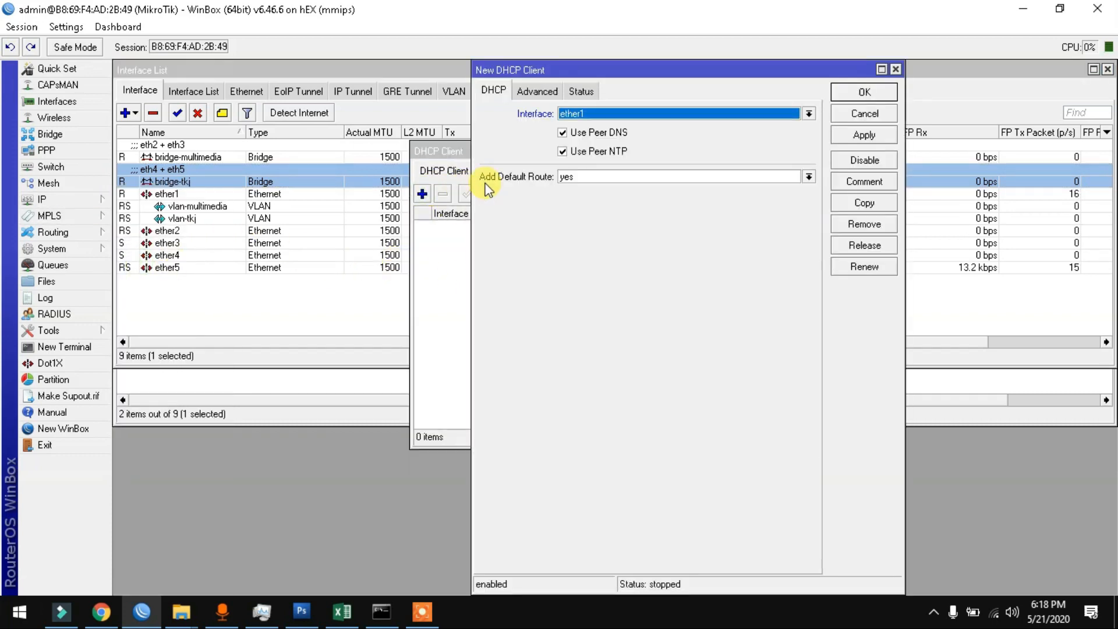
{"action": "left_click", "coordinate": [571, 116]}
{"action": "left_click", "coordinate": [570, 124]}
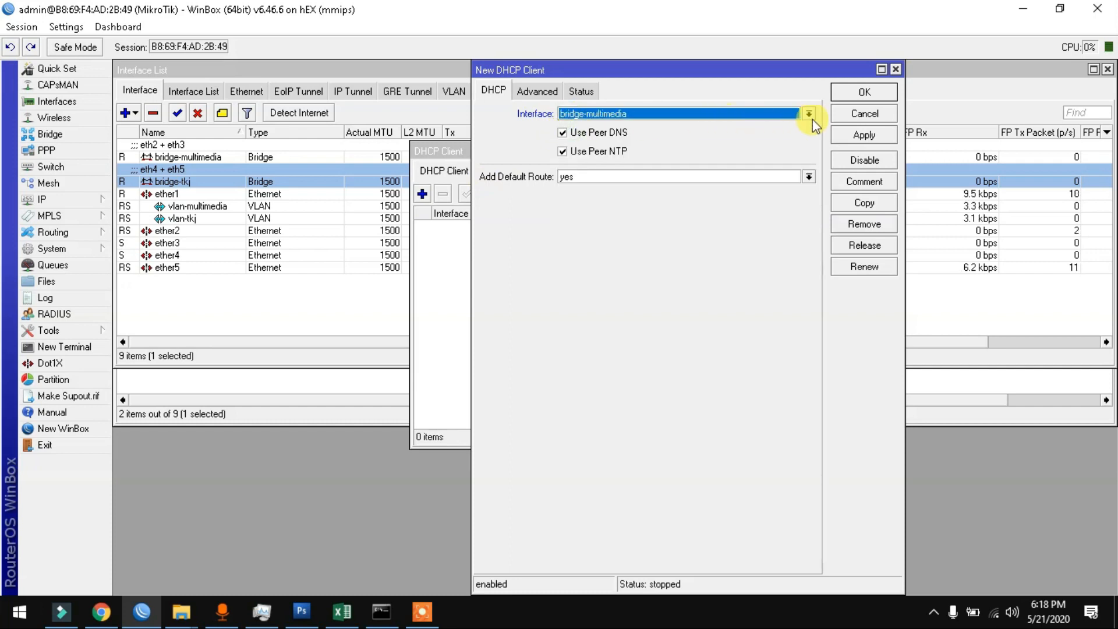
{"action": "left_click", "coordinate": [849, 92]}
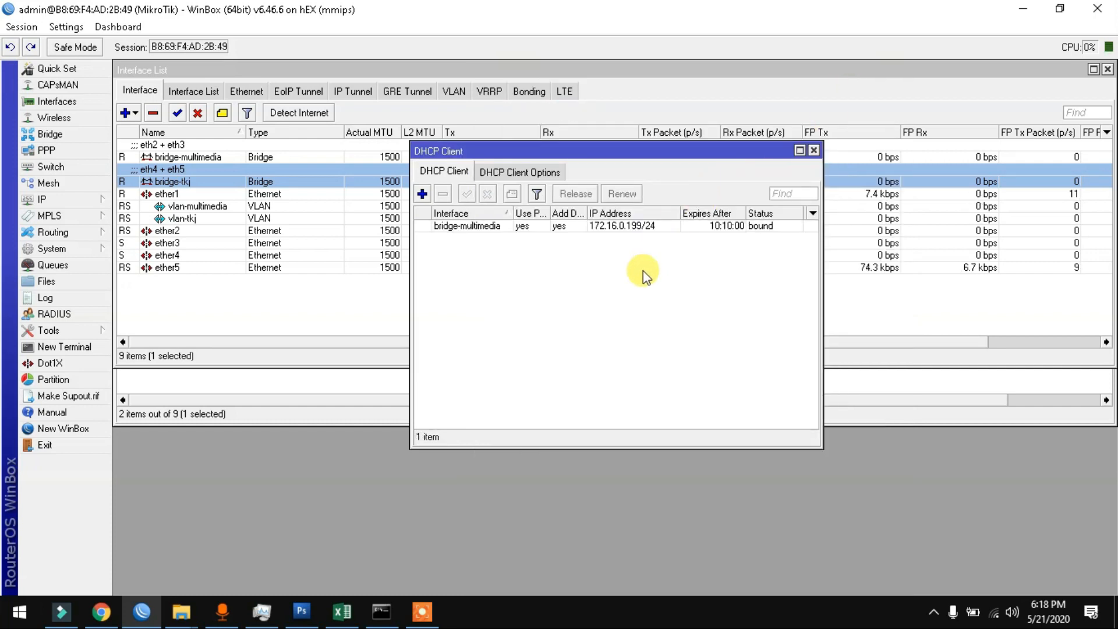
{"action": "left_click", "coordinate": [580, 227]}
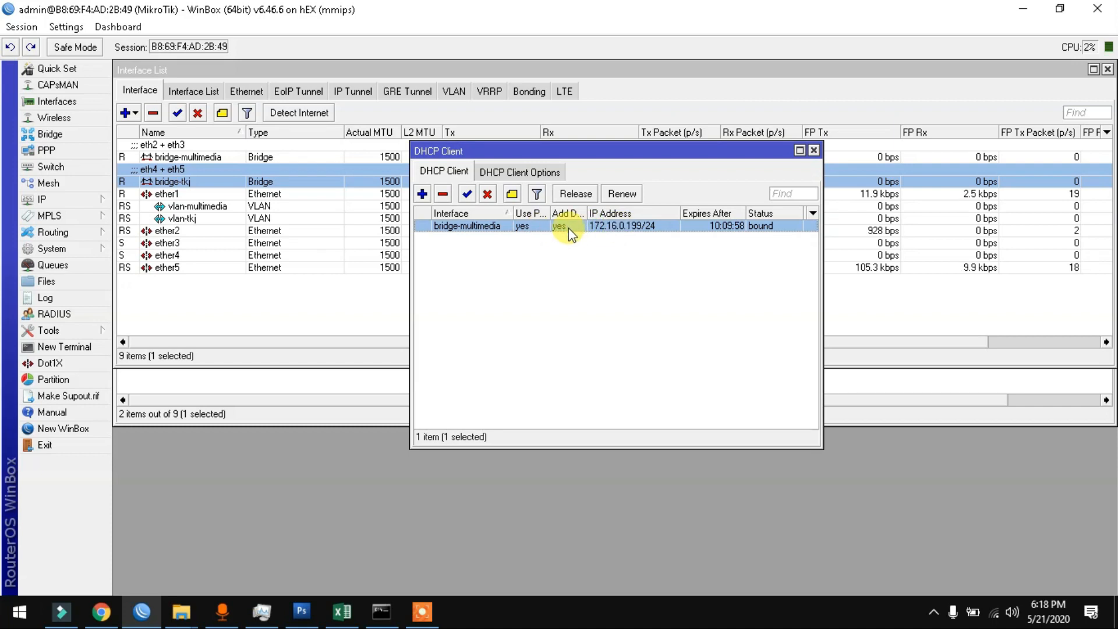
{"action": "key", "text": "Delete"}
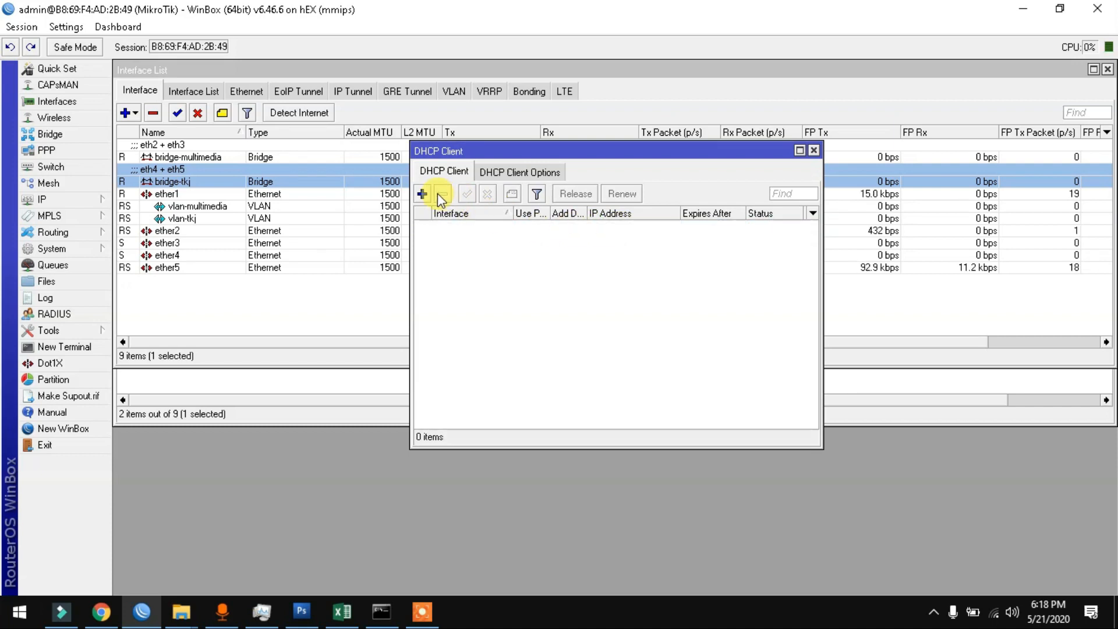
Step: Add a DHCP client on bridge-tkj, which binds 192.168.7.200/24, and close the list
{"action": "left_click", "coordinate": [422, 194]}
{"action": "left_click", "coordinate": [648, 115]}
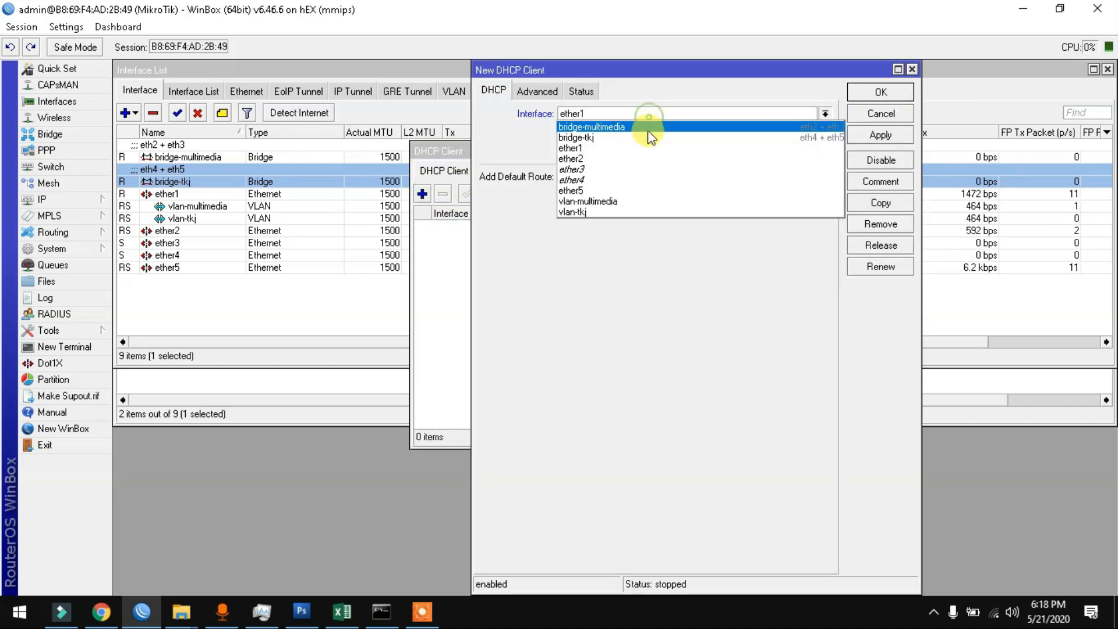
{"action": "left_click", "coordinate": [645, 139]}
{"action": "left_click", "coordinate": [897, 92]}
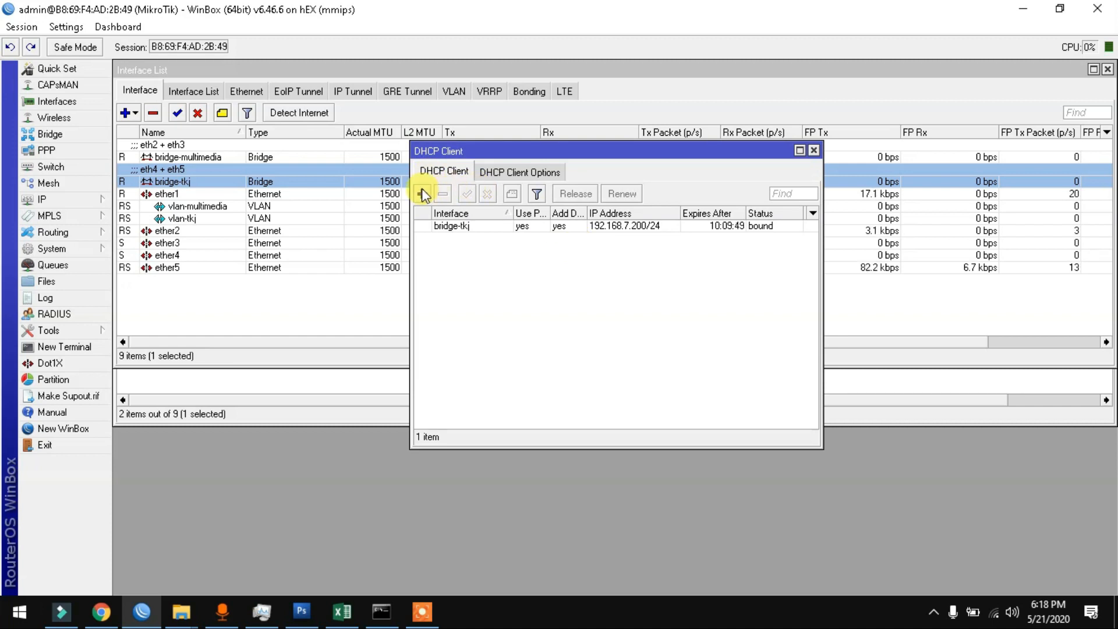
{"action": "key", "text": "Escape"}
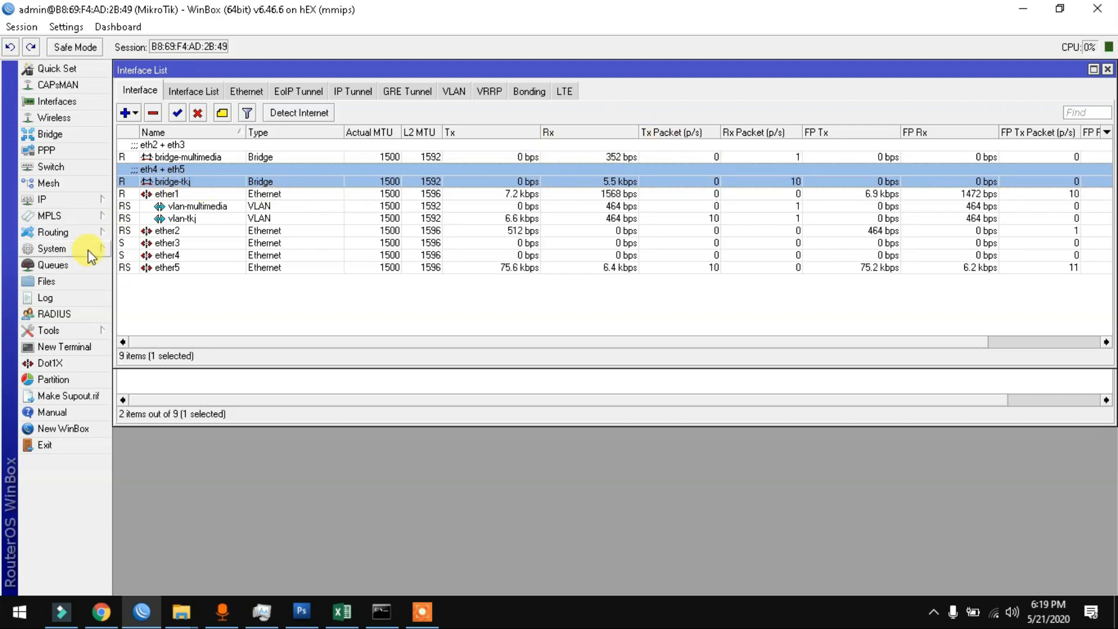
Step: Enable RoMON and set its secret
{"action": "left_click", "coordinate": [80, 329]}
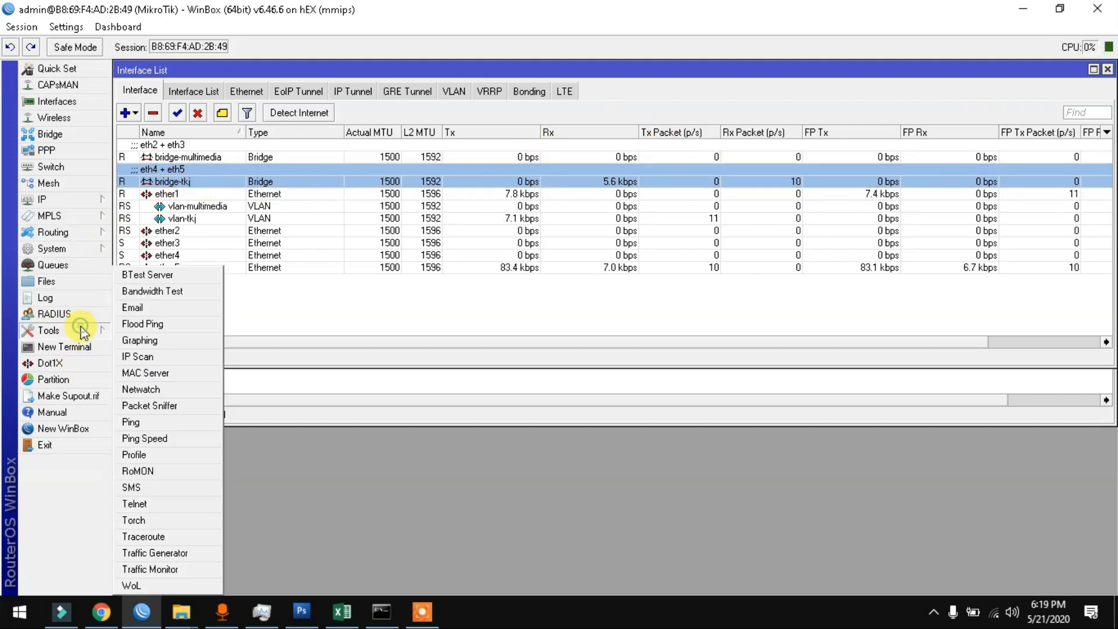
{"action": "left_click", "coordinate": [174, 469]}
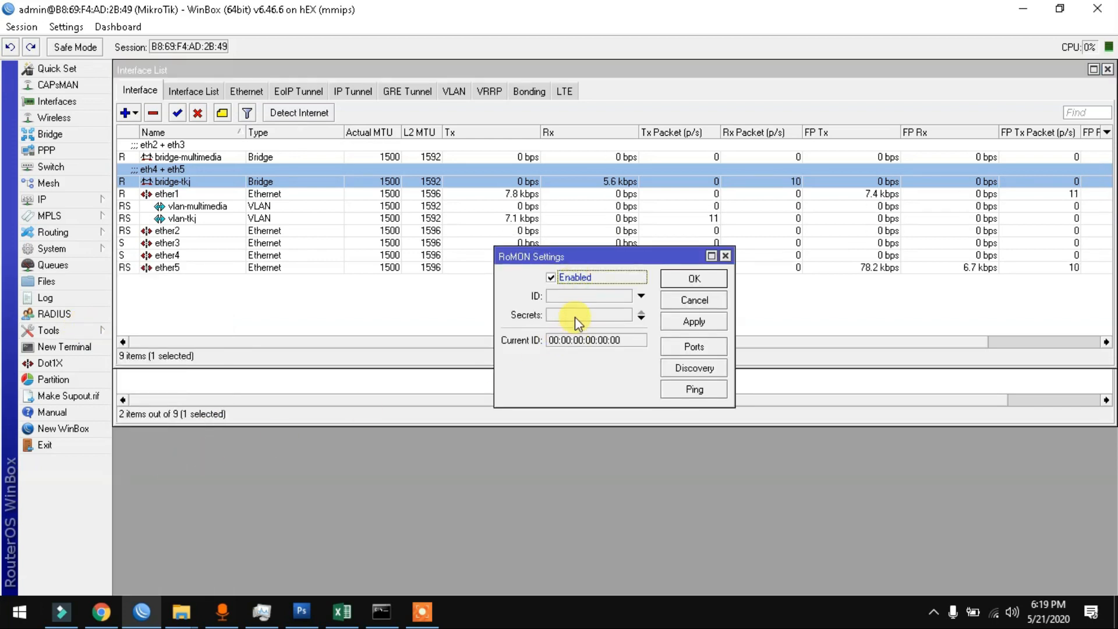
{"action": "left_click", "coordinate": [575, 317]}
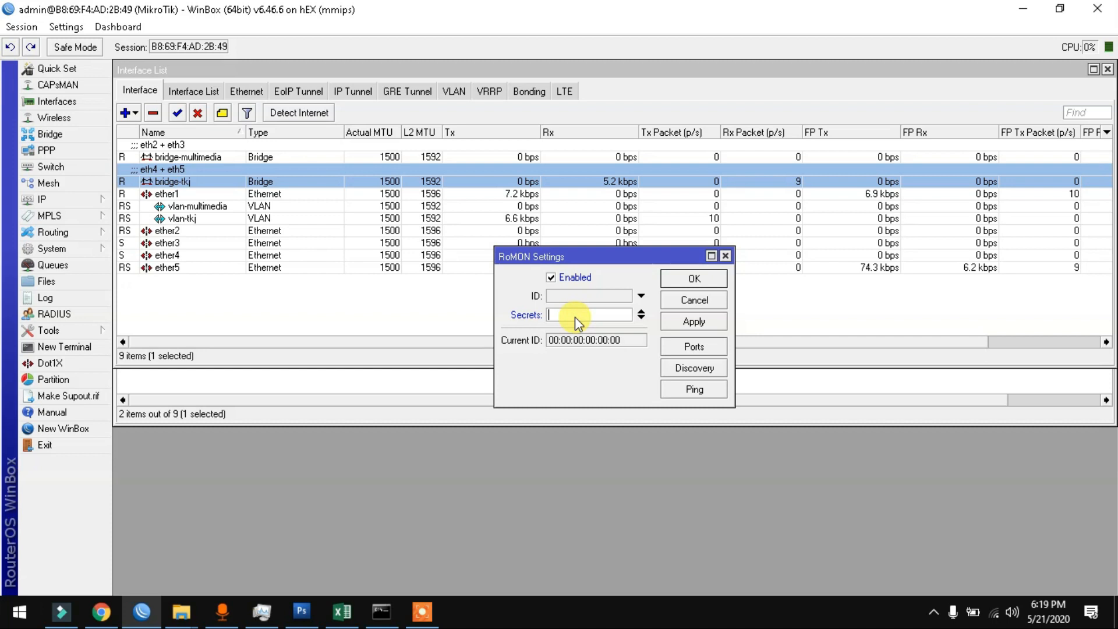
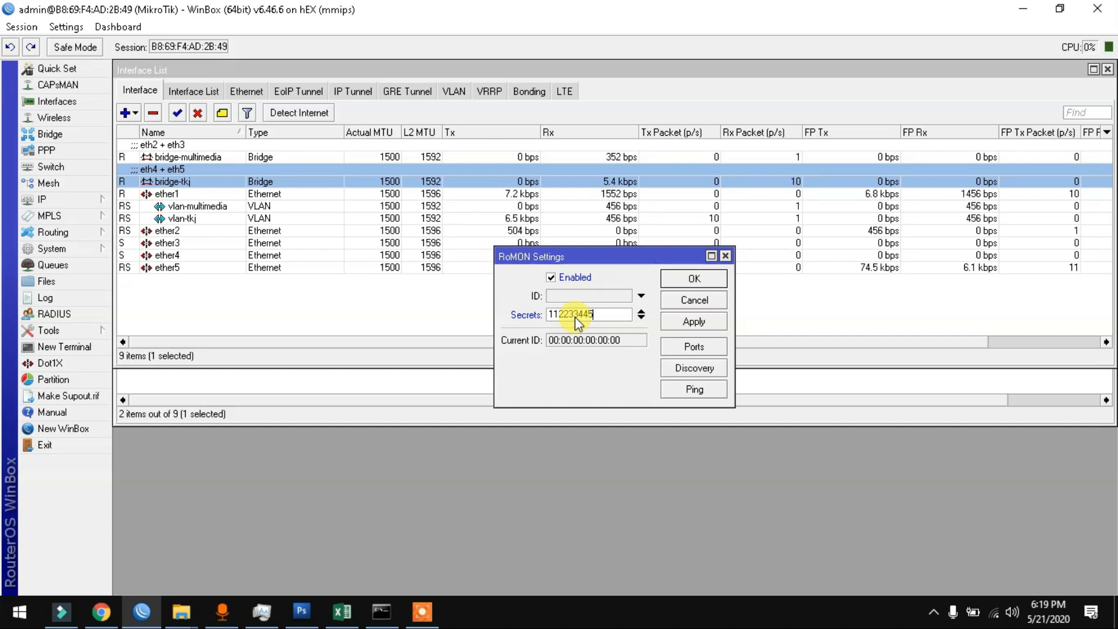
{"action": "left_click", "coordinate": [693, 321]}
{"action": "left_click", "coordinate": [690, 280]}
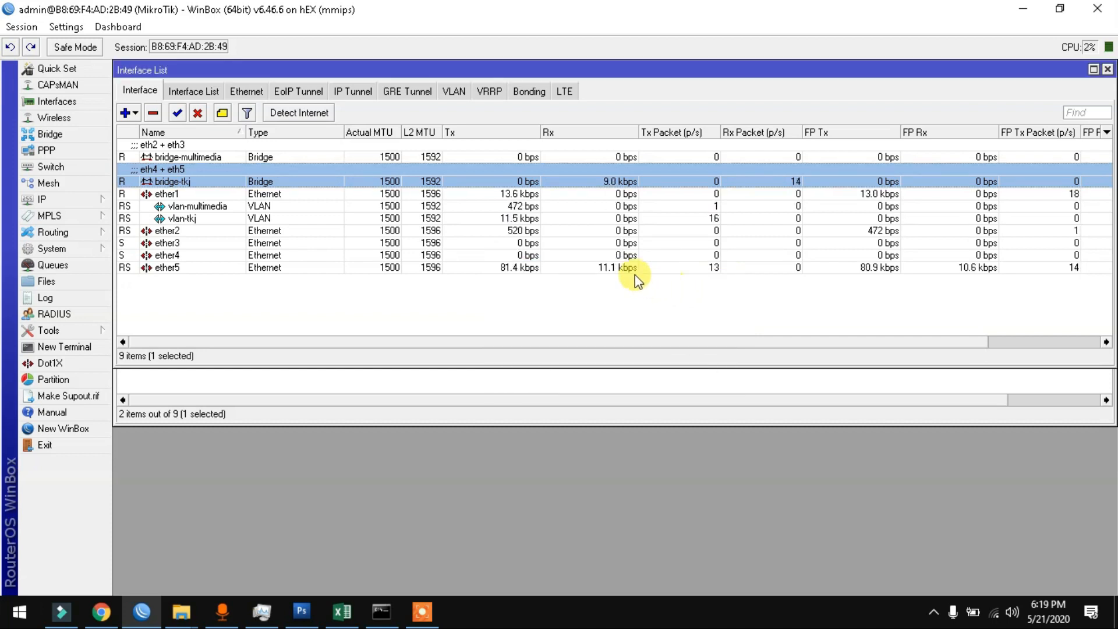
Step: Rename the router identity to 'r2 - distribusi'
{"action": "left_click", "coordinate": [51, 250]}
{"action": "left_click", "coordinate": [170, 290]}
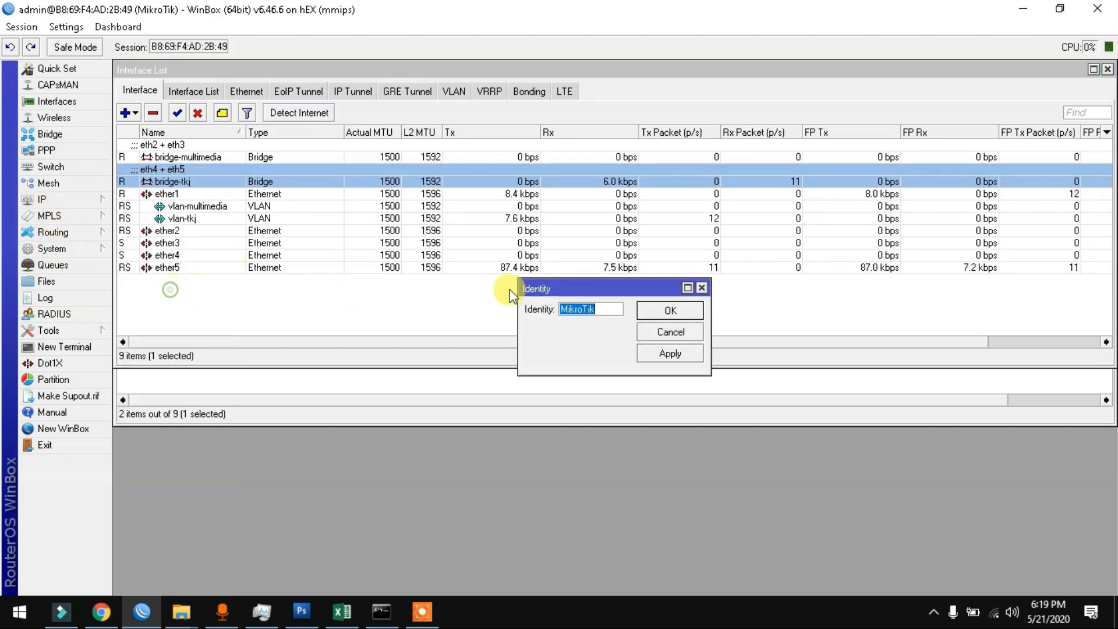
{"action": "type", "text": "r2 "}
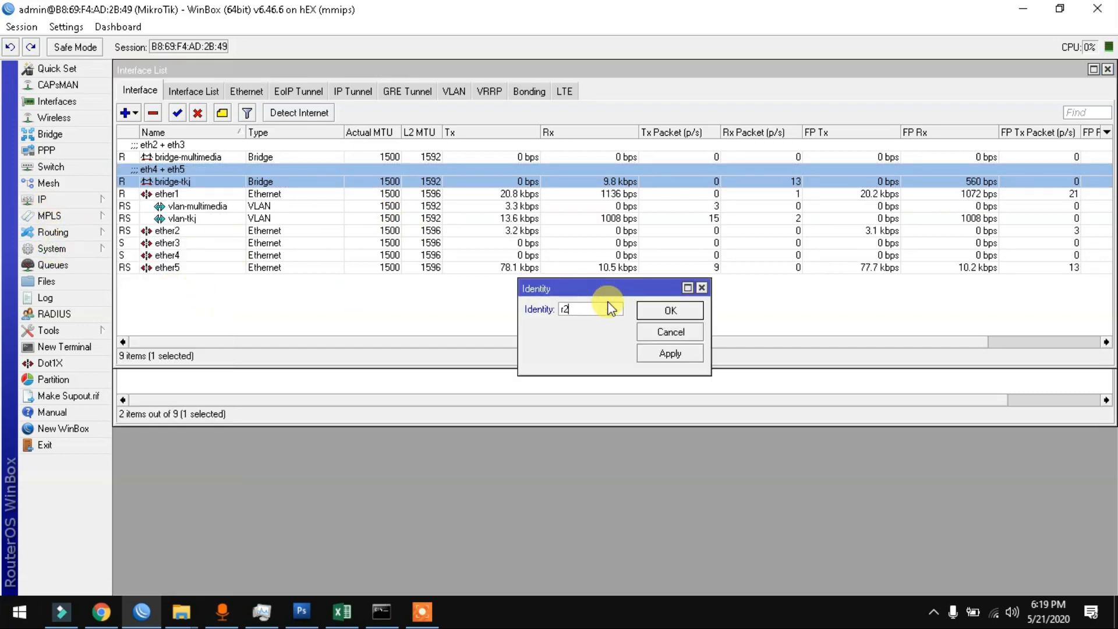
{"action": "type", "text": "-"}
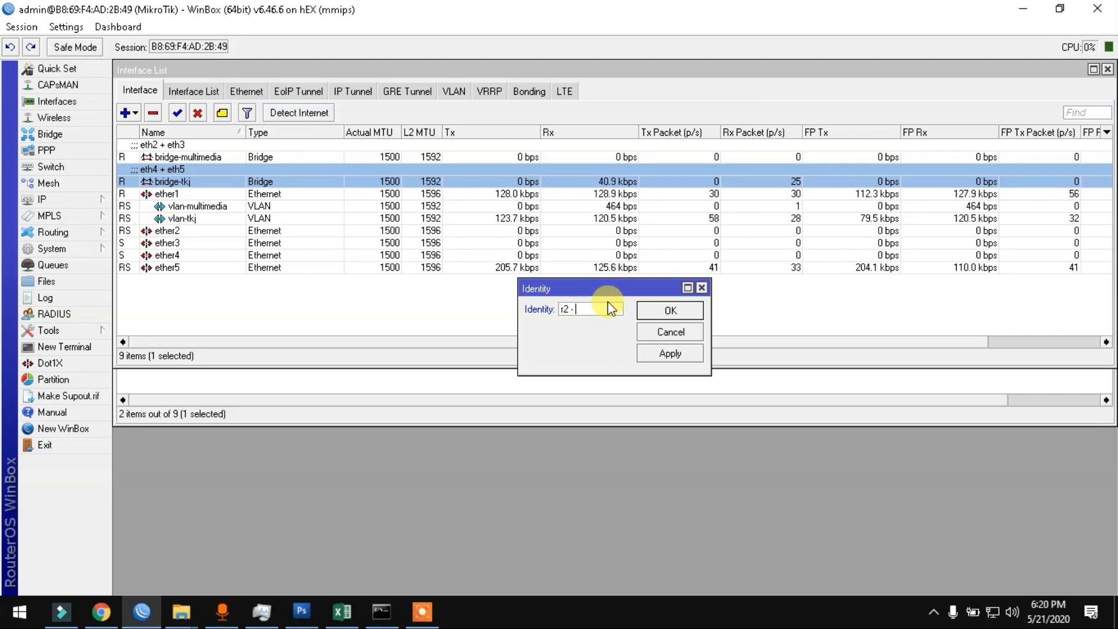
{"action": "type", "text": " di"}
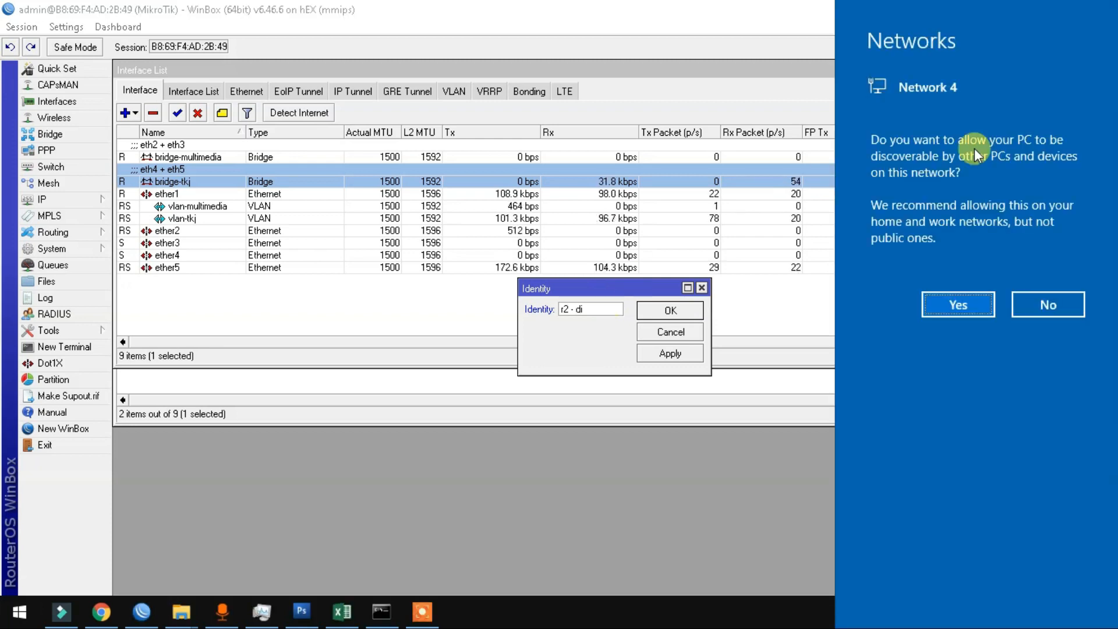
{"action": "left_click", "coordinate": [959, 302]}
{"action": "left_click", "coordinate": [607, 309]}
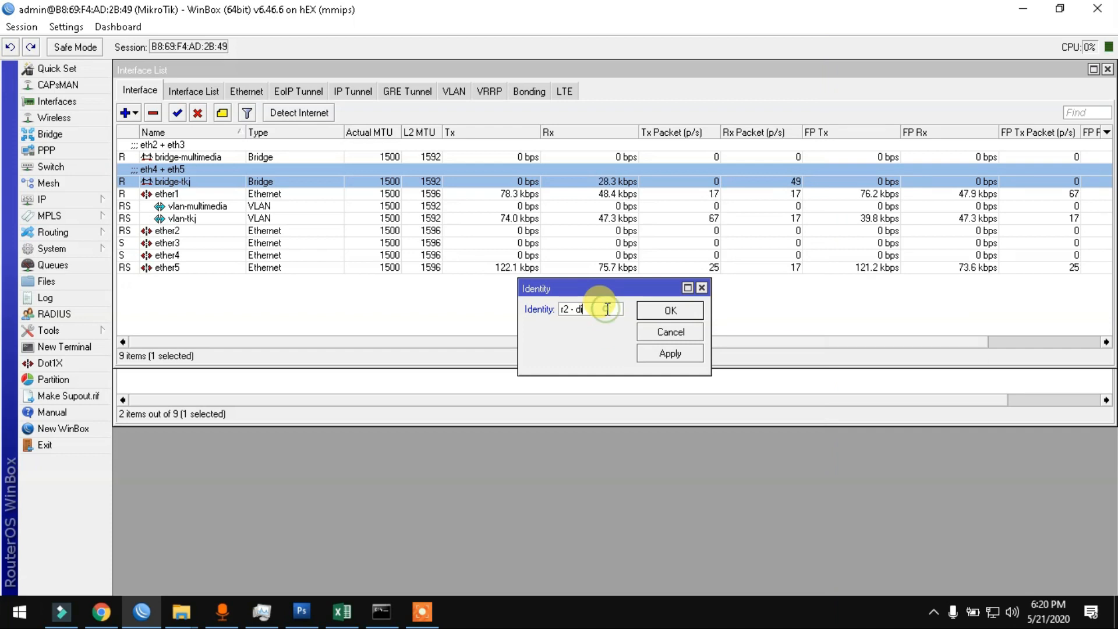
{"action": "type", "text": "stribusi"}
{"action": "key", "text": "Return"}
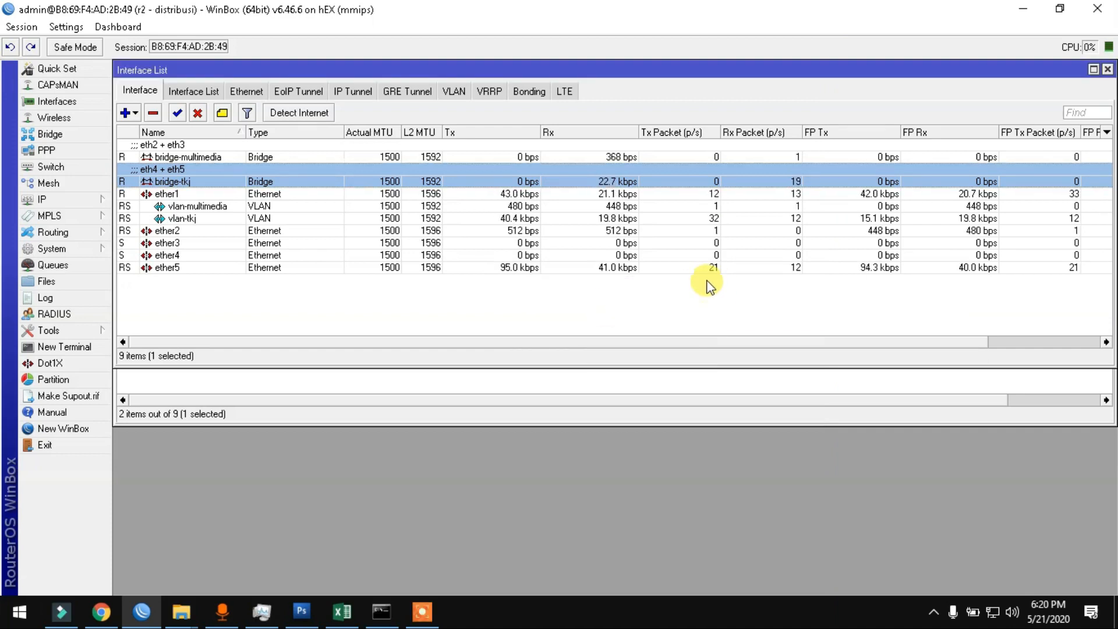
Step: Open a RoMON session to r1-management and position its window
{"action": "left_click", "coordinate": [33, 434]}
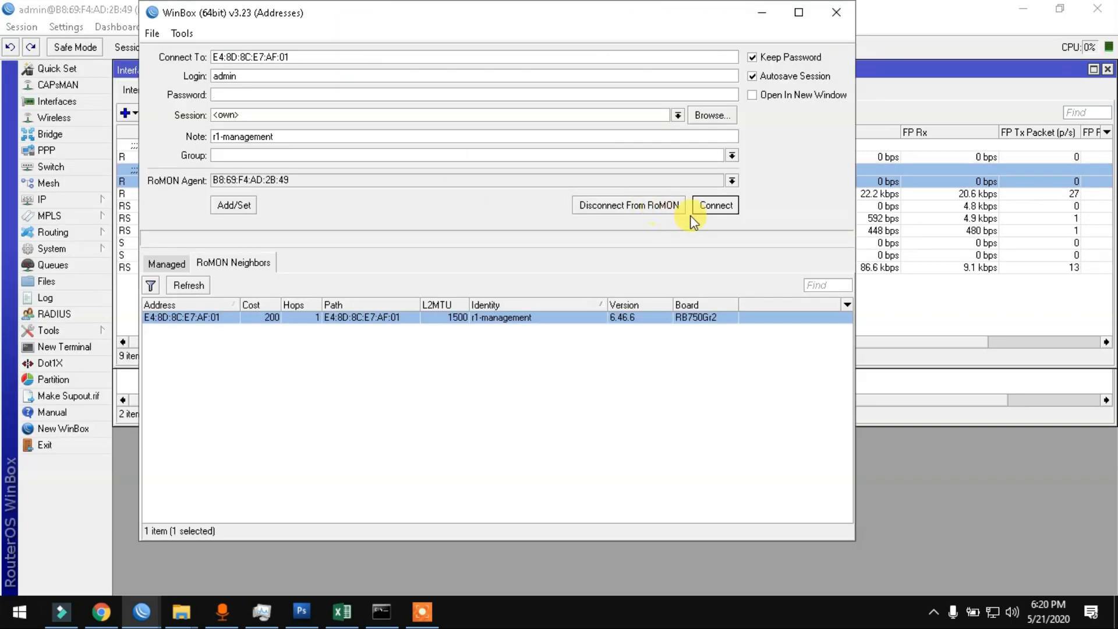
{"action": "left_click", "coordinate": [706, 209]}
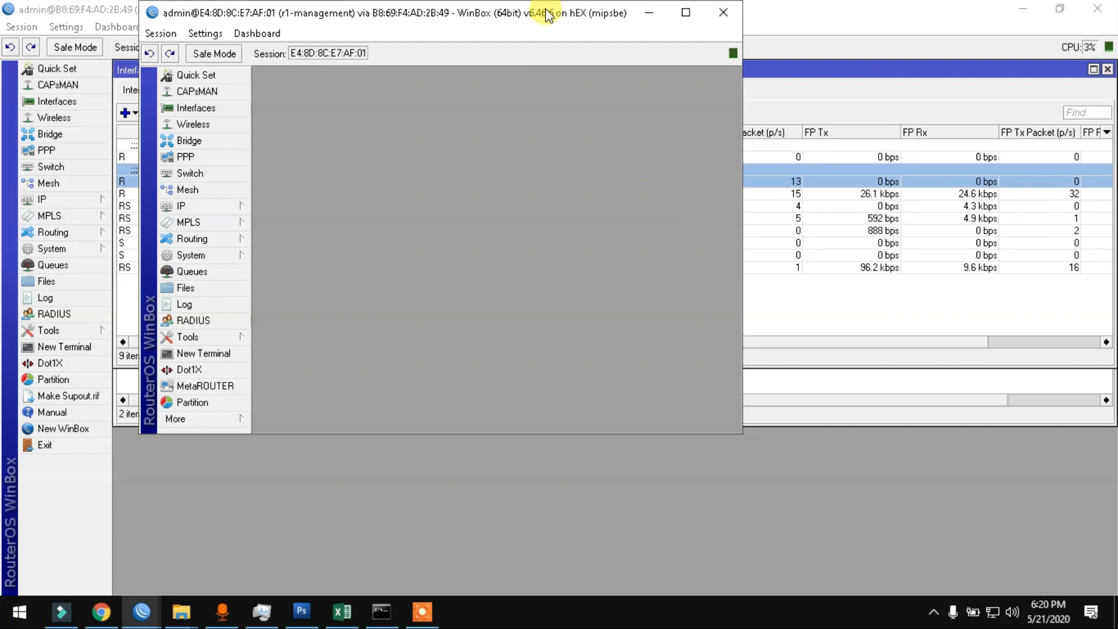
{"action": "left_click_drag", "start_coordinate": [545, 18], "coordinate": [674, 12]}
{"action": "left_click_drag", "start_coordinate": [877, 146], "coordinate": [1019, 142]}
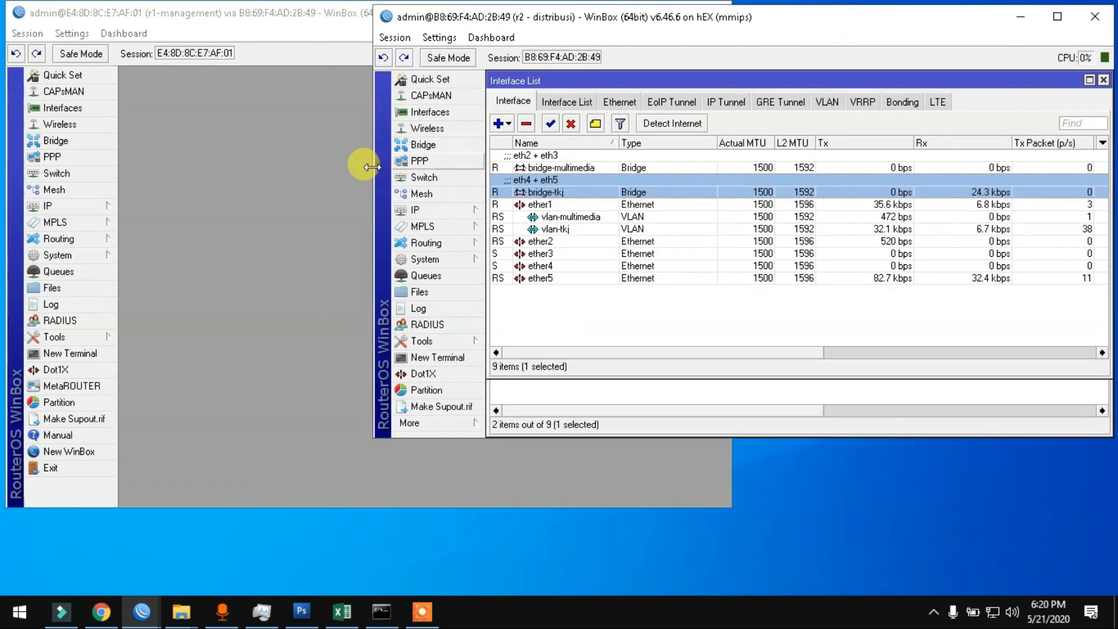
{"action": "left_click_drag", "start_coordinate": [373, 163], "coordinate": [534, 164]}
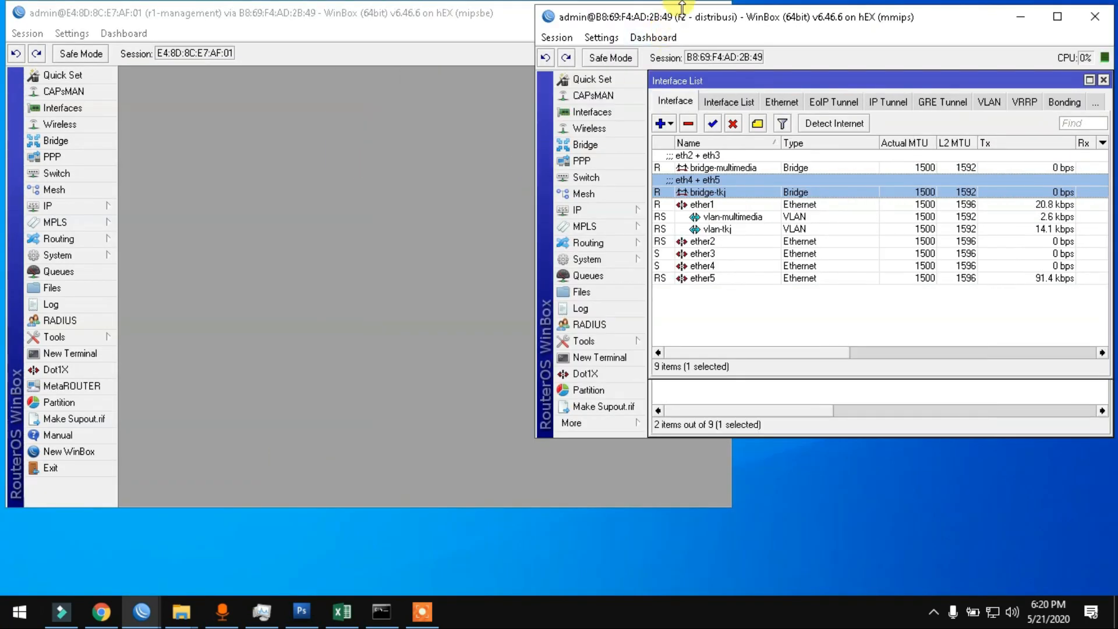
{"action": "left_click_drag", "start_coordinate": [696, 20], "coordinate": [697, 16]}
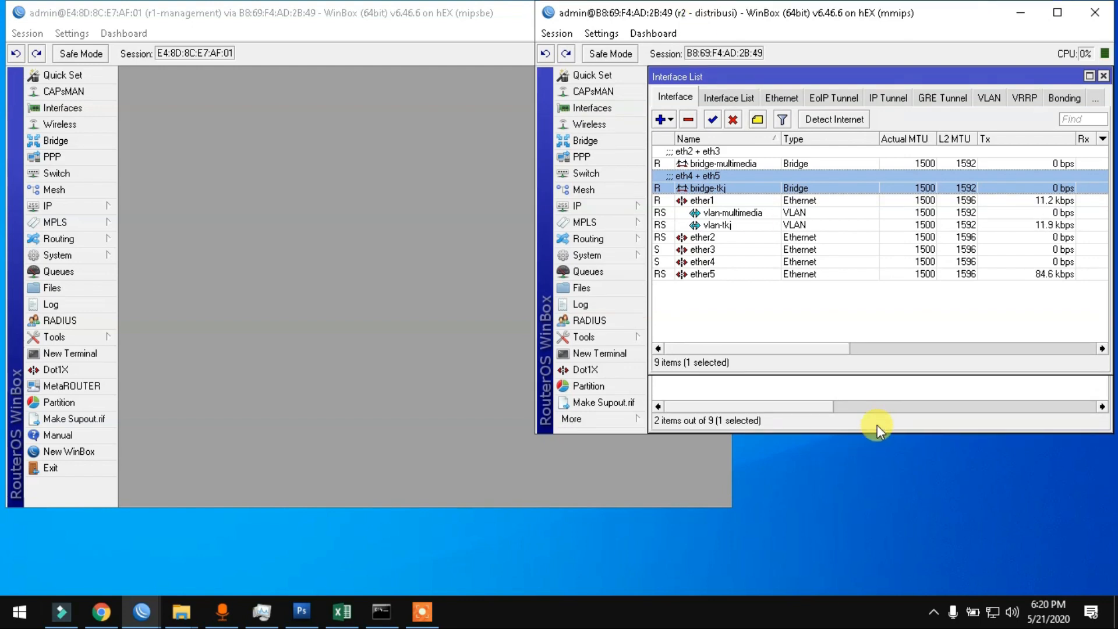
Step: Resize the r1-management and r2 - distribusi windows to sit side by side
{"action": "left_click", "coordinate": [877, 424]}
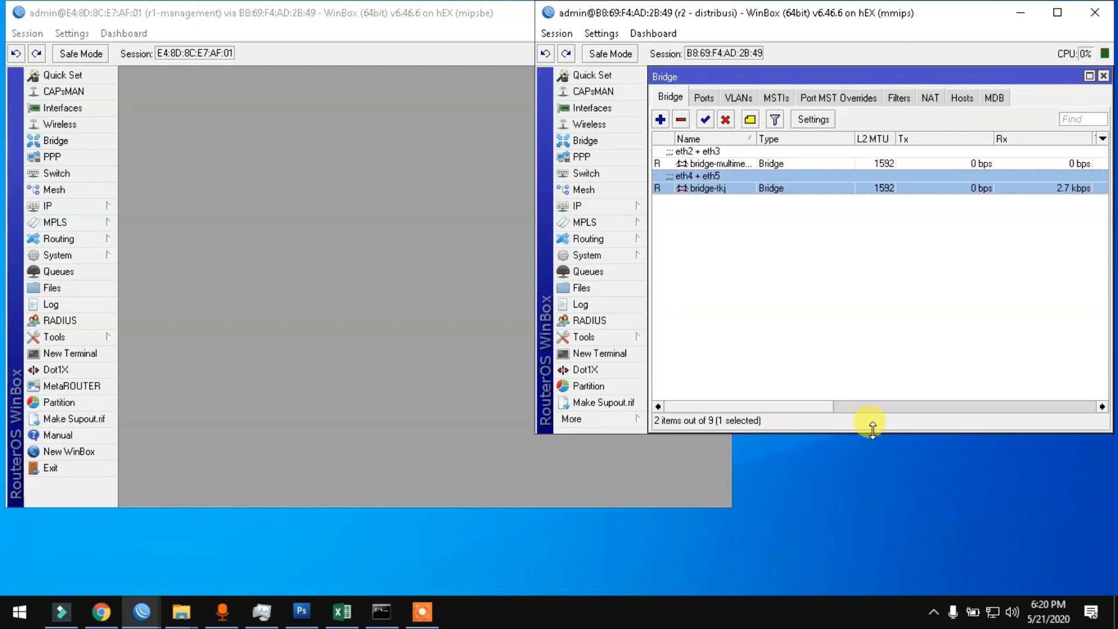
{"action": "left_click", "coordinate": [1057, 12]}
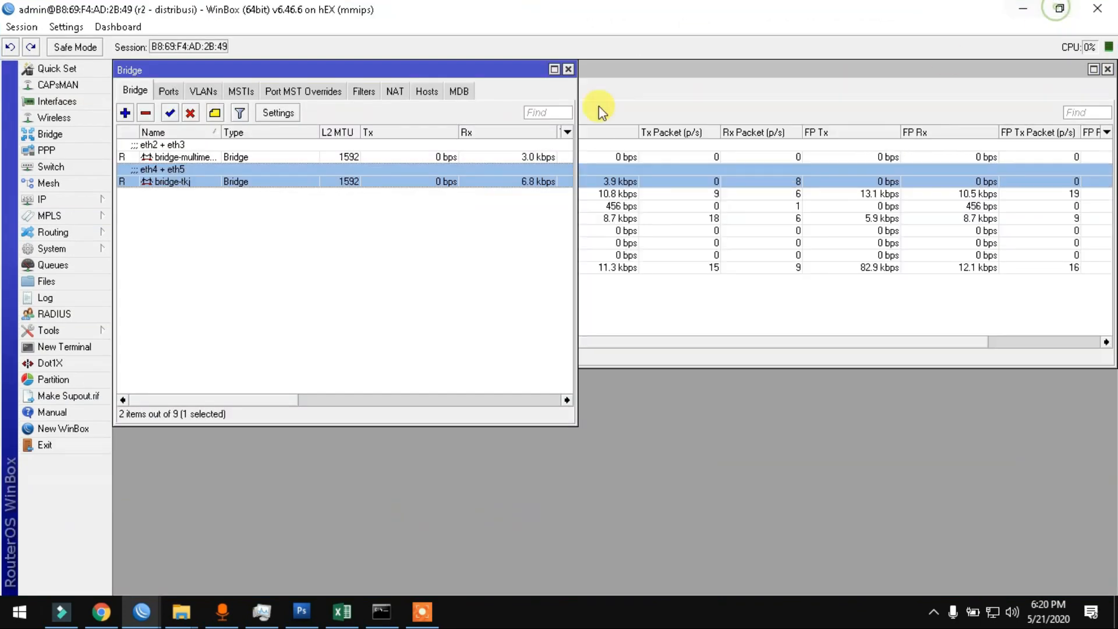
{"action": "double_click", "coordinate": [433, 8]}
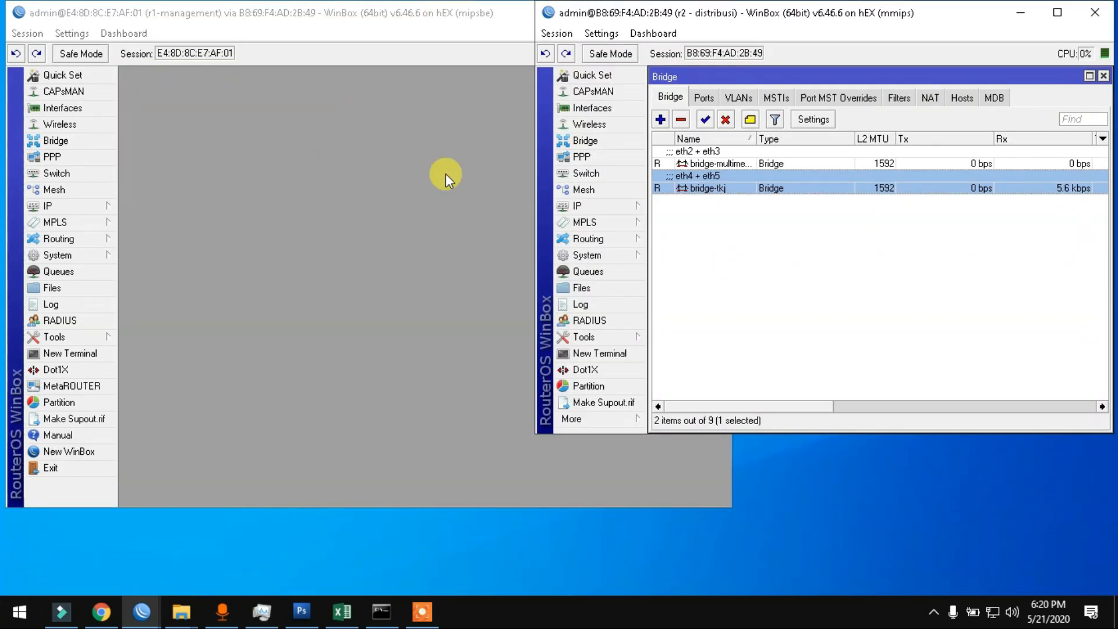
{"action": "left_click_drag", "start_coordinate": [1036, 434], "coordinate": [1028, 591]}
{"action": "left_click", "coordinate": [364, 375]}
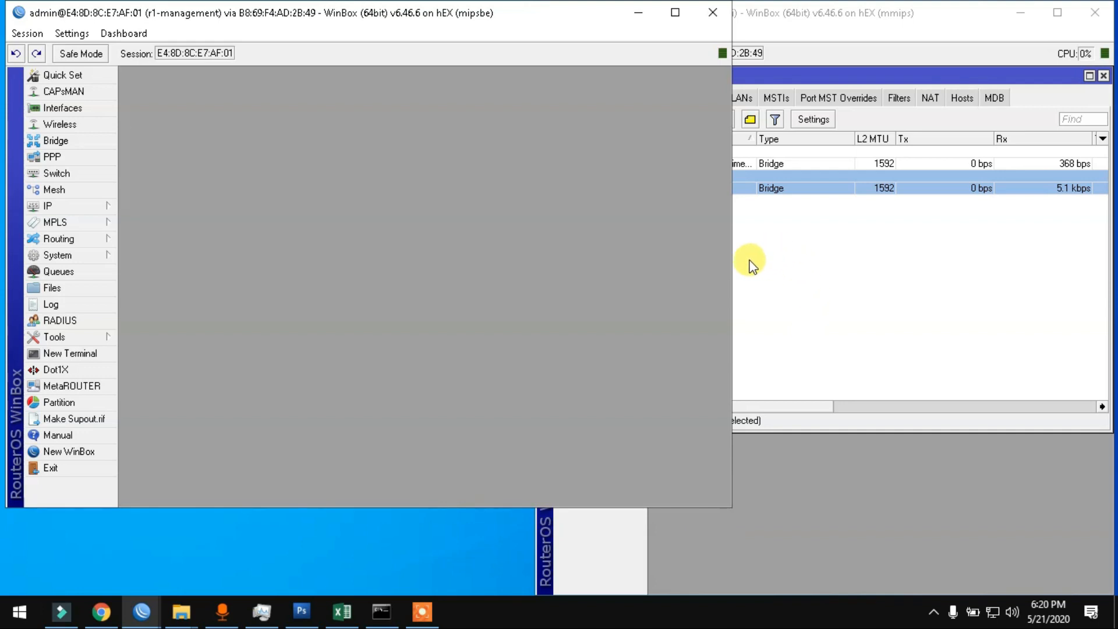
{"action": "left_click_drag", "start_coordinate": [731, 259], "coordinate": [557, 259]}
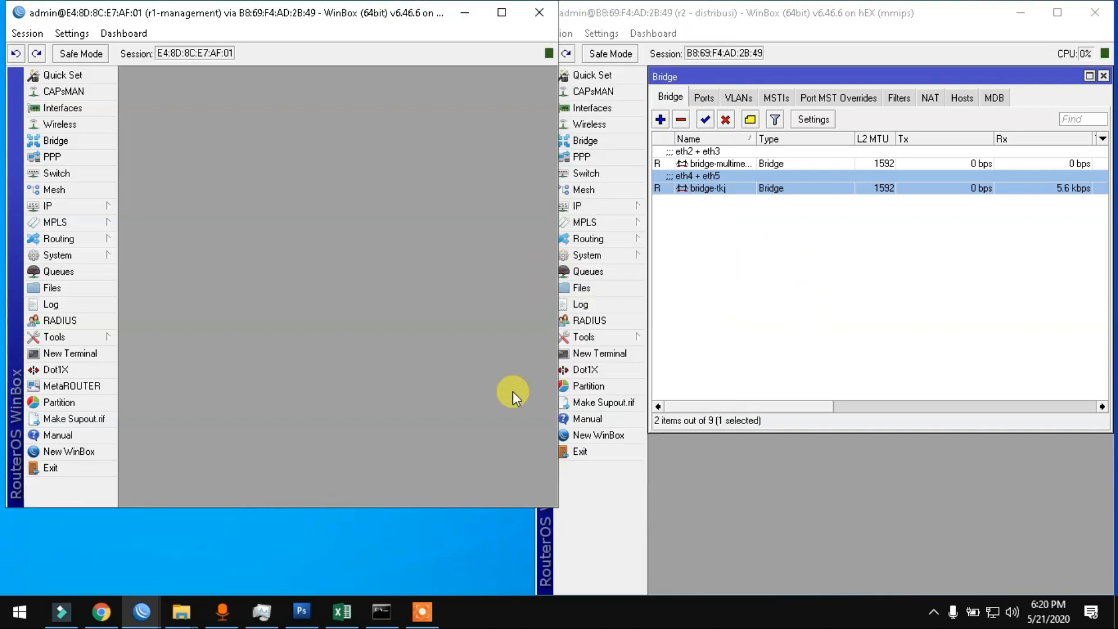
{"action": "left_click_drag", "start_coordinate": [454, 505], "coordinate": [451, 592]}
{"action": "left_click", "coordinate": [794, 542]}
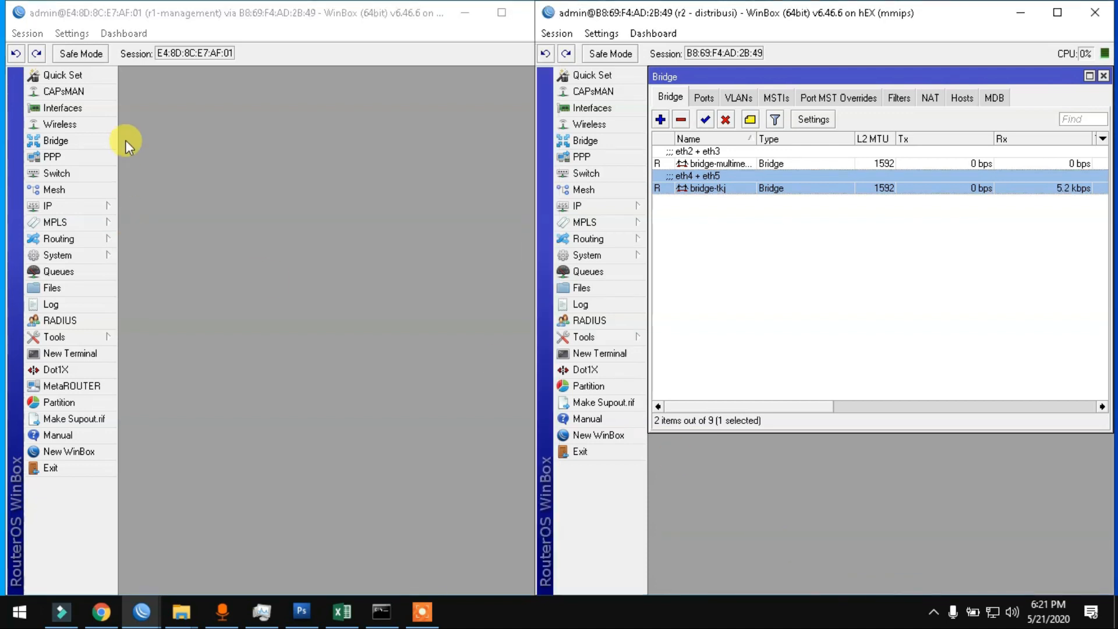
{"action": "left_click", "coordinate": [271, 125]}
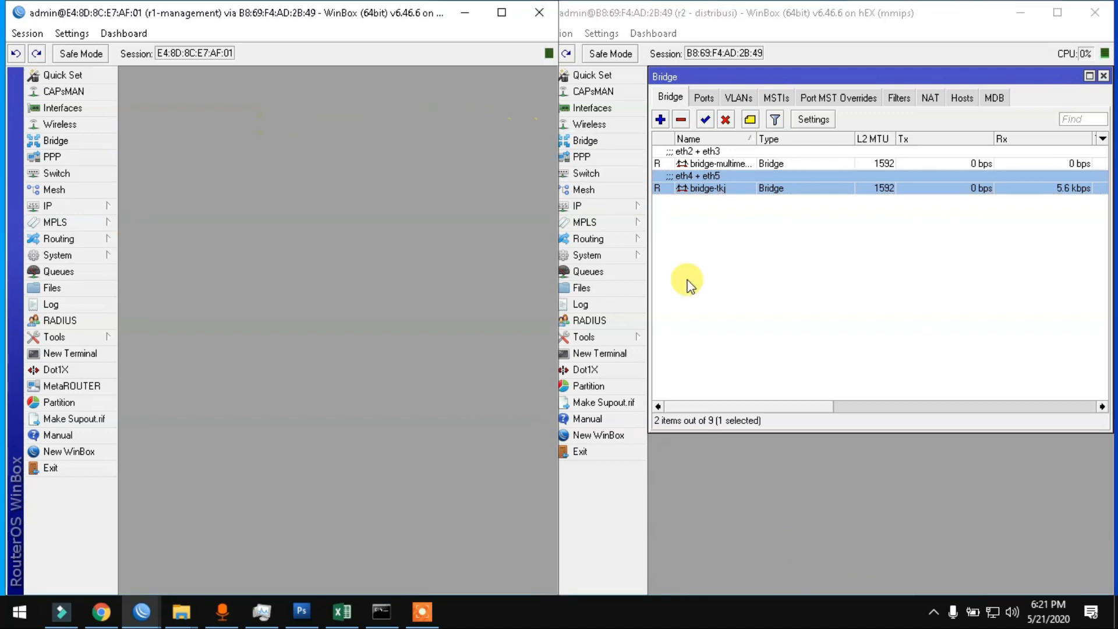
{"action": "left_click", "coordinate": [847, 14]}
{"action": "left_click_drag", "start_coordinate": [850, 16], "coordinate": [851, 16]}
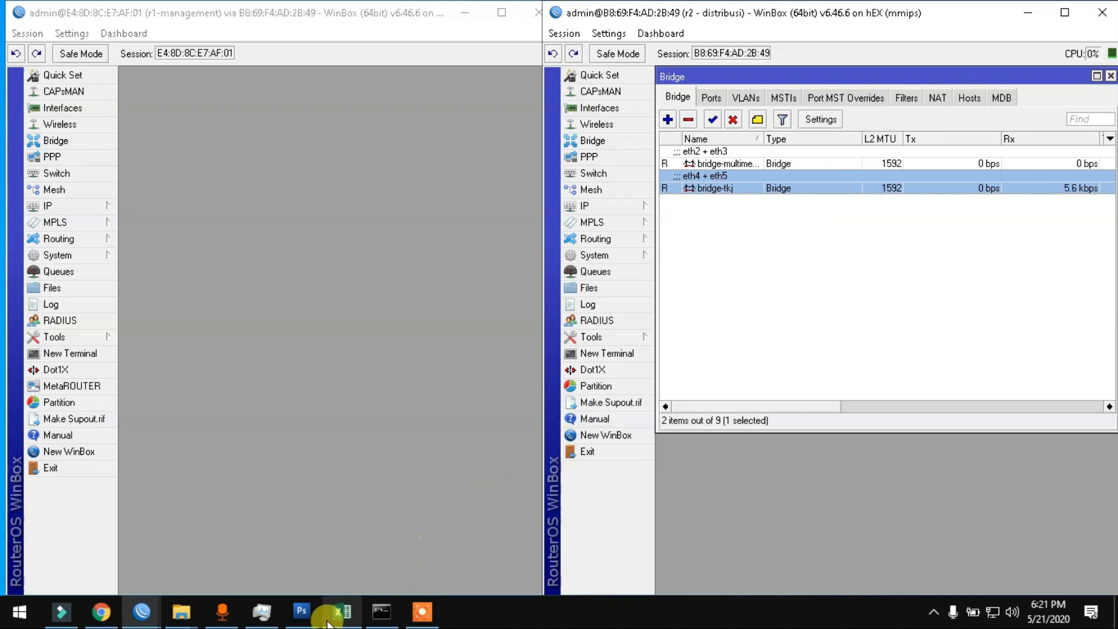
{"action": "left_click", "coordinate": [341, 612]}
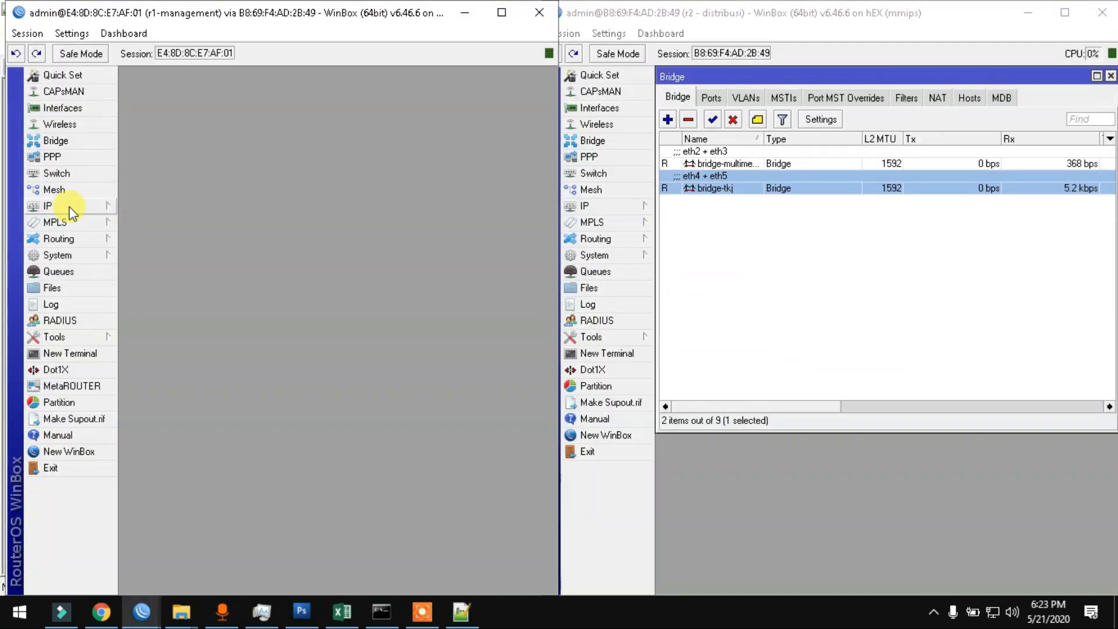
Step: Open r1's IP > Firewall window on the Raw rules tab and move it higher
{"action": "left_click", "coordinate": [64, 207]}
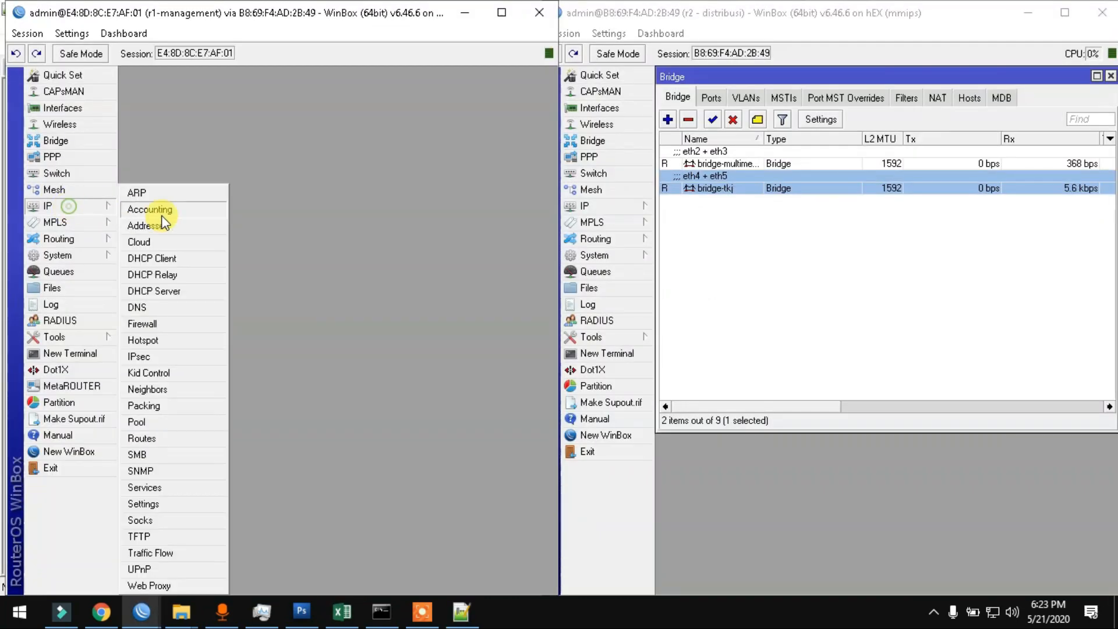
{"action": "left_click", "coordinate": [161, 324]}
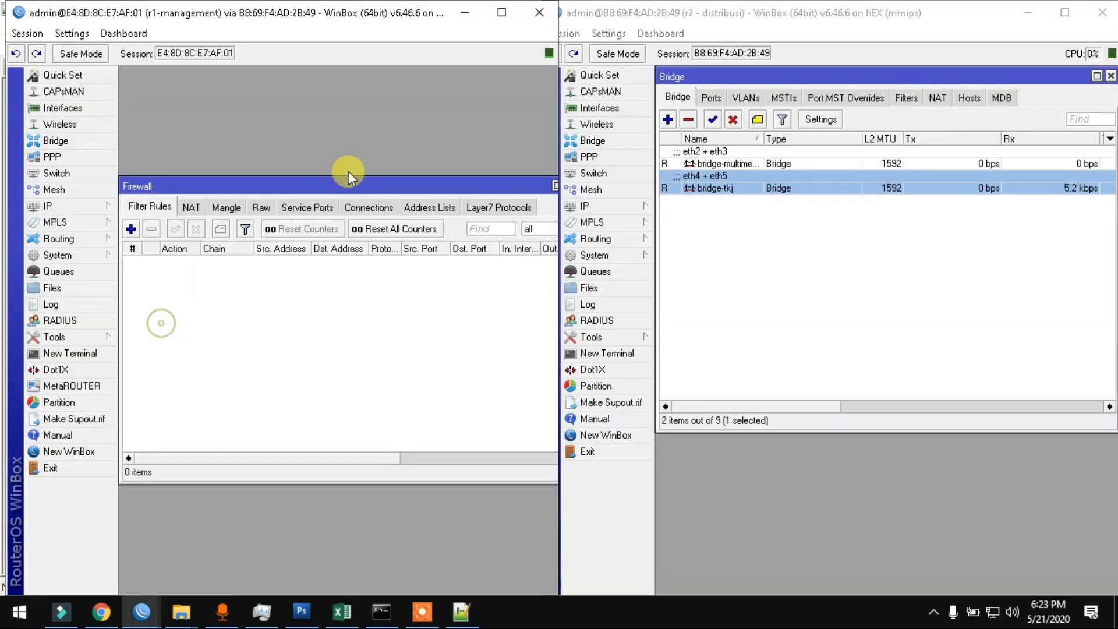
{"action": "left_click", "coordinate": [260, 208]}
{"action": "left_click_drag", "start_coordinate": [312, 184], "coordinate": [311, 112]}
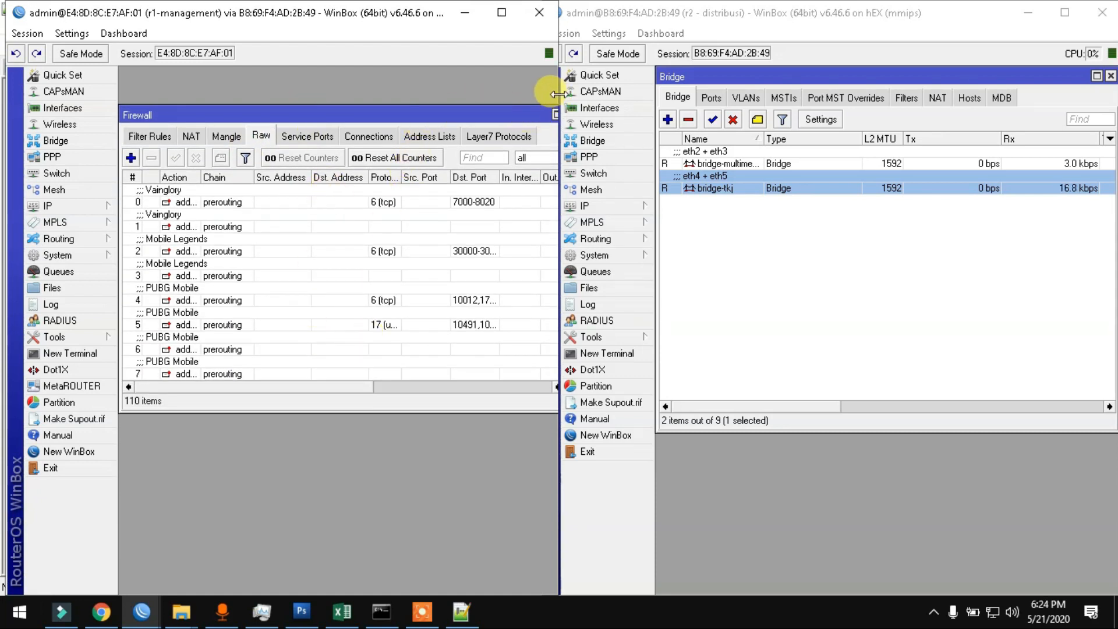
{"action": "left_click_drag", "start_coordinate": [558, 94], "coordinate": [580, 94]}
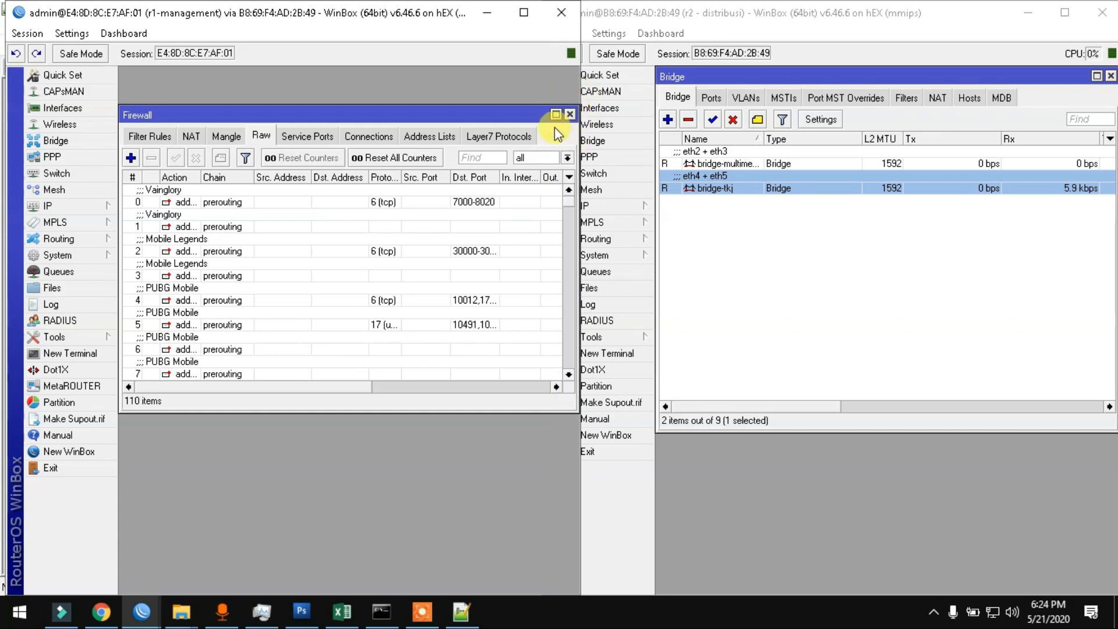
Step: Turn off Inline Comments for the Raw rule list
{"action": "left_click", "coordinate": [569, 178]}
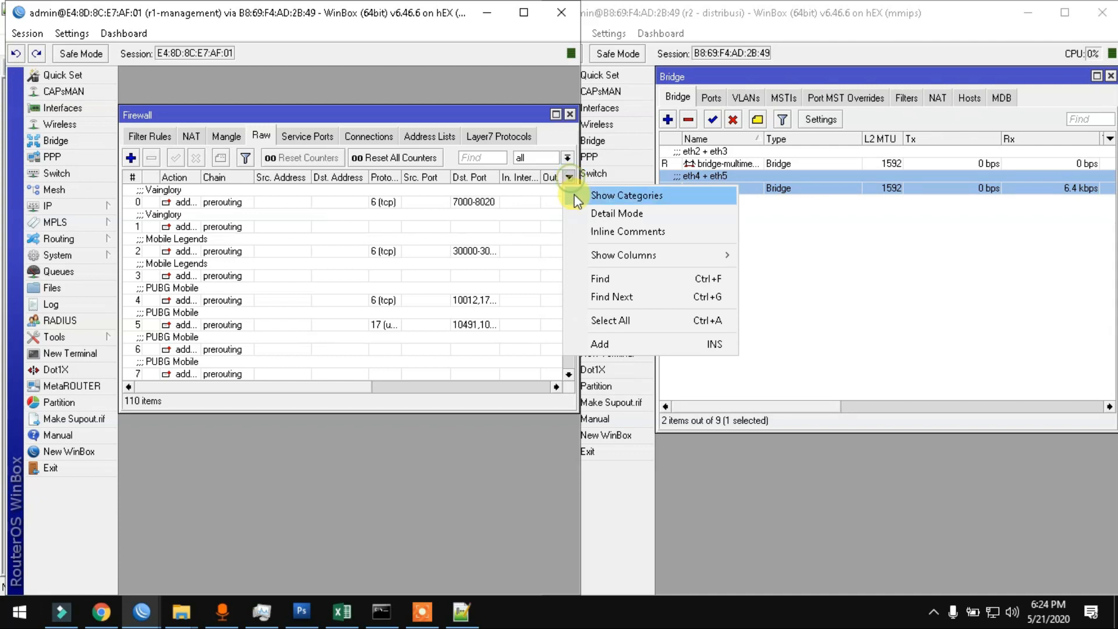
{"action": "left_click", "coordinate": [583, 232]}
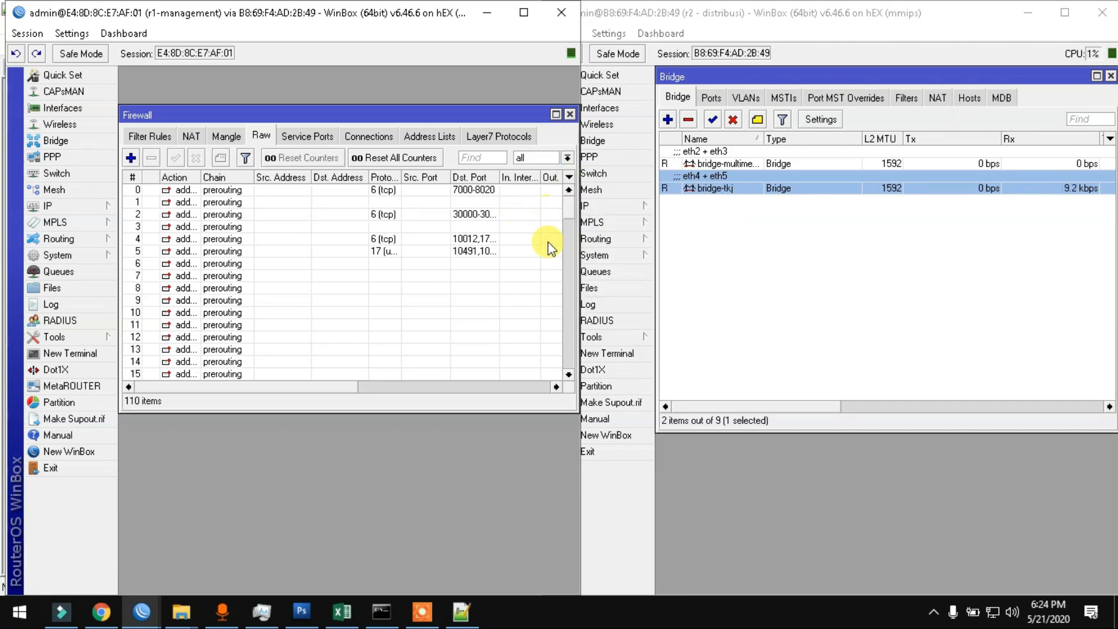
{"action": "left_click_drag", "start_coordinate": [340, 386], "coordinate": [307, 382]}
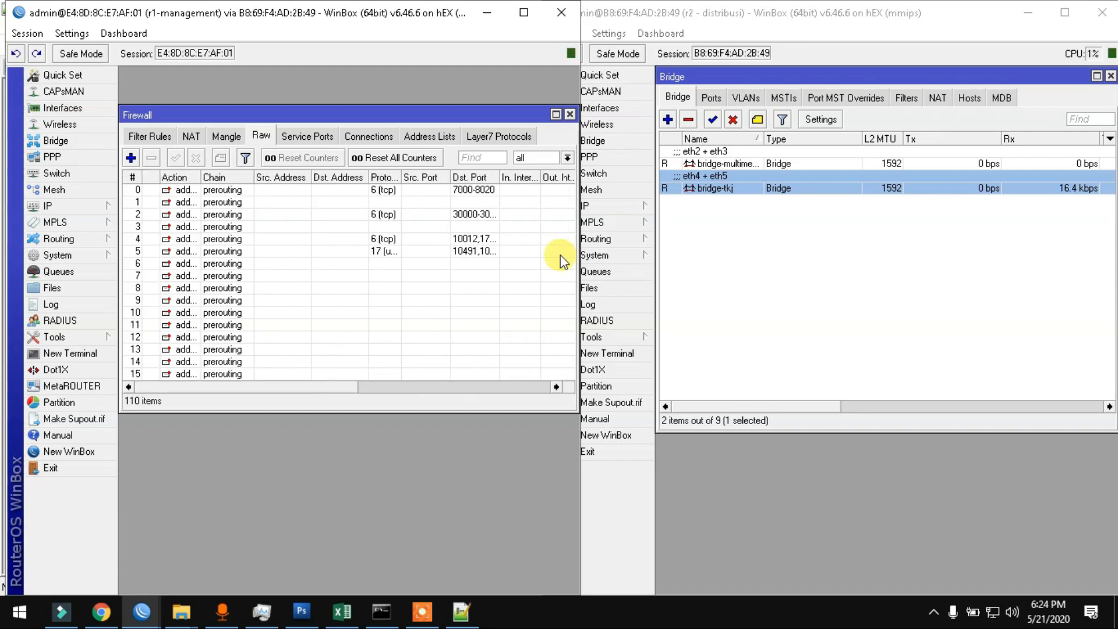
Step: Maximize the Firewall window and show its 15 address-list entries
{"action": "double_click", "coordinate": [482, 111]}
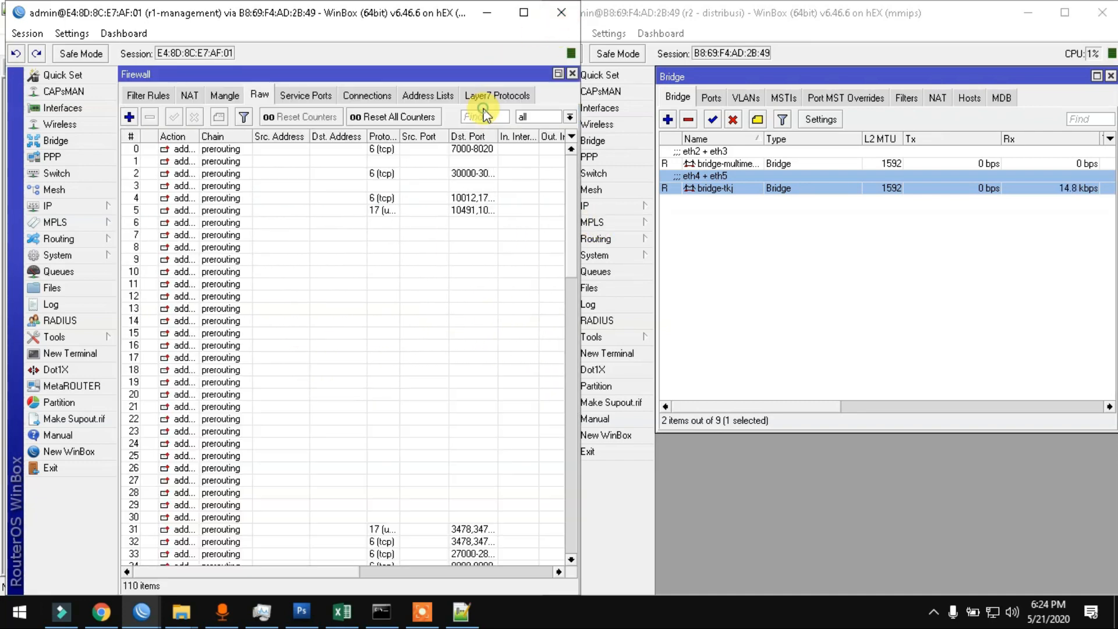
{"action": "left_click_drag", "start_coordinate": [575, 171], "coordinate": [569, 544]}
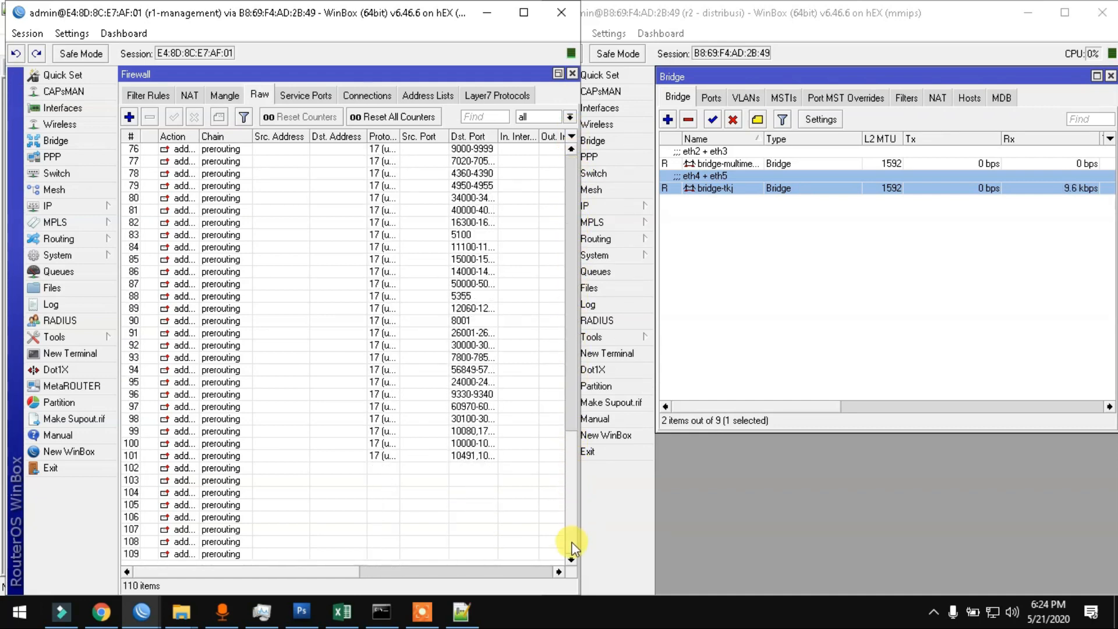
{"action": "left_click_drag", "start_coordinate": [350, 565], "coordinate": [498, 557]}
{"action": "scroll", "coordinate": [416, 231], "scroll_direction": "up", "scroll_amount": 9}
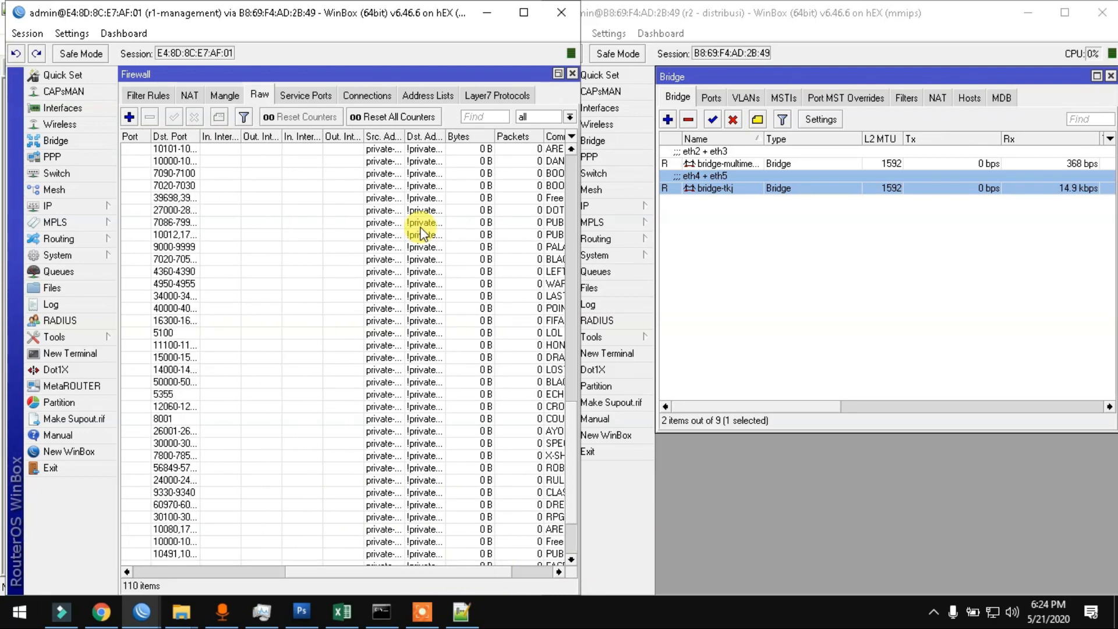
{"action": "left_click", "coordinate": [427, 95]}
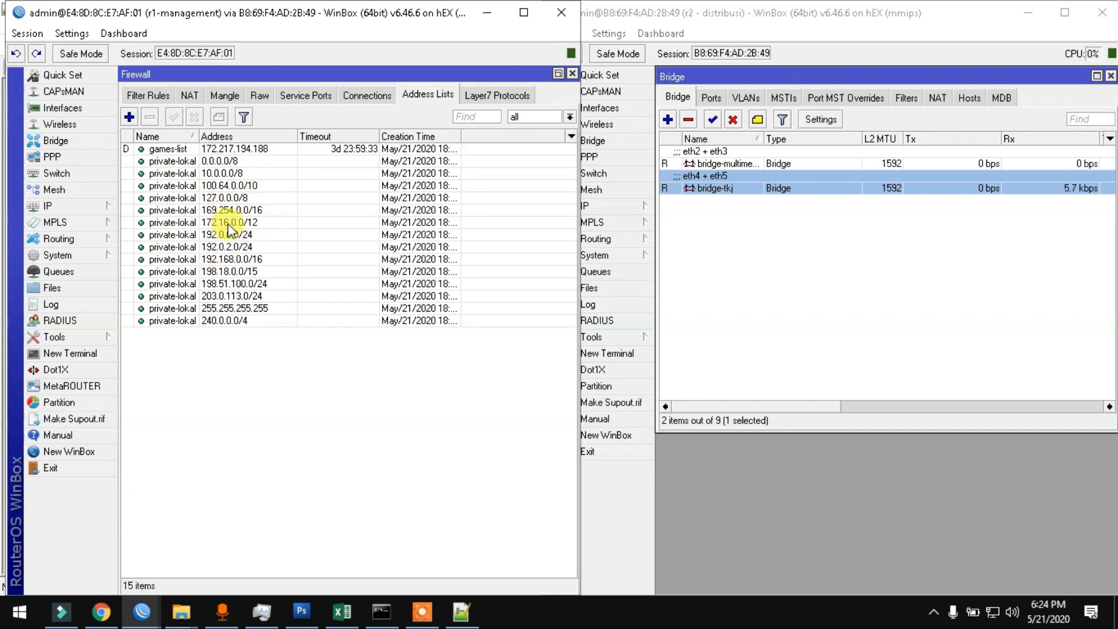
Step: Check the Layer7 Protocols definitions, then return to the Raw rules
{"action": "left_click", "coordinate": [491, 93]}
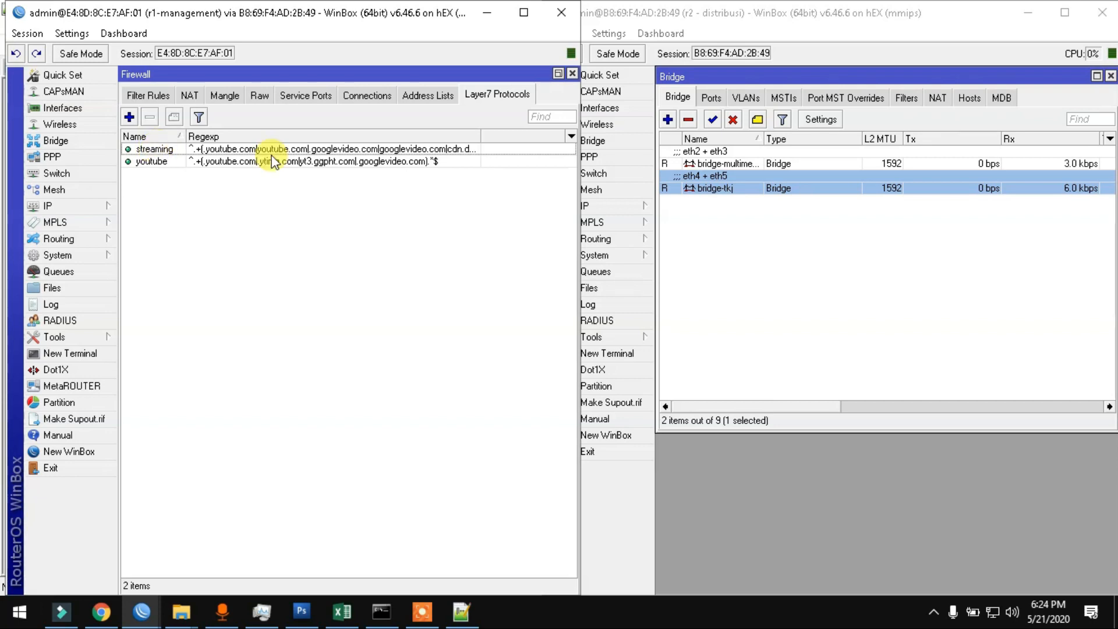
{"action": "left_click", "coordinate": [255, 96]}
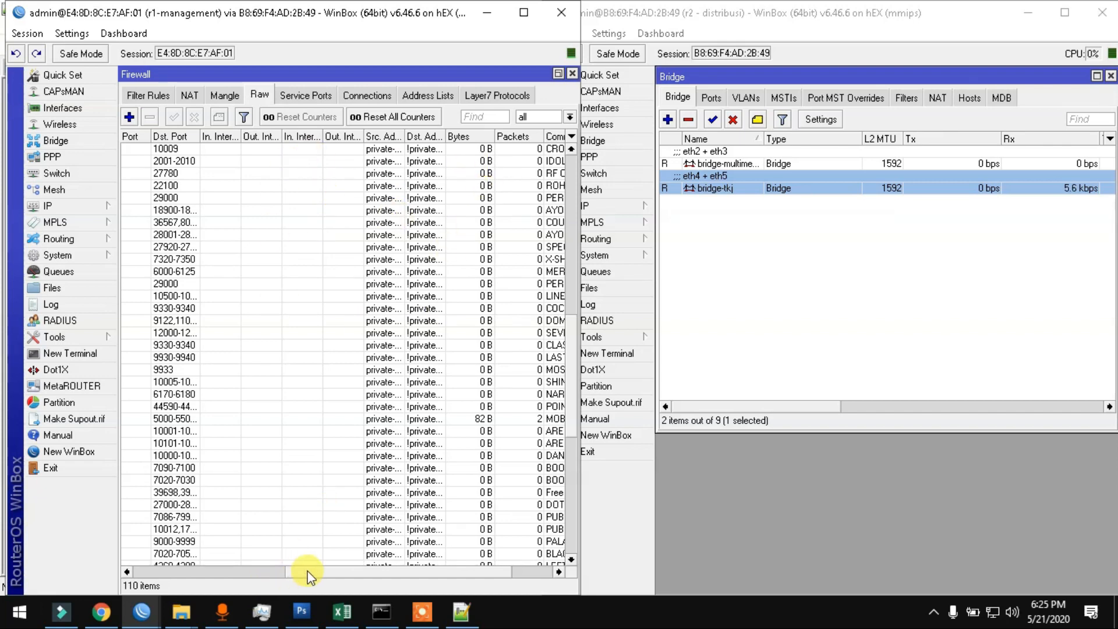
{"action": "left_click_drag", "start_coordinate": [307, 574], "coordinate": [400, 564]}
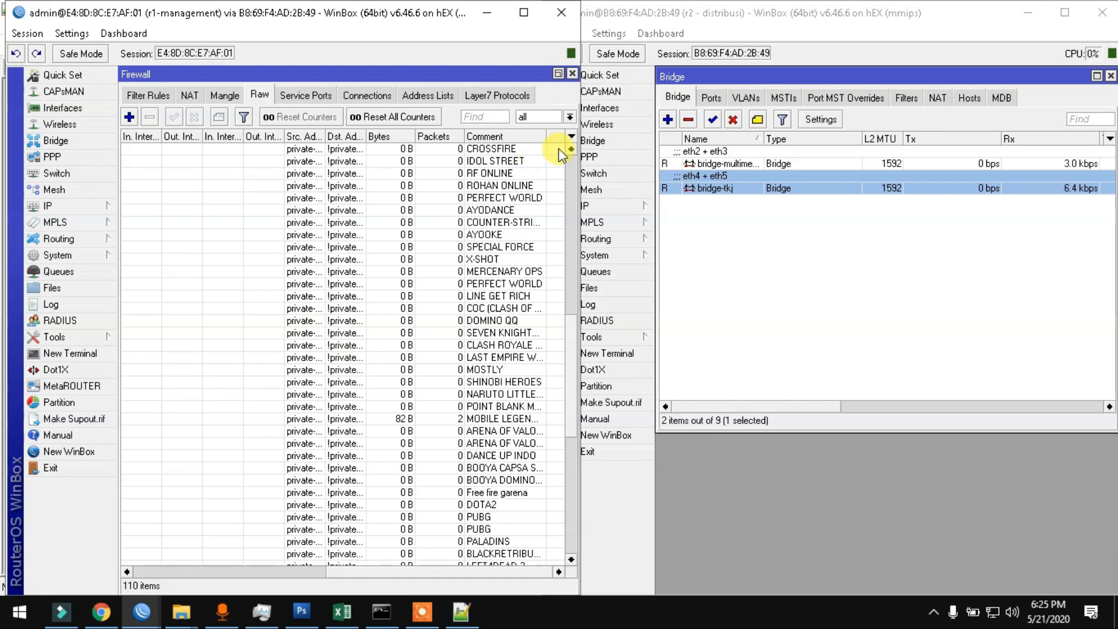
Step: Enable the Address List column in the Raw rules list via Show Columns
{"action": "left_click", "coordinate": [571, 136]}
{"action": "left_click", "coordinate": [585, 214]}
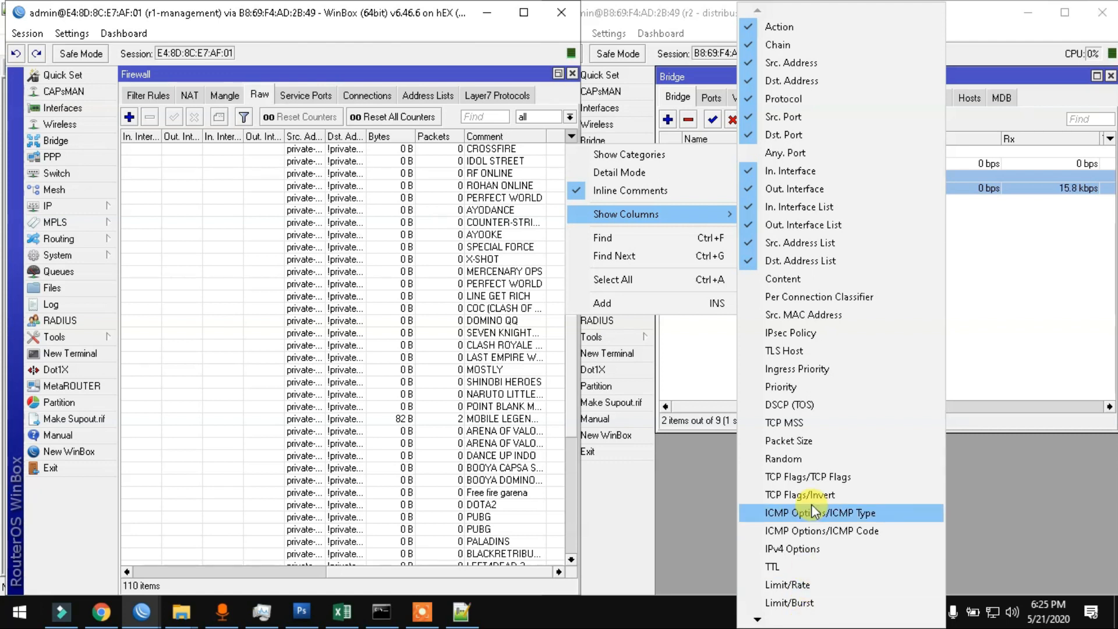
{"action": "left_click", "coordinate": [806, 616]}
{"action": "left_click", "coordinate": [807, 615]}
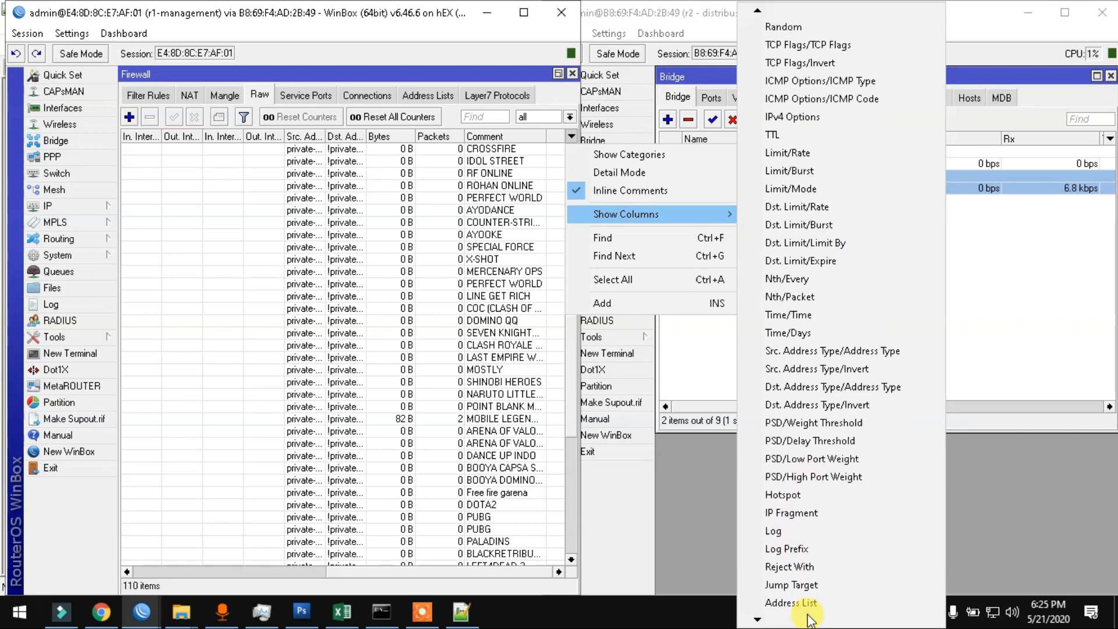
{"action": "left_click", "coordinate": [811, 582]}
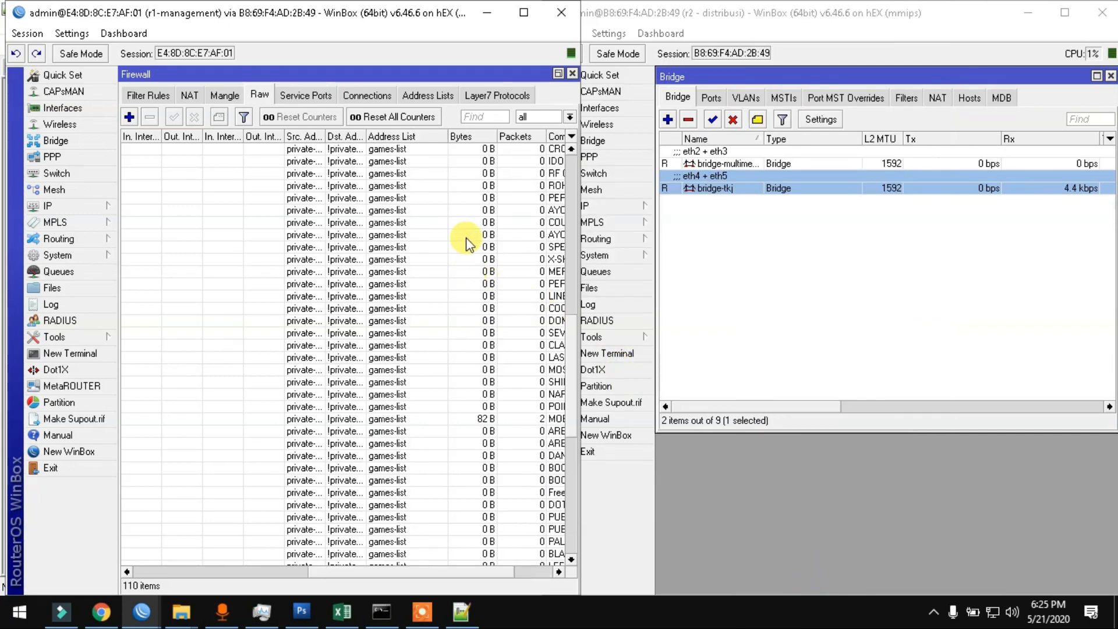
{"action": "left_click", "coordinate": [509, 572]}
{"action": "left_click", "coordinate": [508, 571]}
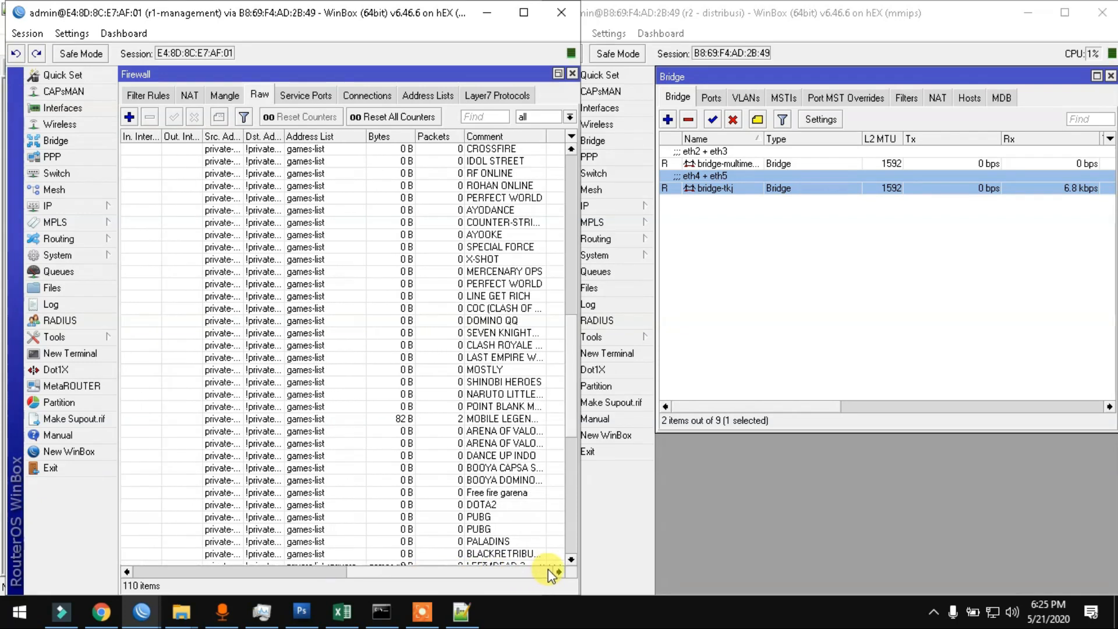
{"action": "left_click_drag", "start_coordinate": [568, 332], "coordinate": [568, 505]}
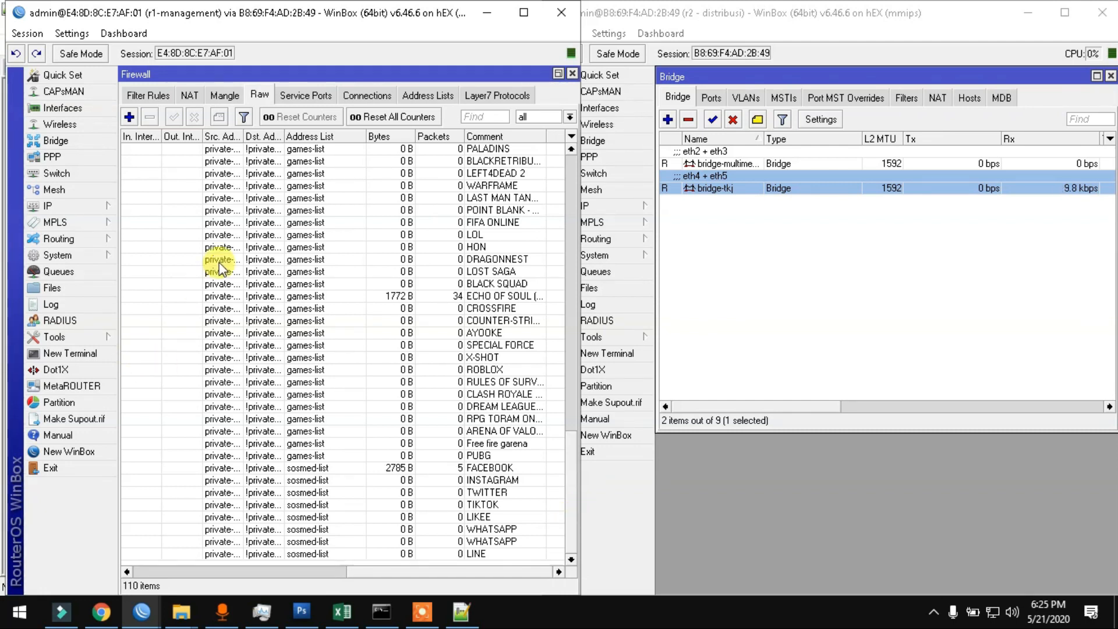
Step: Start the IP > Hotspot Setup wizard and choose the vlan-multimedia interface
{"action": "left_click", "coordinate": [87, 206]}
{"action": "left_click", "coordinate": [143, 339]}
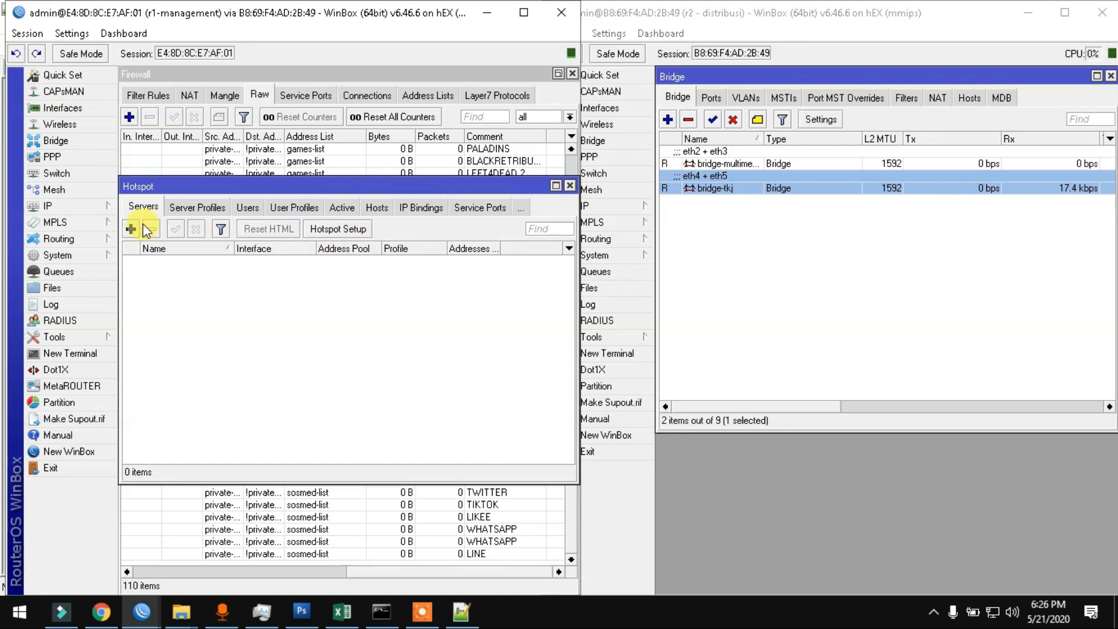
{"action": "left_click", "coordinate": [345, 229]}
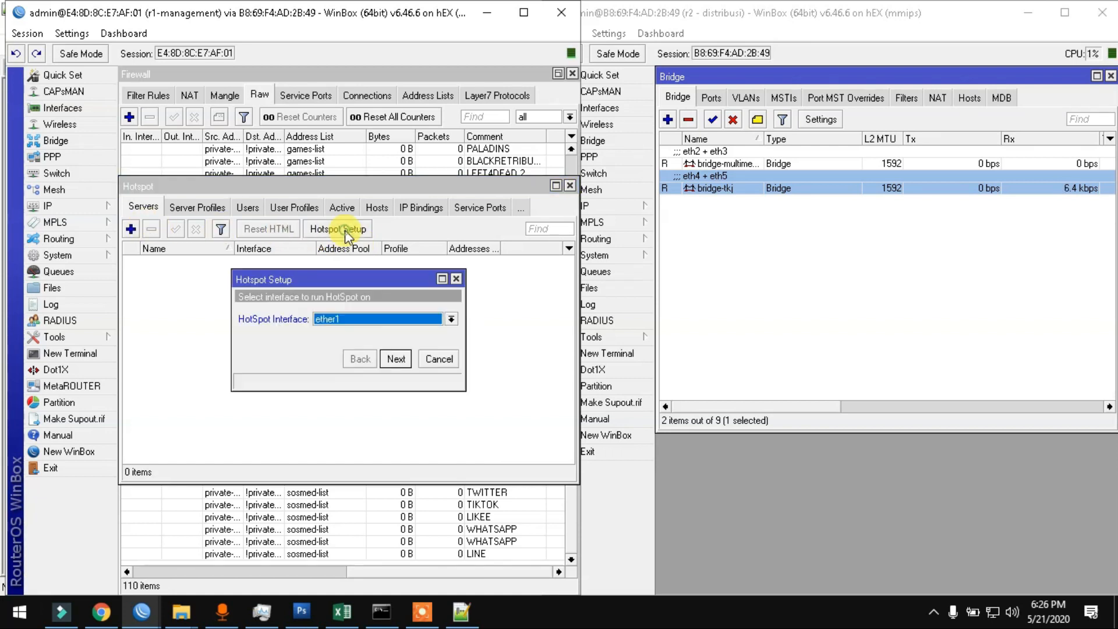
{"action": "left_click", "coordinate": [357, 320]}
{"action": "left_click", "coordinate": [298, 279]}
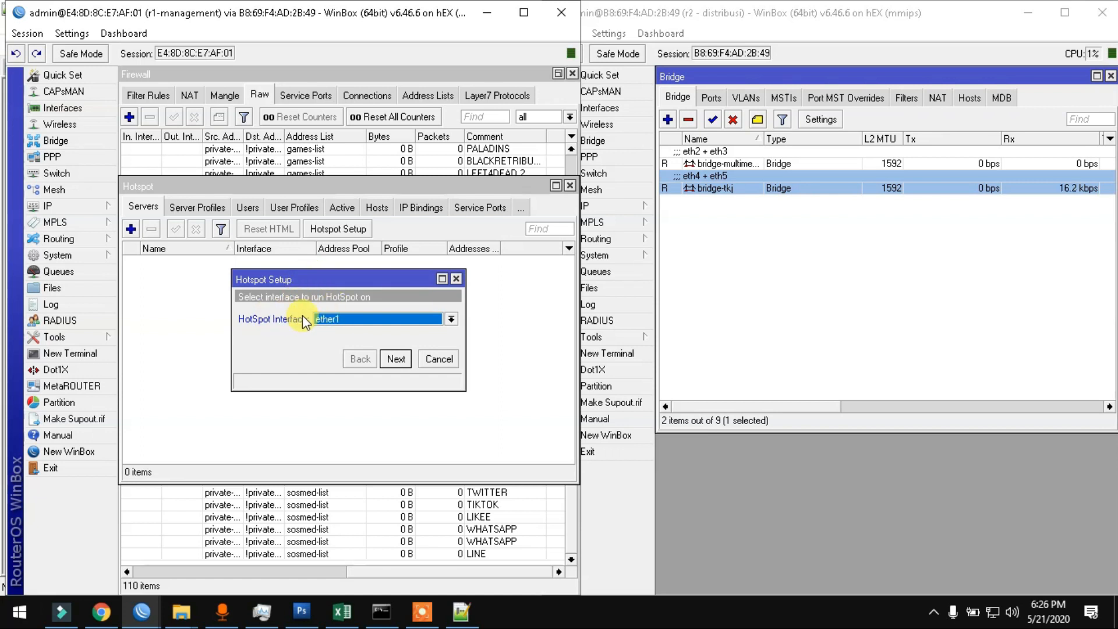
{"action": "left_click", "coordinate": [326, 319]}
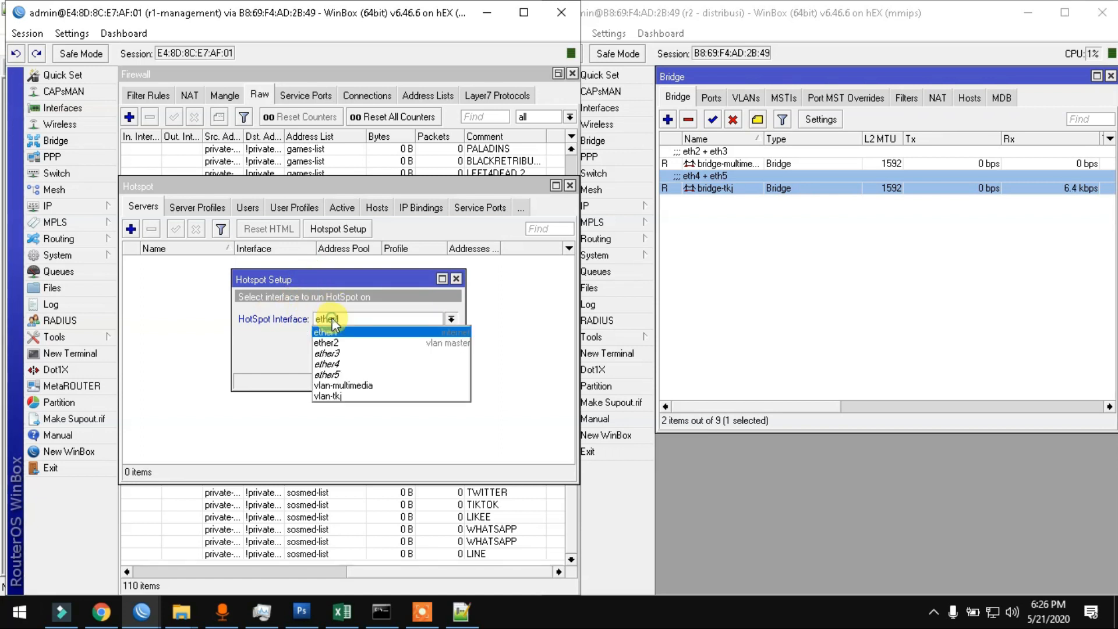
{"action": "left_click", "coordinate": [334, 385]}
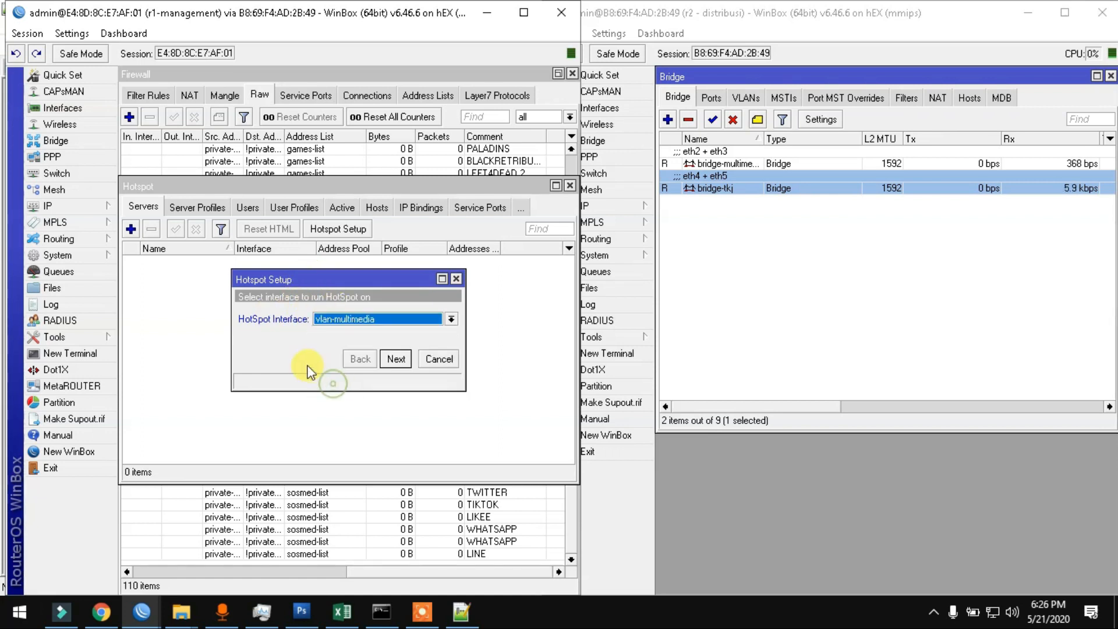
{"action": "left_click", "coordinate": [394, 359]}
Step: Accept address 172.16.0.1/24, pool 172.16.0.2-172.16.0.200, no certificate or SMTP, DNS 8.8.8.8
{"action": "left_click", "coordinate": [393, 359]}
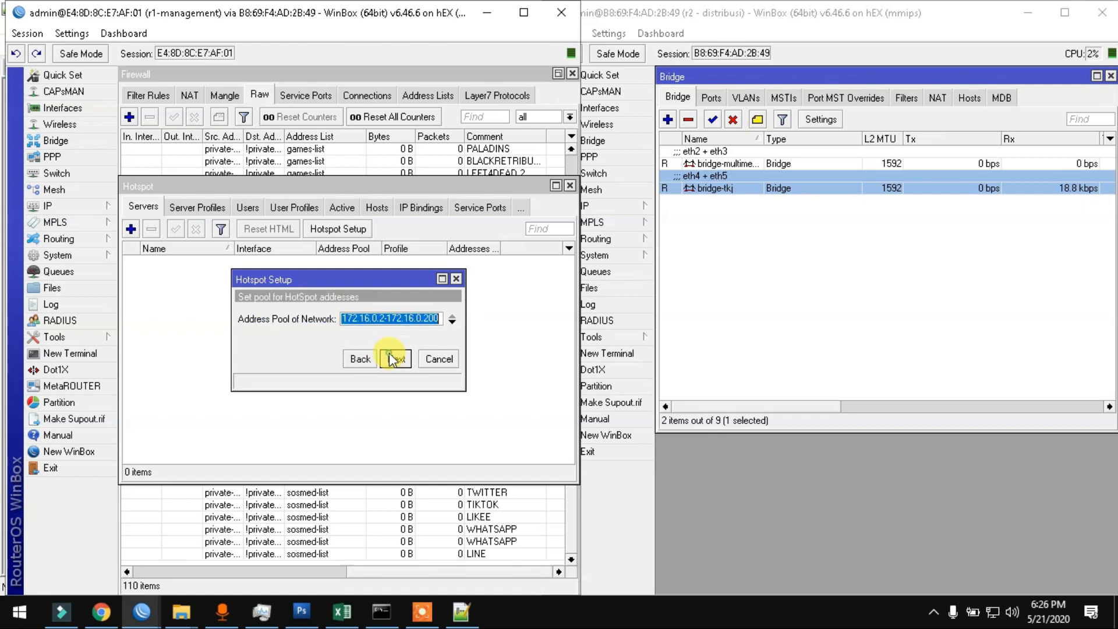
{"action": "left_click", "coordinate": [393, 359]}
{"action": "left_click", "coordinate": [394, 359]}
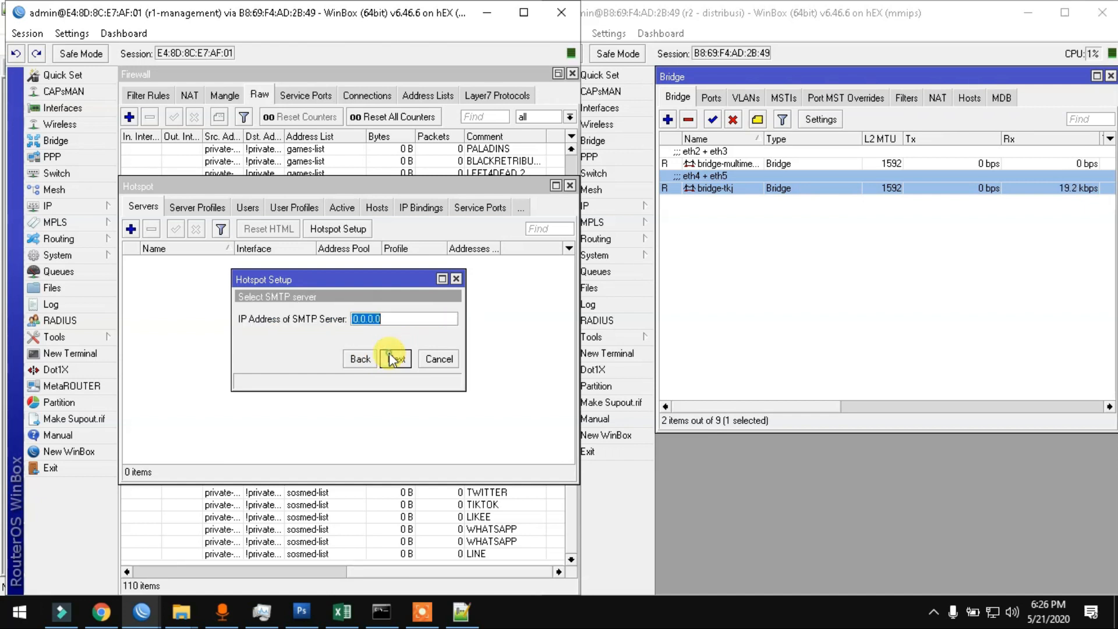
{"action": "left_click", "coordinate": [394, 359]}
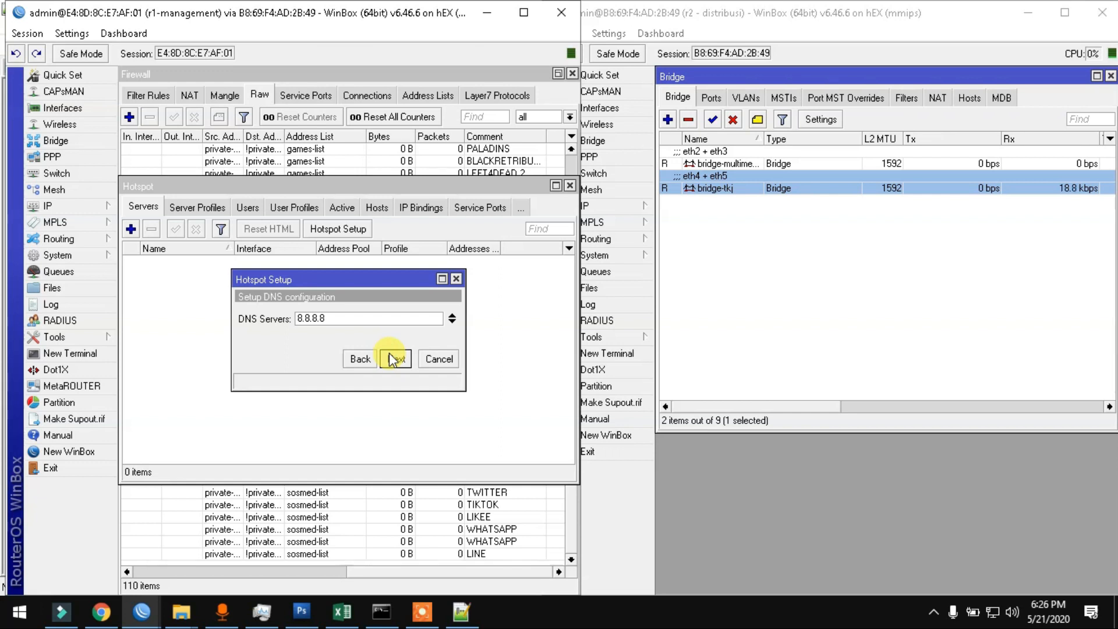
{"action": "left_click", "coordinate": [393, 359]}
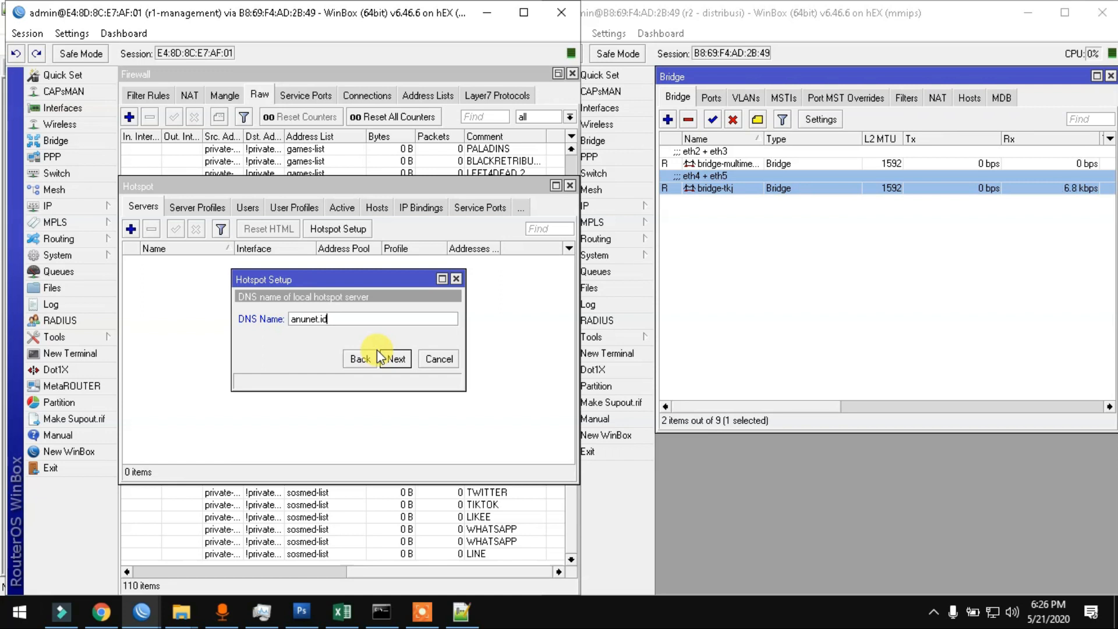
{"action": "left_click", "coordinate": [395, 360]}
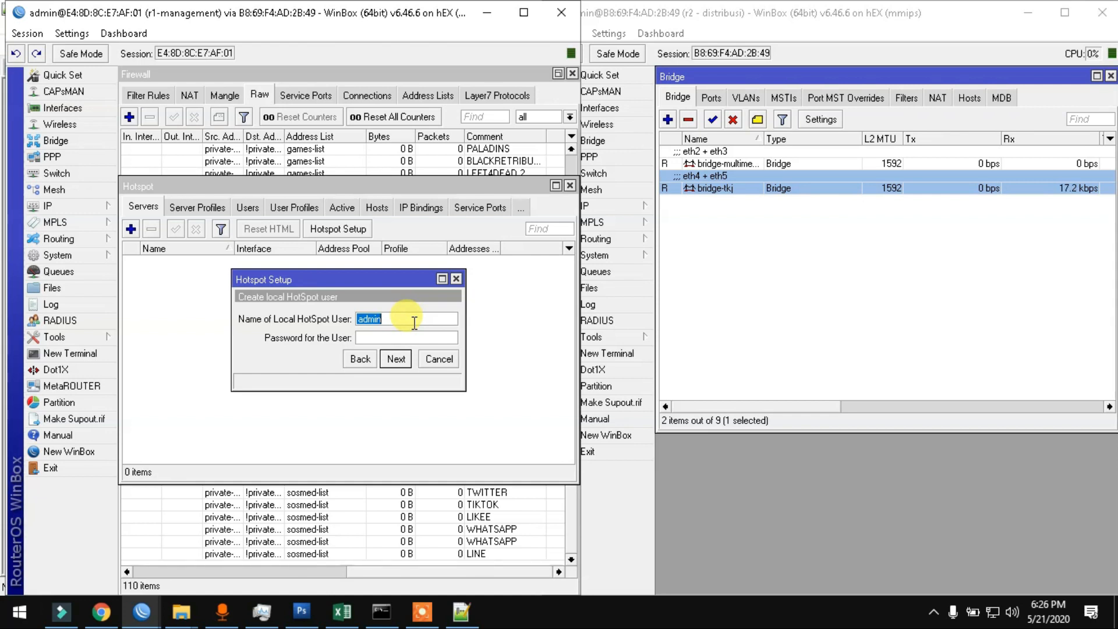
Step: Create the local hotspot user with its password and finish the setup
{"action": "type", "text": "1"}
{"action": "key", "text": "Tab"}
{"action": "type", "text": "1"}
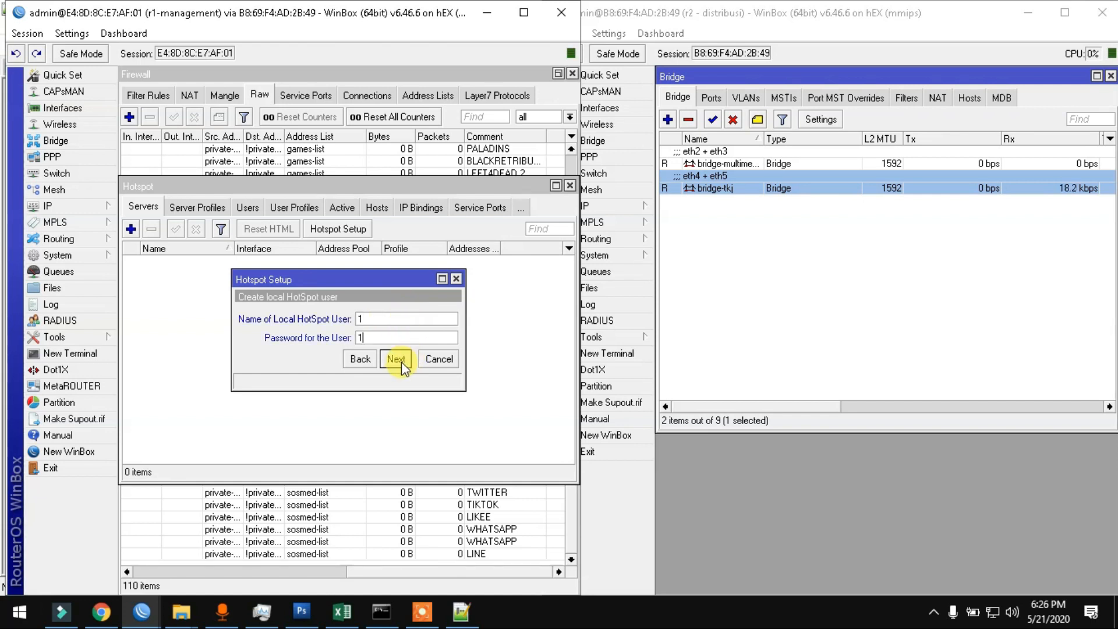
{"action": "left_click", "coordinate": [401, 361]}
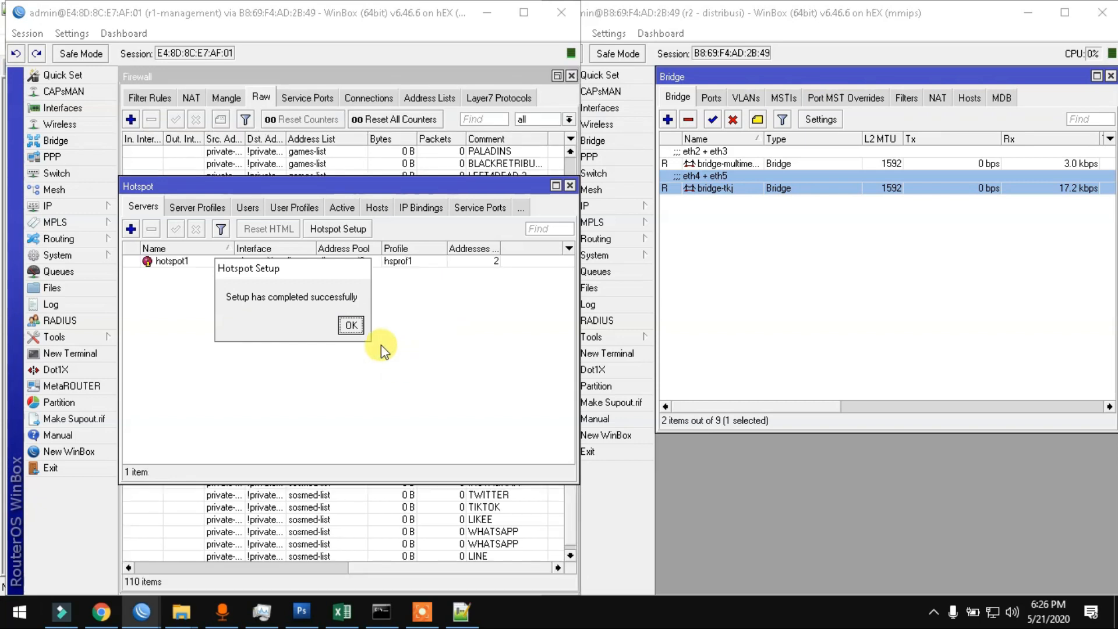
{"action": "left_click", "coordinate": [350, 324]}
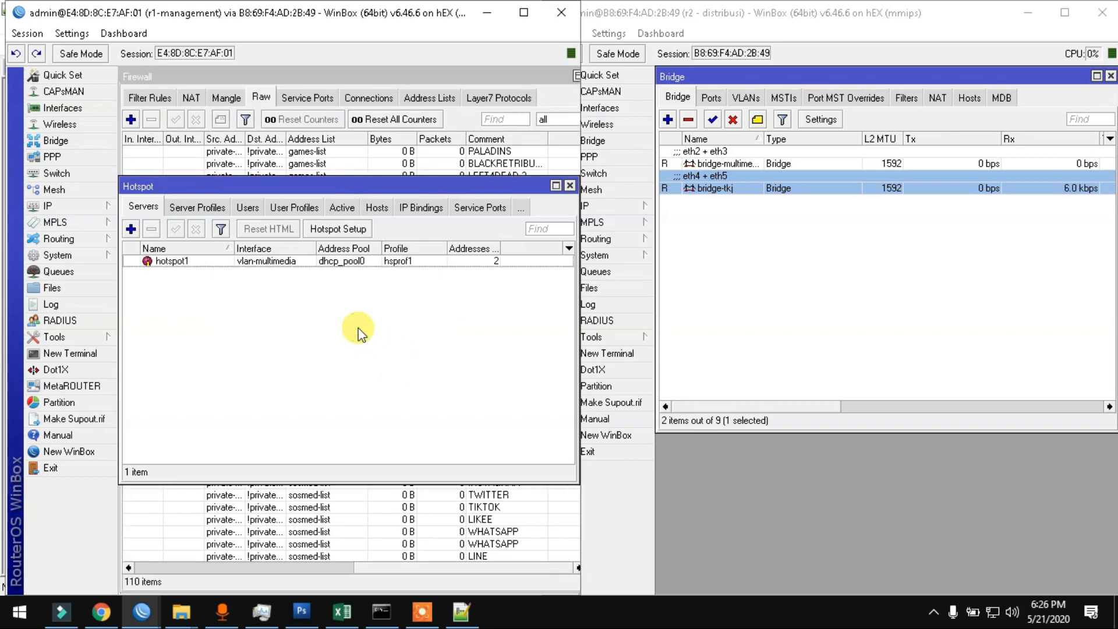
Step: Reopen IP > Hotspot and rename server hotspot1 to hotspot-multimedia
{"action": "left_click", "coordinate": [570, 187]}
{"action": "key", "text": "Escape"}
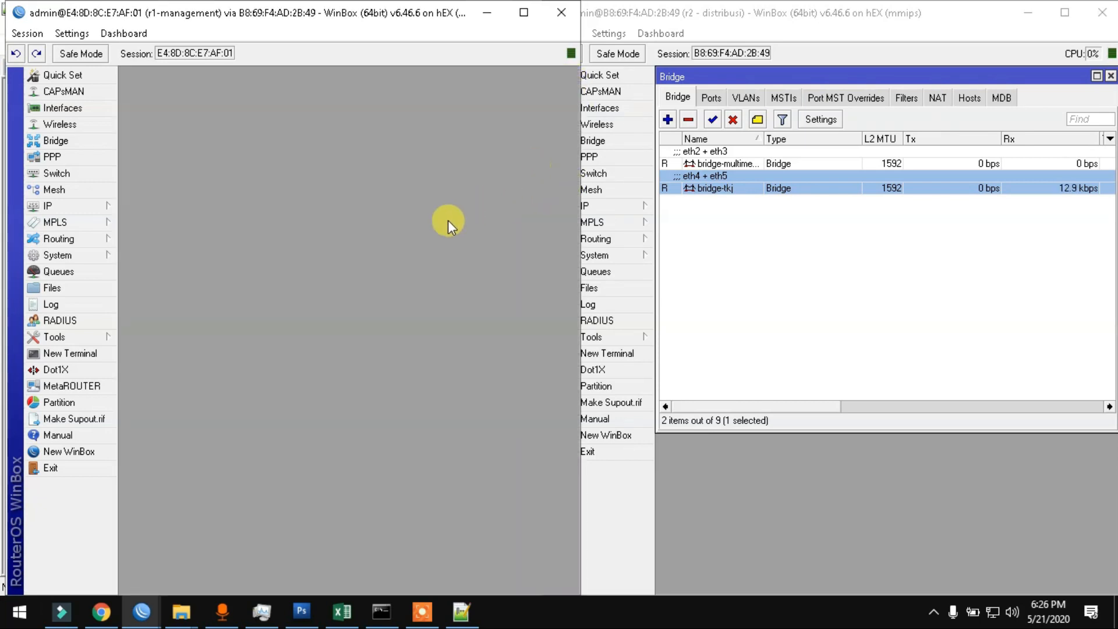
{"action": "left_click", "coordinate": [45, 207]}
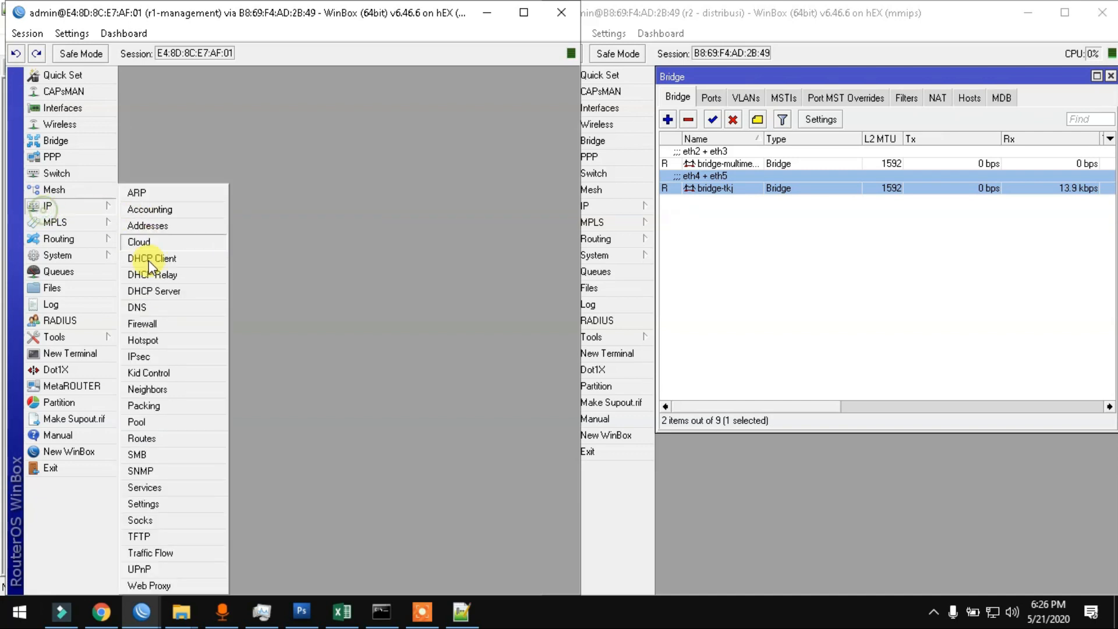
{"action": "left_click", "coordinate": [155, 340]}
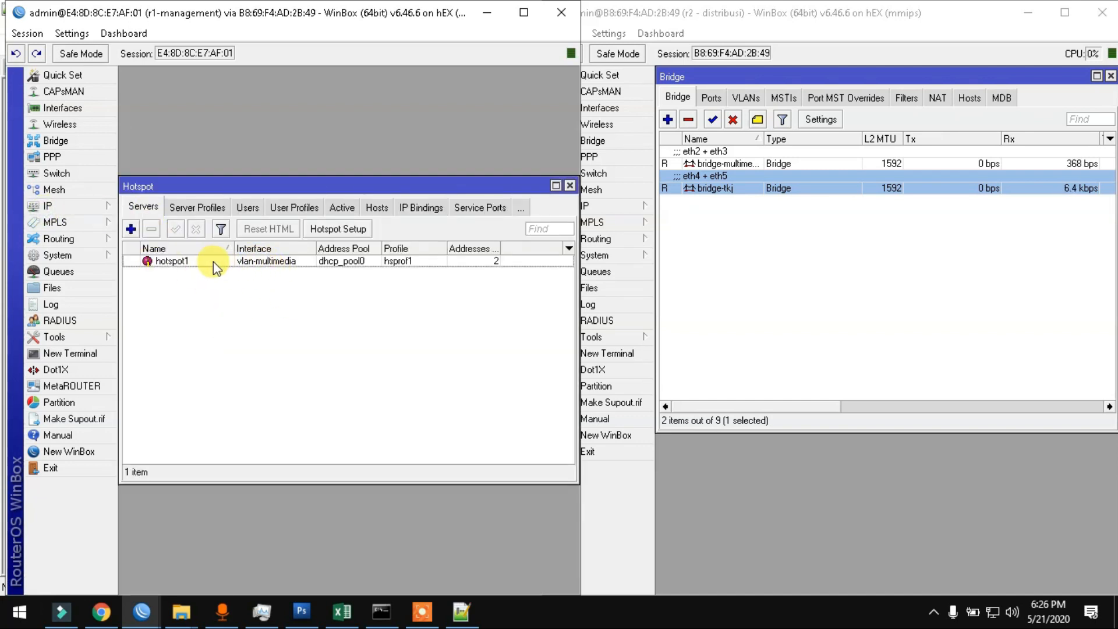
{"action": "double_click", "coordinate": [169, 260]}
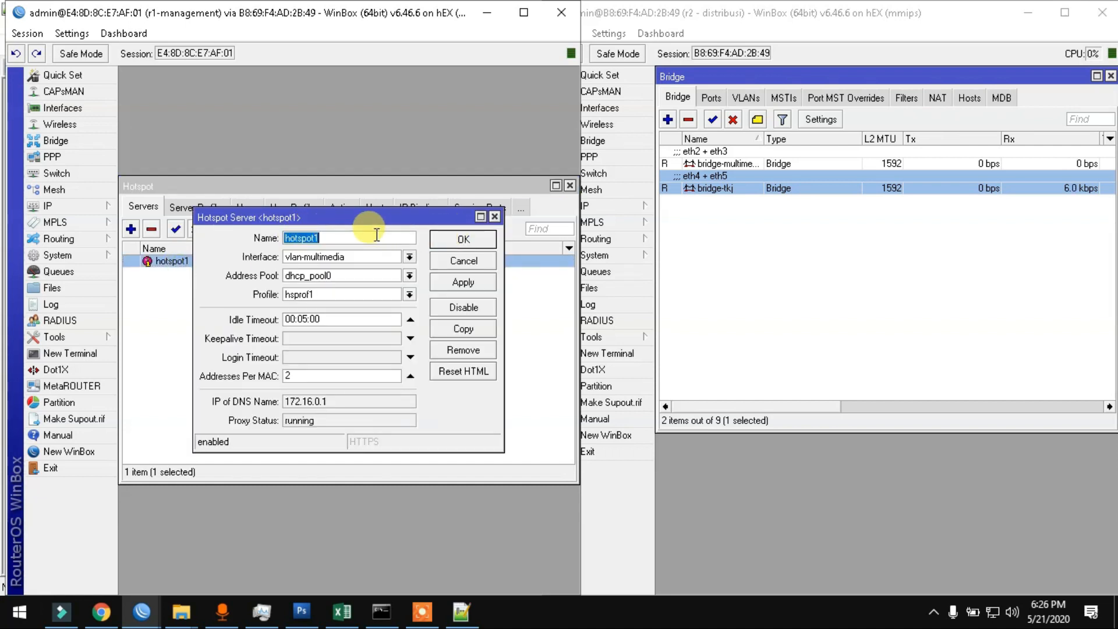
{"action": "type", "text": "tspot-mult"}
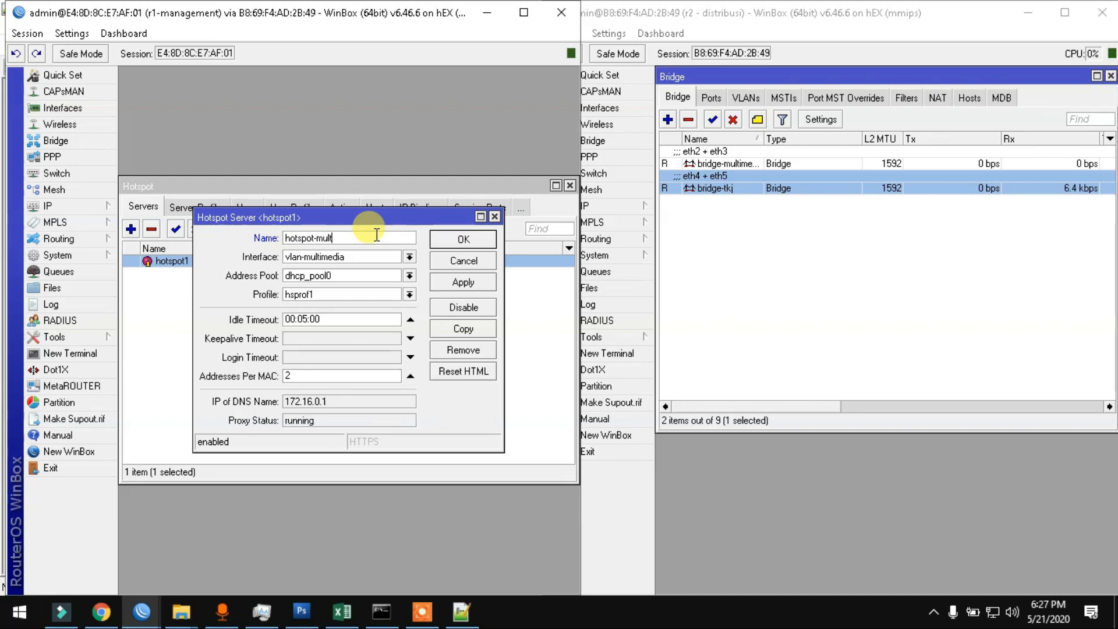
{"action": "type", "text": "imedia"}
{"action": "key", "text": "Return"}
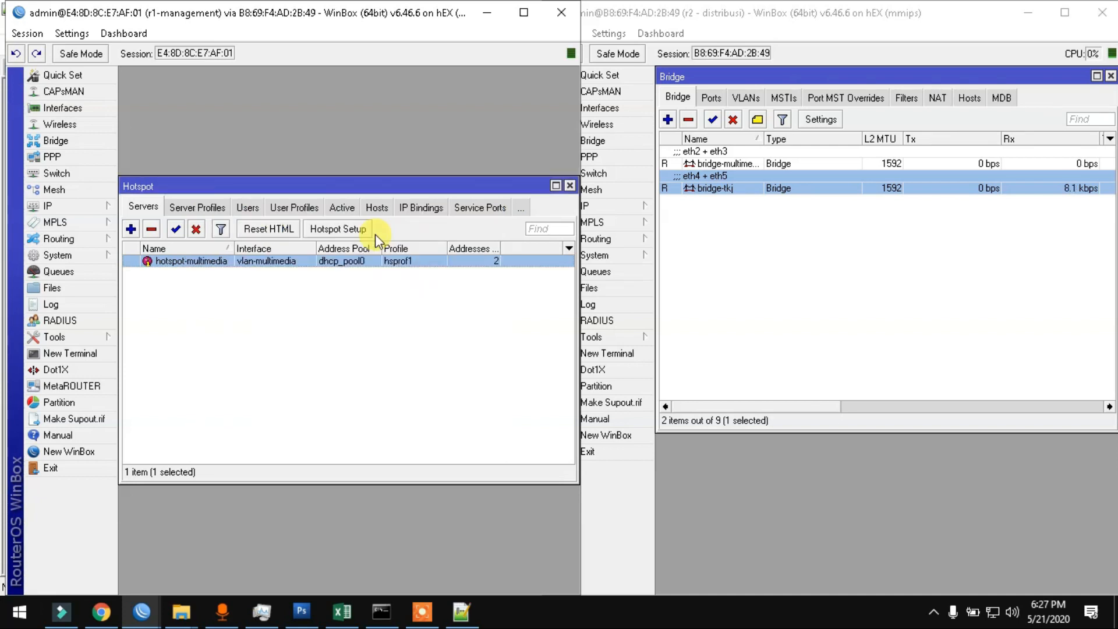
Step: Rename server profile hsprof1 to pr-hotspot-multimedia, then return to the Servers list
{"action": "left_click", "coordinate": [185, 212]}
{"action": "double_click", "coordinate": [160, 273]}
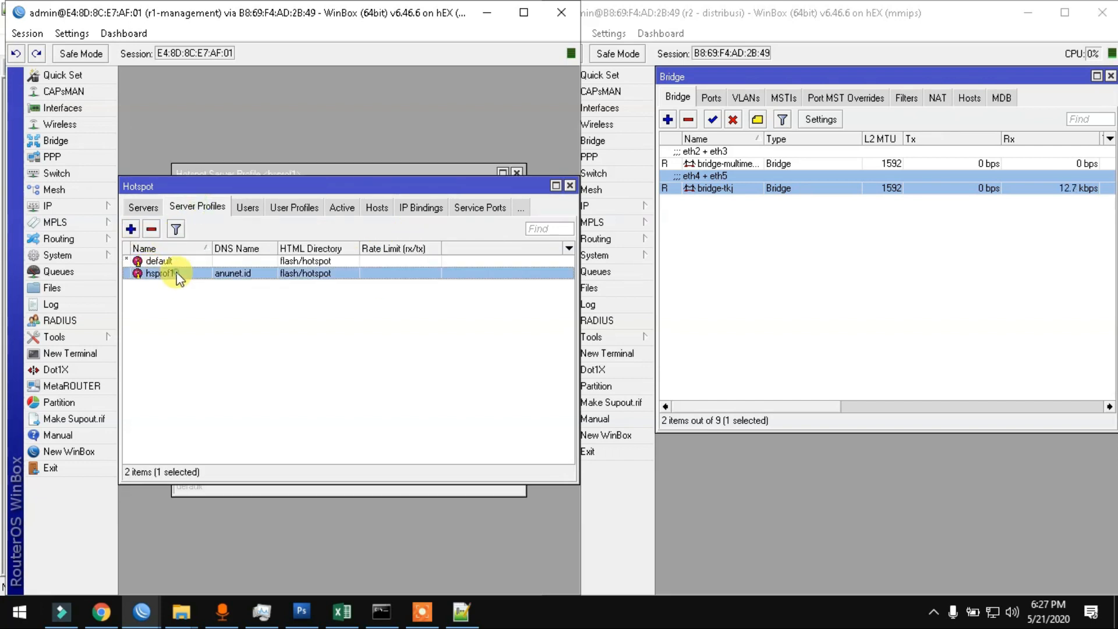
{"action": "type", "text": "h"}
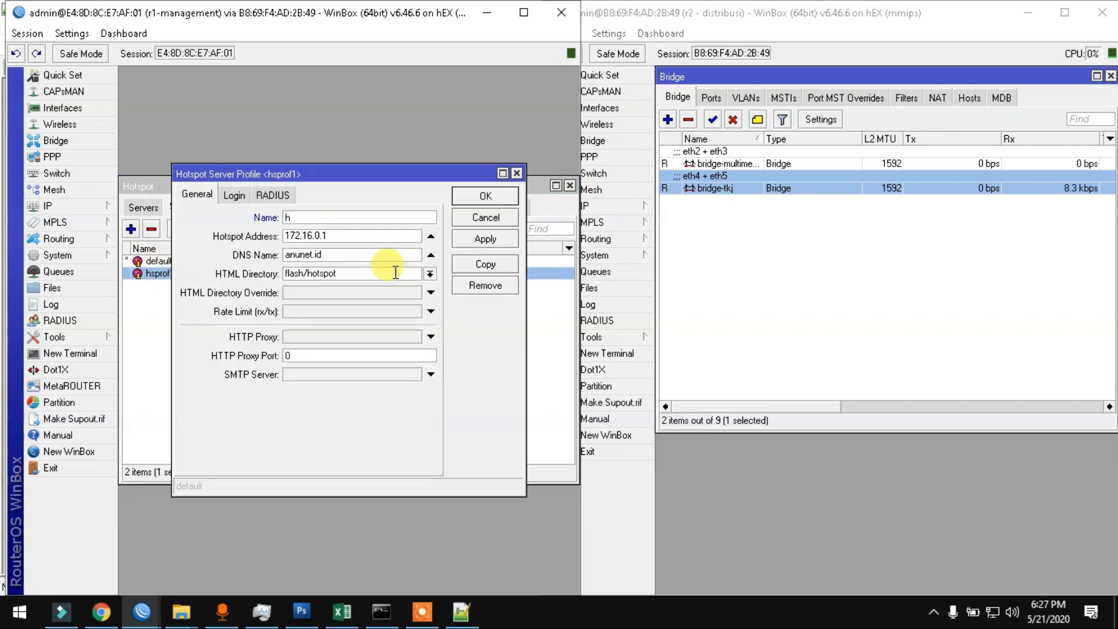
{"action": "key", "text": "BackSpace"}
{"action": "type", "text": "pr-hotspot-multimedia"}
{"action": "key", "text": "Return"}
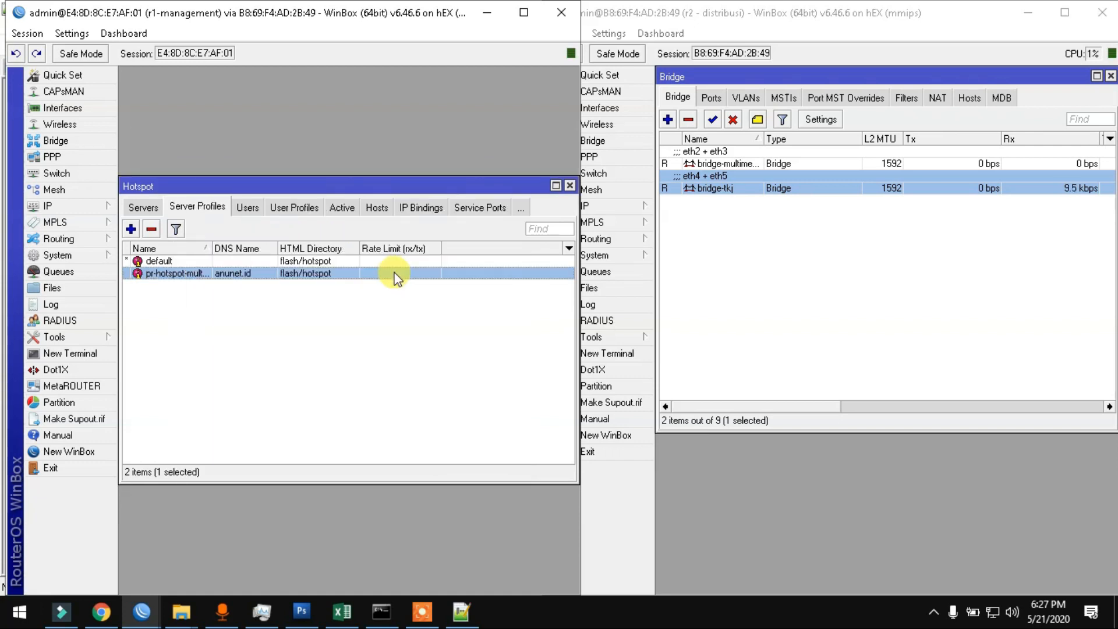
{"action": "left_click", "coordinate": [144, 205]}
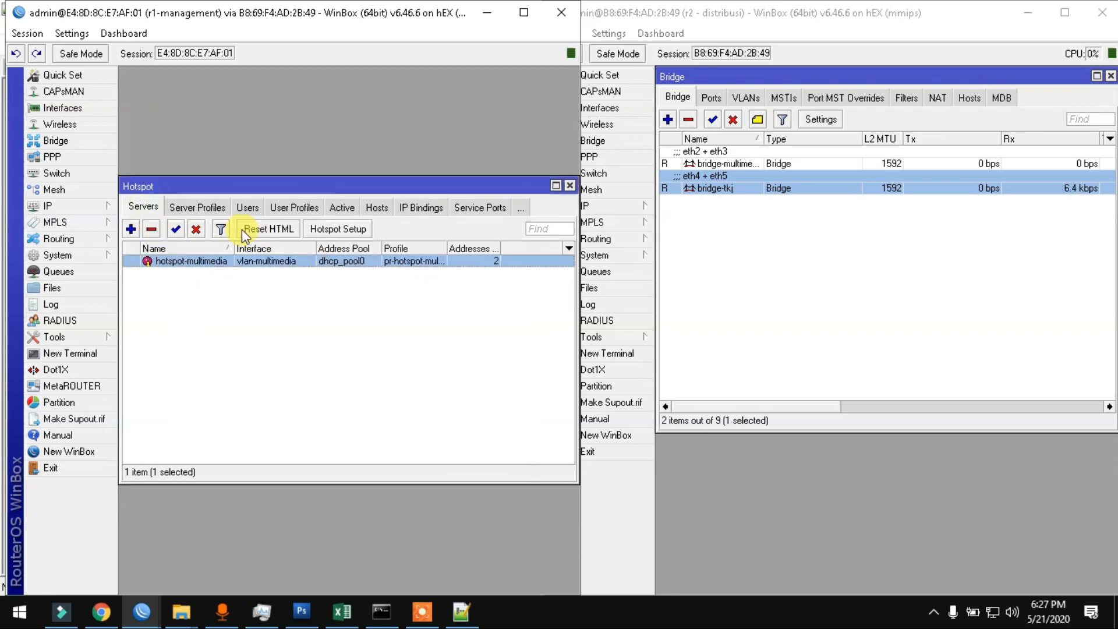
Step: Run Hotspot Setup on vlan-tkj, accepting the suggested local address and address pool
{"action": "left_click", "coordinate": [336, 229]}
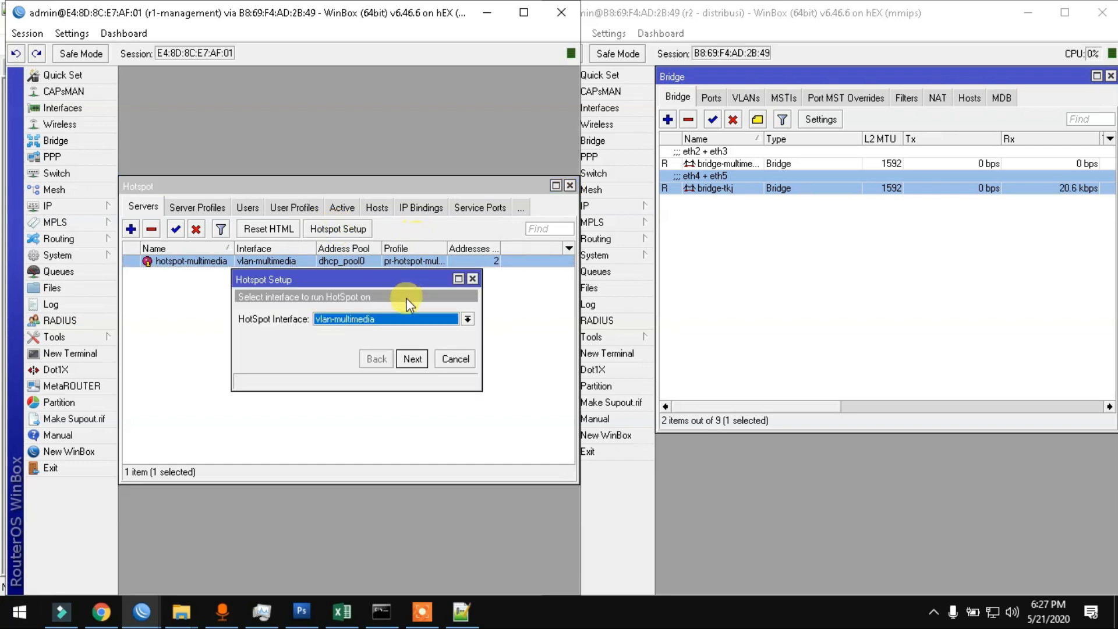
{"action": "left_click", "coordinate": [407, 321]}
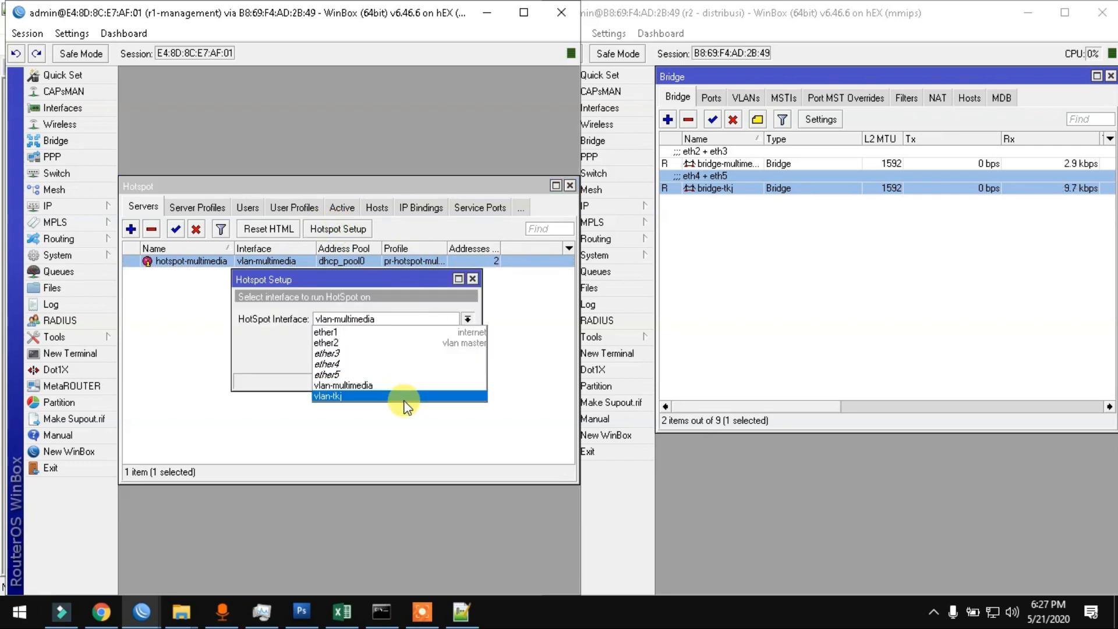
{"action": "left_click", "coordinate": [404, 400]}
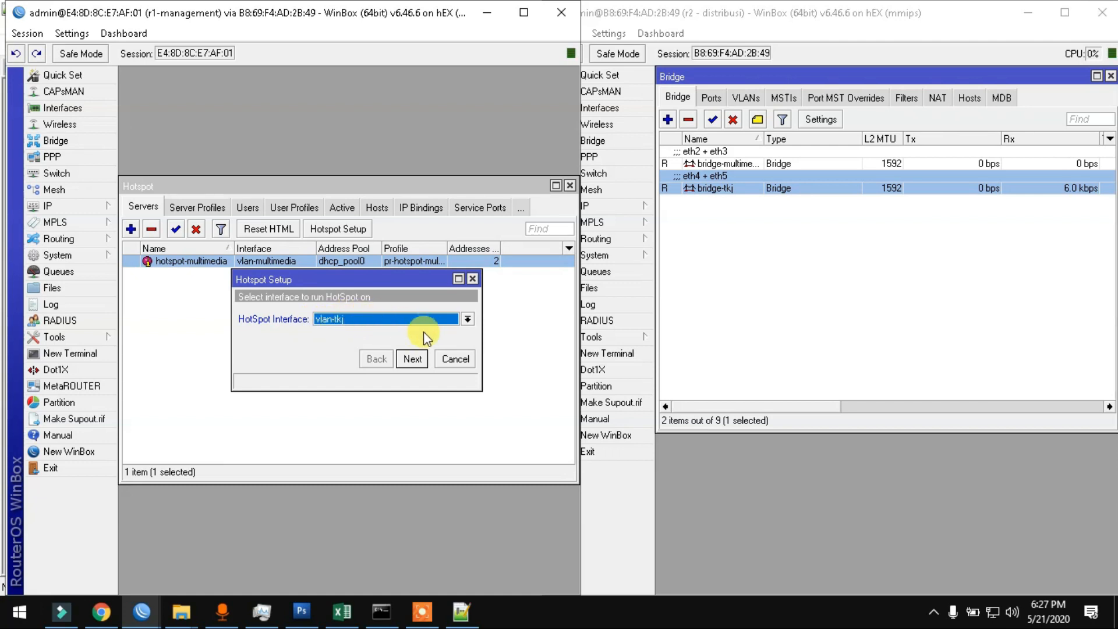
{"action": "left_click", "coordinate": [411, 359]}
{"action": "left_click", "coordinate": [411, 359]}
{"action": "left_click", "coordinate": [412, 359]}
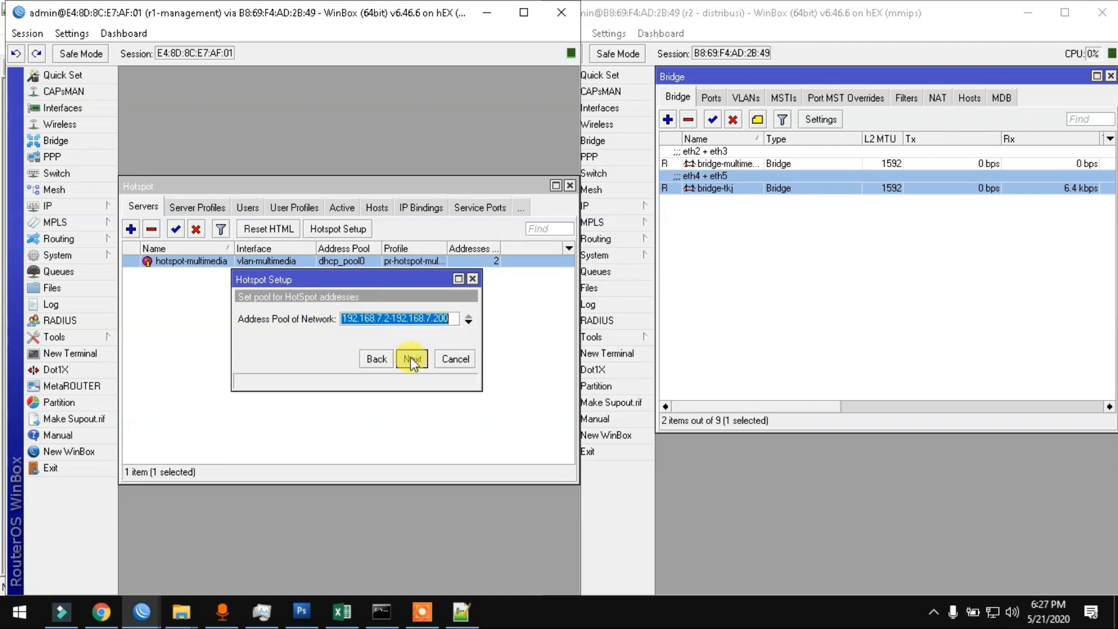
Step: Set the certificate to none, skip SMTP, keep DNS 8.8.8.8, and finish the wizard
{"action": "left_click", "coordinate": [369, 358]}
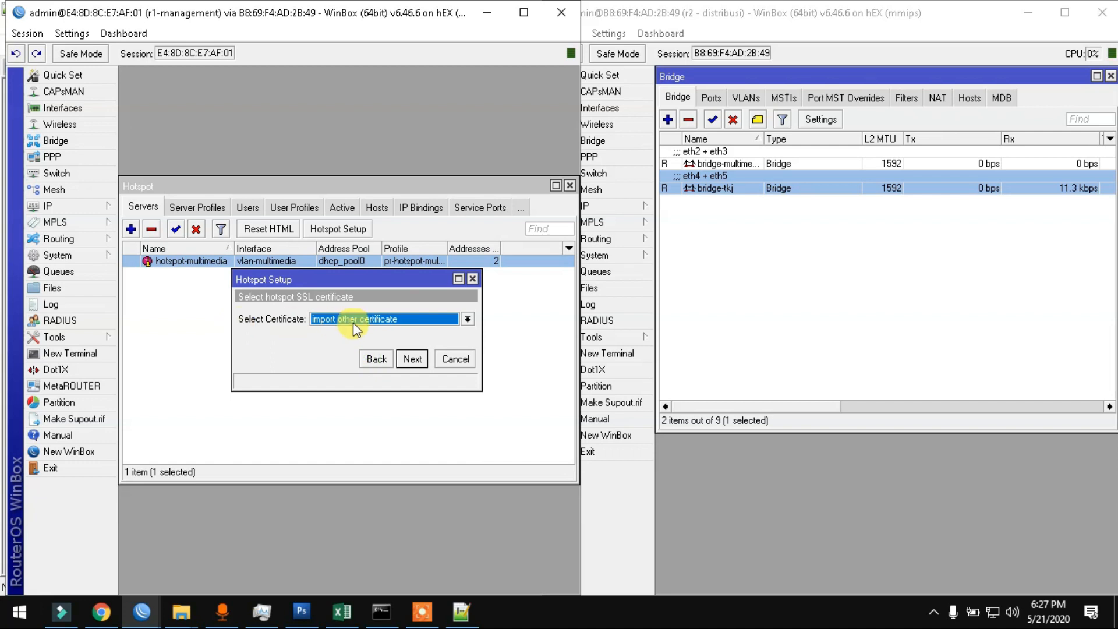
{"action": "left_click", "coordinate": [336, 320]}
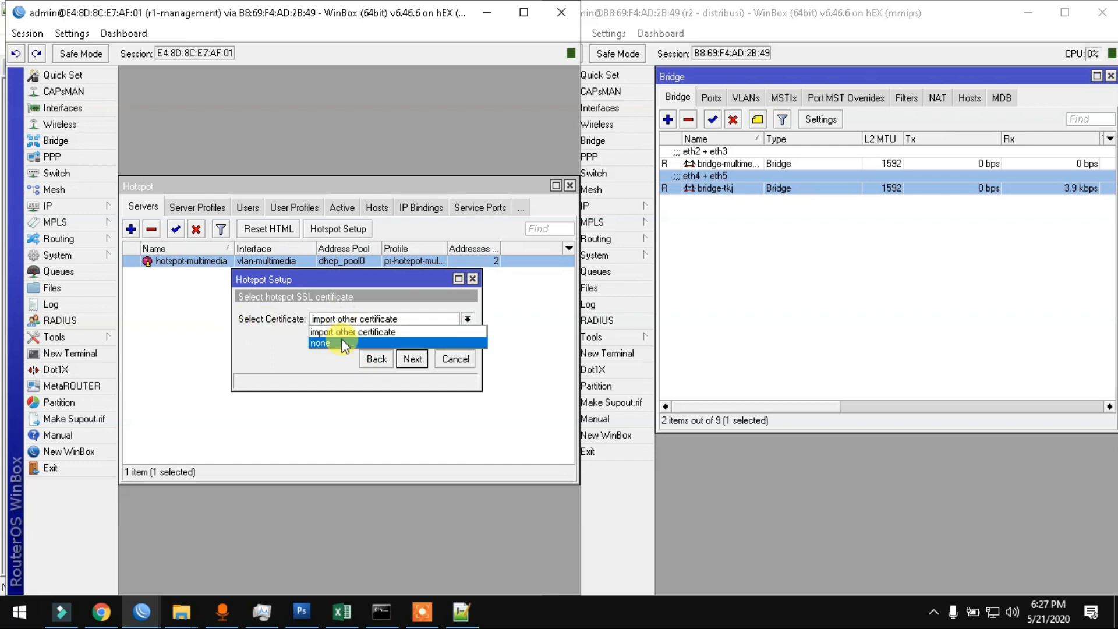
{"action": "left_click", "coordinate": [341, 342]}
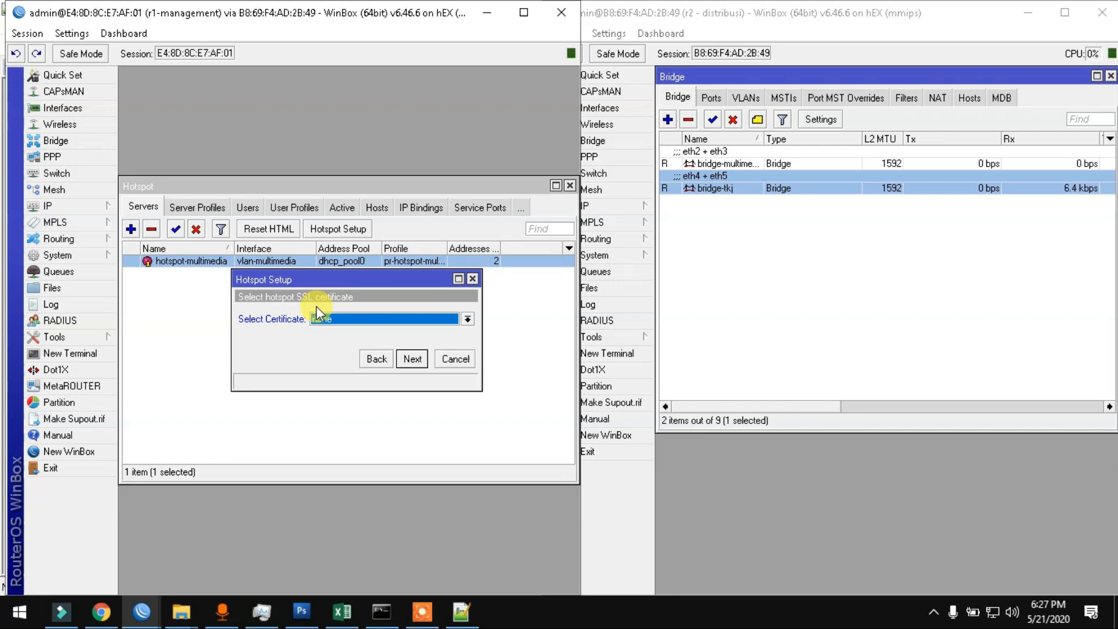
{"action": "left_click", "coordinate": [413, 359]}
{"action": "left_click", "coordinate": [412, 359]}
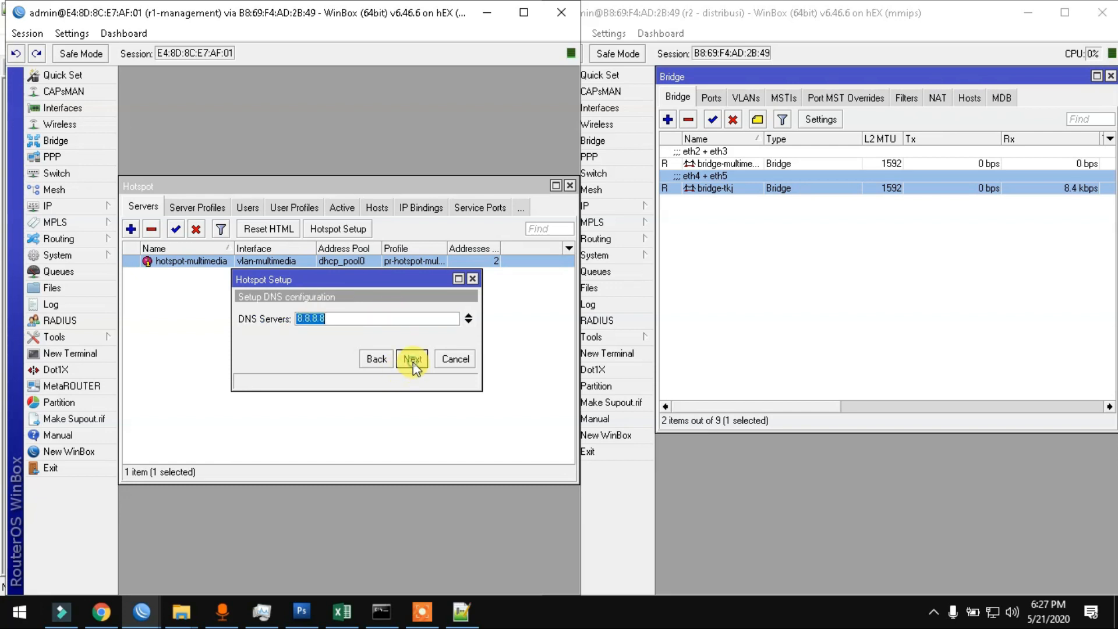
{"action": "left_click", "coordinate": [412, 359]}
{"action": "left_click", "coordinate": [412, 358]}
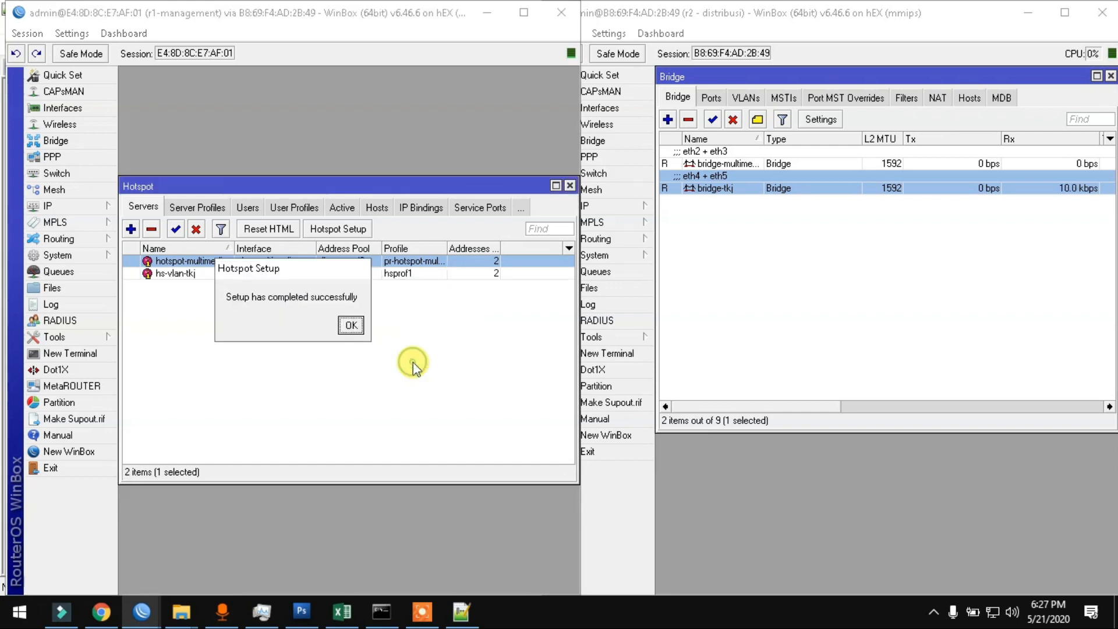
{"action": "left_click", "coordinate": [351, 325]}
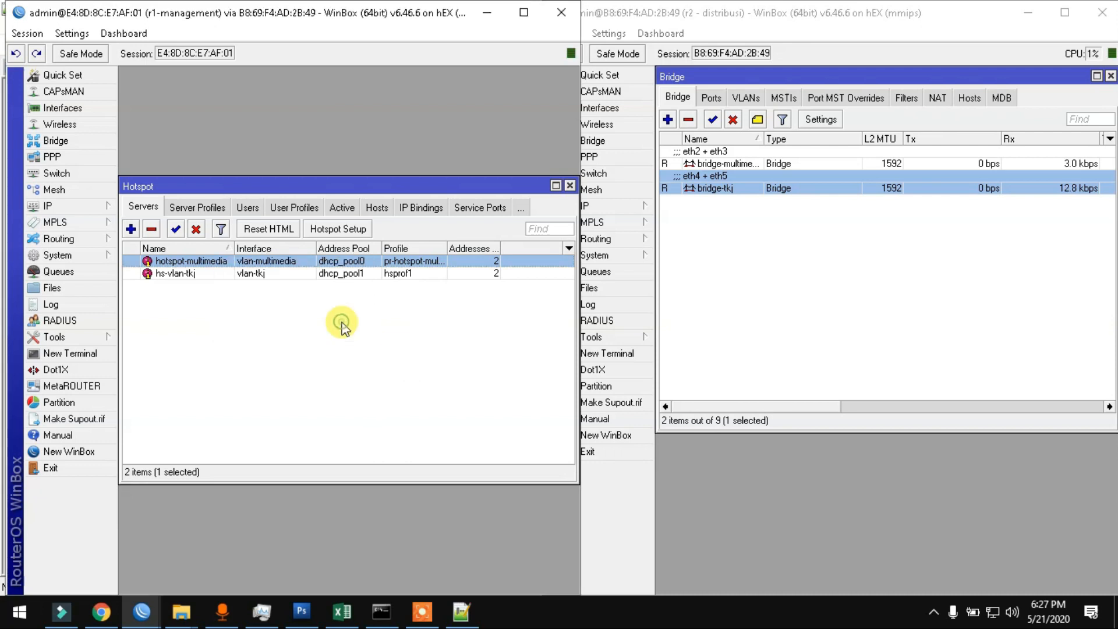
Step: Rename hotspot server hs-vlan-tkj to hotspot-tkj
{"action": "double_click", "coordinate": [163, 272]}
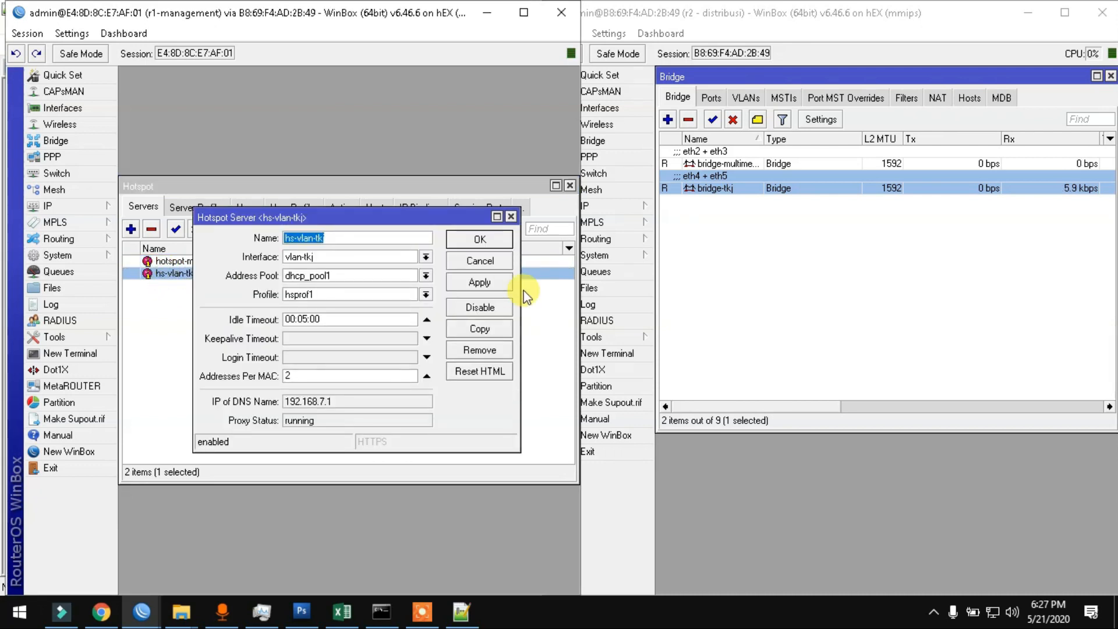
{"action": "type", "text": "hotspot"}
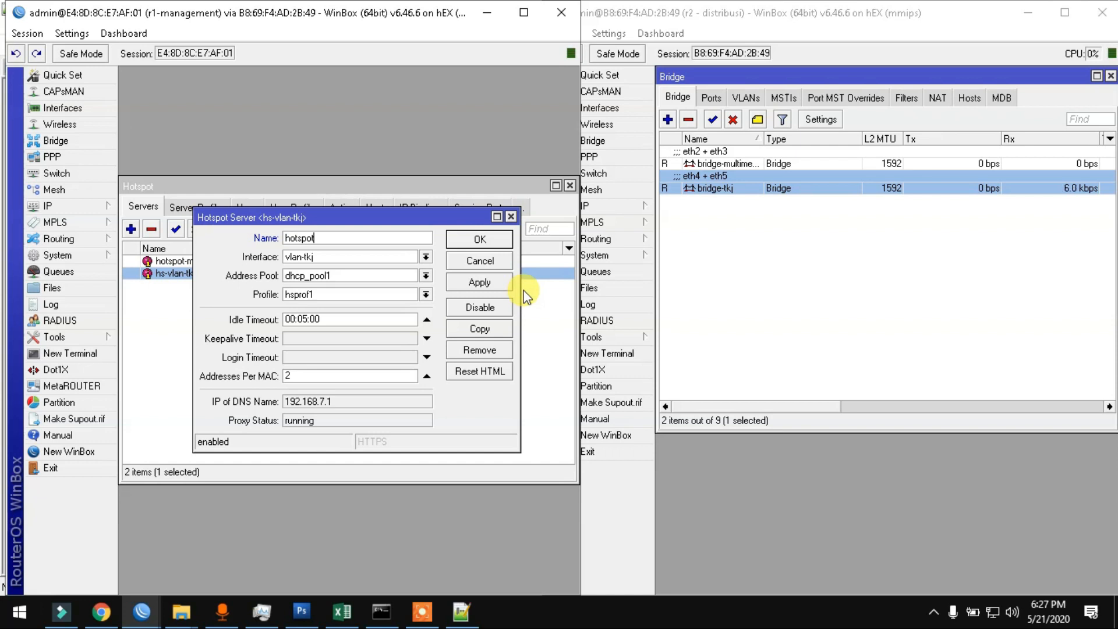
{"action": "key", "text": "Return"}
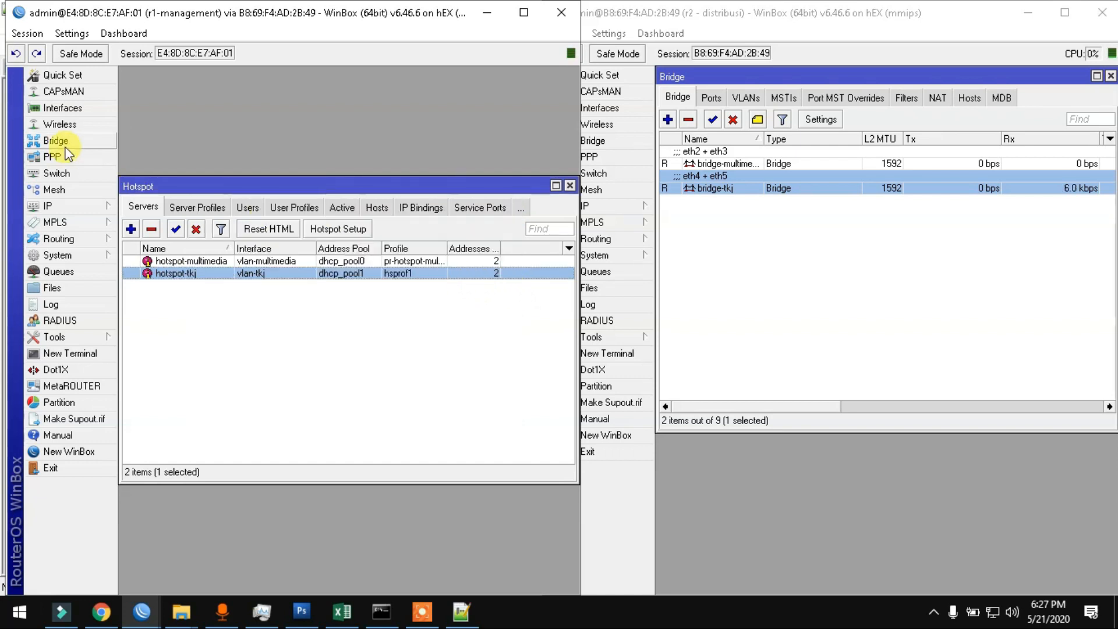
Step: Rename the hsprof1 server profile to pr-hotspot-tkj
{"action": "left_click", "coordinate": [181, 208]}
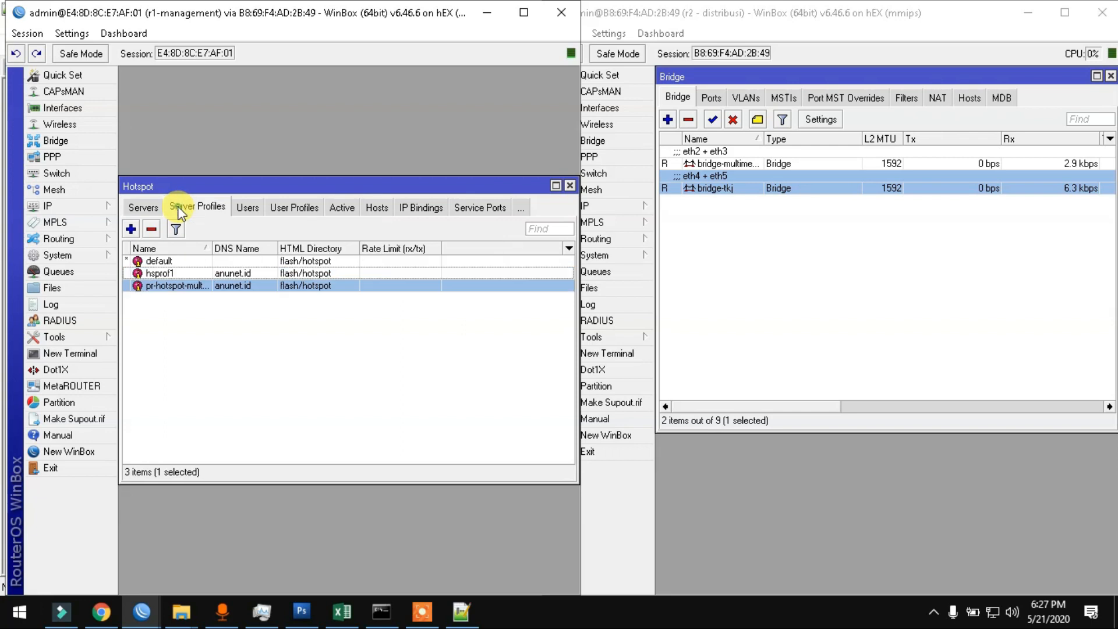
{"action": "double_click", "coordinate": [177, 273]}
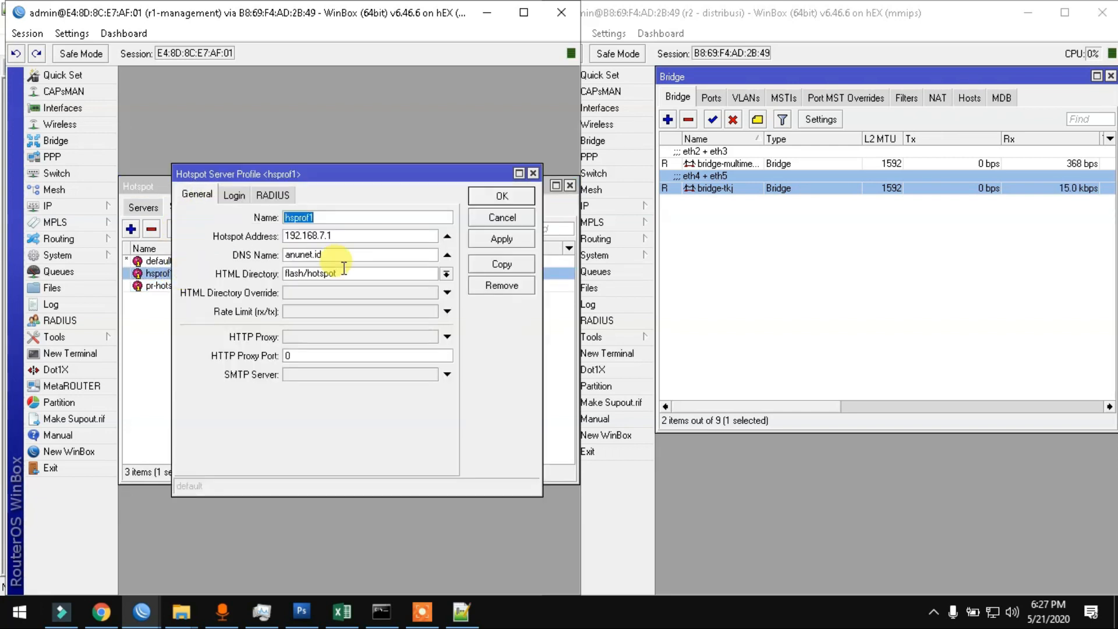
{"action": "type", "text": "pr-hot"}
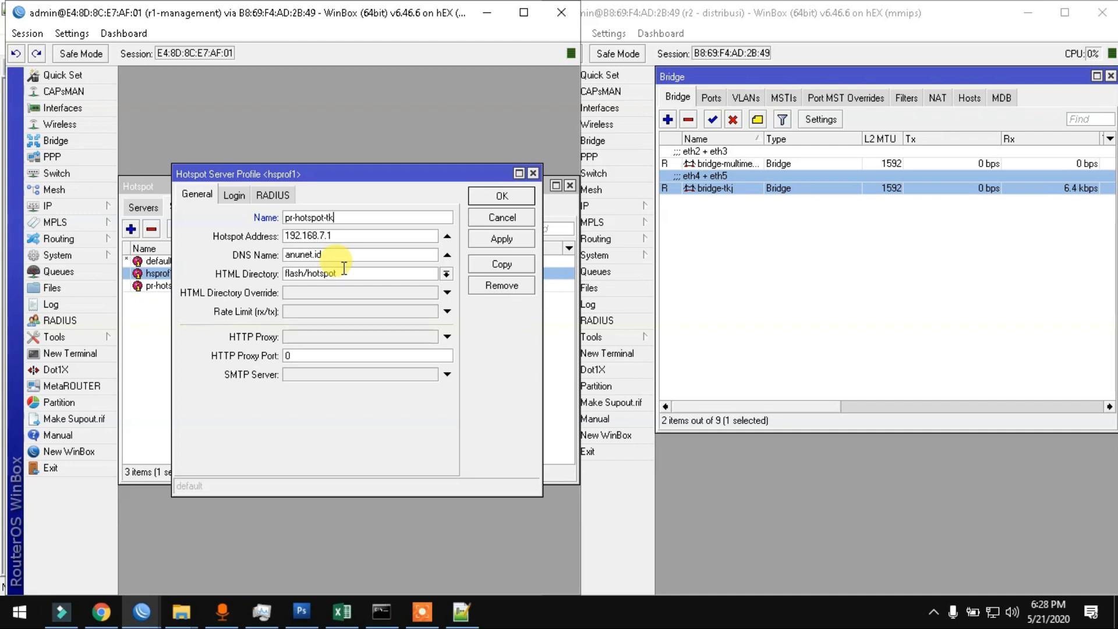
{"action": "key", "text": "Return"}
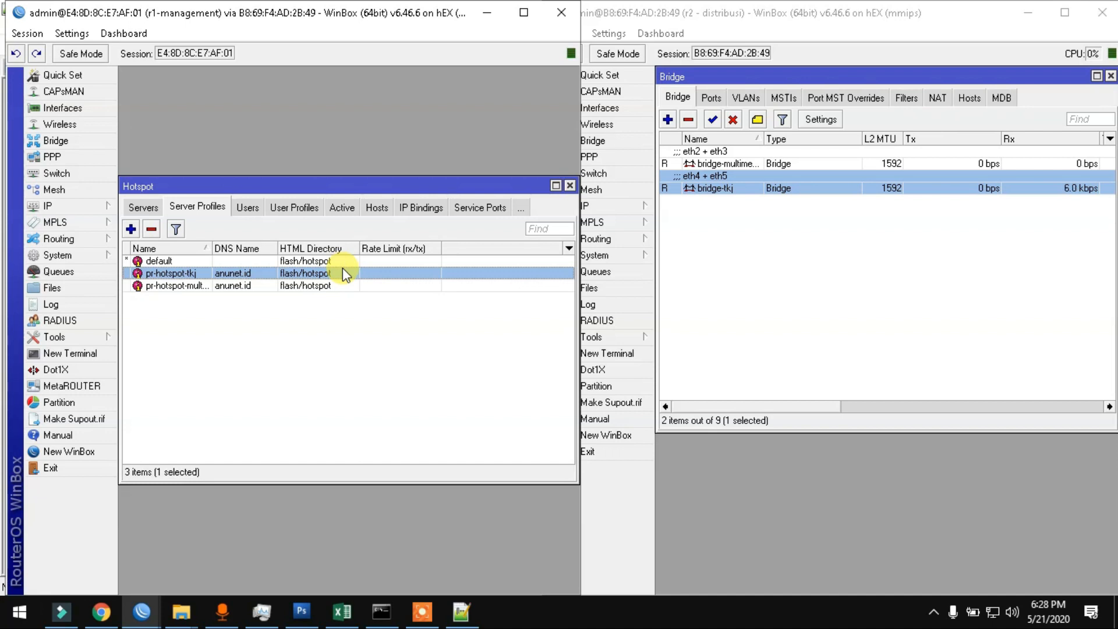
Step: Expand the IP menu in the r1 router's WinBox left panel
{"action": "left_click", "coordinate": [36, 201]}
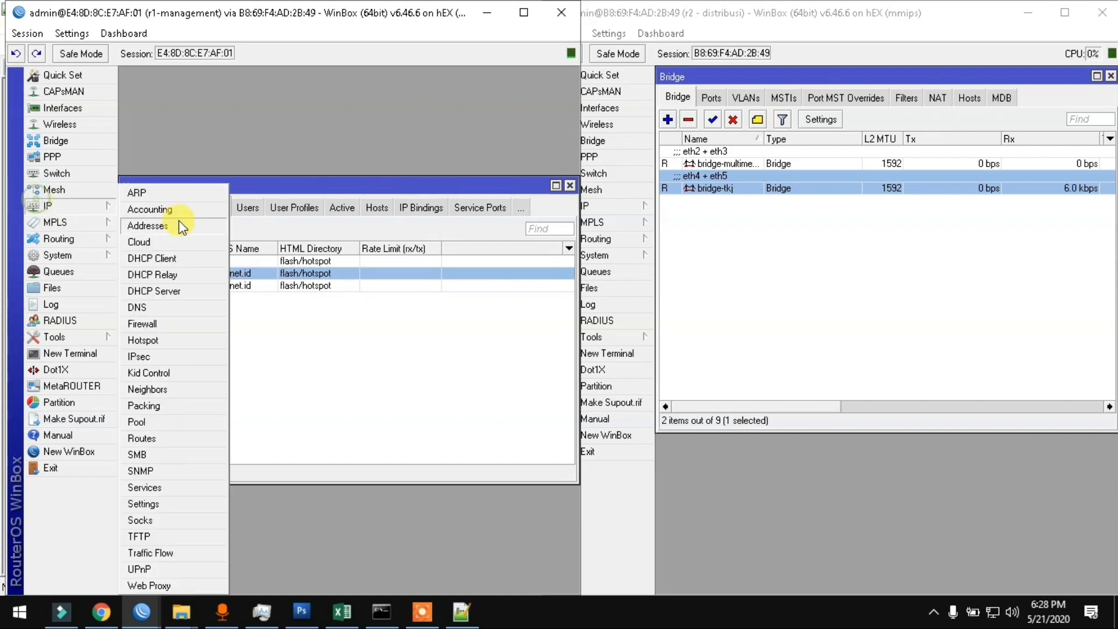
Step: Open IP > Pool and compare the pools with the hotspot servers' address pools
{"action": "left_click", "coordinate": [160, 422]}
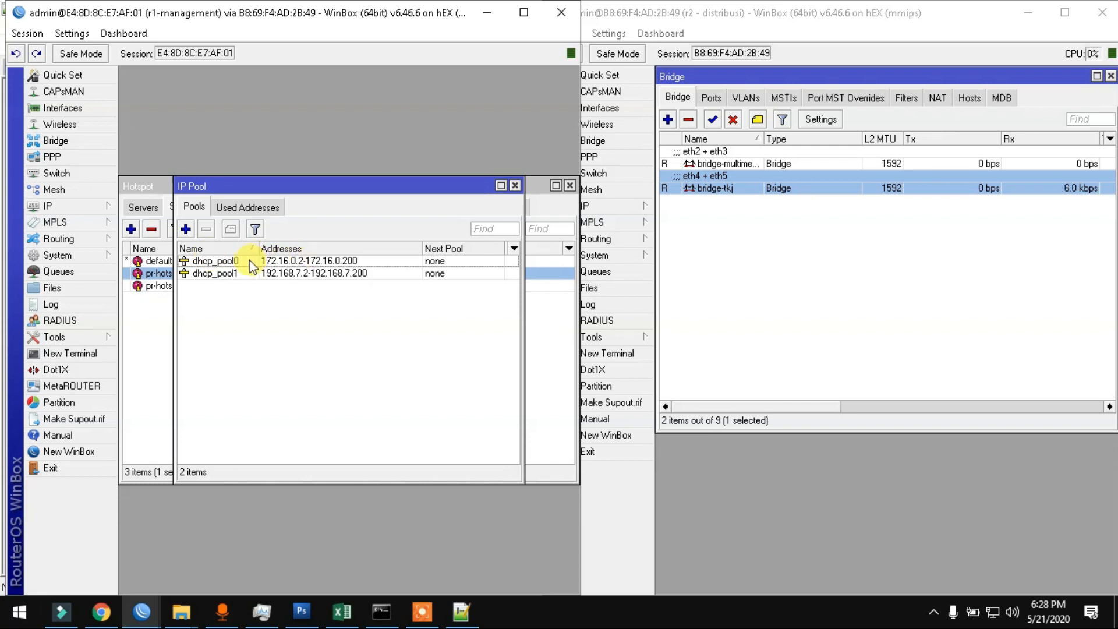
{"action": "left_click_drag", "start_coordinate": [293, 185], "coordinate": [290, 313]}
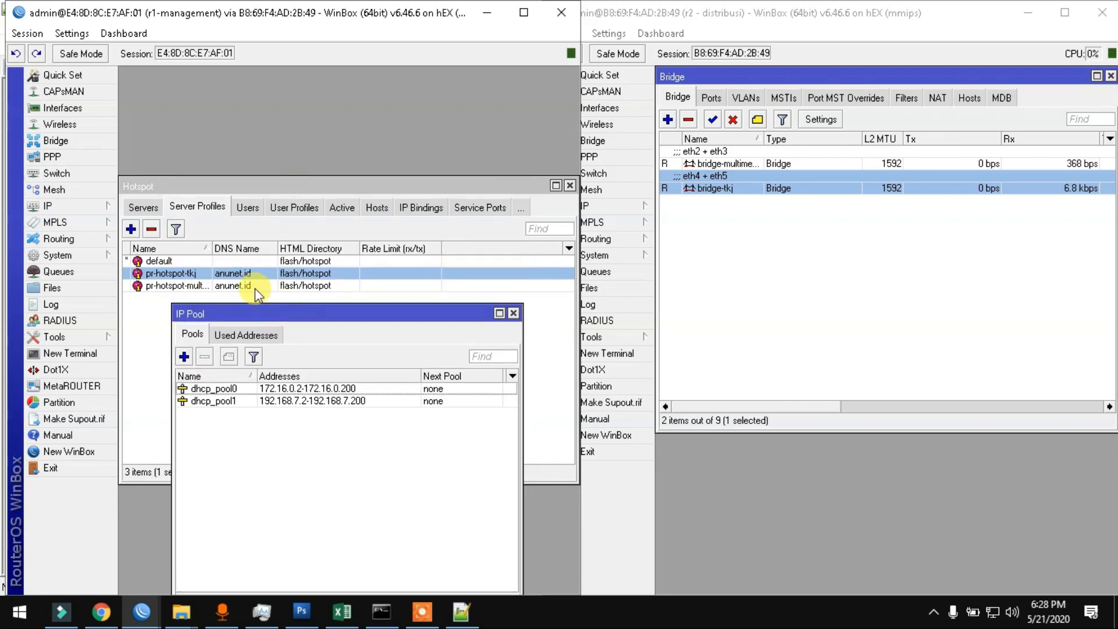
{"action": "left_click", "coordinate": [146, 207]}
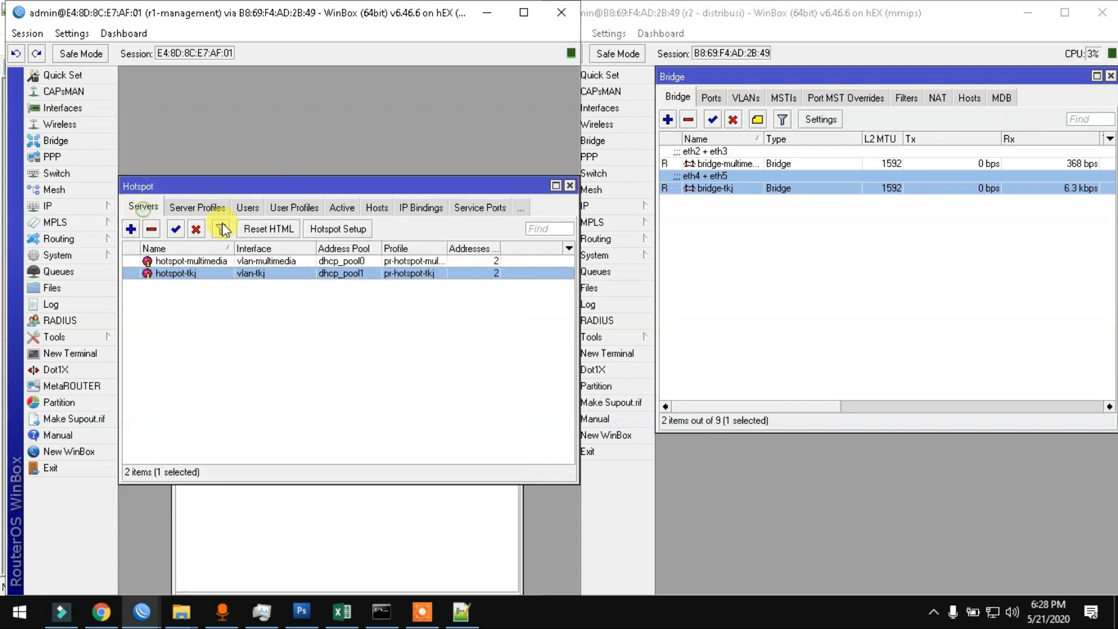
{"action": "left_click", "coordinate": [334, 527]}
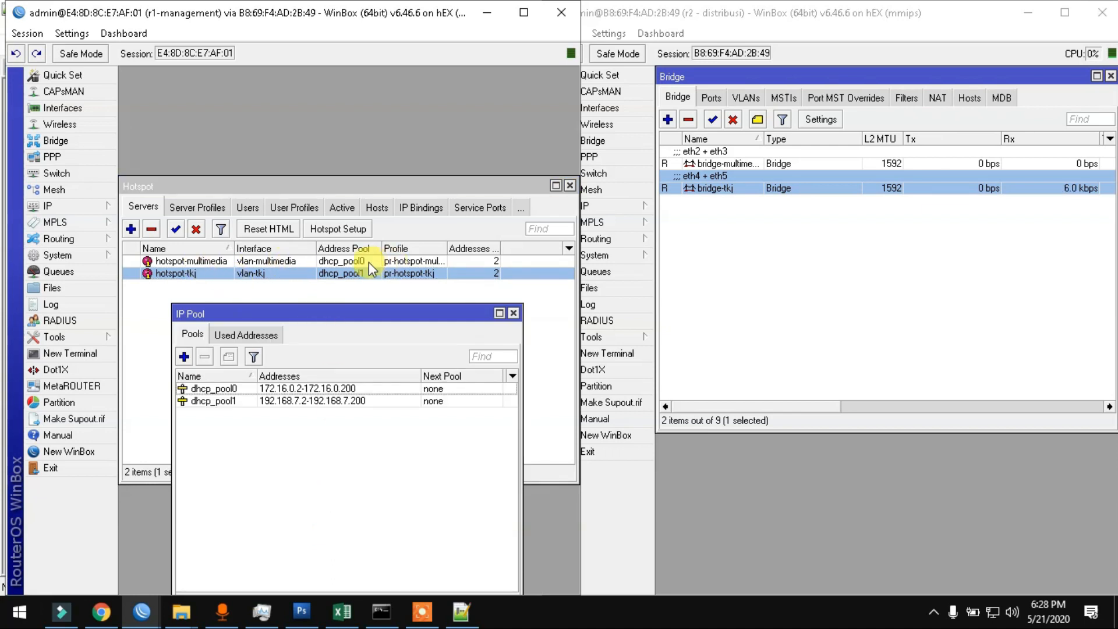
Step: Rename dhcp_pool0 to pool_multimedia and dhcp_pool1 to pool_tkj, then close the pool list
{"action": "double_click", "coordinate": [213, 388]}
{"action": "type", "text": "poo"}
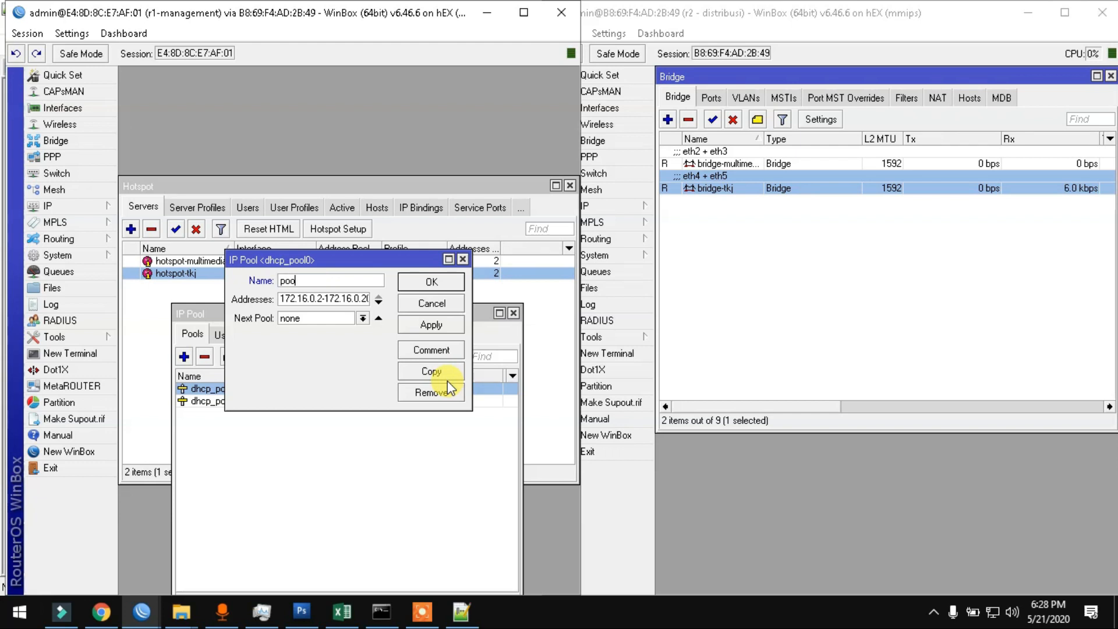
{"action": "type", "text": "l_multimedia"}
{"action": "key", "text": "Return"}
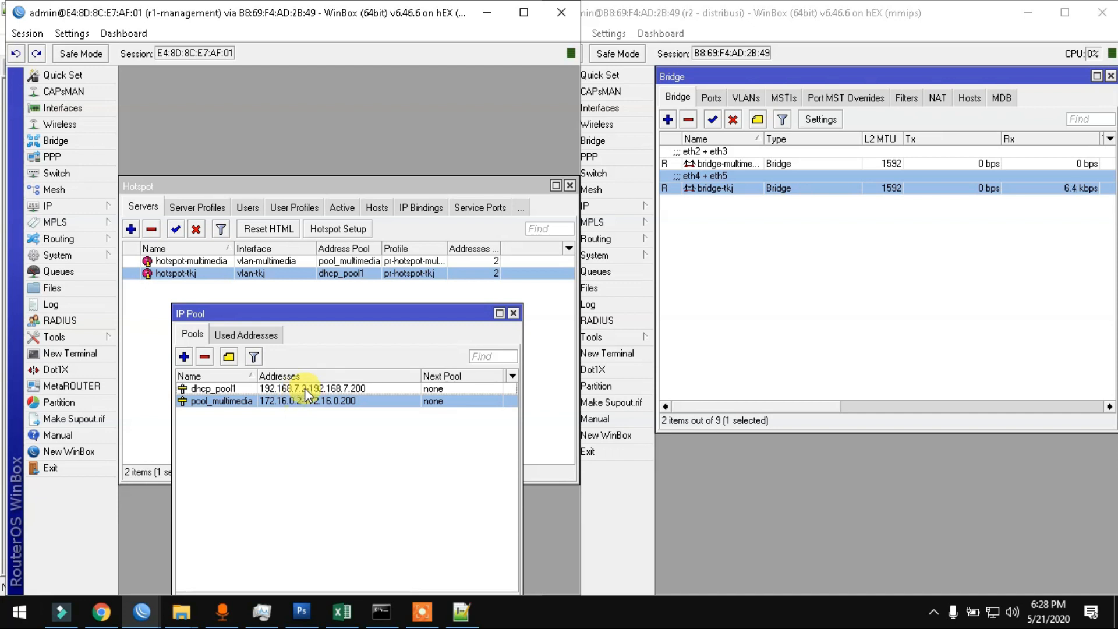
{"action": "double_click", "coordinate": [319, 388]}
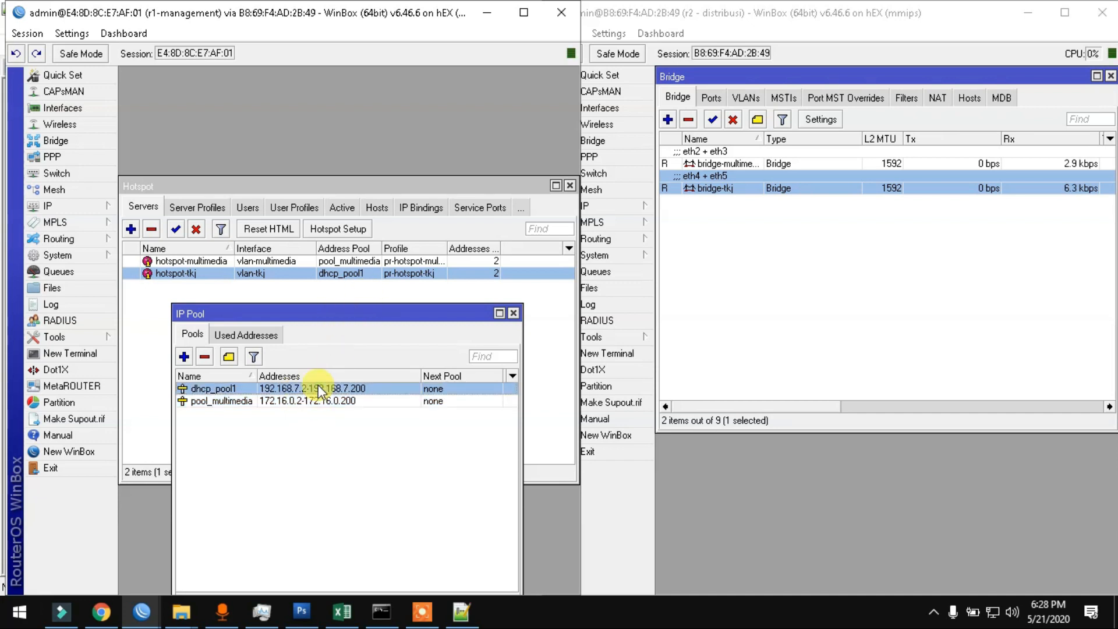
{"action": "type", "text": "pool_"}
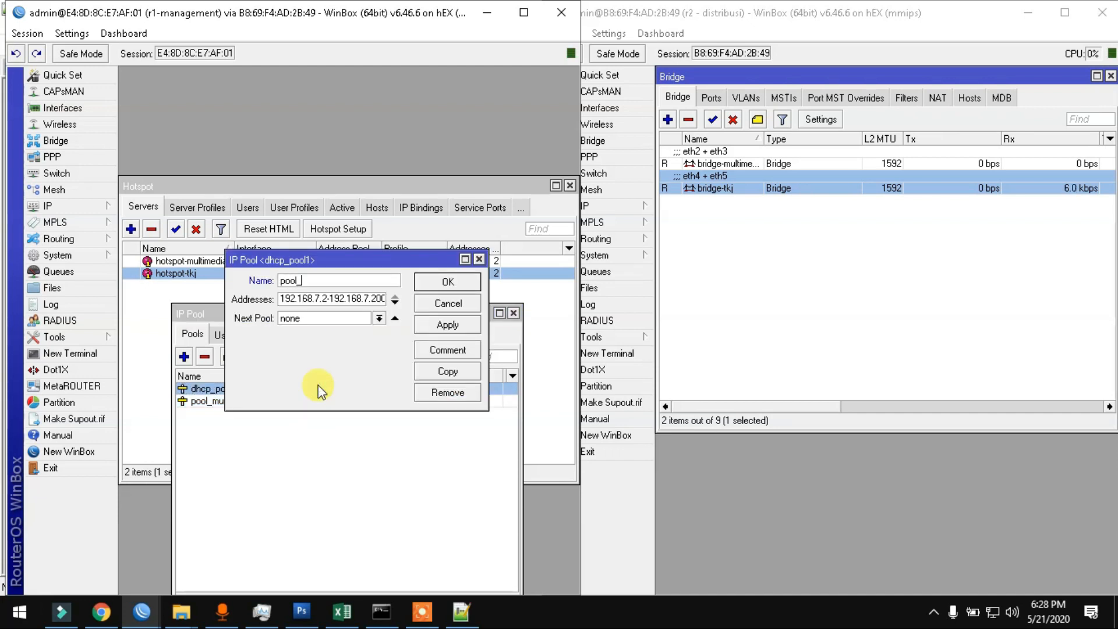
{"action": "type", "text": "tkj"}
{"action": "key", "text": "Return"}
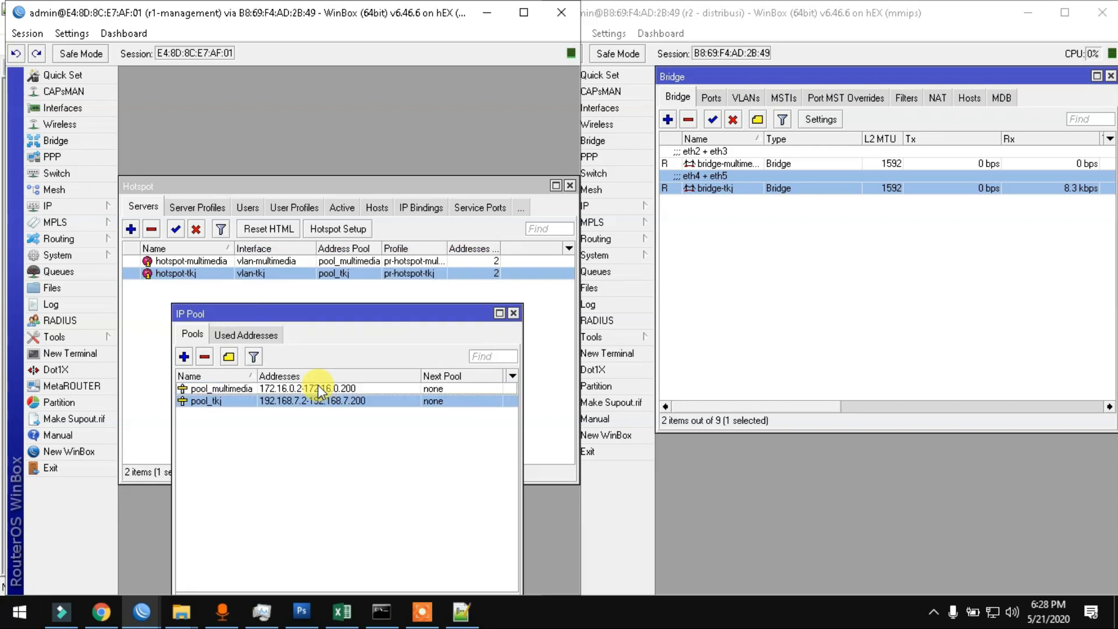
{"action": "left_click", "coordinate": [513, 313]}
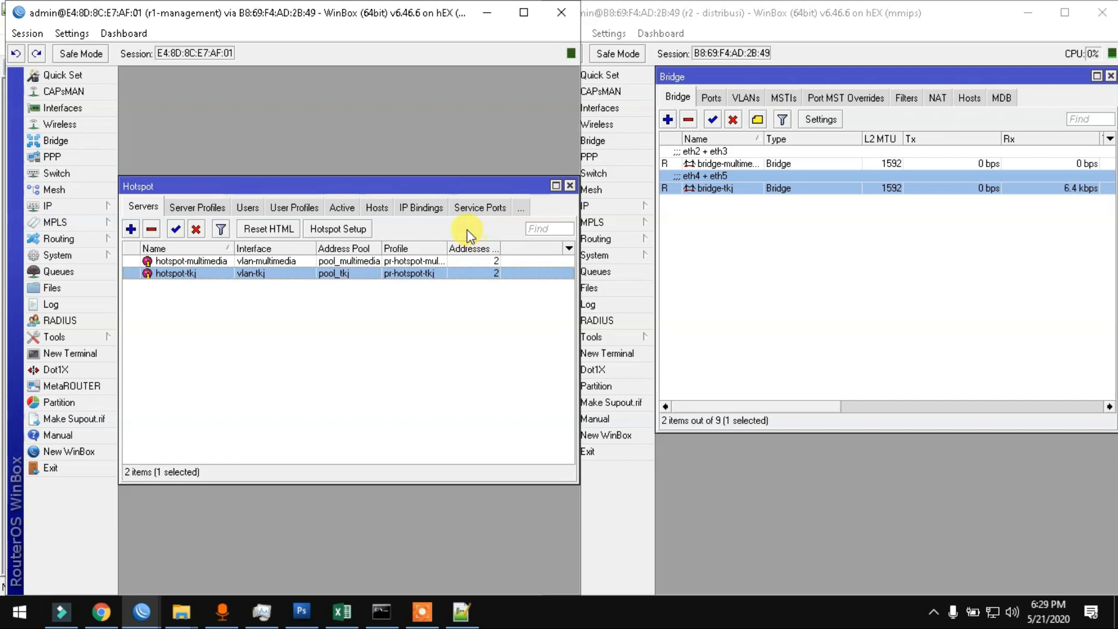
Step: Show the hotspot User Profiles and check the Siswa Multimedia category in the requirements spreadsheet
{"action": "left_click", "coordinate": [305, 210]}
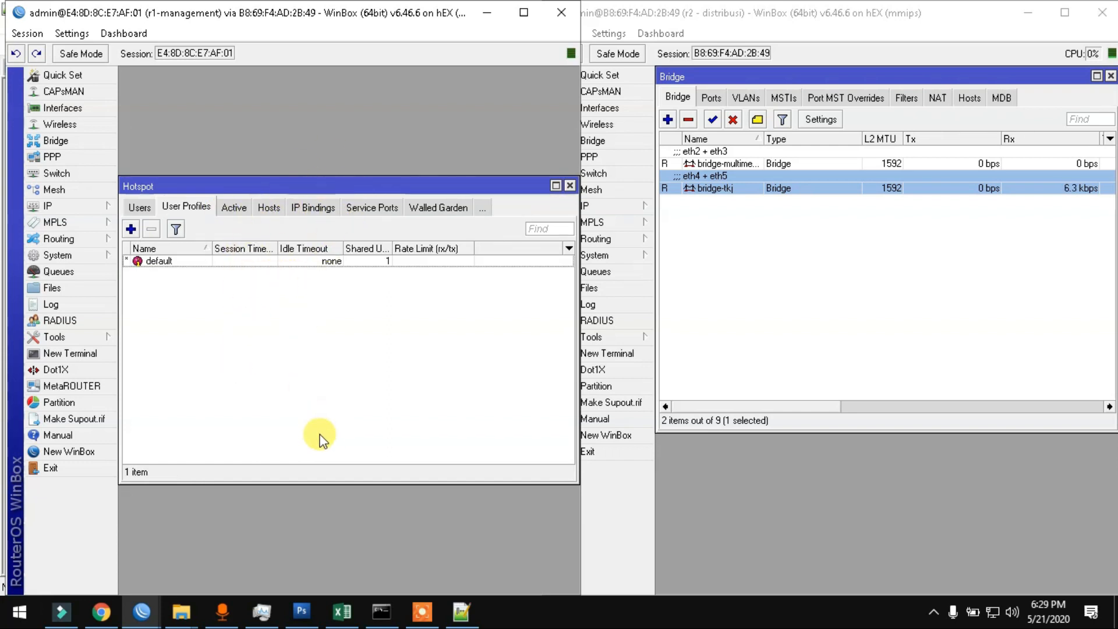
{"action": "left_click", "coordinate": [339, 613]}
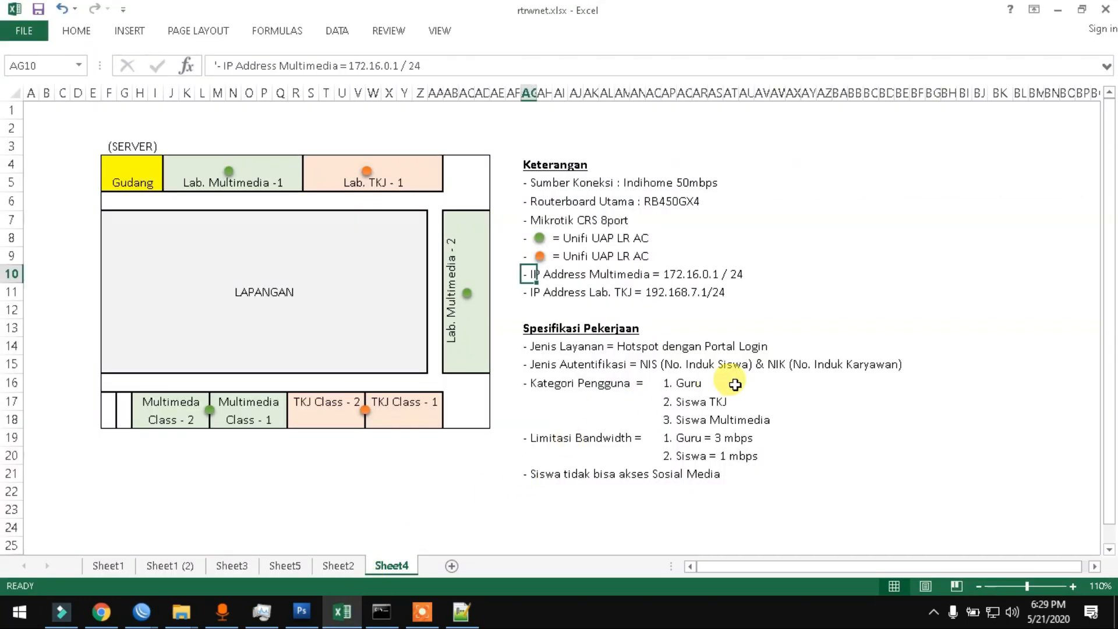
{"action": "left_click", "coordinate": [684, 383]}
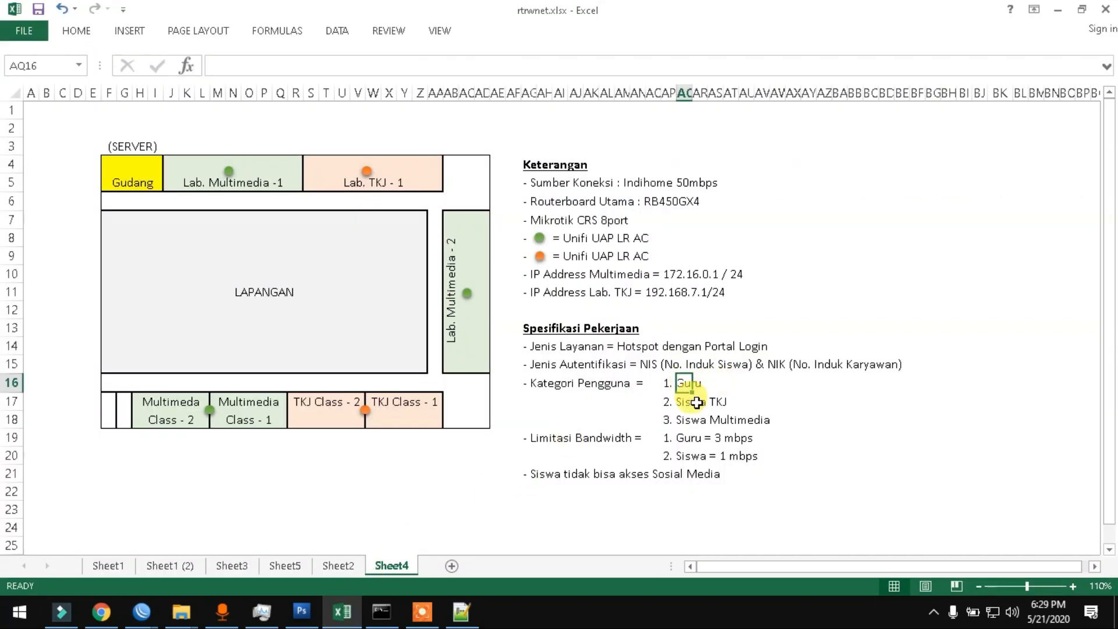
{"action": "left_click", "coordinate": [667, 423]}
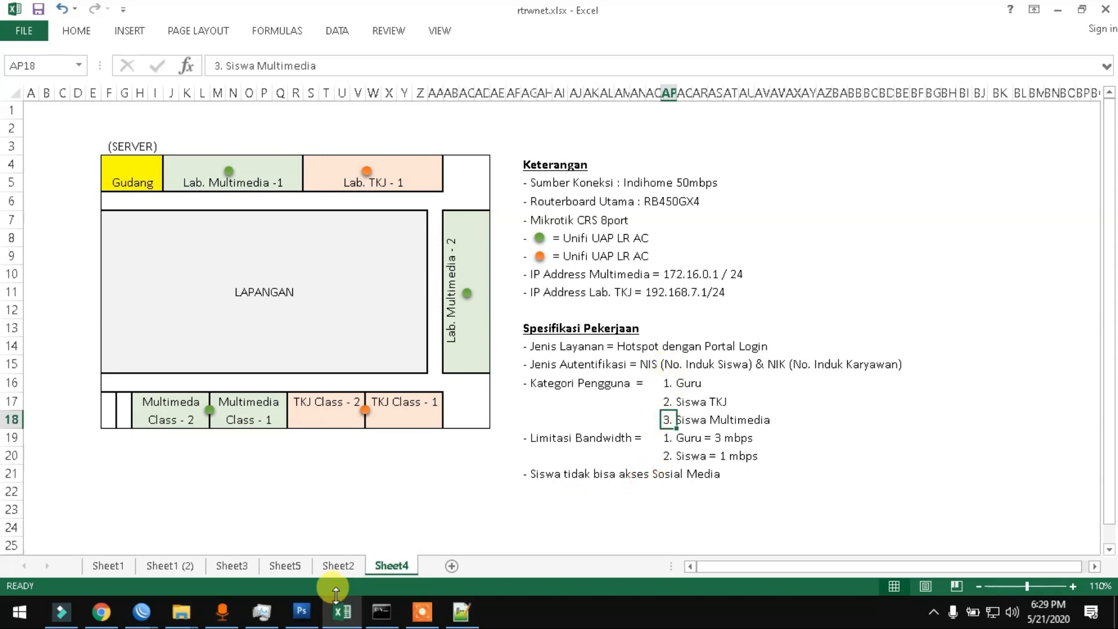
Step: Return to the r1 WinBox session and start a new hotspot user profile
{"action": "left_click", "coordinate": [142, 610]}
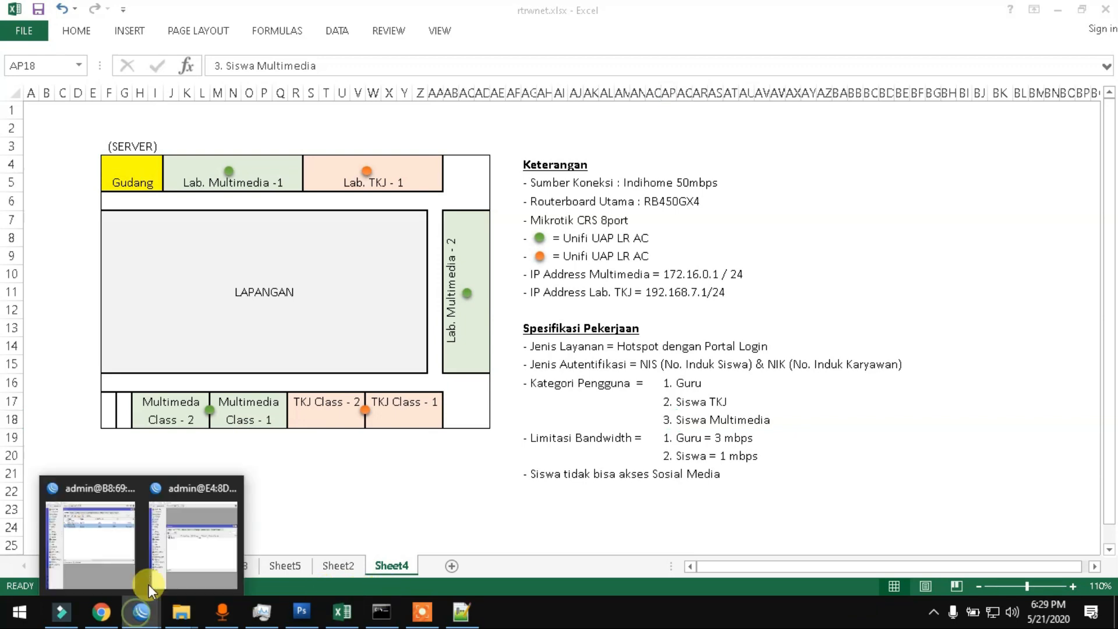
{"action": "left_click", "coordinate": [124, 541]}
{"action": "left_click", "coordinate": [156, 612]}
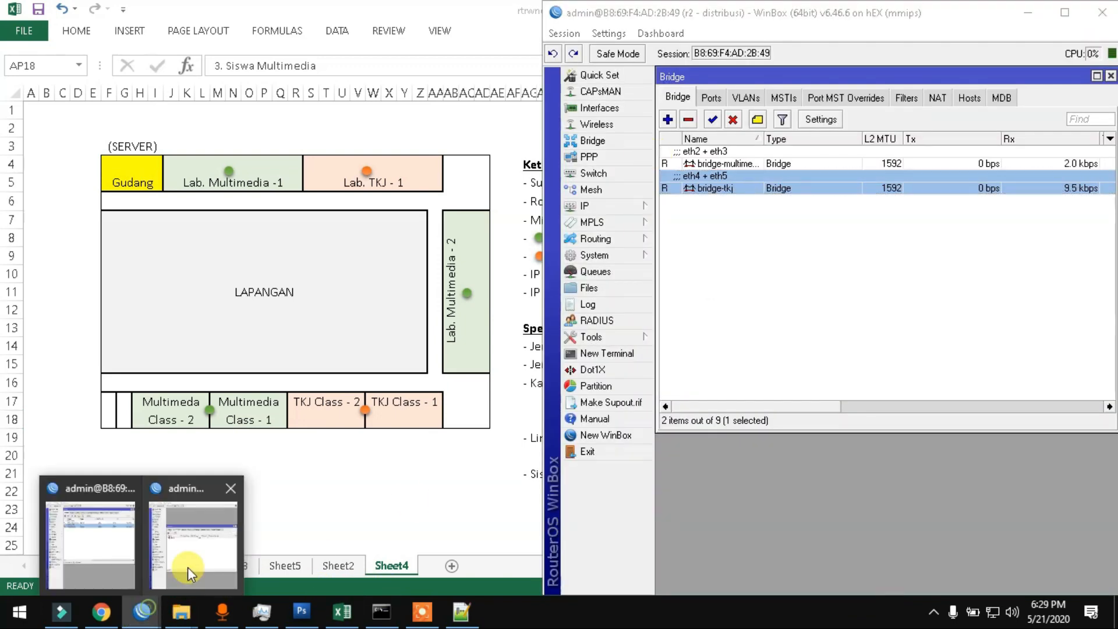
{"action": "left_click", "coordinate": [187, 567]}
{"action": "left_click", "coordinate": [131, 228]}
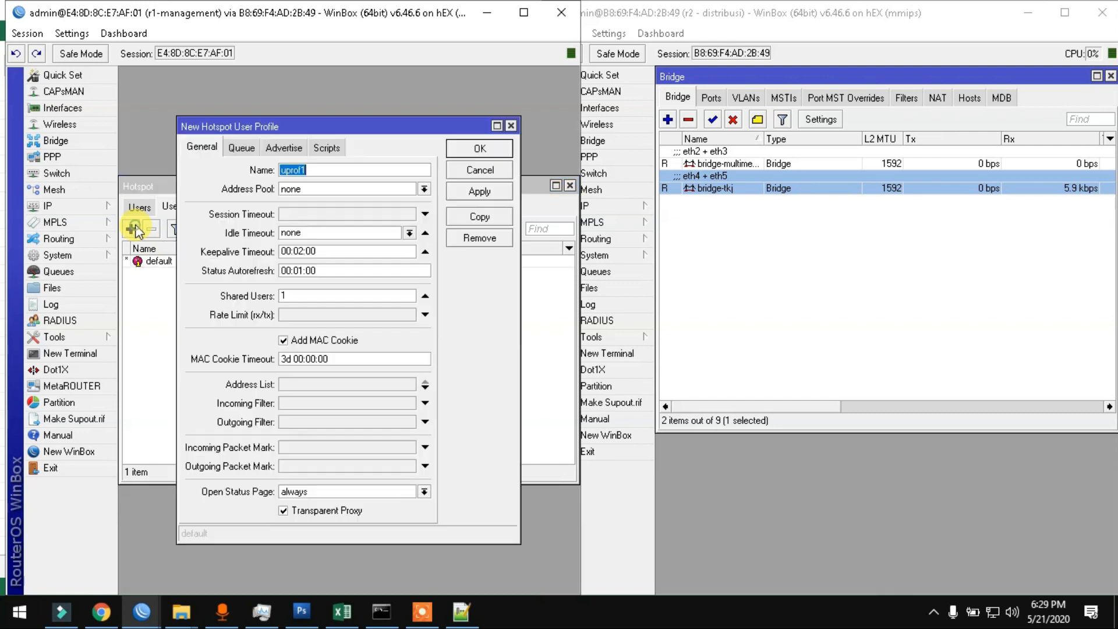
Step: Create user profile guru with rate limit 3M, transparent proxy off, address list guru-list-hotspot
{"action": "type", "text": "guru"}
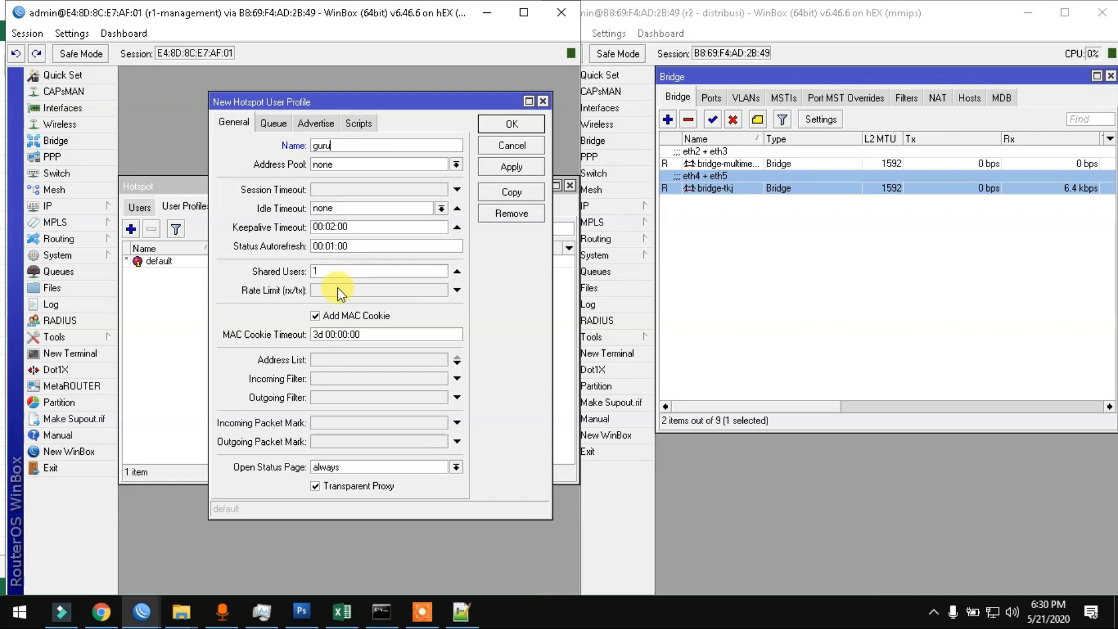
{"action": "left_click", "coordinate": [356, 613]}
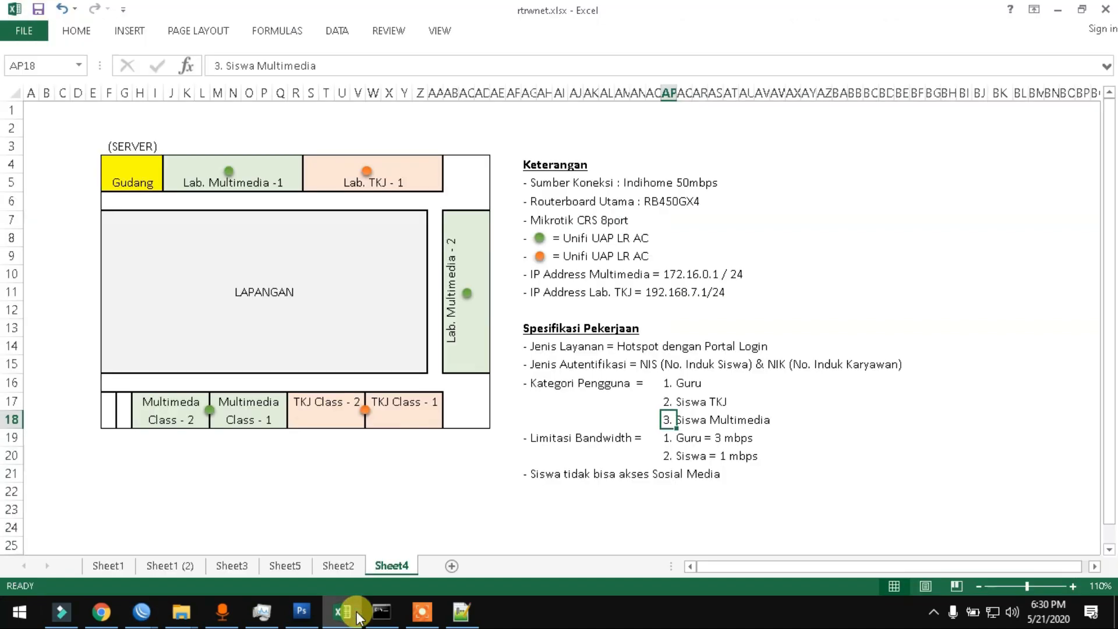
{"action": "left_click", "coordinate": [357, 614]}
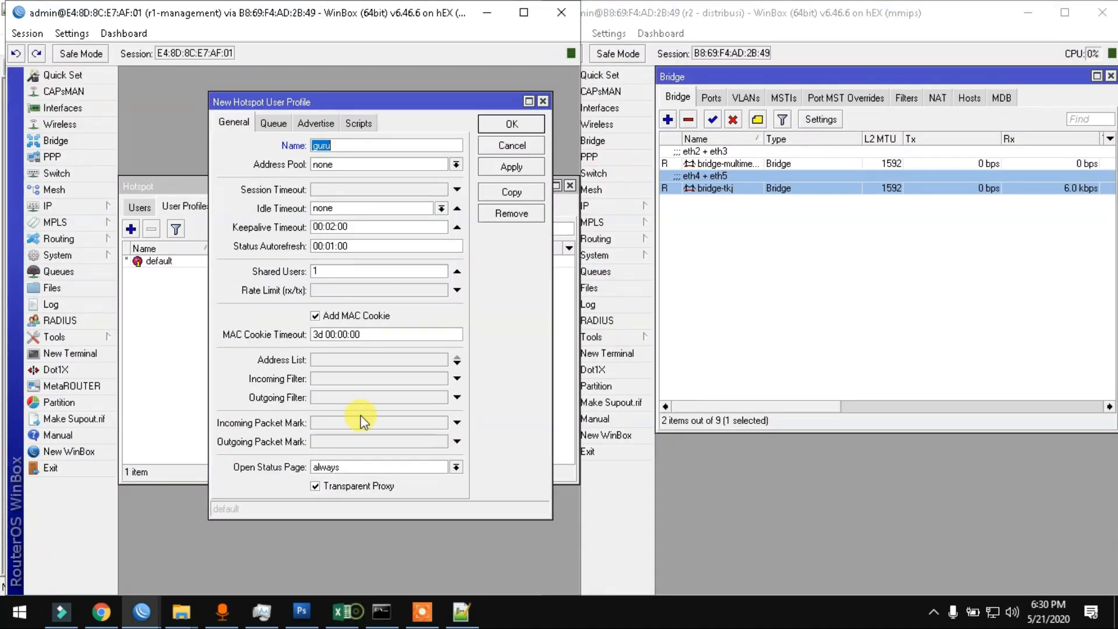
{"action": "left_click", "coordinate": [359, 291]}
{"action": "type", "text": "3"}
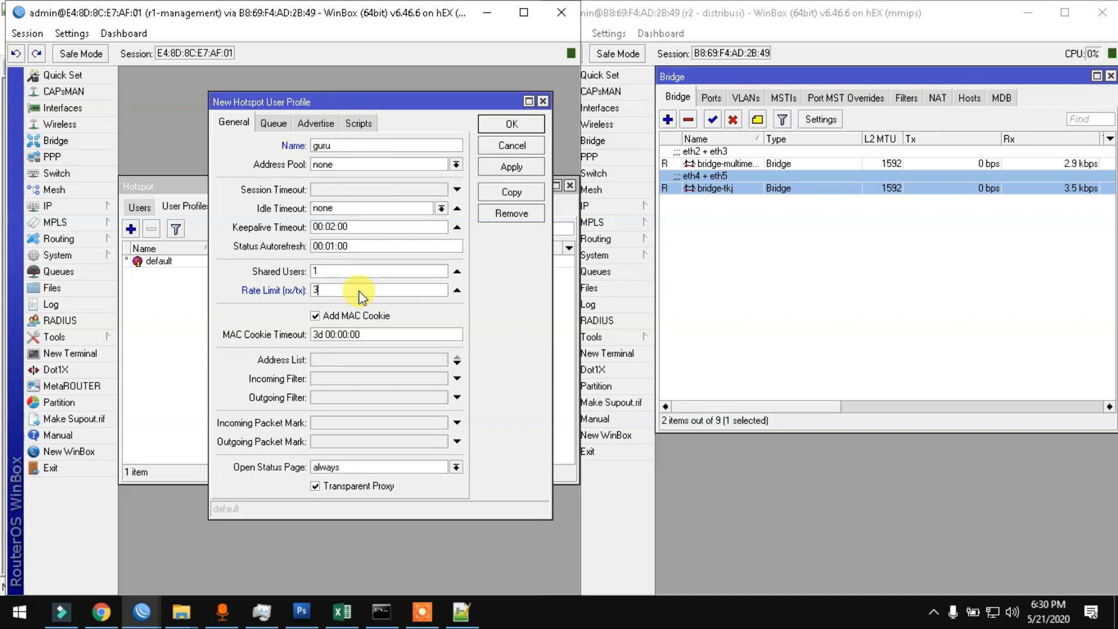
{"action": "type", "text": "M"}
{"action": "left_click", "coordinate": [358, 485]}
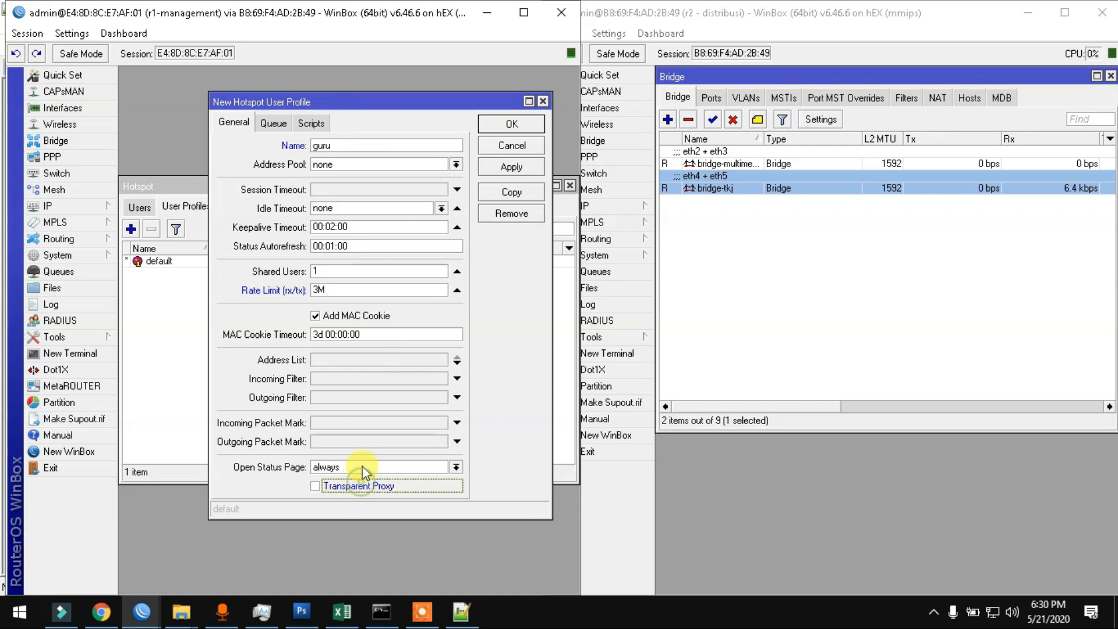
{"action": "left_click", "coordinate": [374, 358]}
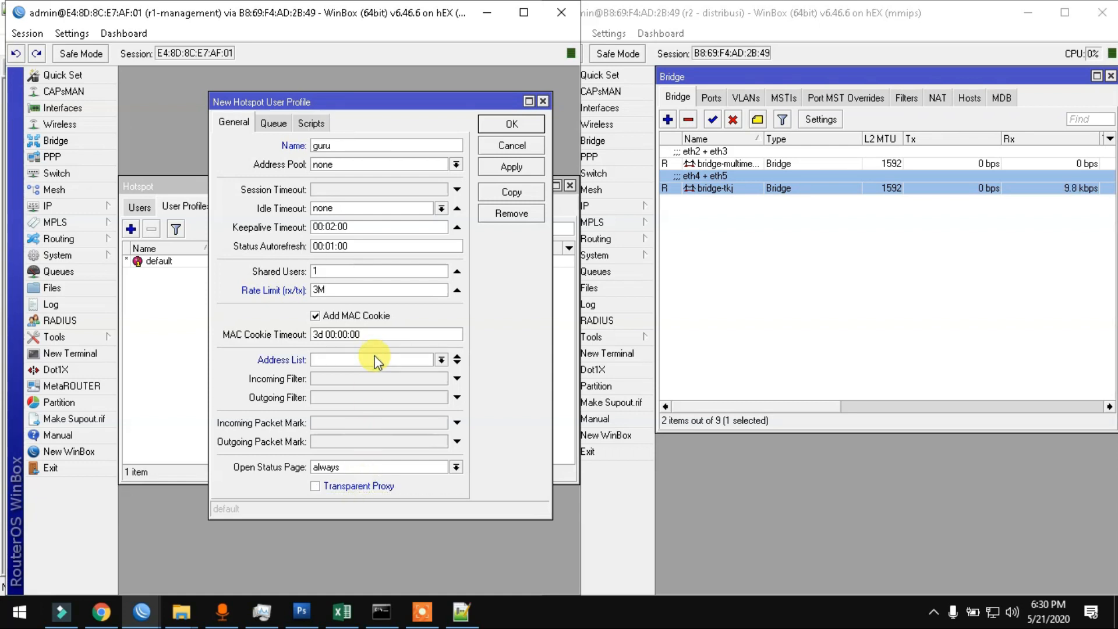
{"action": "type", "text": "guru-list-hotspot"}
{"action": "left_click", "coordinate": [529, 173]}
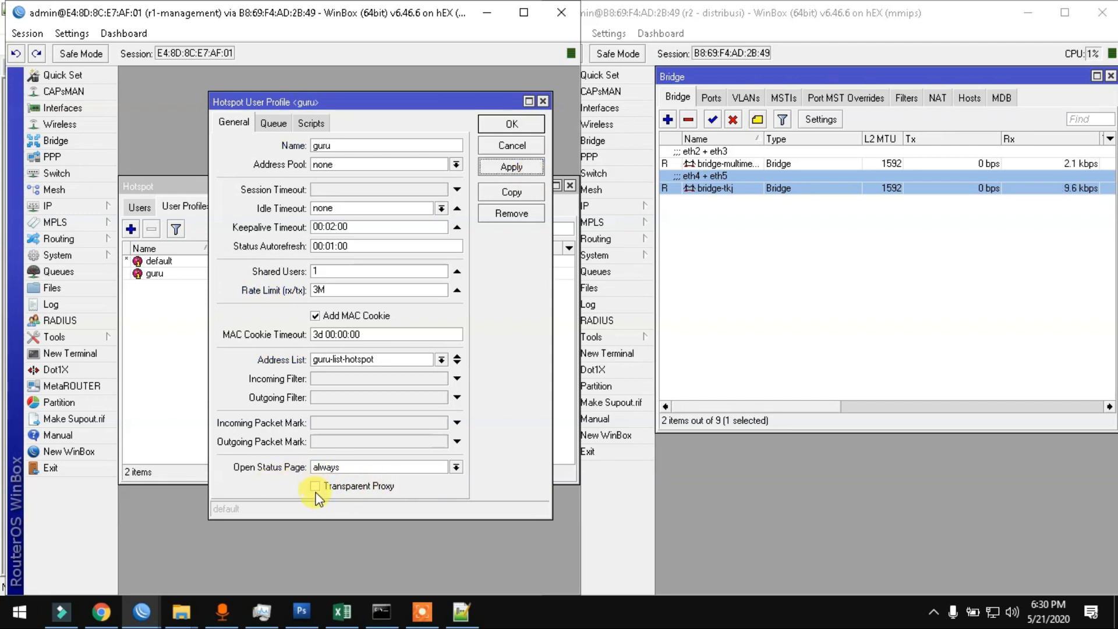
{"action": "left_click", "coordinate": [512, 123]}
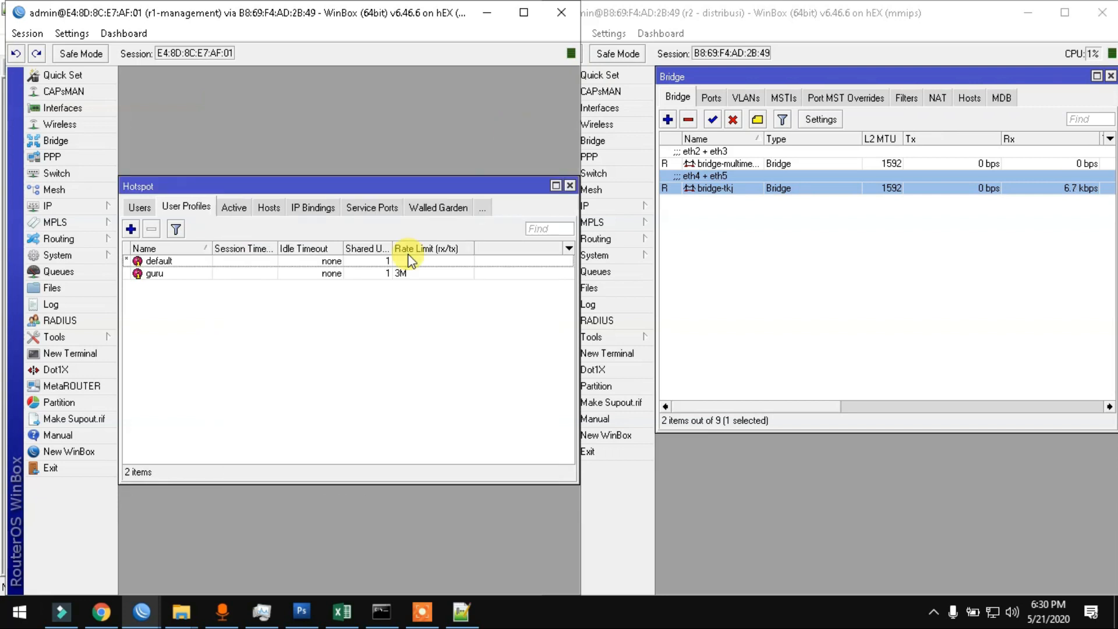
Step: Add user profile multimedia with rate limit 1M/1M and address list multimedia-list-hotspot
{"action": "left_click", "coordinate": [131, 228]}
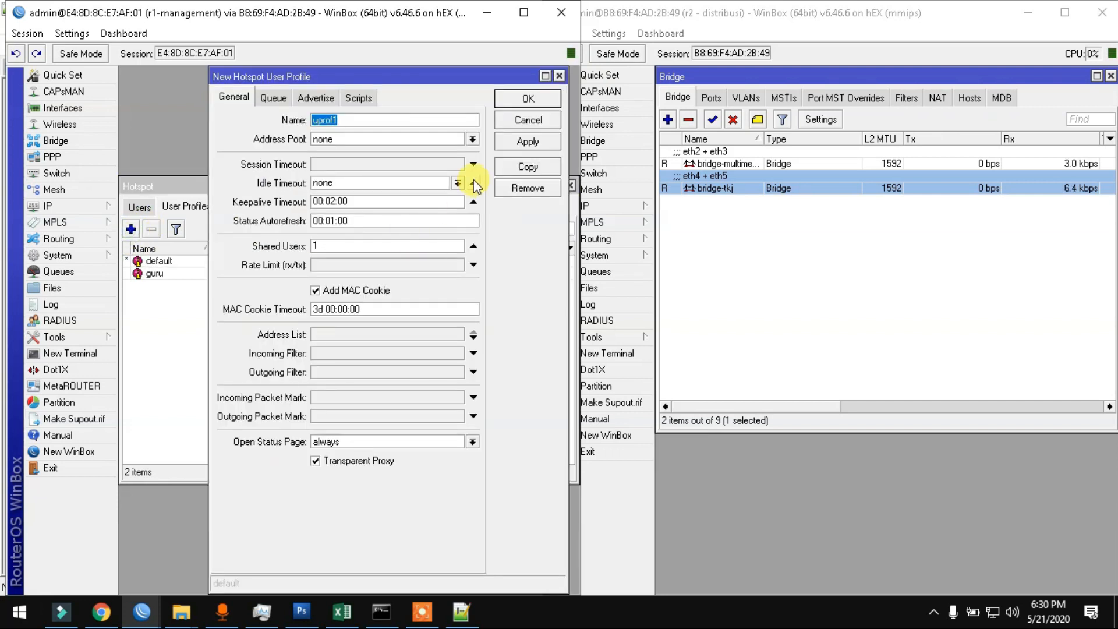
{"action": "type", "text": "multimedia"}
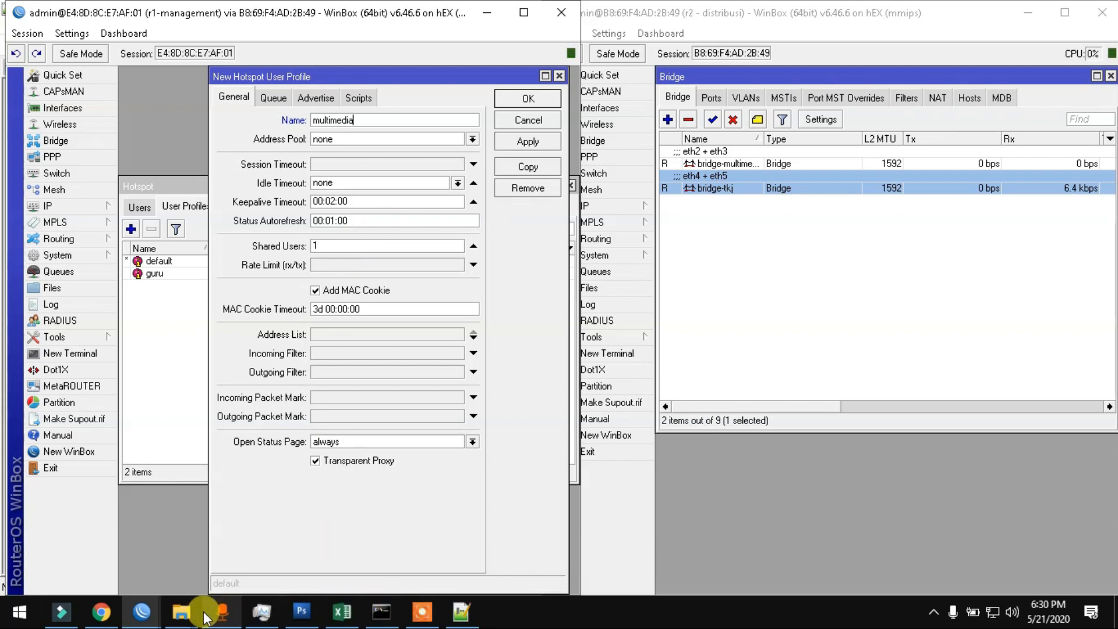
{"action": "left_click", "coordinate": [342, 611]}
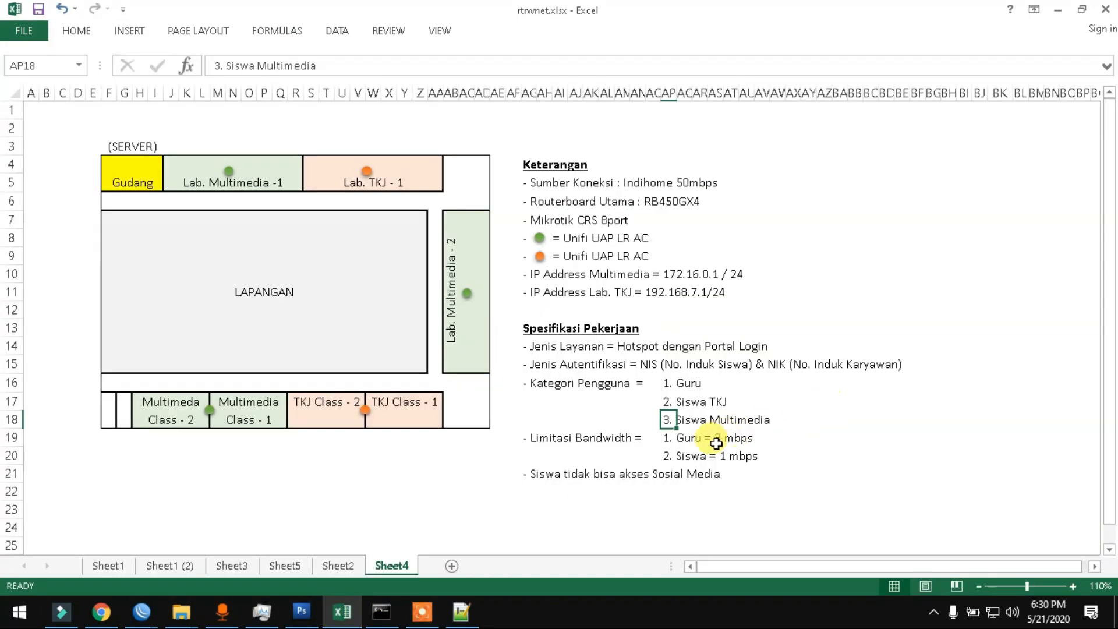
{"action": "left_click", "coordinate": [343, 611]}
{"action": "left_click", "coordinate": [397, 263]}
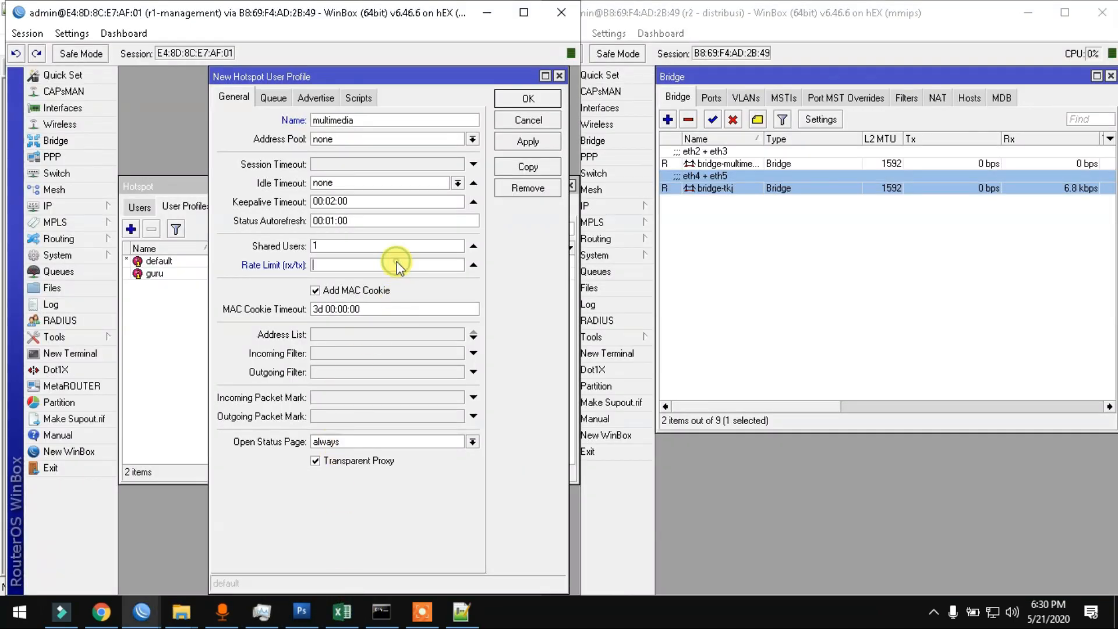
{"action": "type", "text": "1M/1M"}
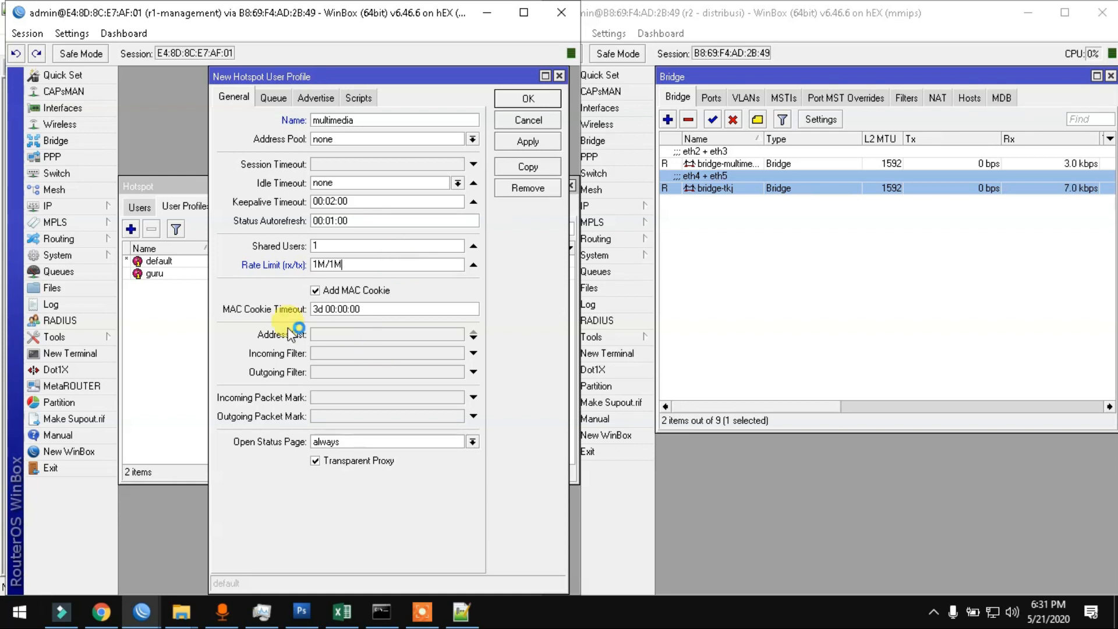
{"action": "left_click", "coordinate": [359, 336]}
{"action": "type", "text": "multi"}
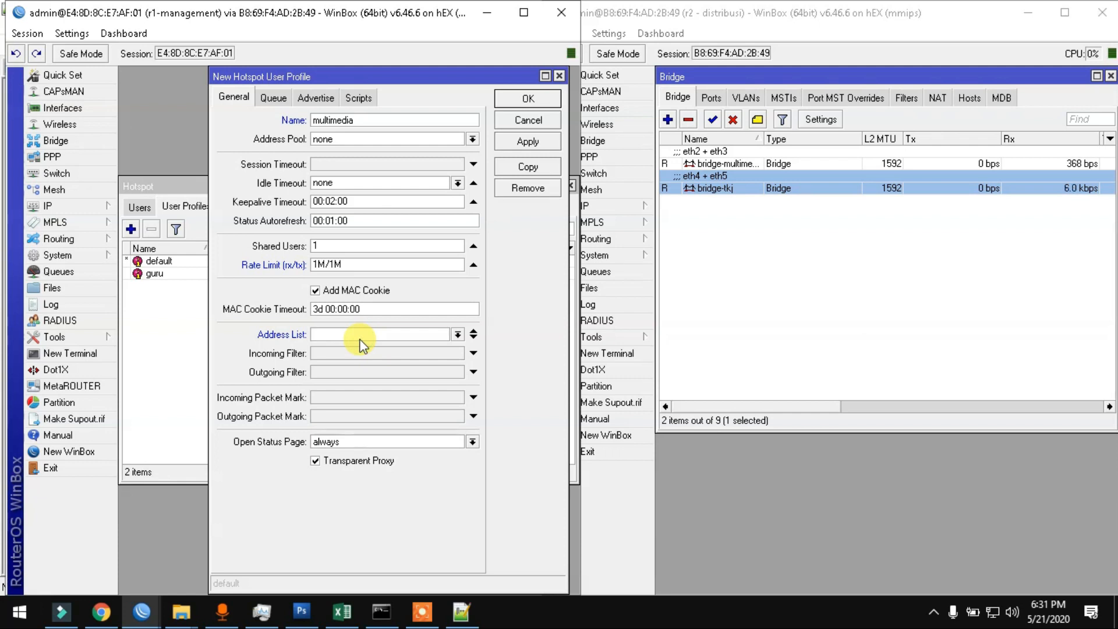
{"action": "type", "text": "media-list-hotspot"}
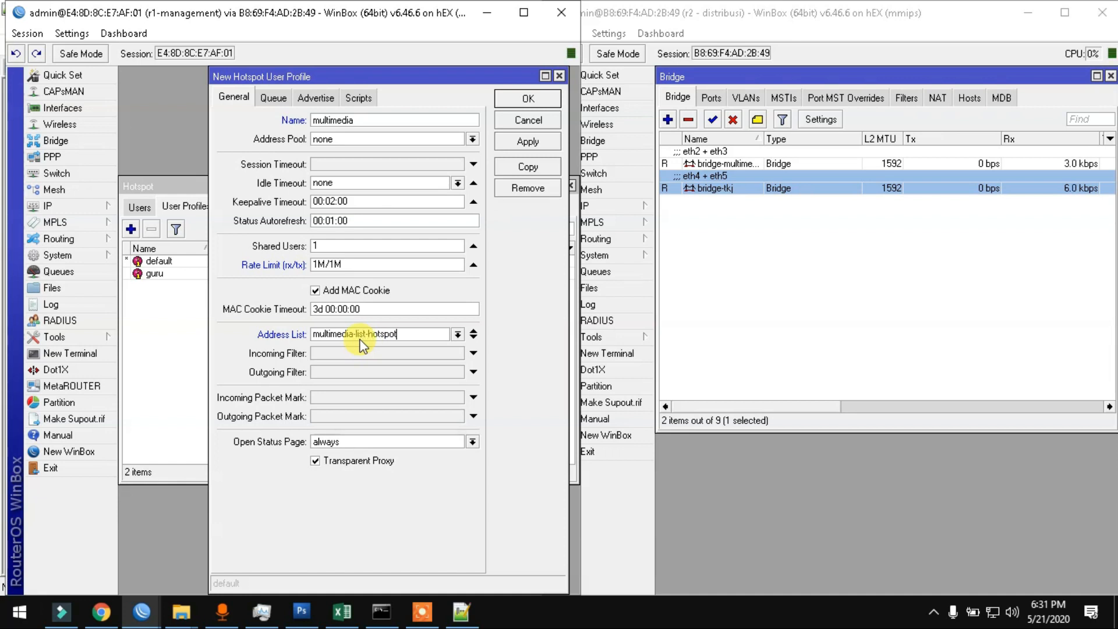
{"action": "left_click", "coordinate": [553, 140]}
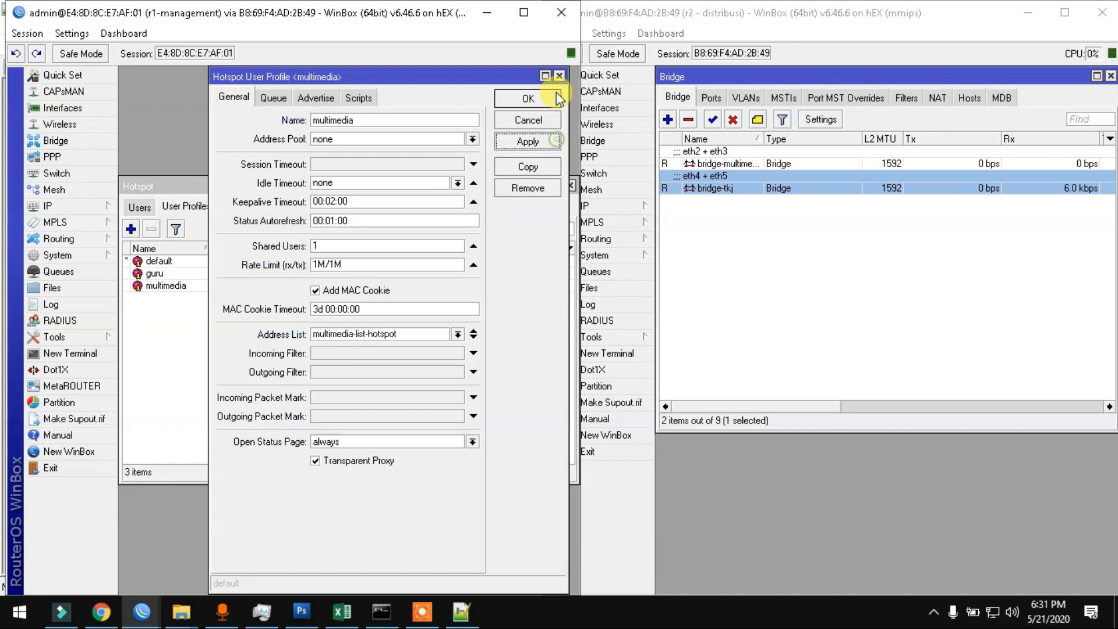
{"action": "left_click", "coordinate": [556, 94]}
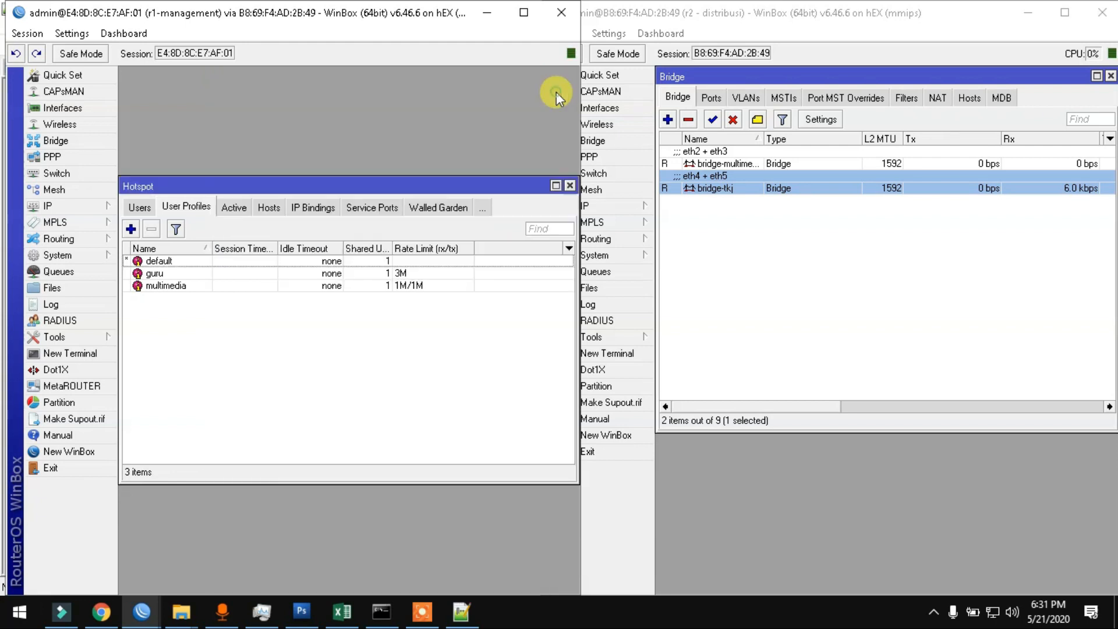
Step: Add user profile tkj with rate limit 1M/1M, address list tkj-list-hotspot, transparent proxy off
{"action": "left_click", "coordinate": [131, 229]}
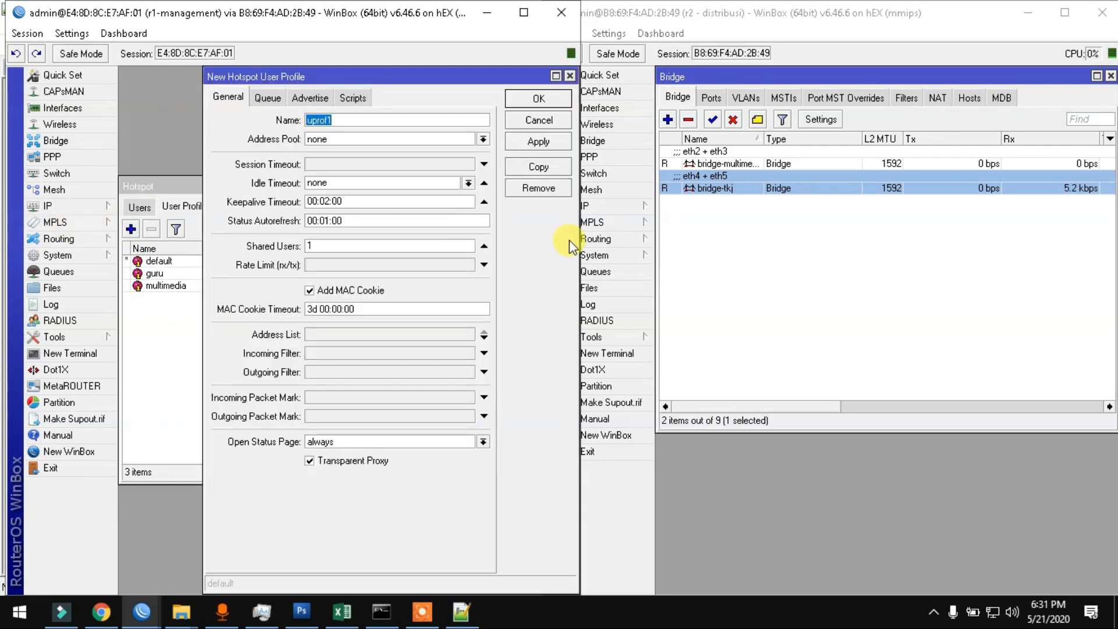
{"action": "type", "text": "tkj"}
{"action": "left_click", "coordinate": [425, 266]}
{"action": "type", "text": "1M"}
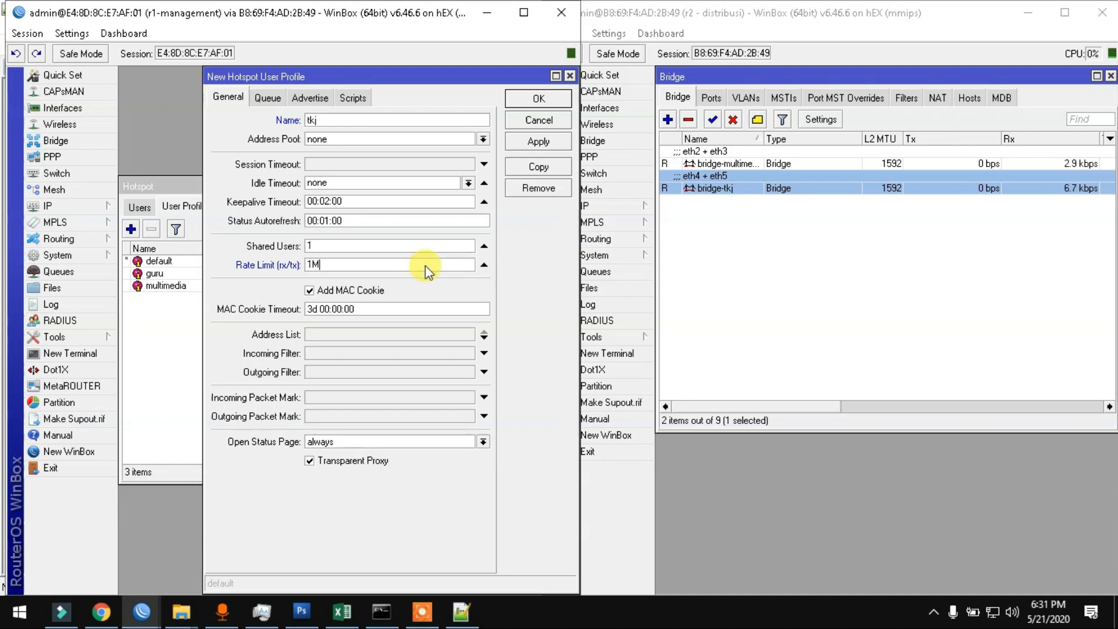
{"action": "type", "text": "/1M"}
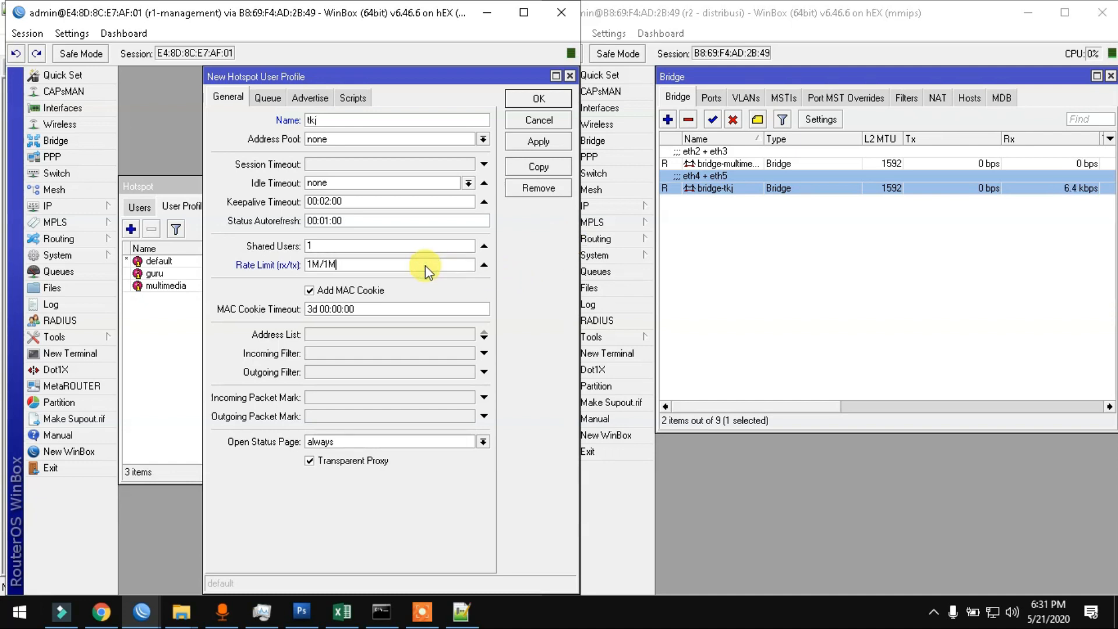
{"action": "left_click", "coordinate": [416, 333]}
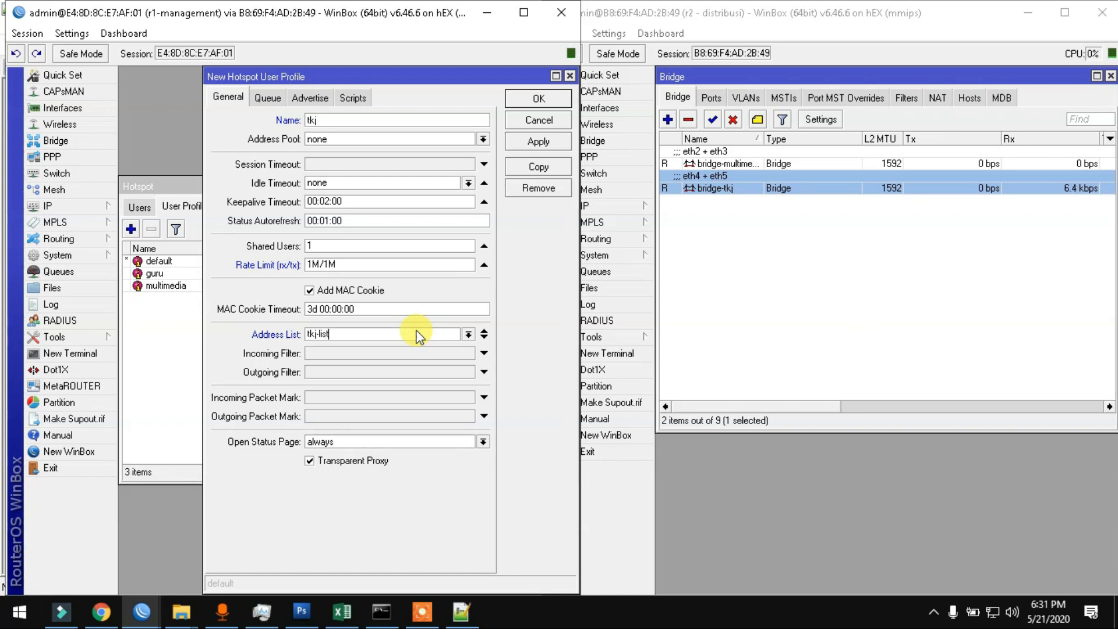
{"action": "type", "text": "tkj-list-hotspot"}
{"action": "left_click", "coordinate": [375, 461]}
{"action": "left_click", "coordinate": [550, 141]}
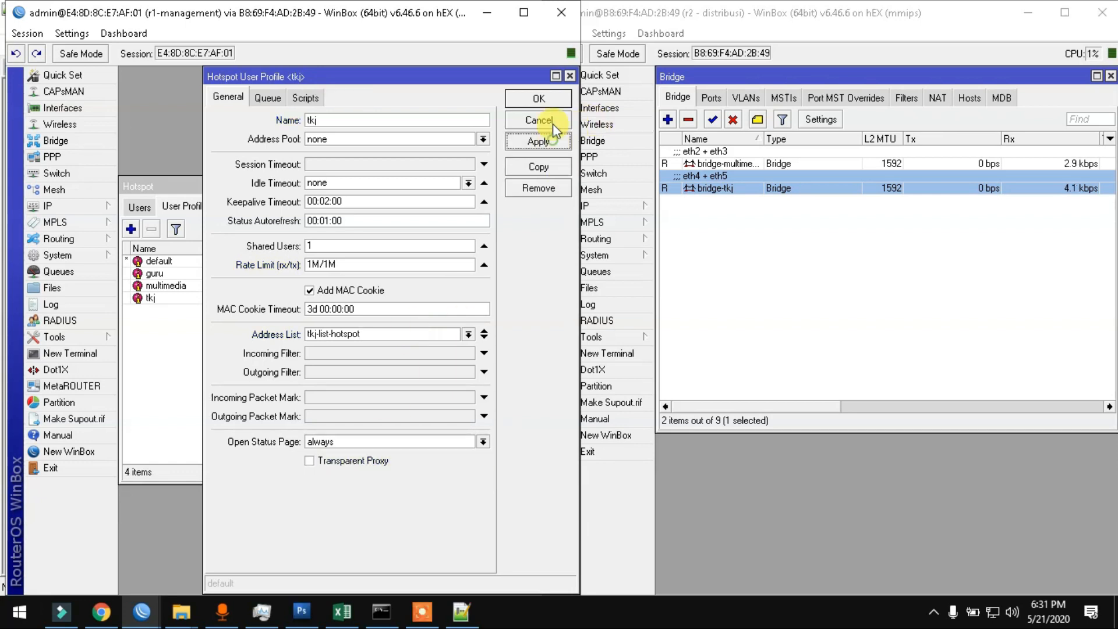
{"action": "left_click", "coordinate": [552, 122]}
Step: Turn off transparent proxy on multimedia and change guru's rate limit to 3M/3M
{"action": "double_click", "coordinate": [270, 285]}
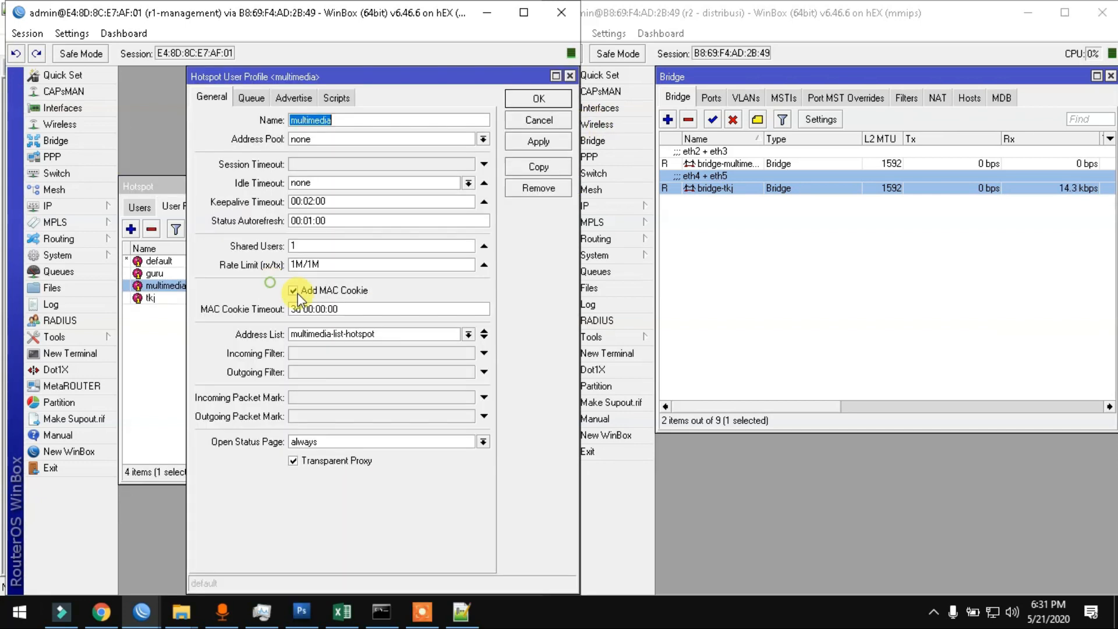
{"action": "left_click", "coordinate": [352, 466]}
{"action": "left_click", "coordinate": [538, 140]}
{"action": "left_click", "coordinate": [539, 99]}
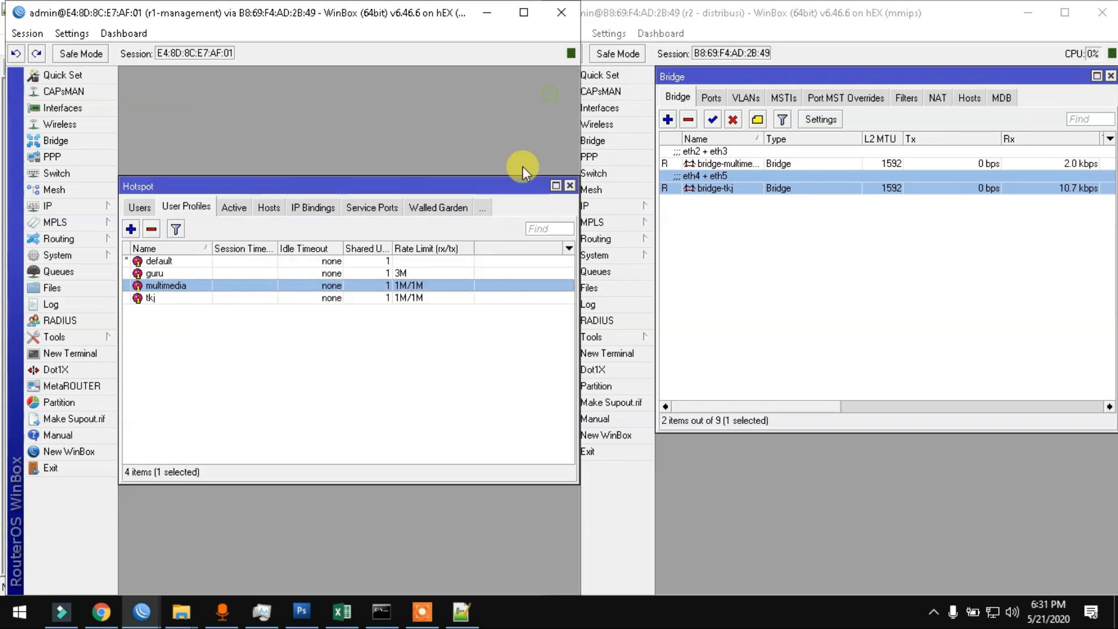
{"action": "double_click", "coordinate": [430, 273]}
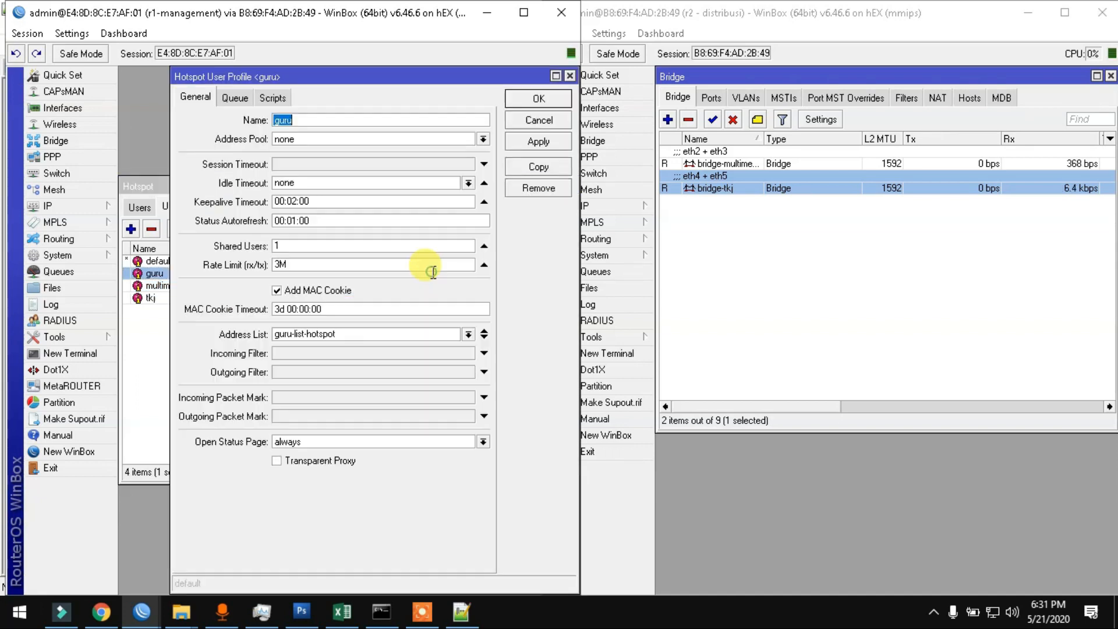
{"action": "left_click", "coordinate": [420, 263]}
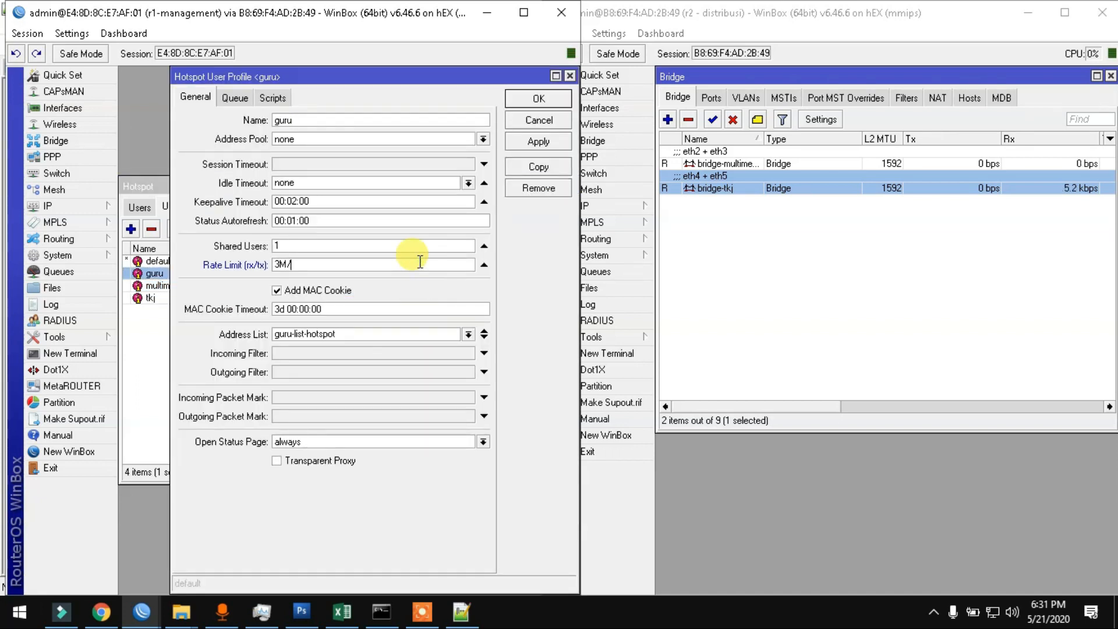
{"action": "key", "text": "Return"}
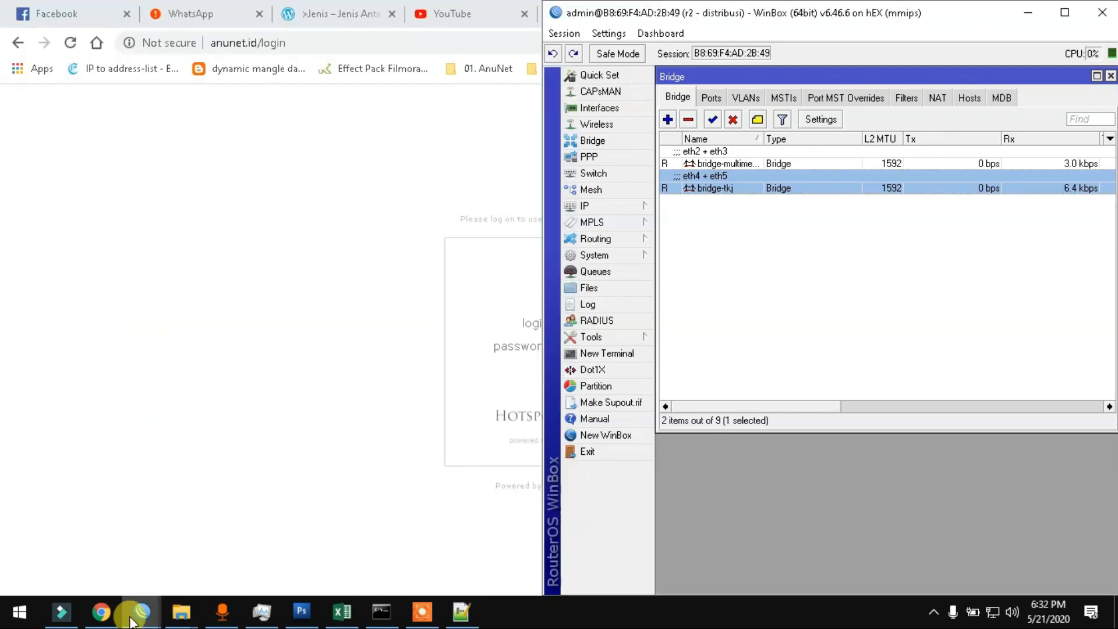
Step: Bring the r1 session forward and show the hotspot Users list
{"action": "left_click", "coordinate": [131, 614]}
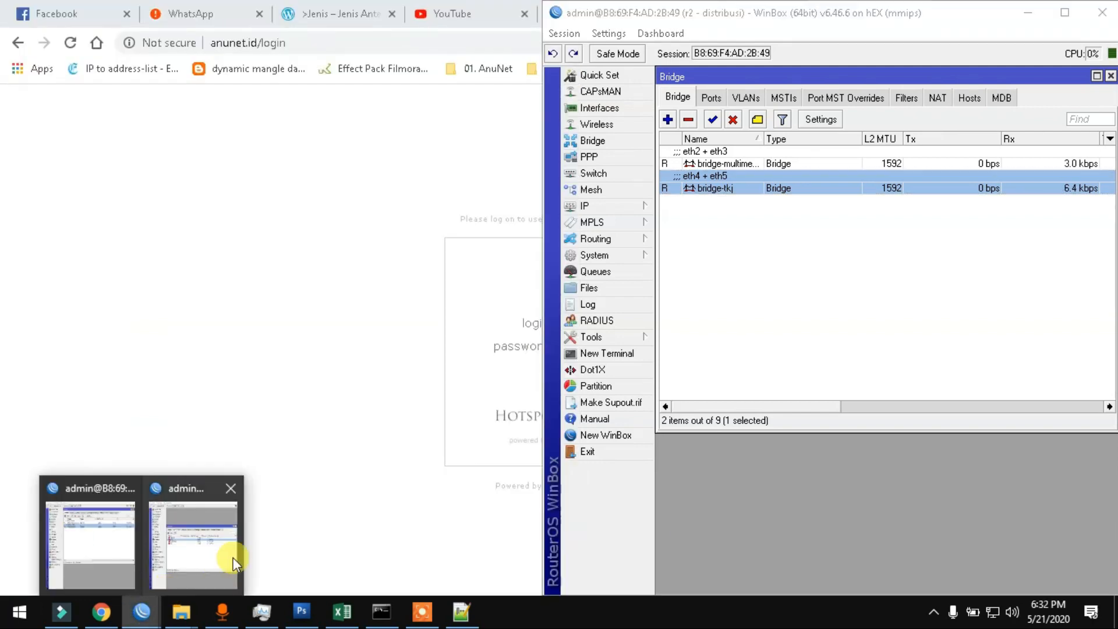
{"action": "left_click", "coordinate": [232, 557]}
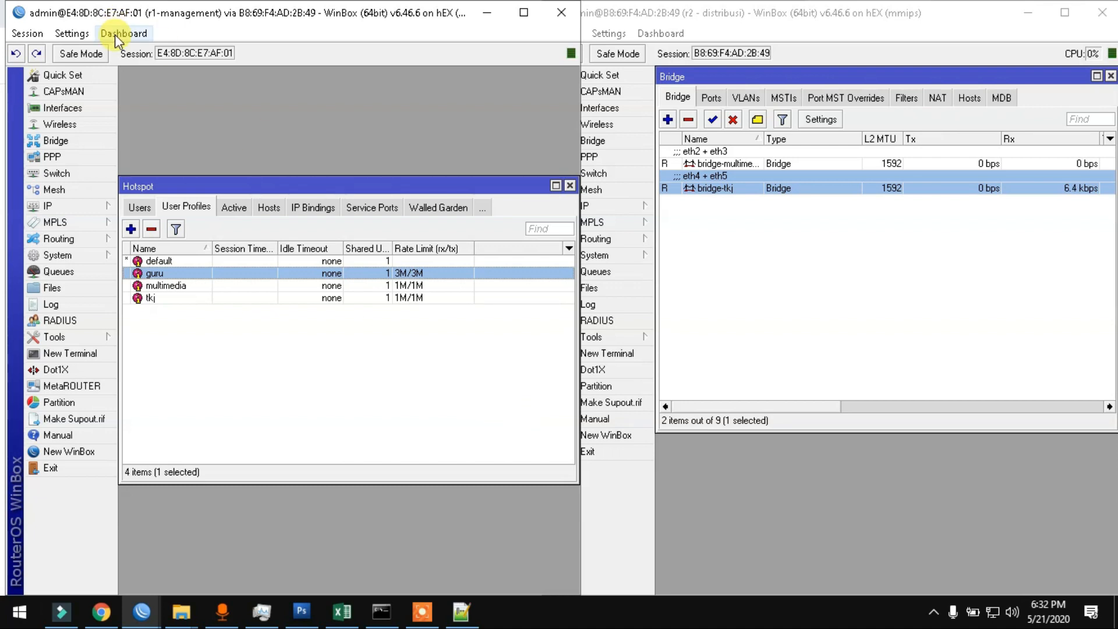
{"action": "left_click", "coordinate": [135, 210]}
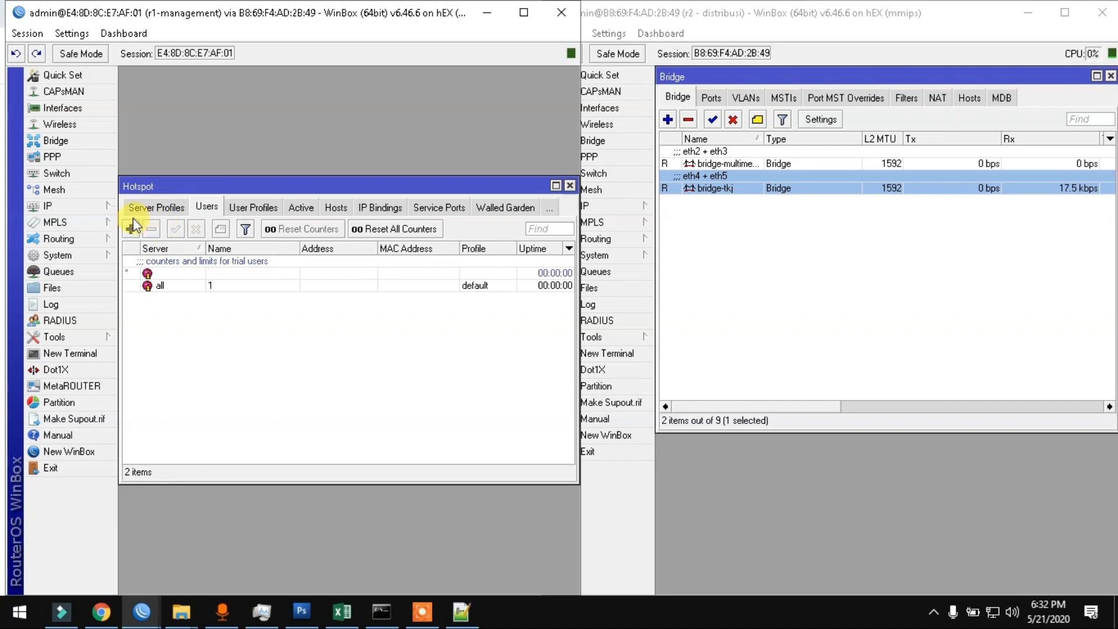
Step: Add hotspot user 1guru with the guru profile, unchecking Hide Passwords in Settings
{"action": "left_click", "coordinate": [131, 229]}
{"action": "key", "text": "Tab"}
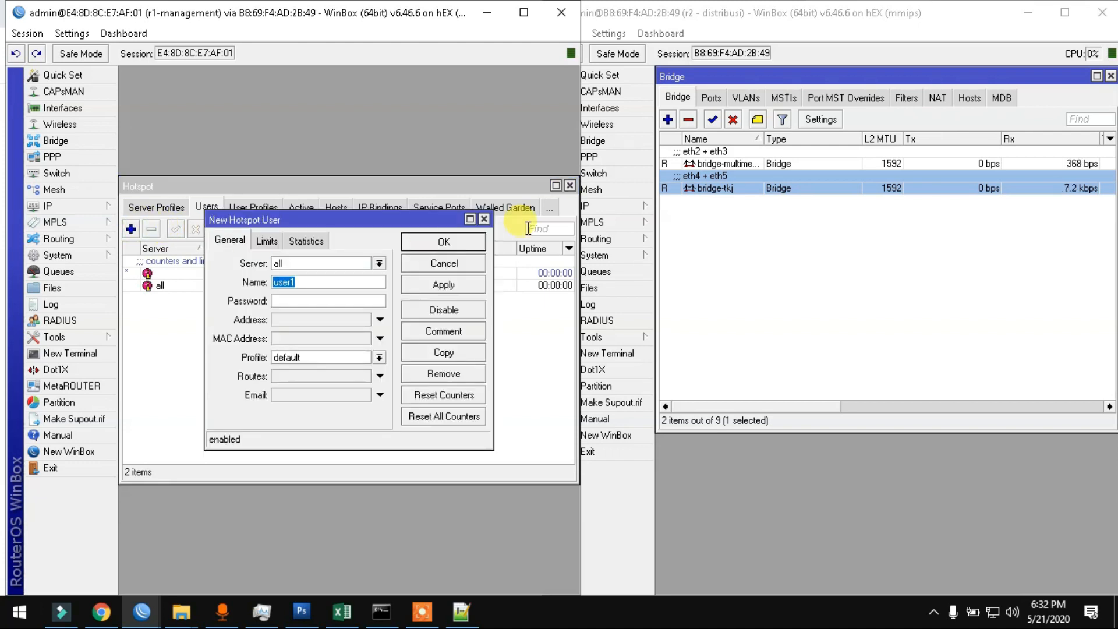
{"action": "type", "text": "1guru"}
{"action": "left_click", "coordinate": [73, 33]}
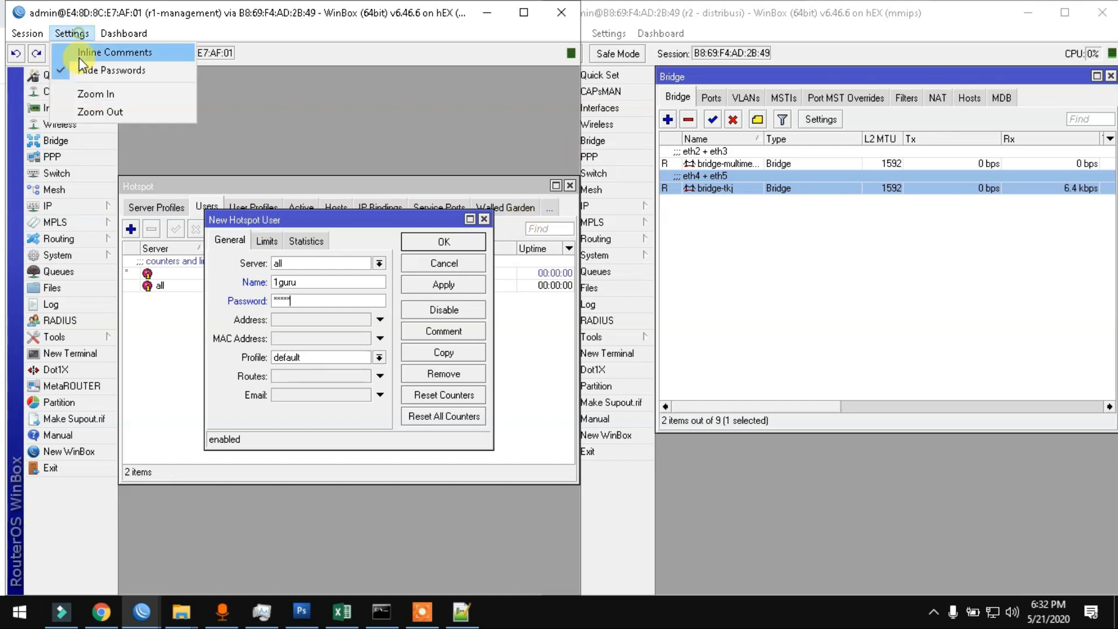
{"action": "left_click", "coordinate": [84, 74]}
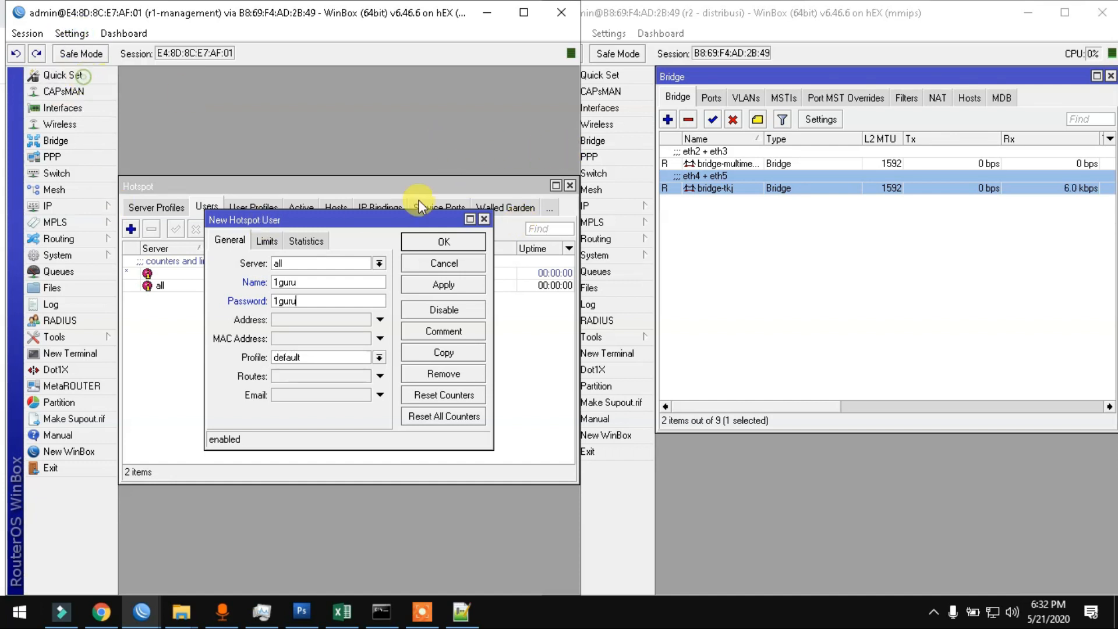
{"action": "left_click", "coordinate": [340, 356]}
{"action": "left_click", "coordinate": [336, 381]}
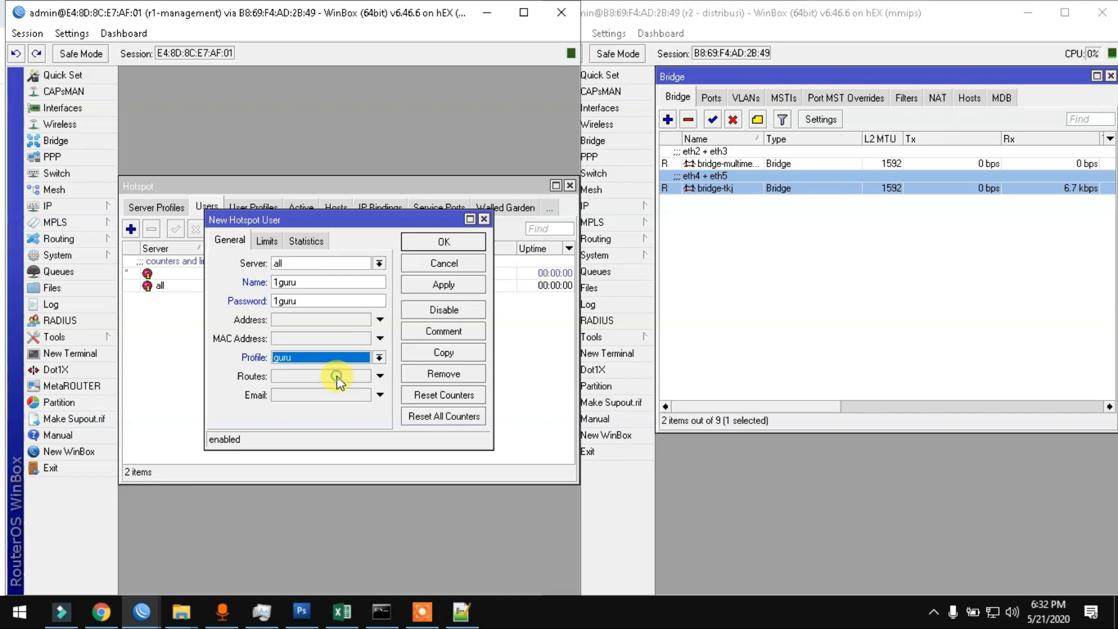
{"action": "left_click", "coordinate": [431, 285]}
{"action": "left_click", "coordinate": [439, 244]}
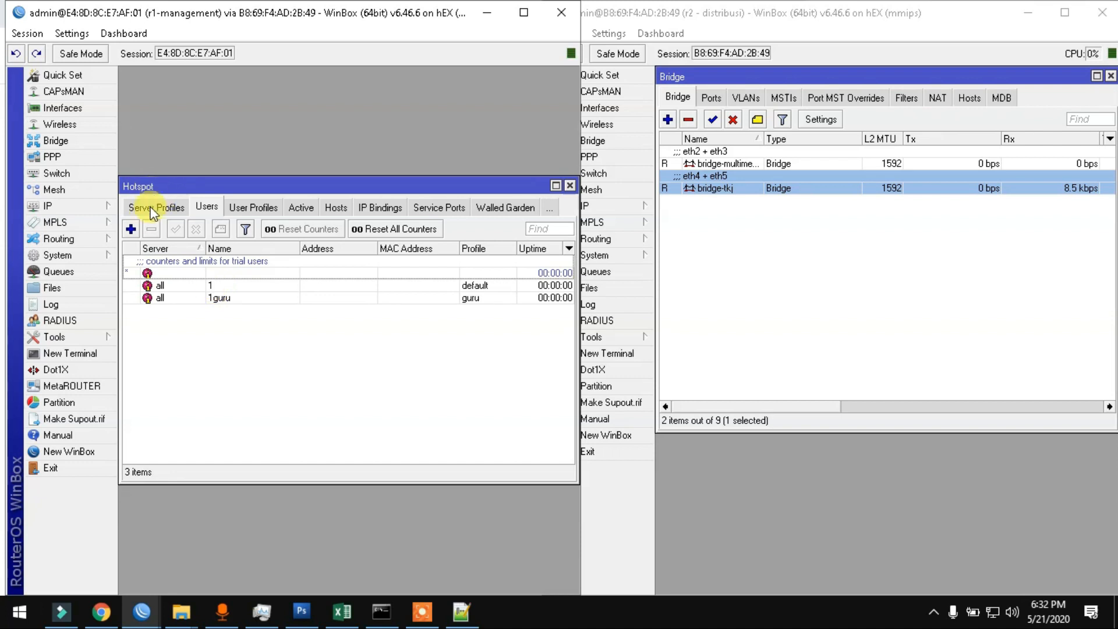
Step: Add hotspot user 1tkj with the tkj profile
{"action": "left_click", "coordinate": [131, 228]}
{"action": "key", "text": "Tab"}
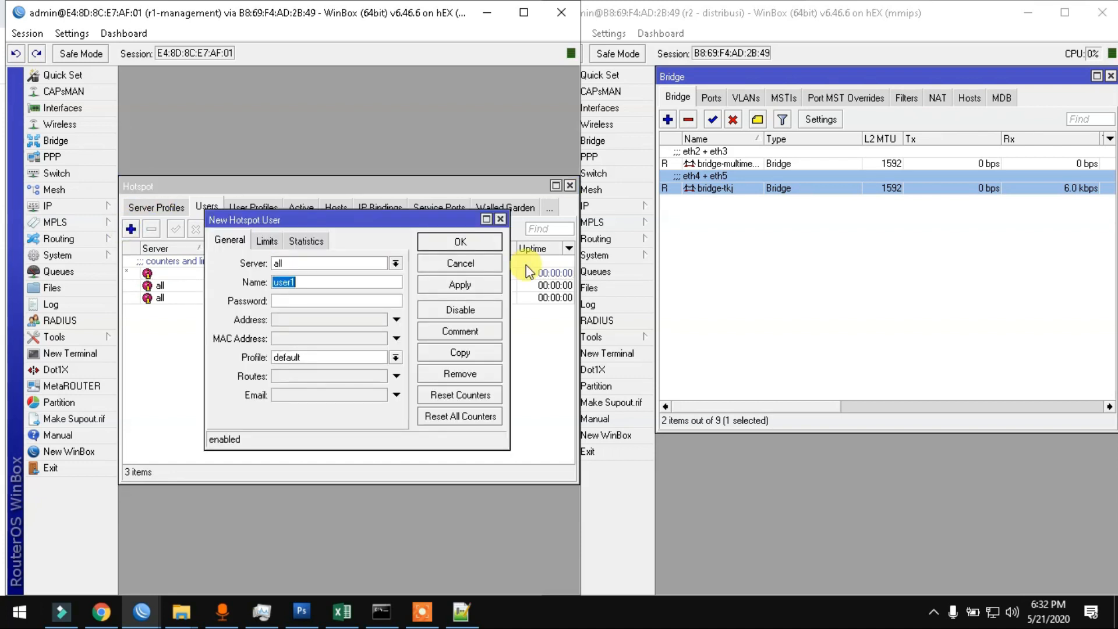
{"action": "type", "text": "1tkj"}
{"action": "key", "text": "Tab"}
{"action": "left_click", "coordinate": [395, 356]}
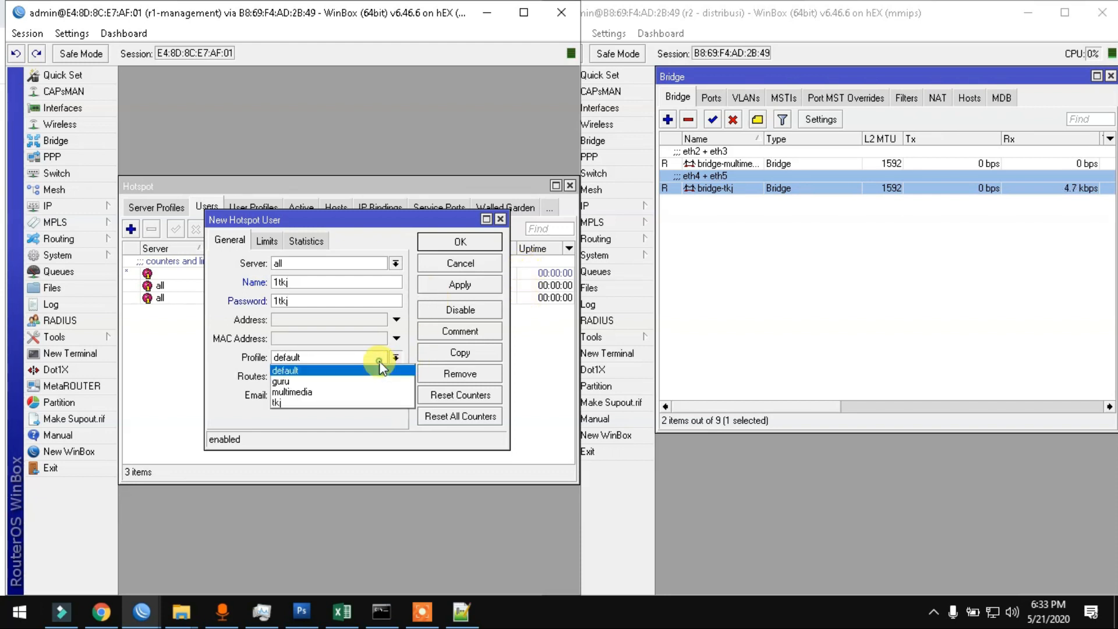
{"action": "left_click", "coordinate": [358, 402]}
{"action": "left_click", "coordinate": [460, 285]}
{"action": "left_click", "coordinate": [463, 241]}
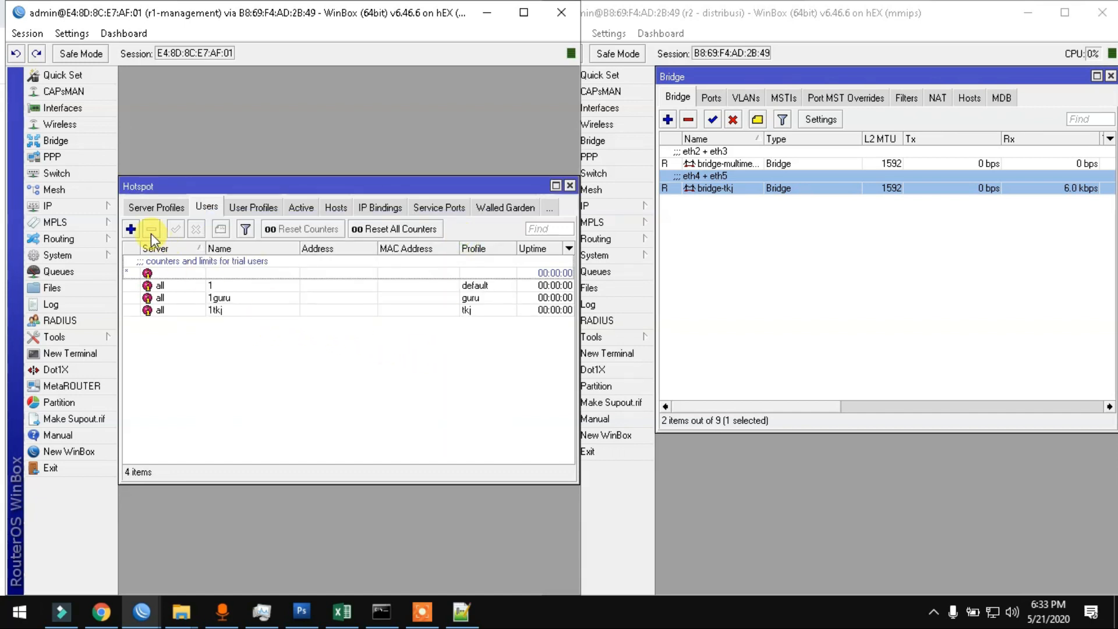
Step: Add hotspot user 1mm with the multimedia profile
{"action": "left_click", "coordinate": [131, 228]}
{"action": "key", "text": "Tab"}
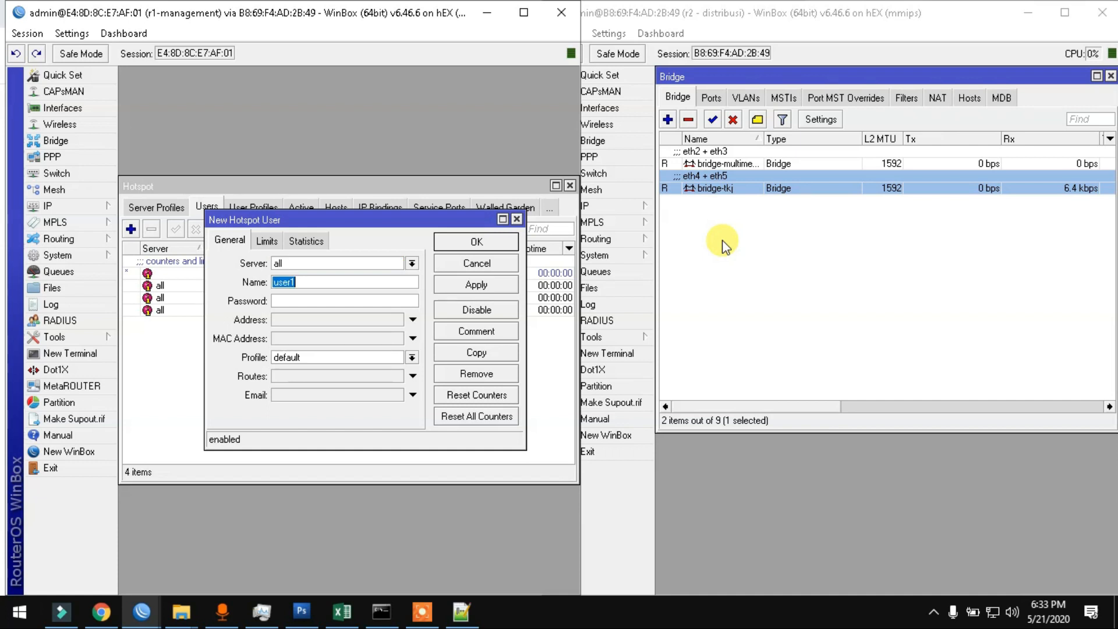
{"action": "type", "text": "1mm"}
{"action": "key", "text": "Tab"}
{"action": "left_click", "coordinate": [386, 357]}
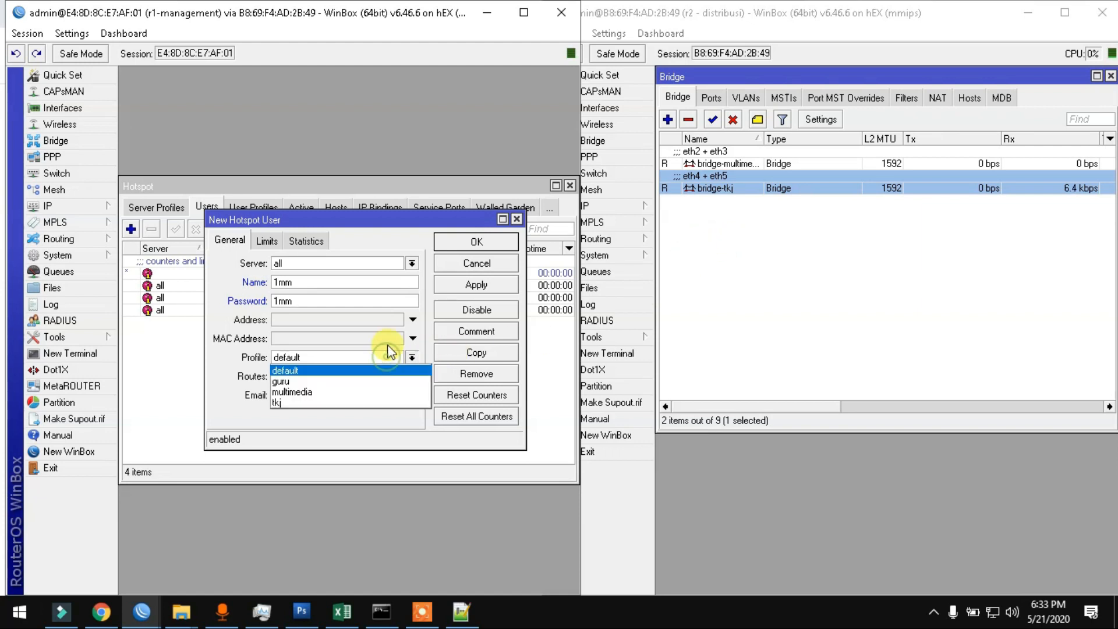
{"action": "left_click", "coordinate": [291, 392]}
{"action": "left_click", "coordinate": [482, 285]}
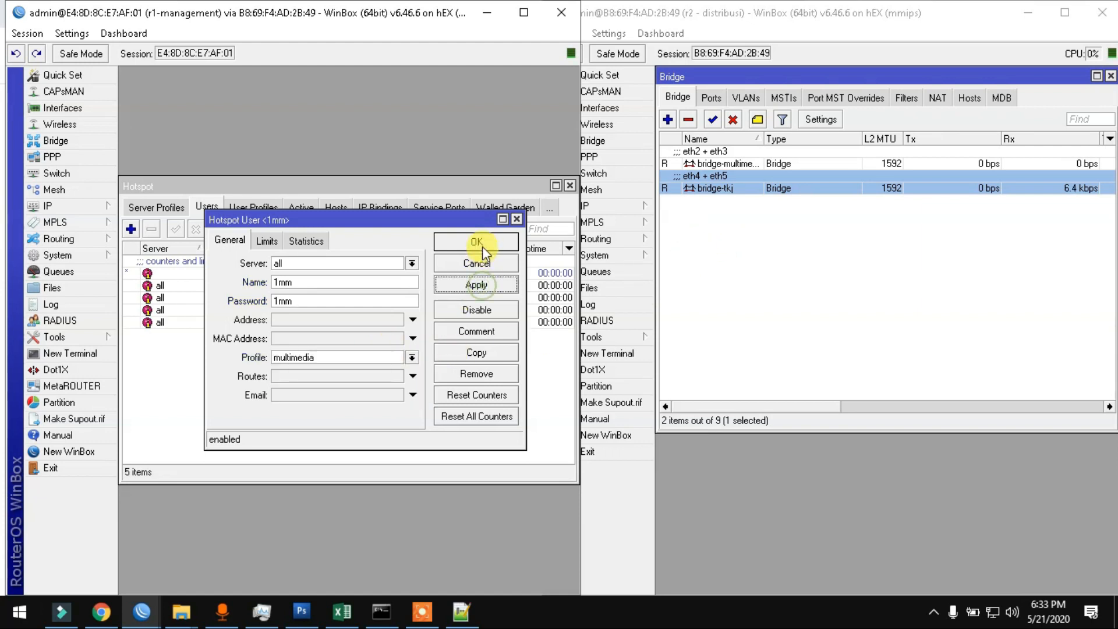
{"action": "left_click", "coordinate": [481, 242]}
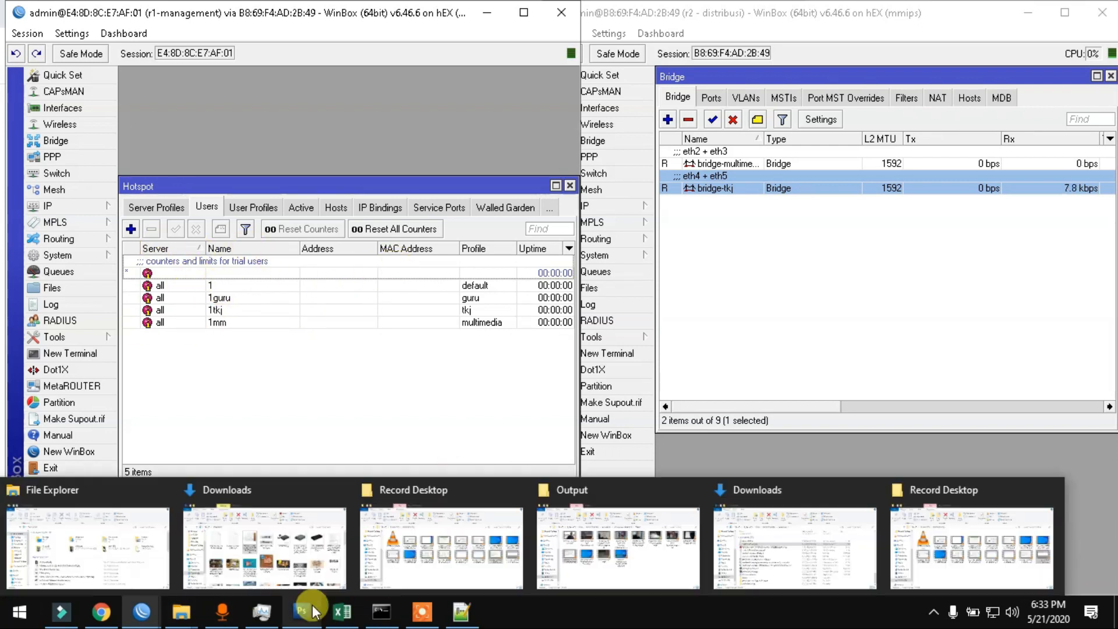
Step: Log in on the Chrome hotspot page as 1guru with its password
{"action": "left_click", "coordinate": [108, 597]}
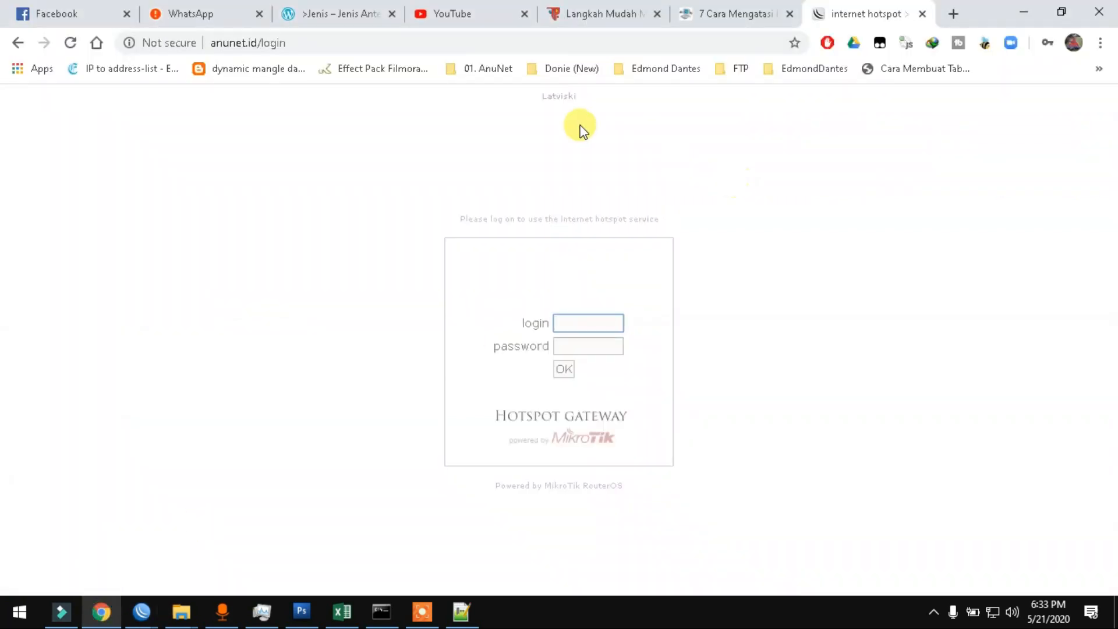
{"action": "type", "text": "1guru"}
{"action": "left_click", "coordinate": [575, 347]}
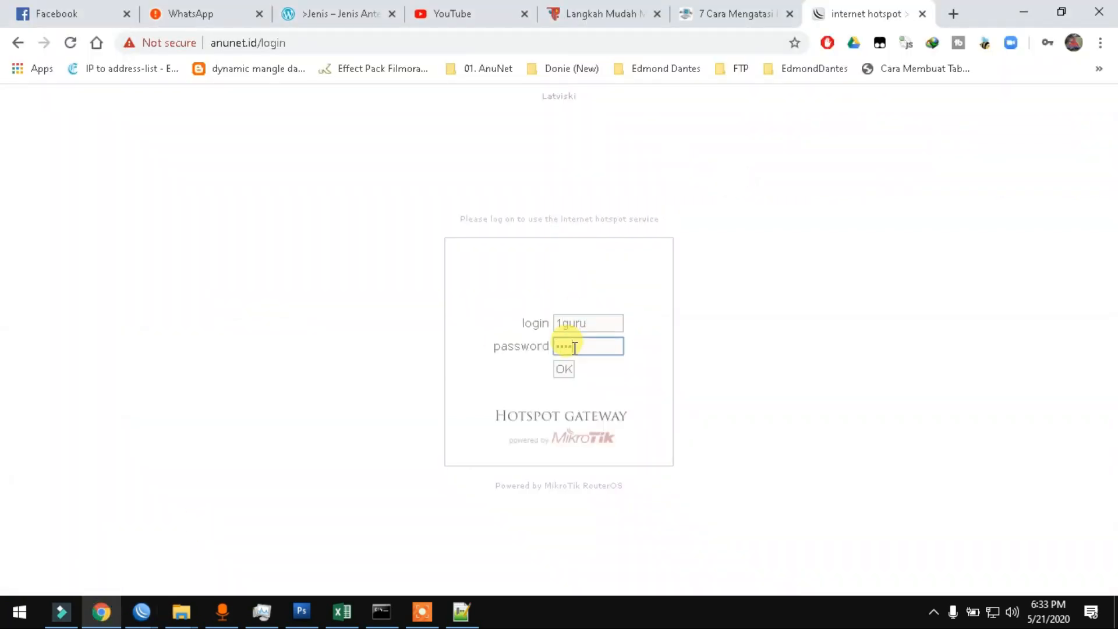
{"action": "left_click", "coordinate": [564, 370]}
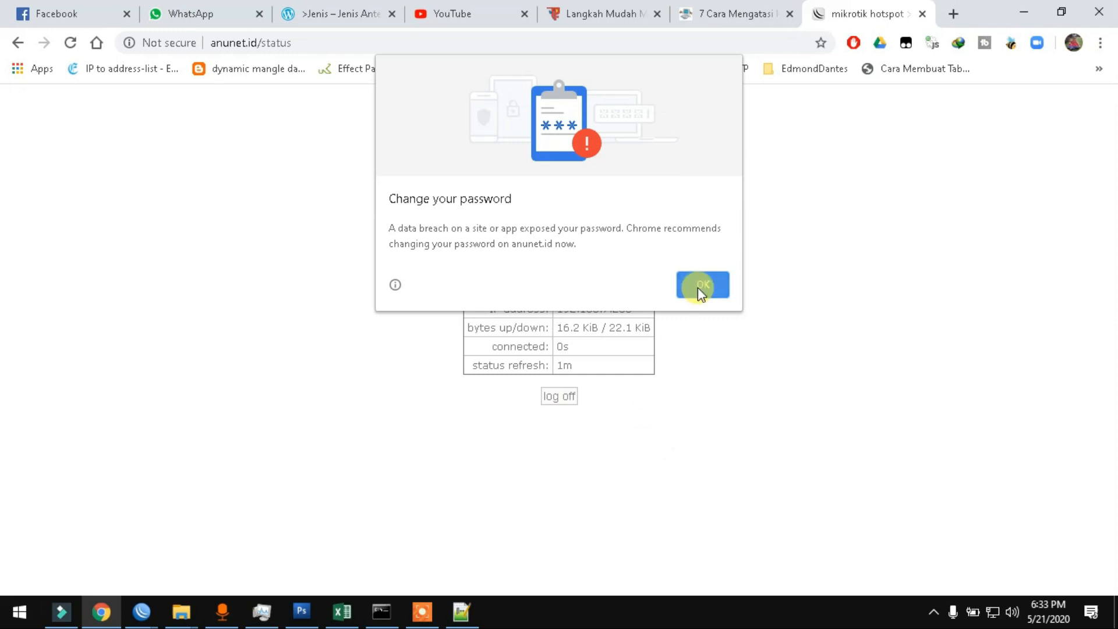
Step: Switch back to the r1 WinBox session from the taskbar
{"action": "mouse_move", "coordinate": [144, 616]}
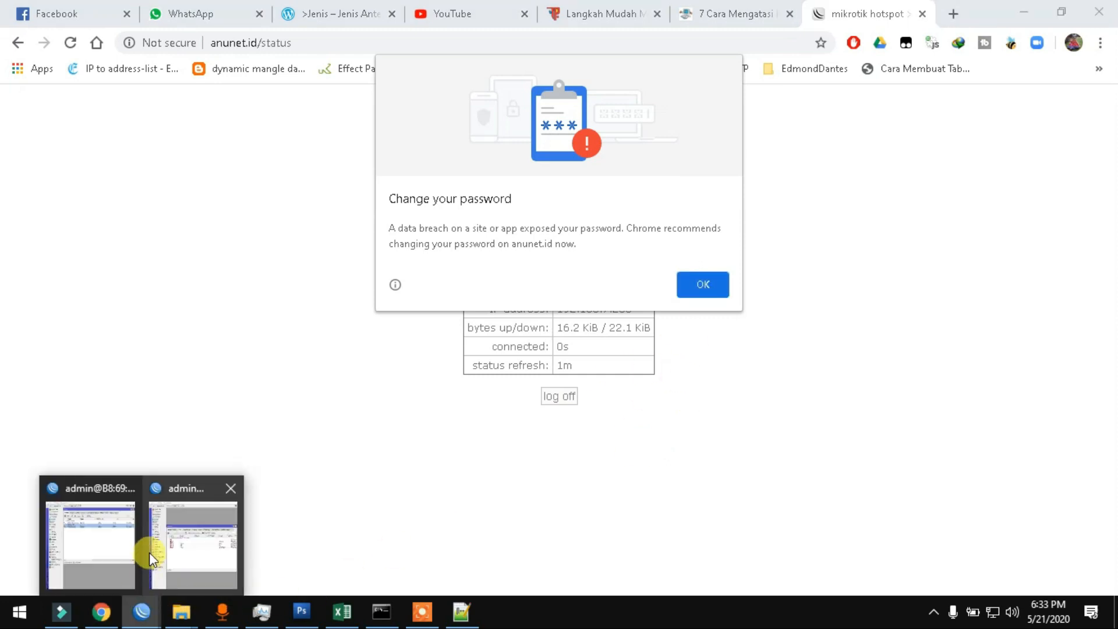
{"action": "left_click", "coordinate": [119, 551]}
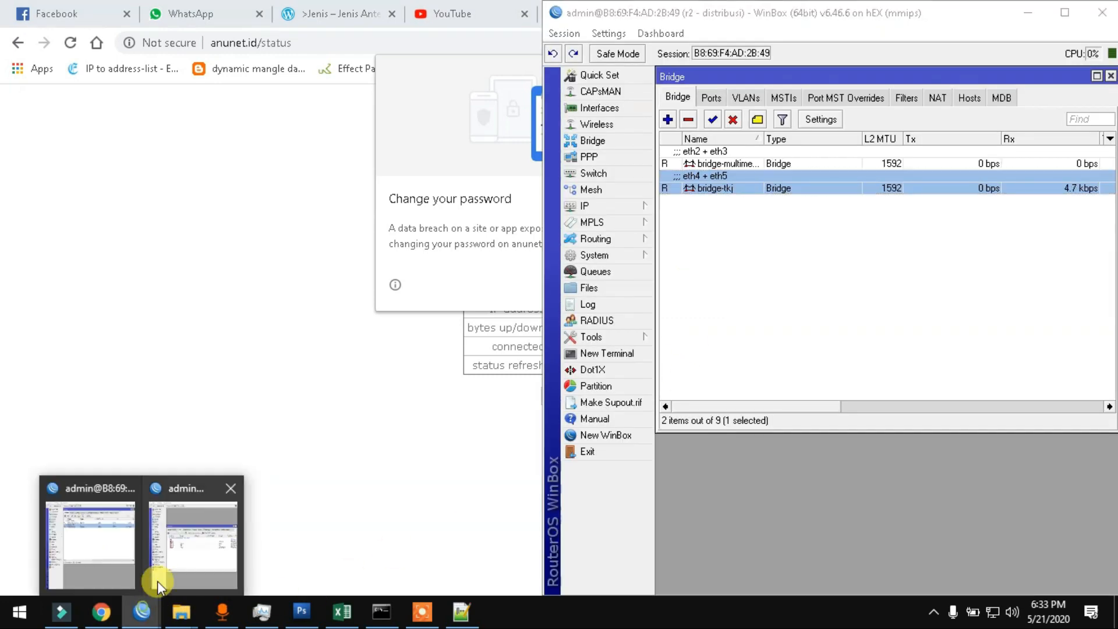
{"action": "left_click", "coordinate": [185, 547]}
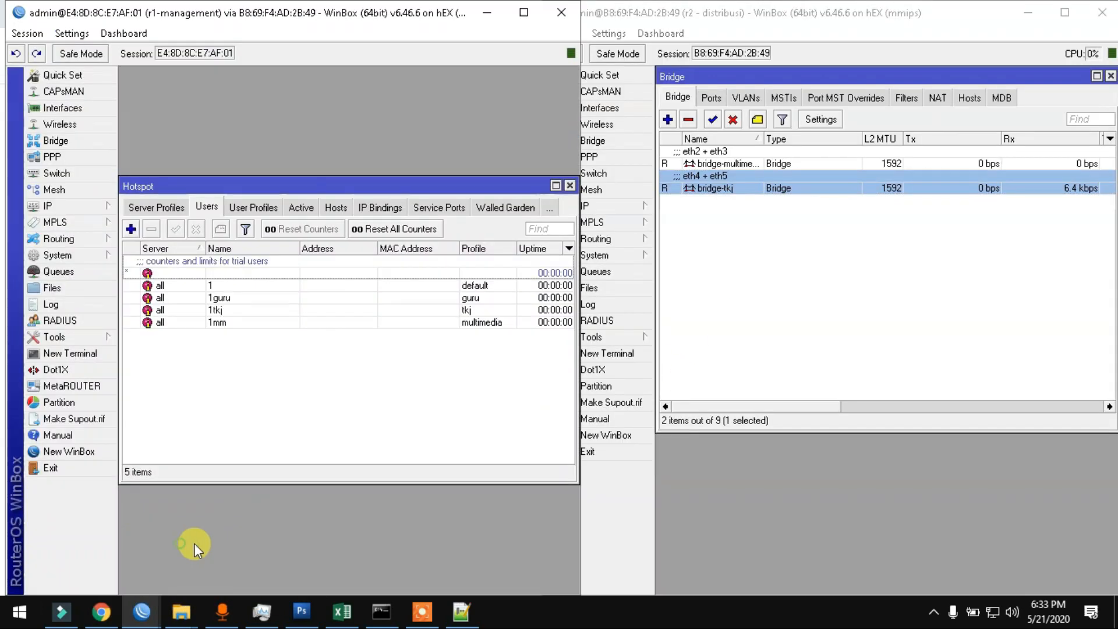
Step: Confirm the Active tab lists 1guru on hotspot-tkj from 192.168.7.200
{"action": "left_click", "coordinate": [301, 208]}
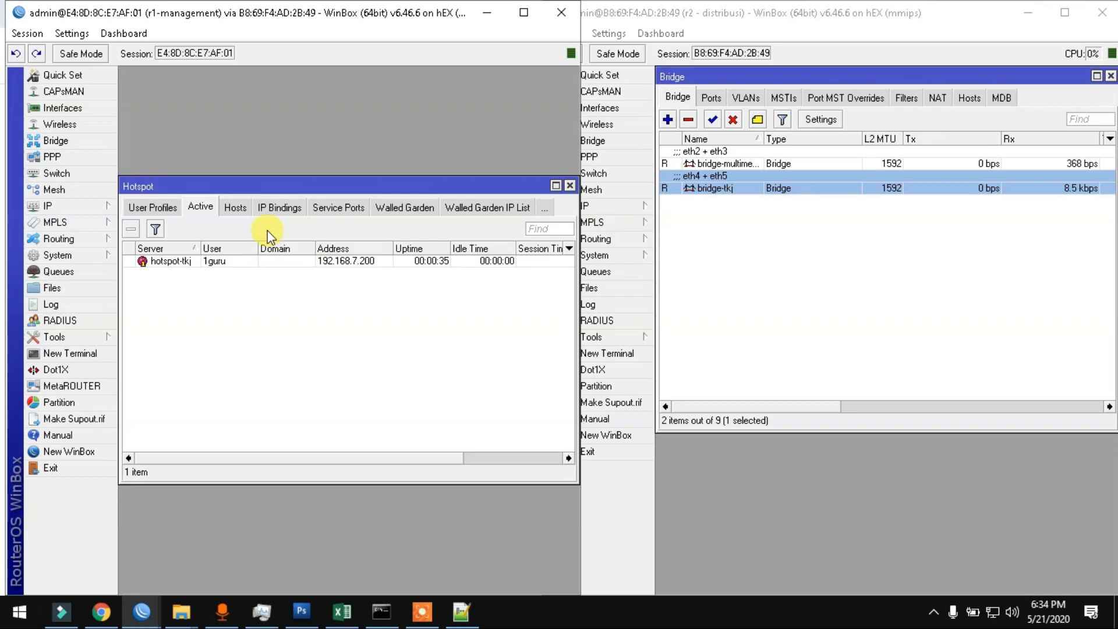
{"action": "left_click", "coordinate": [93, 208]}
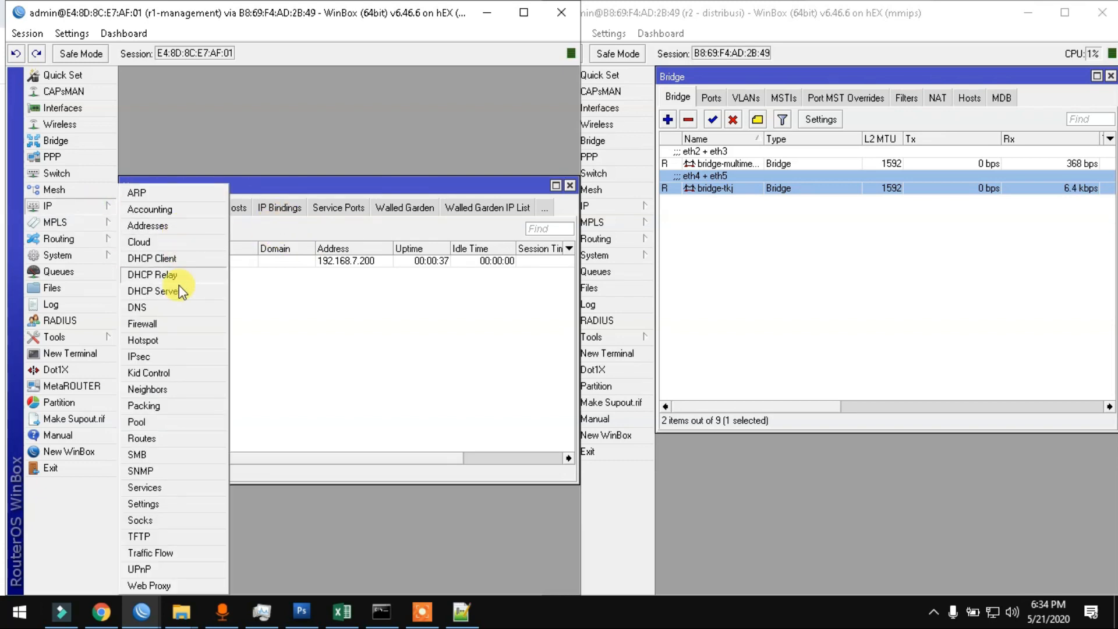
Step: Verify 192.168.7.200 appears under guru-list-hotspot in Firewall Address Lists, then close the window
{"action": "left_click", "coordinate": [179, 322]}
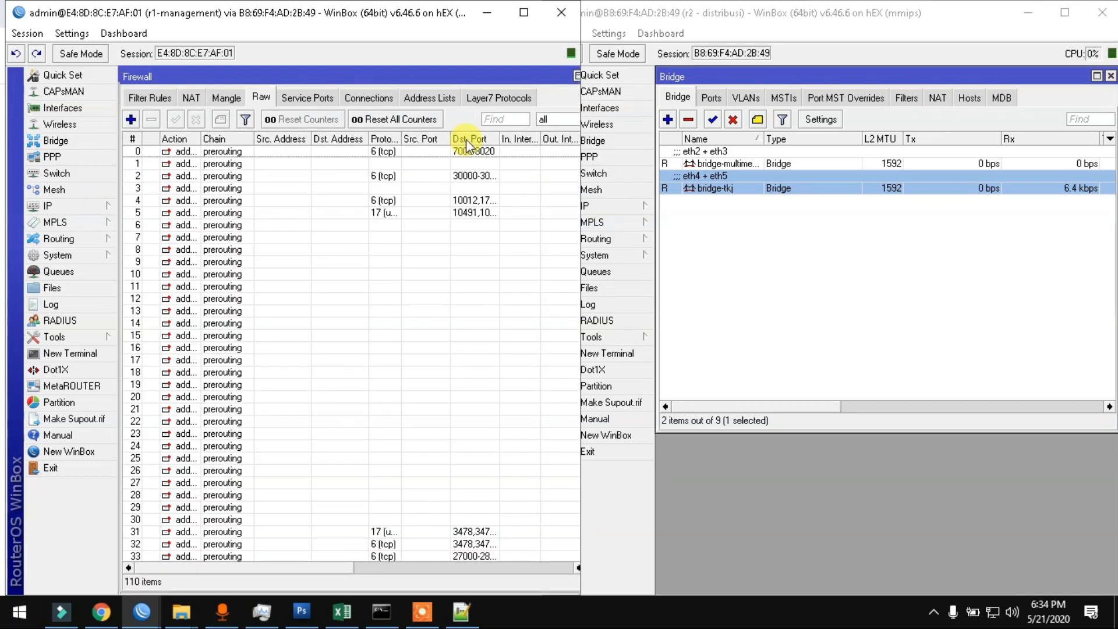
{"action": "left_click", "coordinate": [428, 97]}
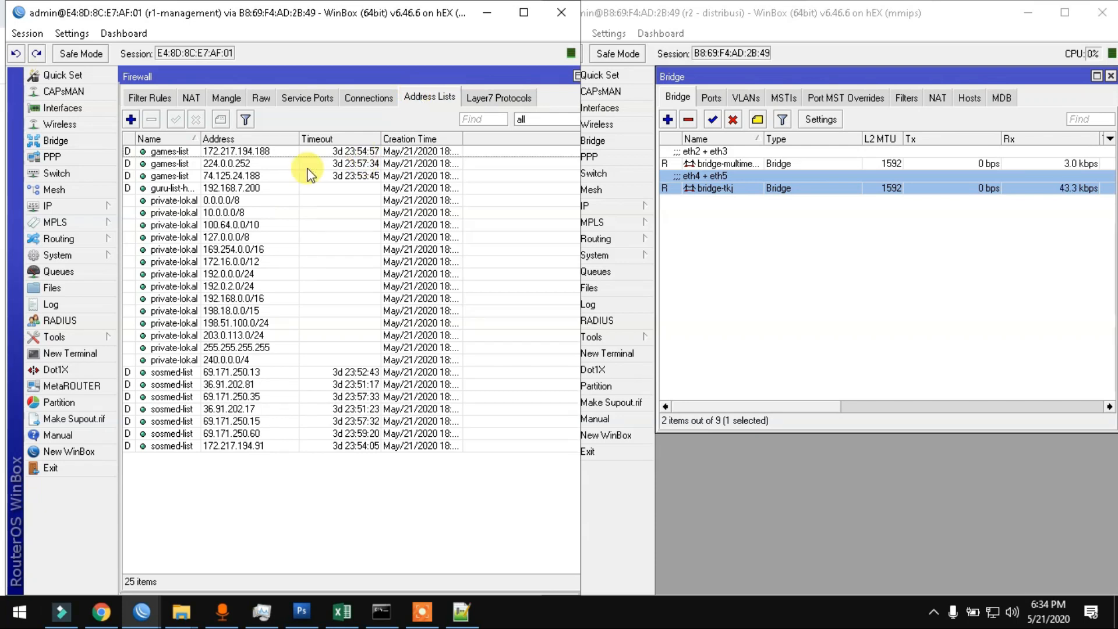
{"action": "left_click", "coordinate": [193, 189]}
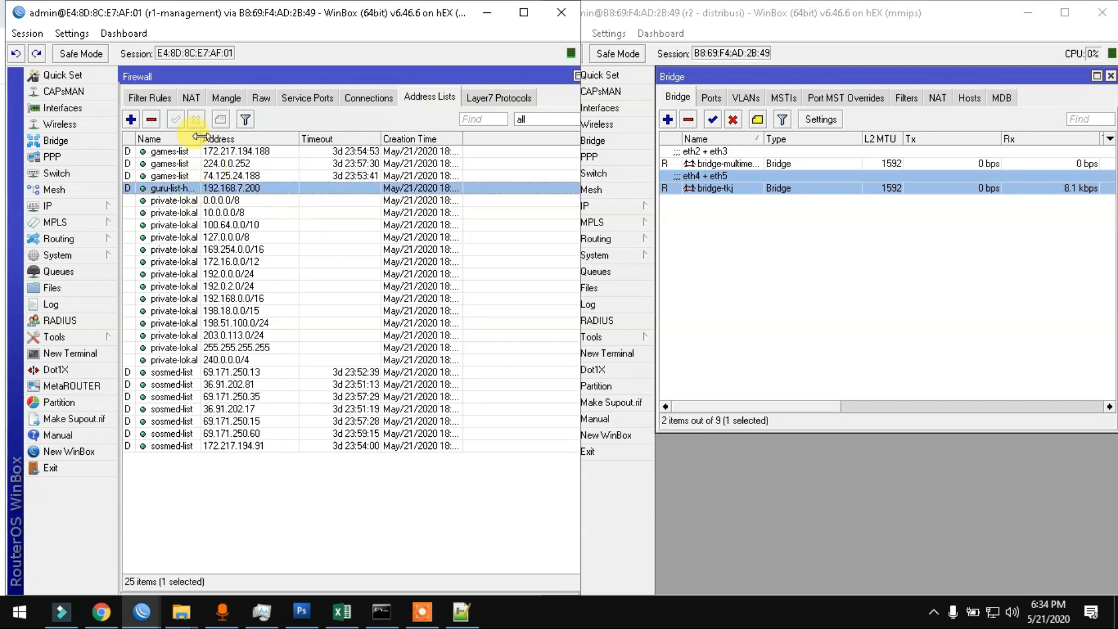
{"action": "left_click_drag", "start_coordinate": [198, 137], "coordinate": [231, 138]}
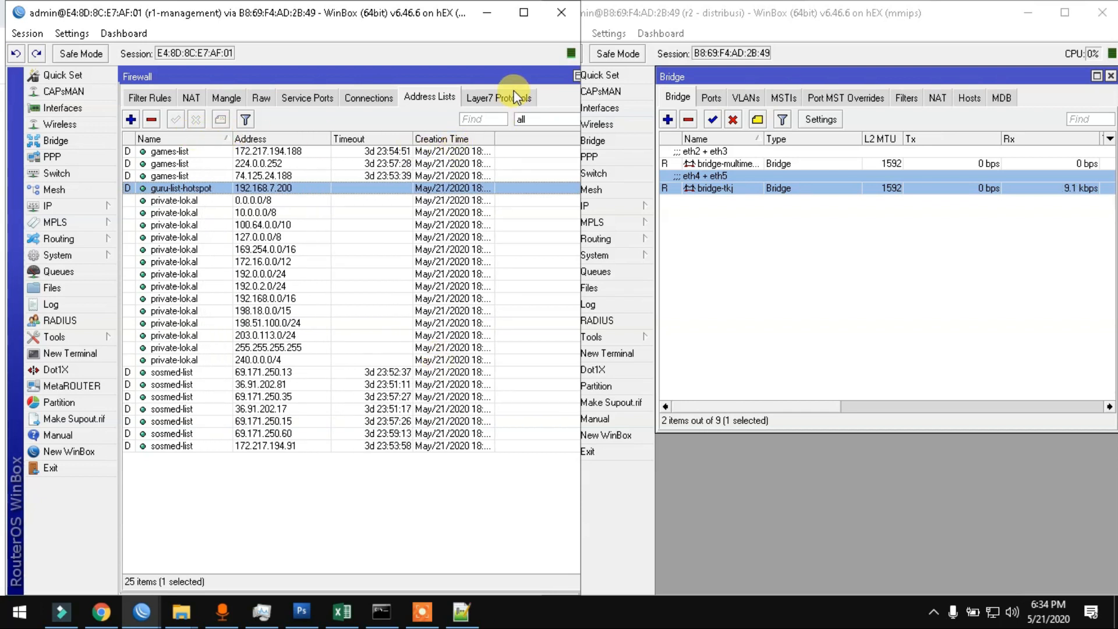
{"action": "double_click", "coordinate": [555, 73]}
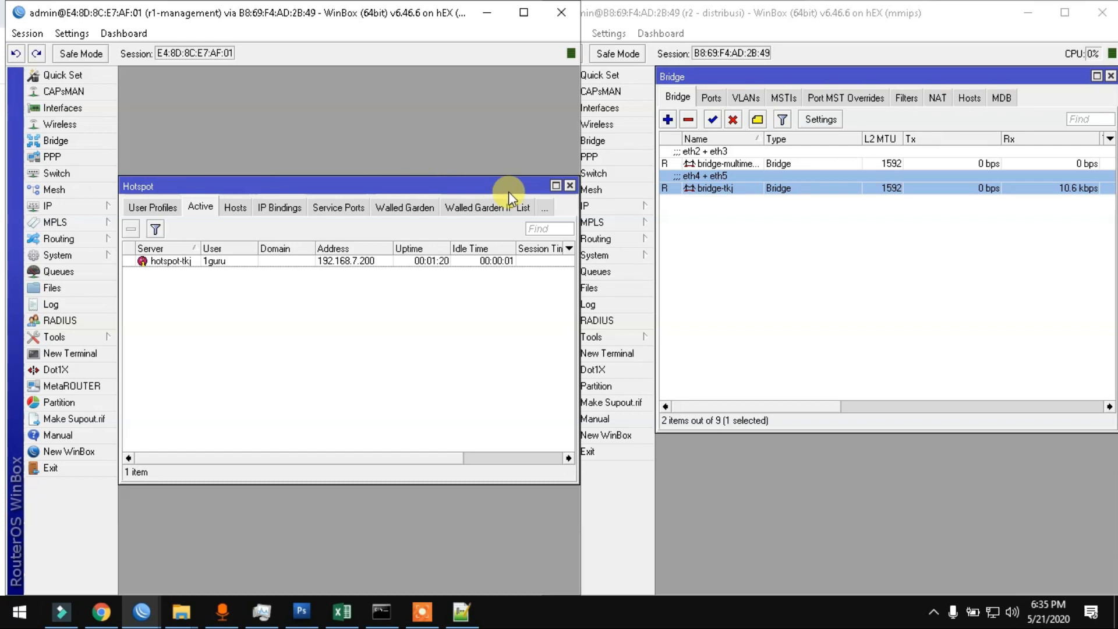
{"action": "left_click", "coordinate": [569, 185]}
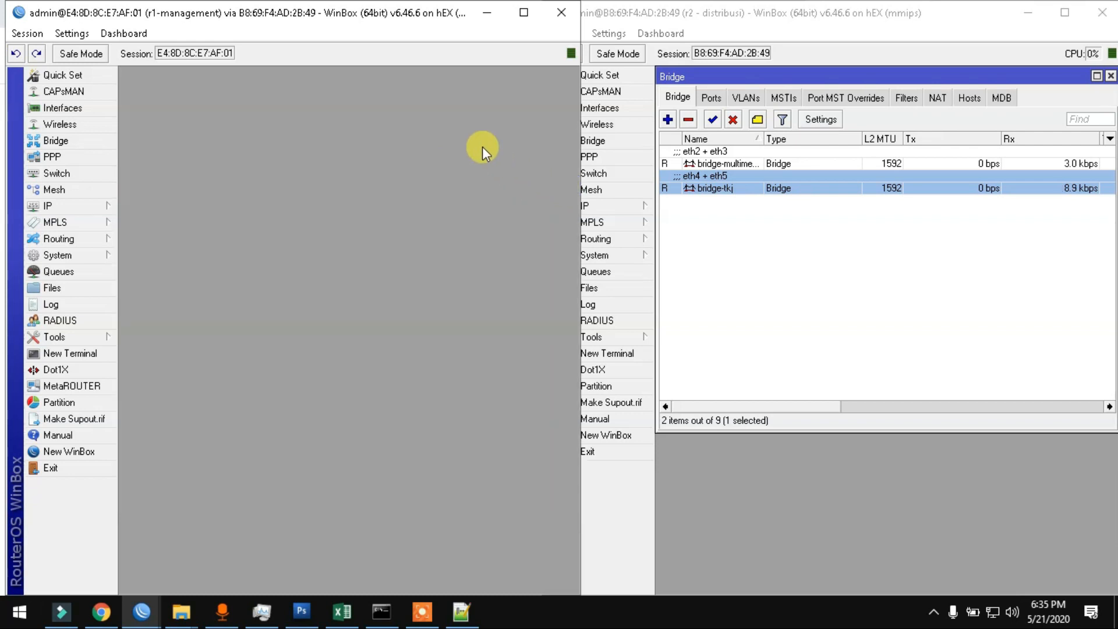